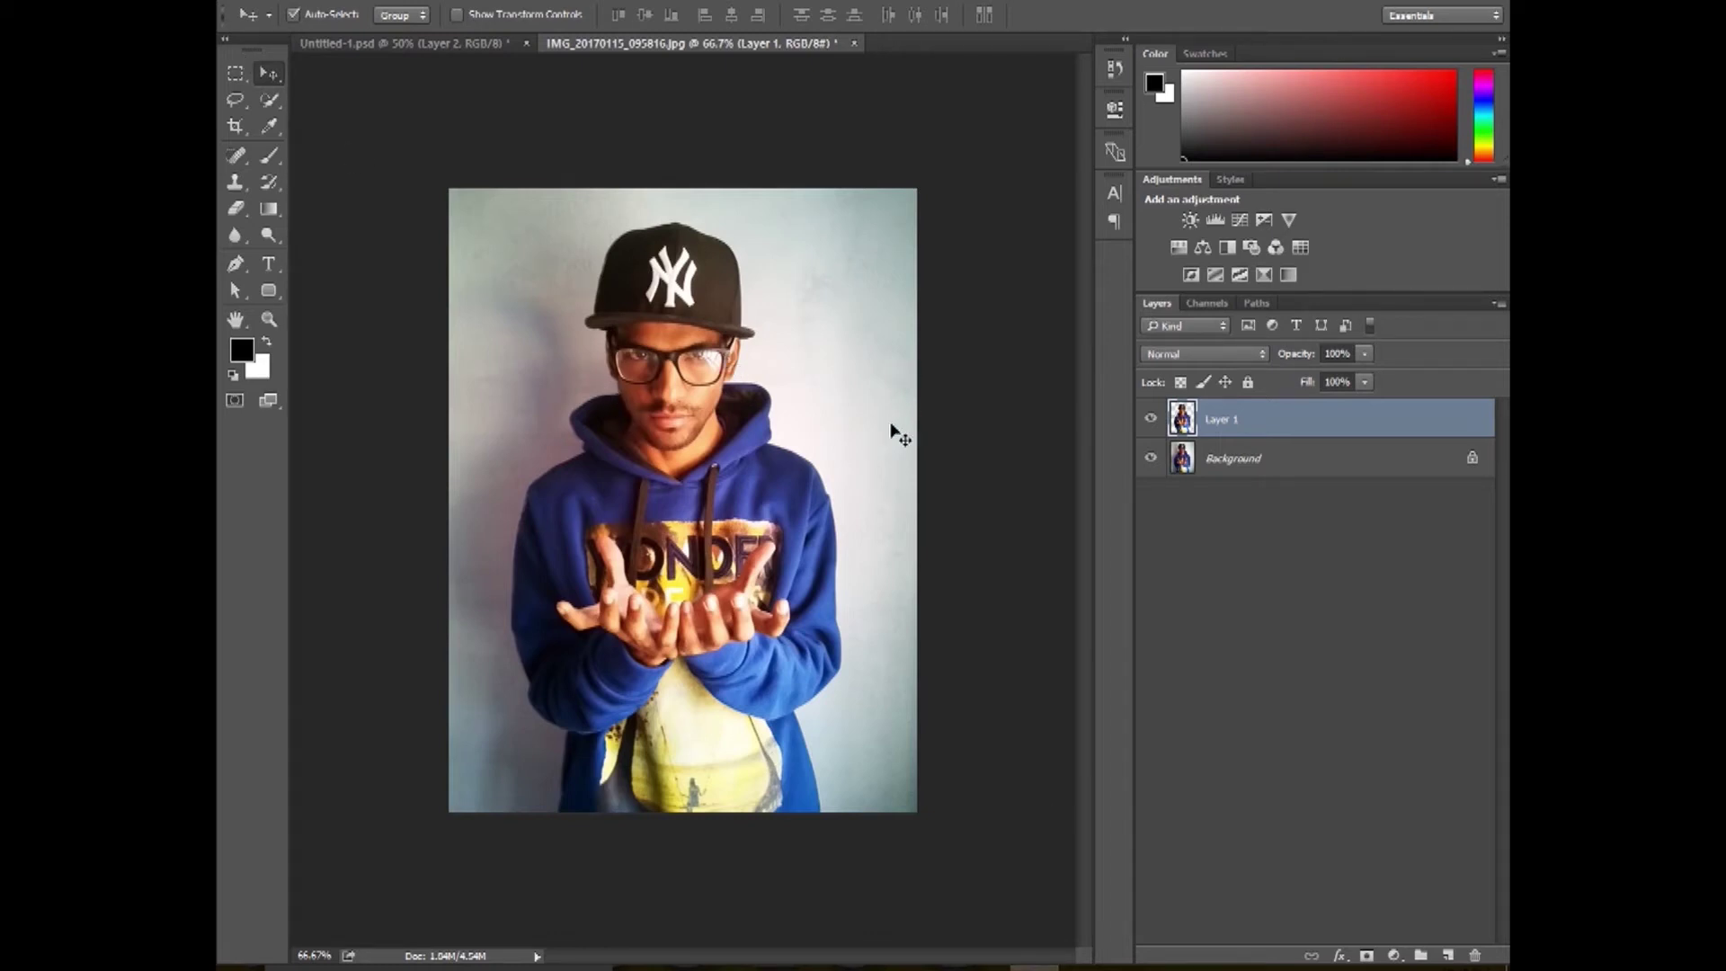
Delete the existing cut-out man layer from Untitled-1.psd and return to the IMG_20170115_095816.jpg document.
left_click(499, 44)
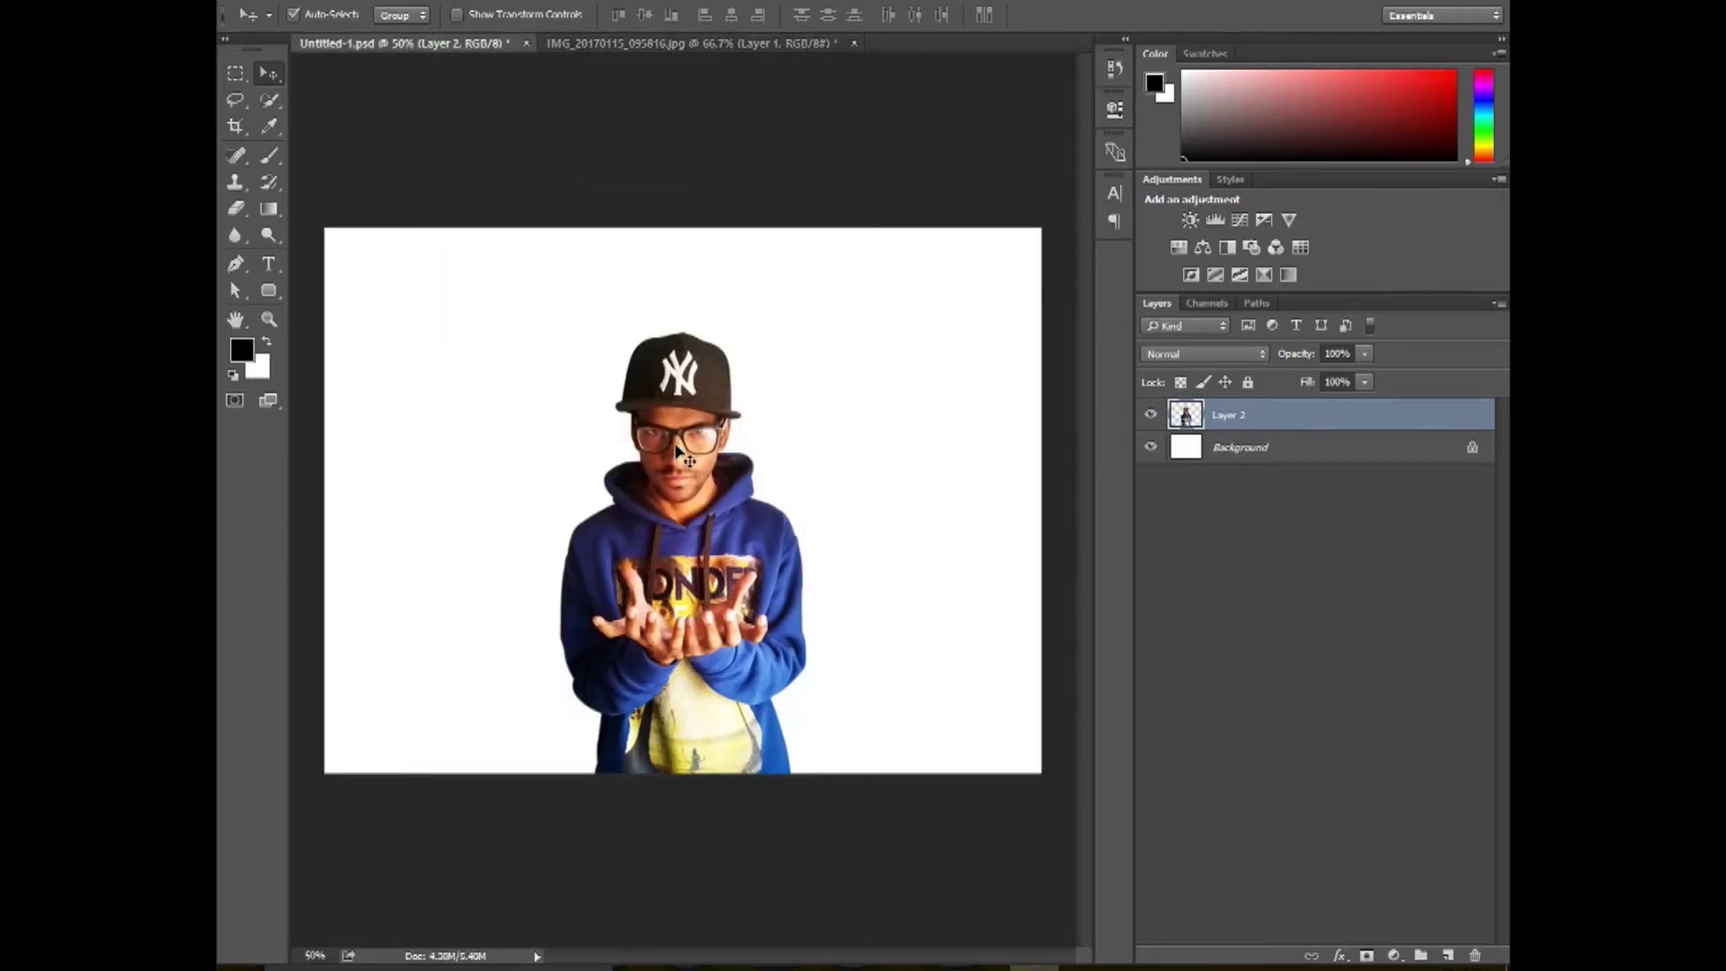
key("Delete")
left_click(597, 44)
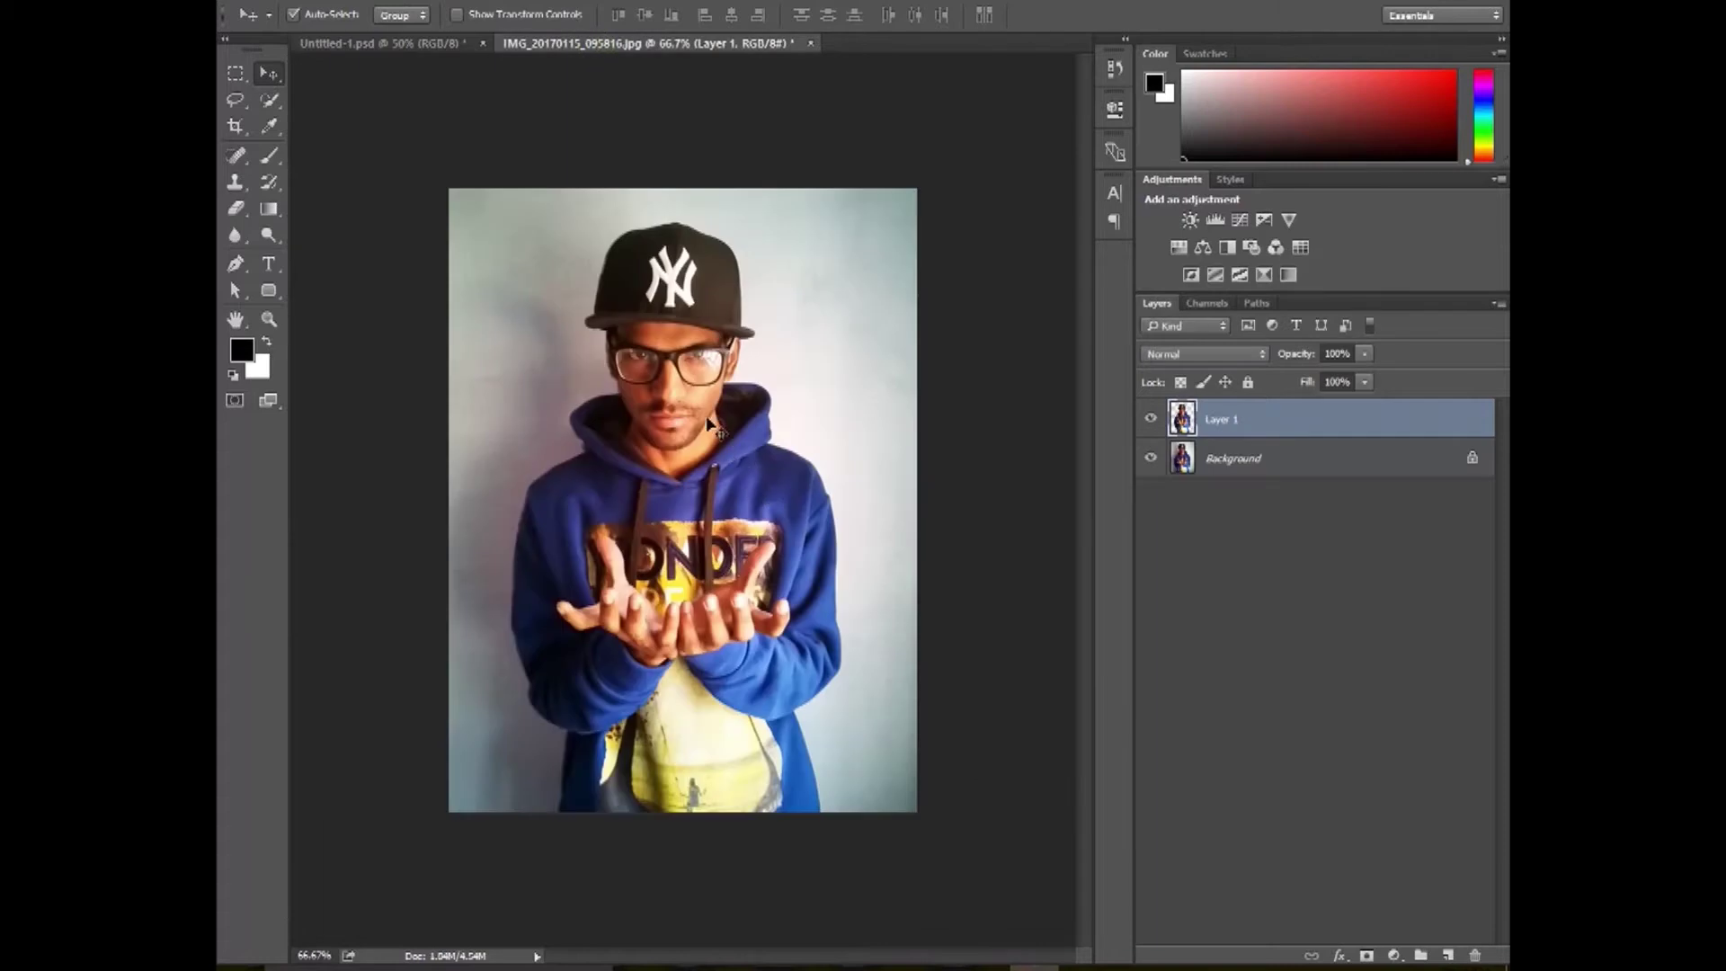
left_click(235, 263)
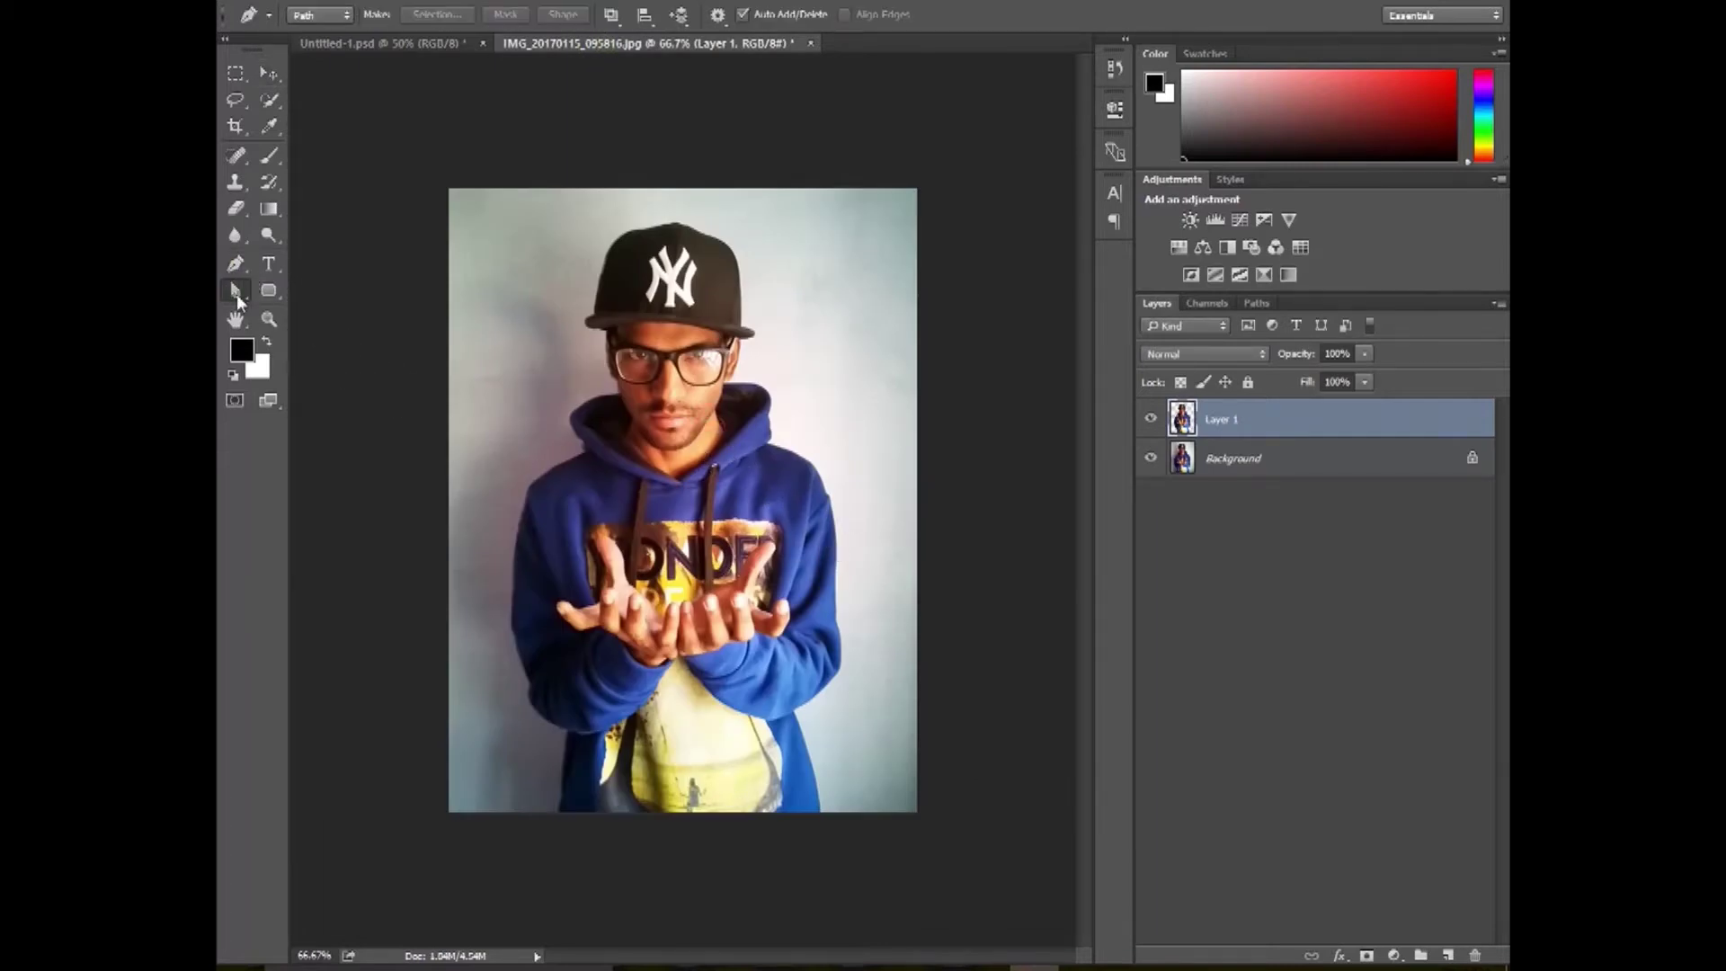
left_click(238, 292)
left_click(265, 76)
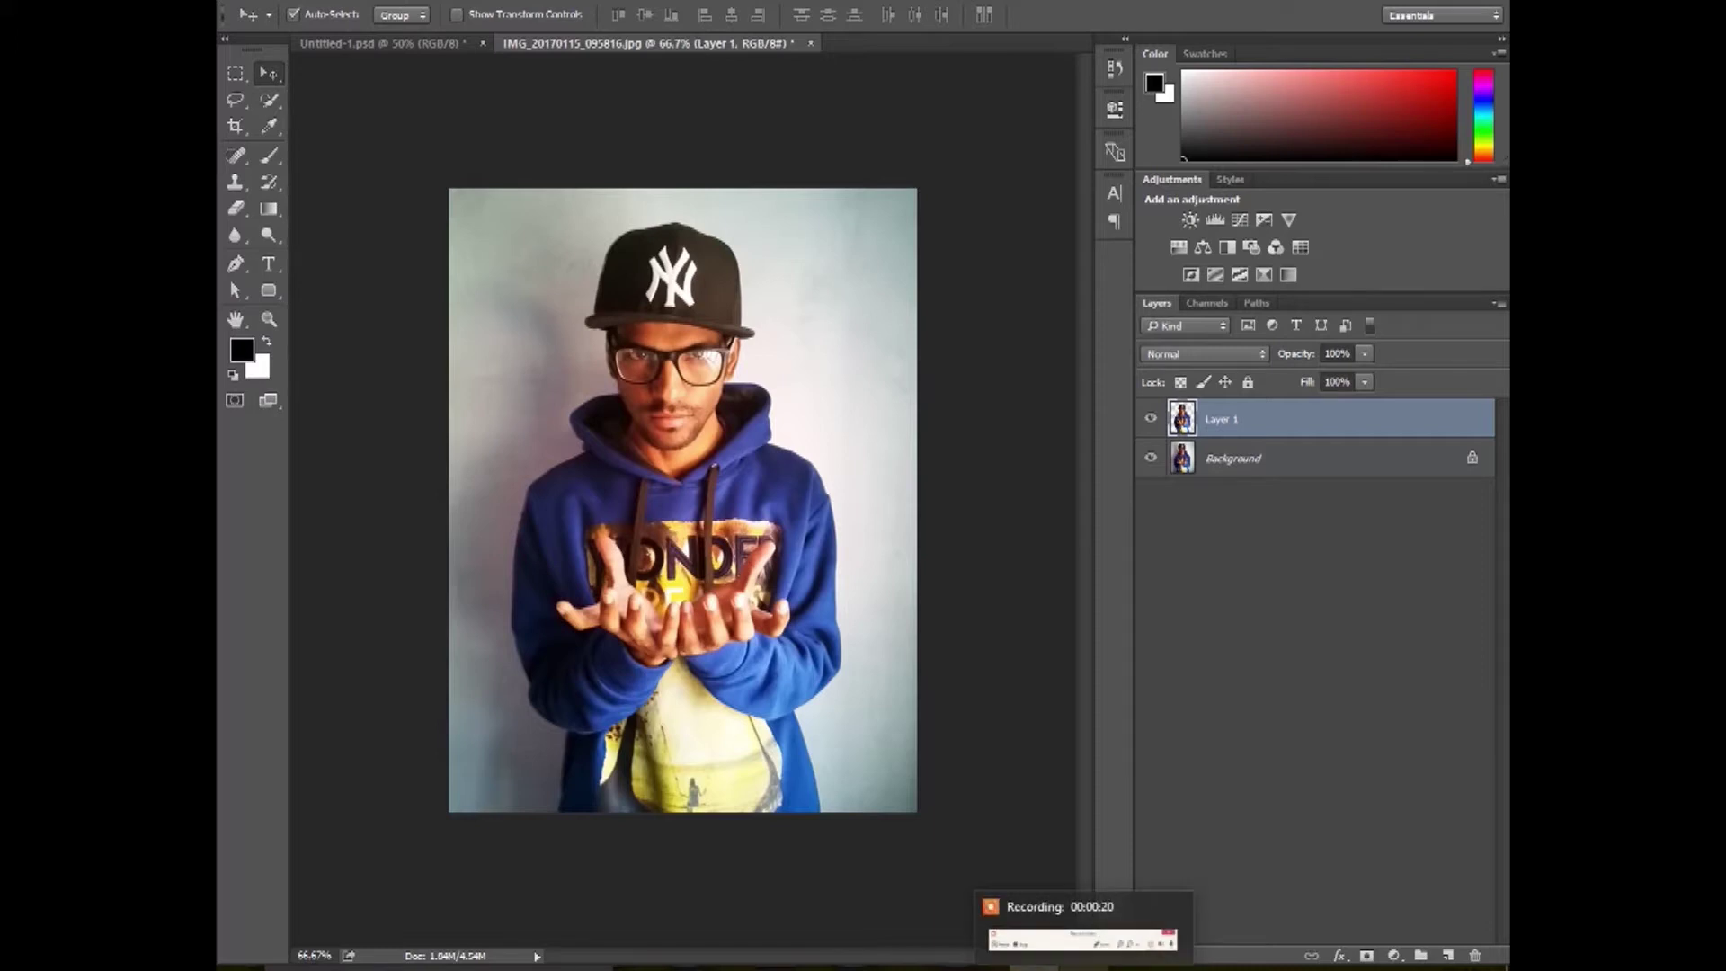
left_click(1086, 949)
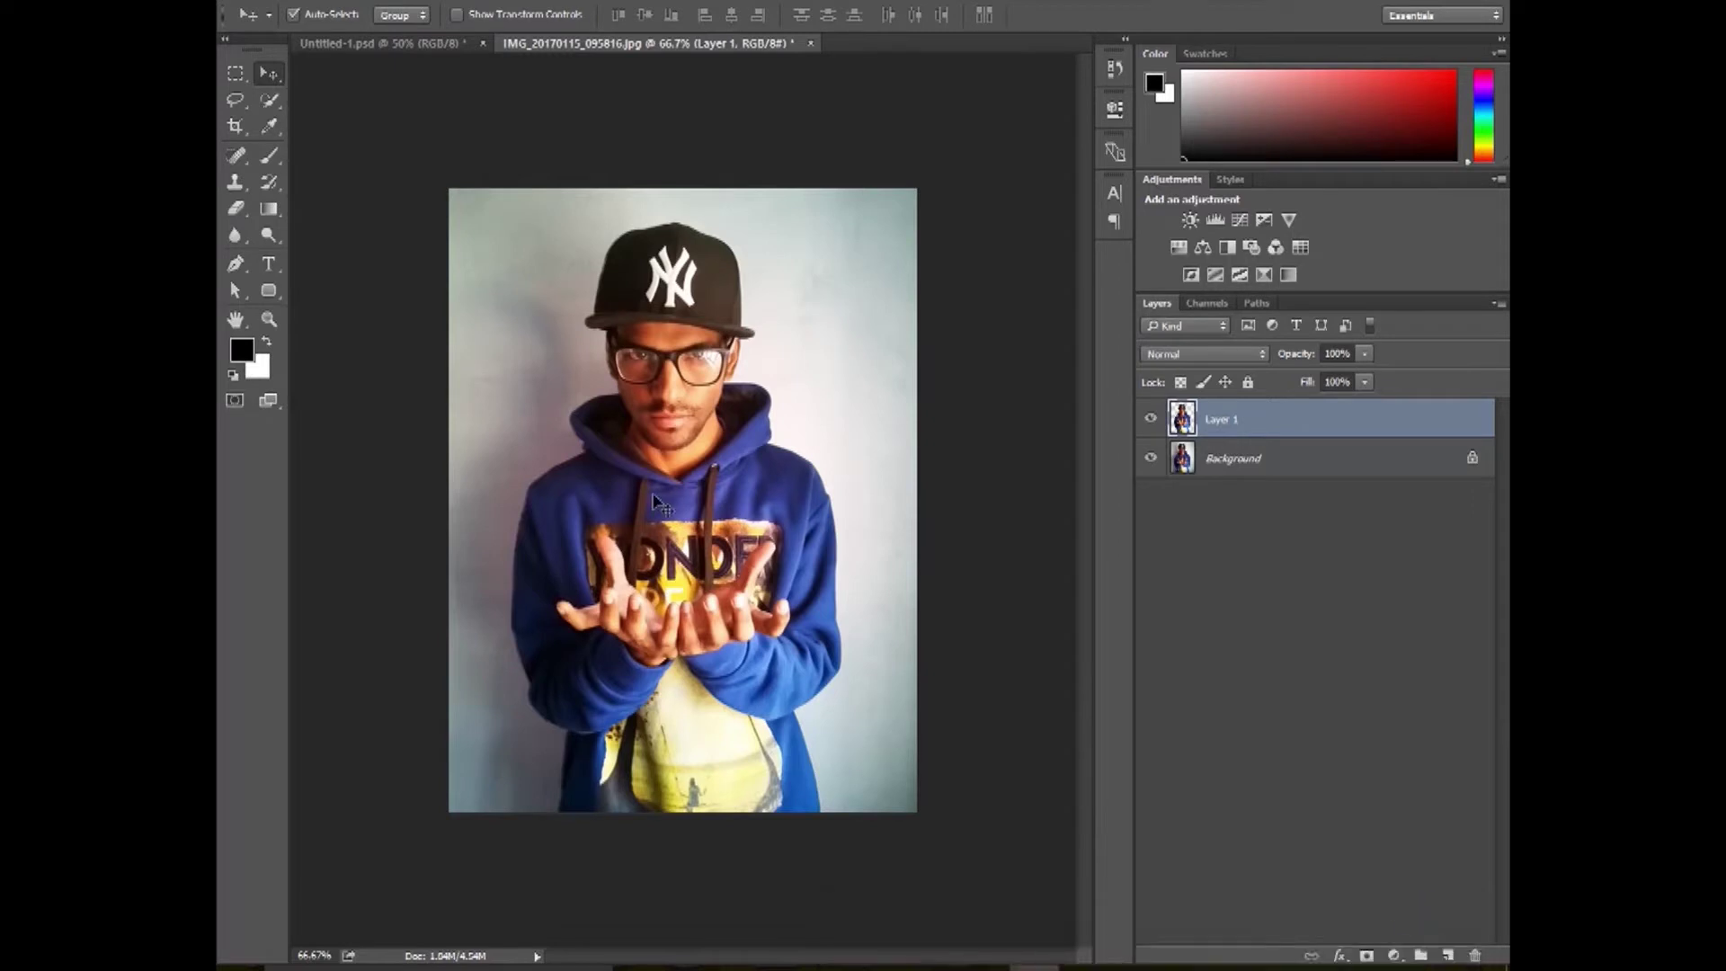
Copy the cut-out man from the photo into the middle of Untitled-1.psd and duplicate his layer within that document.
left_click_drag(626, 456, 685, 599)
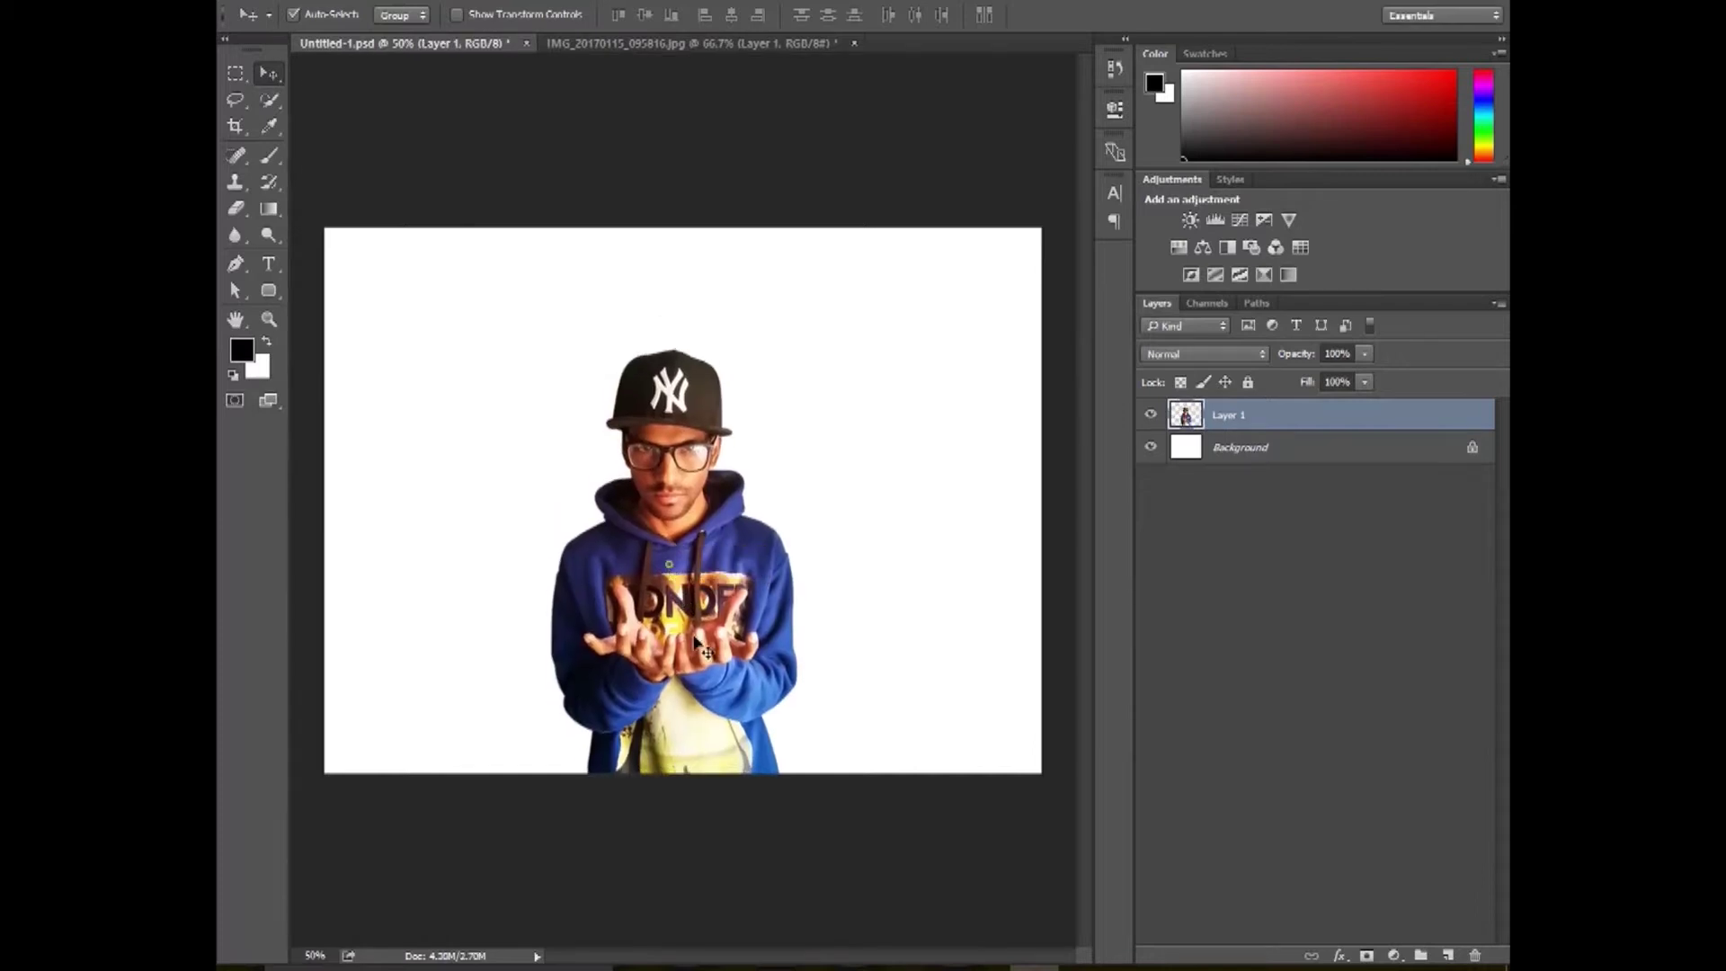
right_click(1185, 418)
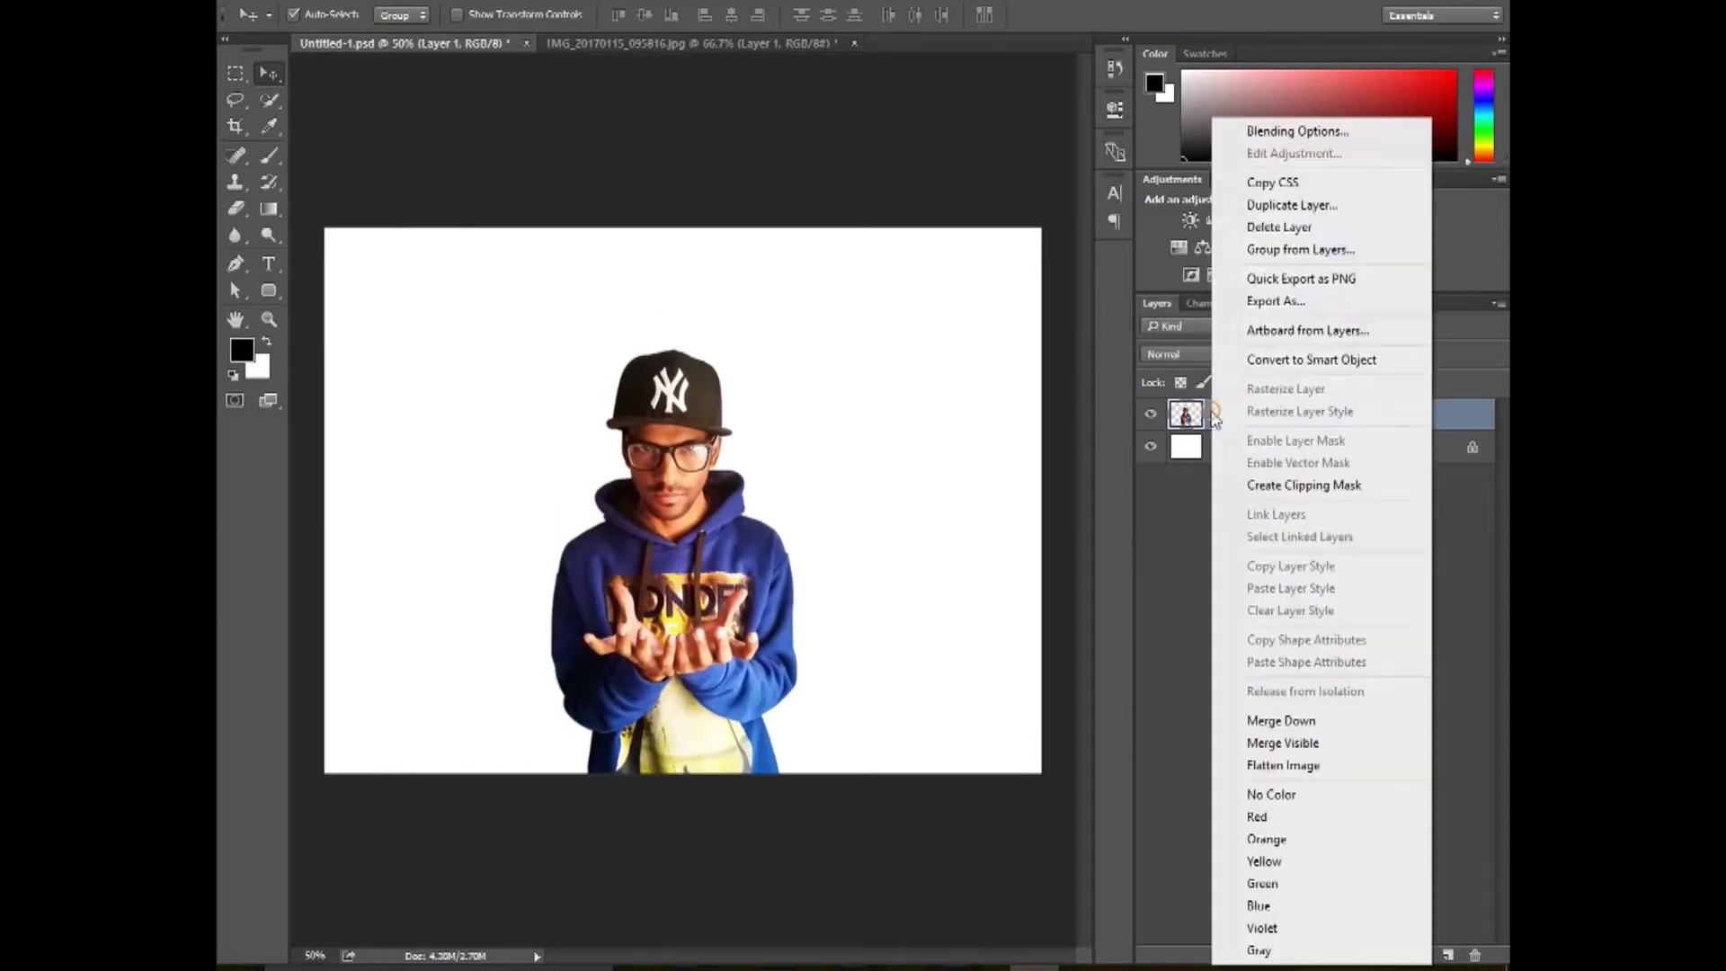
left_click(1277, 205)
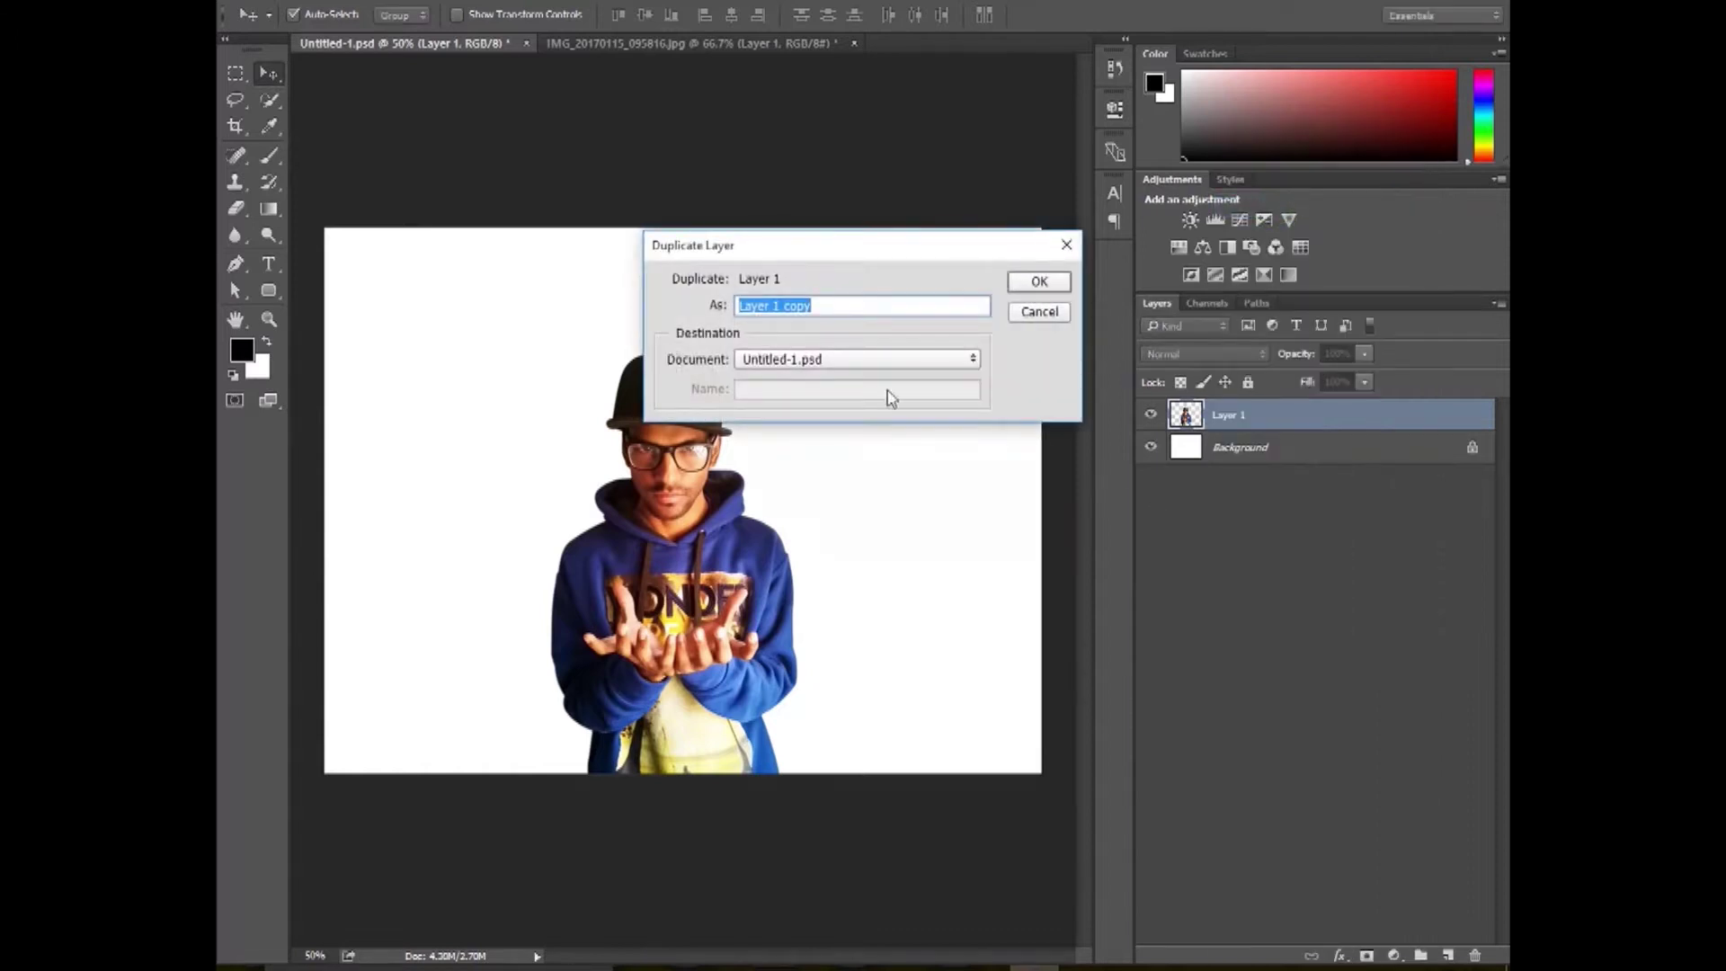
left_click(1023, 284)
Hide the Layer 1 copy layer and make Layer 1 the active layer.
left_click(1224, 449)
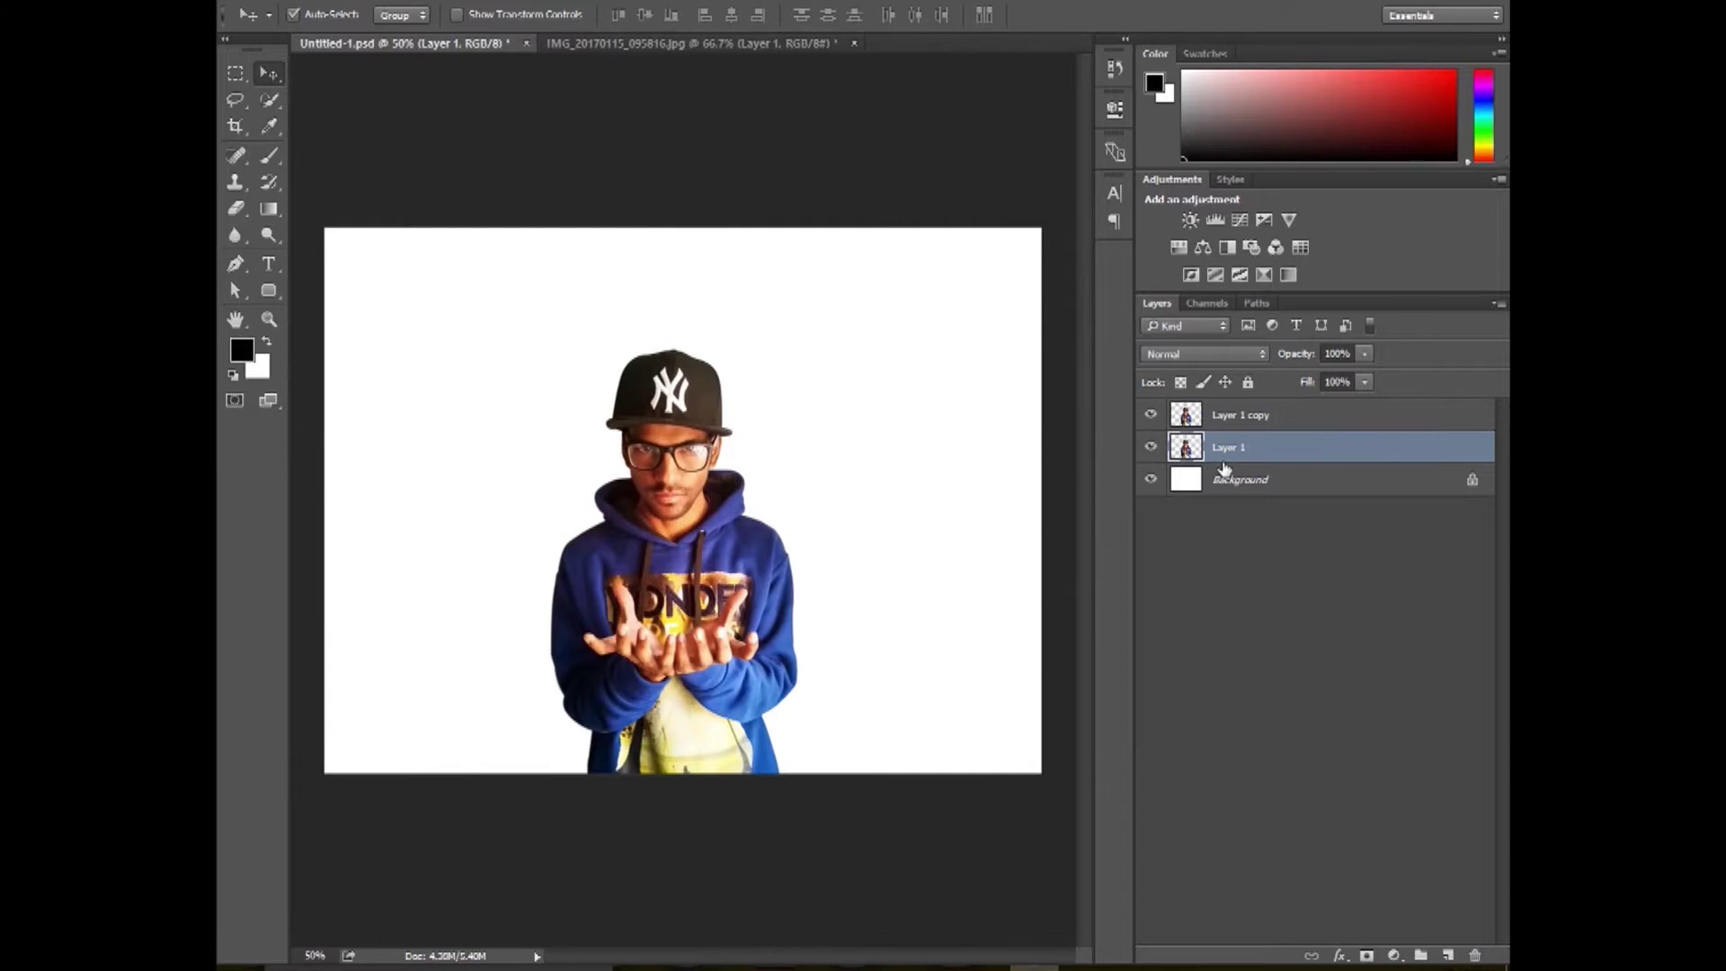
left_click(665, 586)
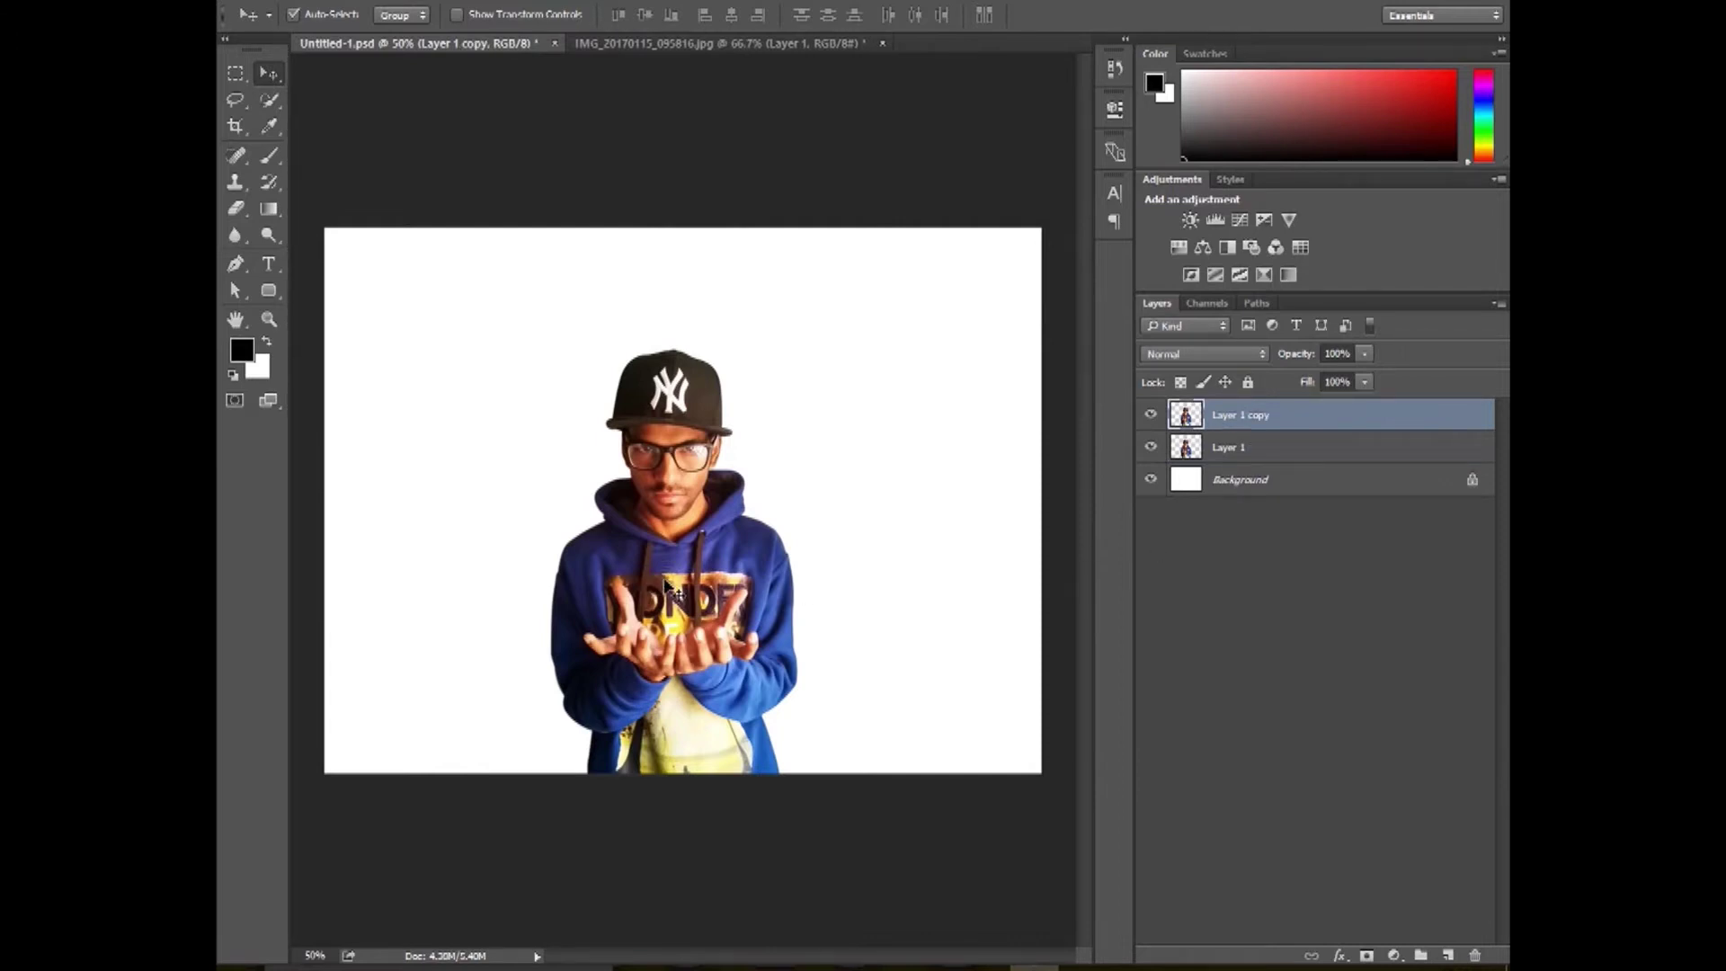
left_click(1150, 415)
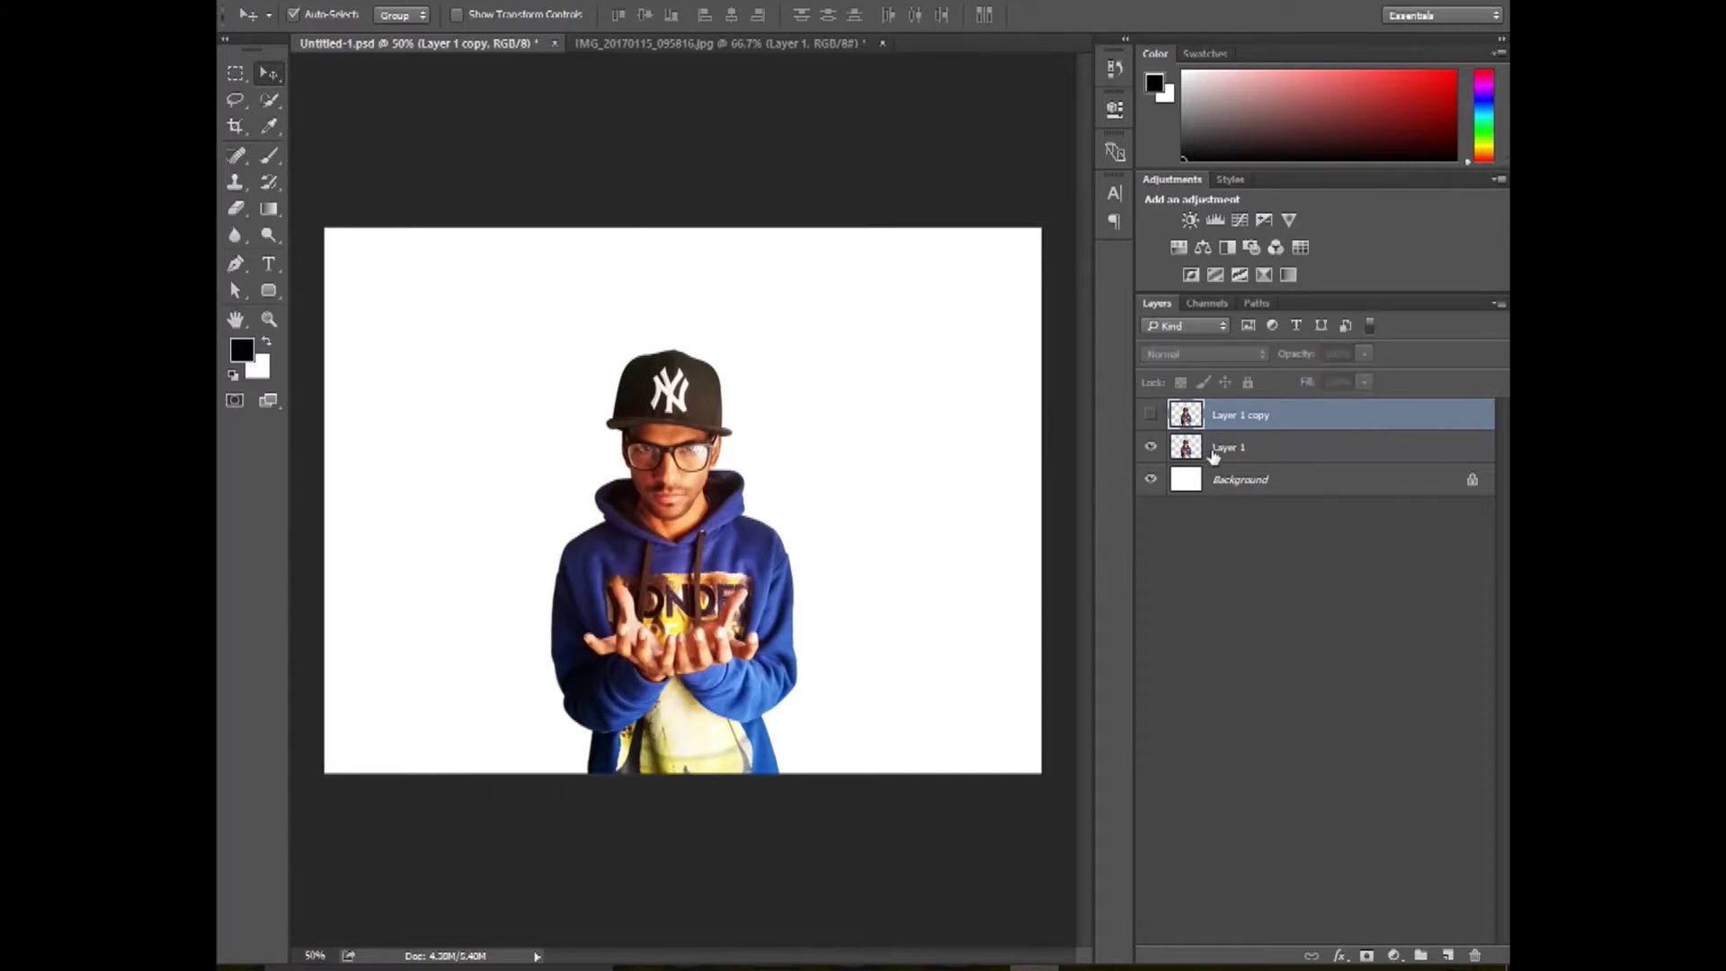
left_click(752, 513)
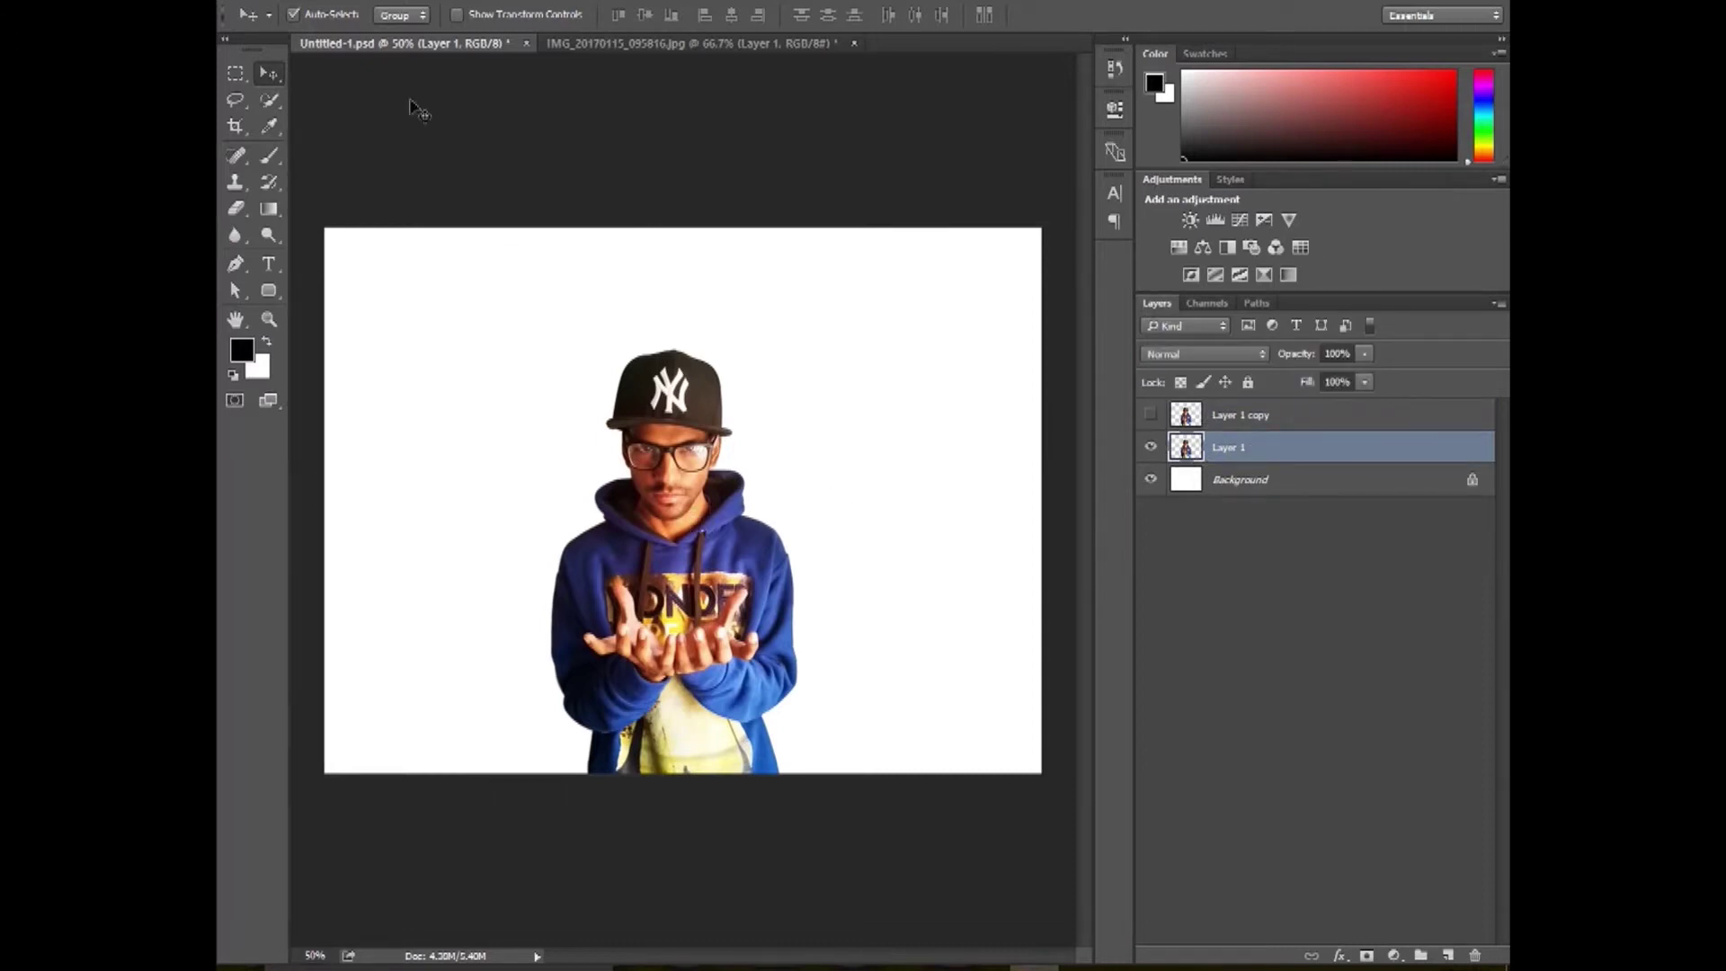
Open Liquify on Layer 1 and pull the top of the cap upward into peaks with a size 150 warp brush.
left_click(511, 2)
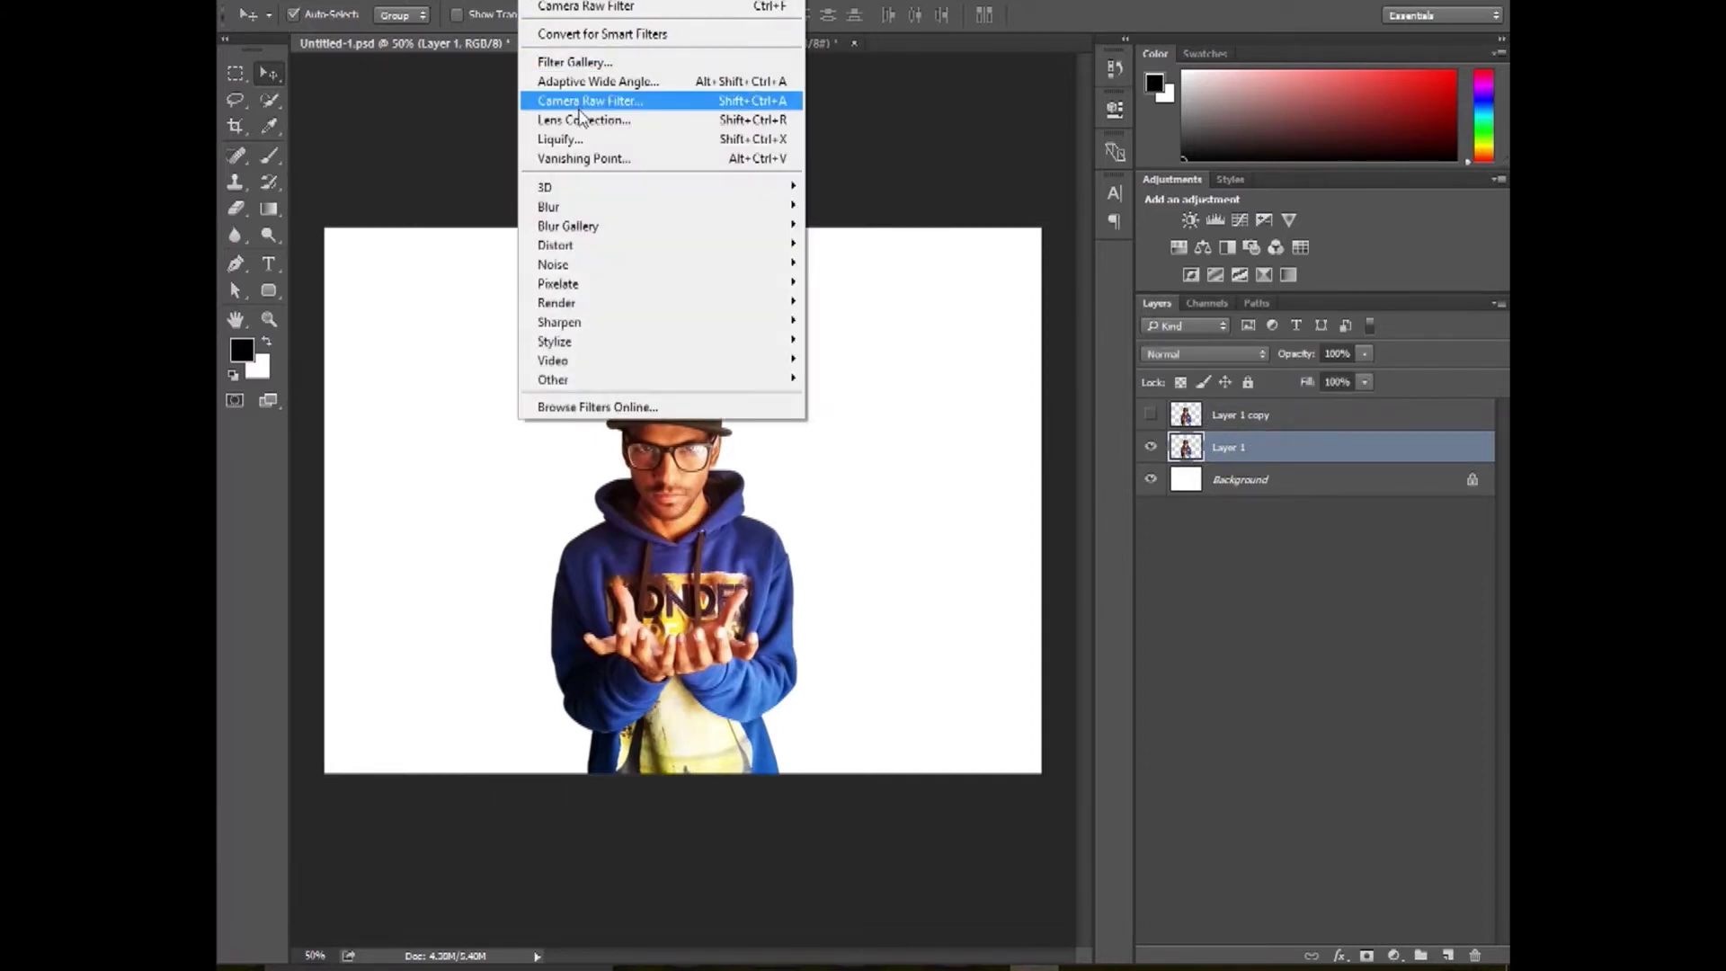
left_click(586, 141)
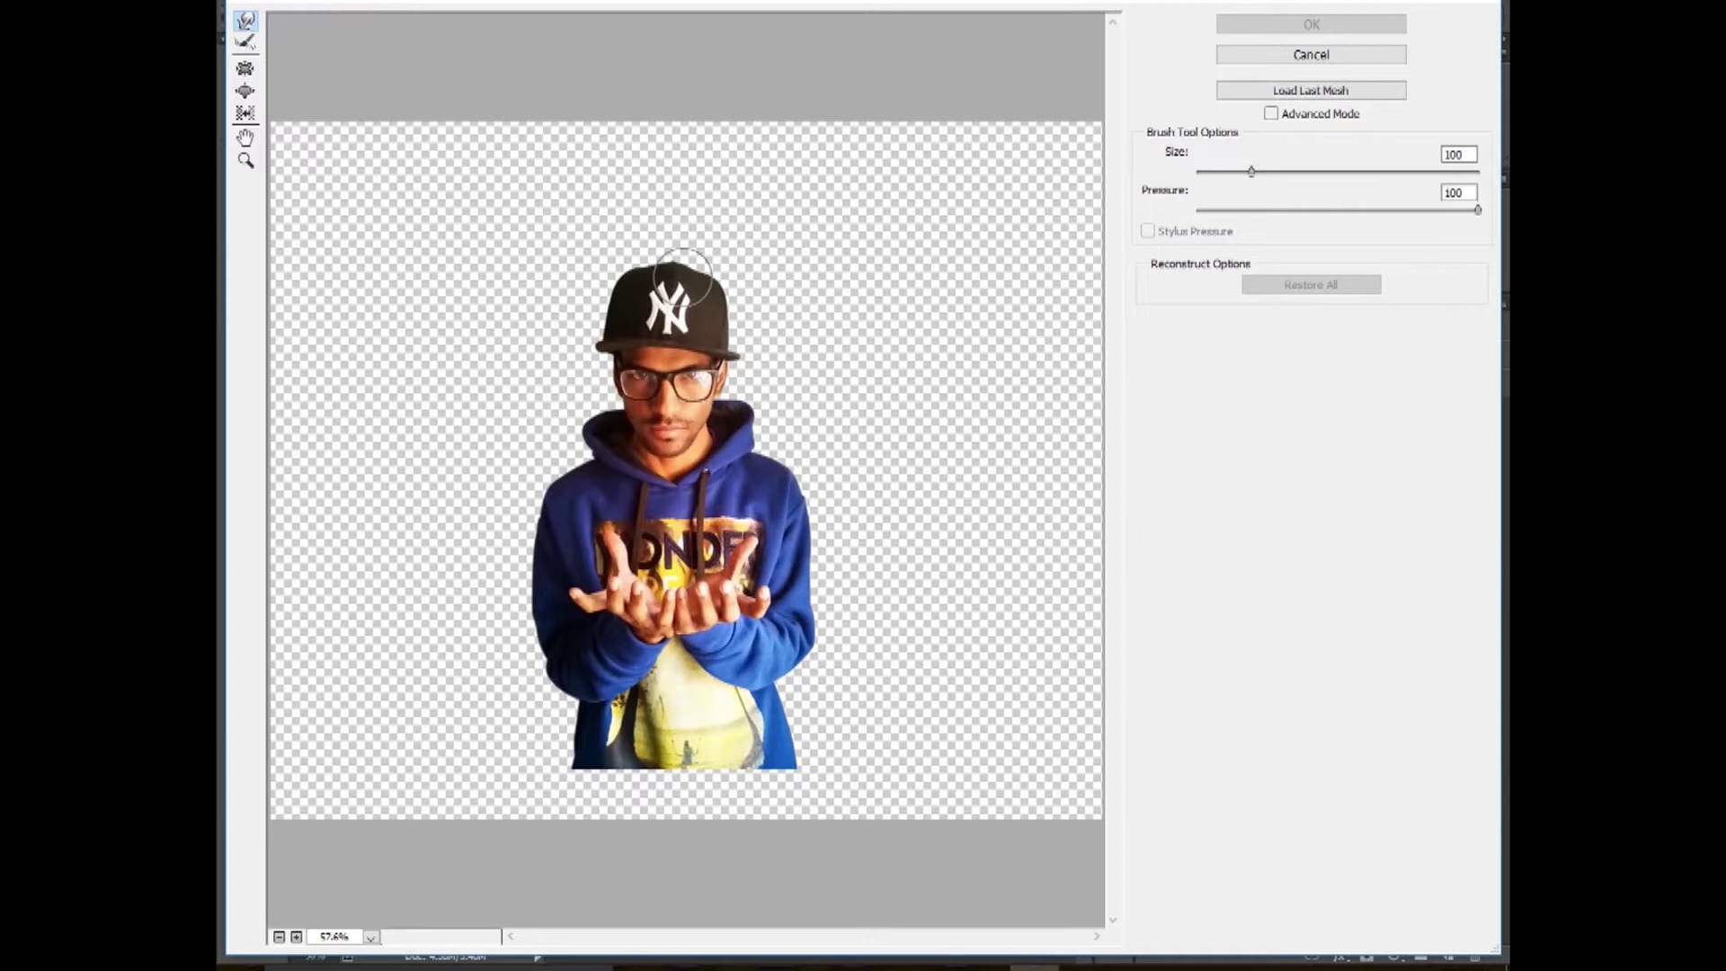
key("bracketright")
key("bracketright")
key("bracketright")
key("bracketright")
key("bracketright")
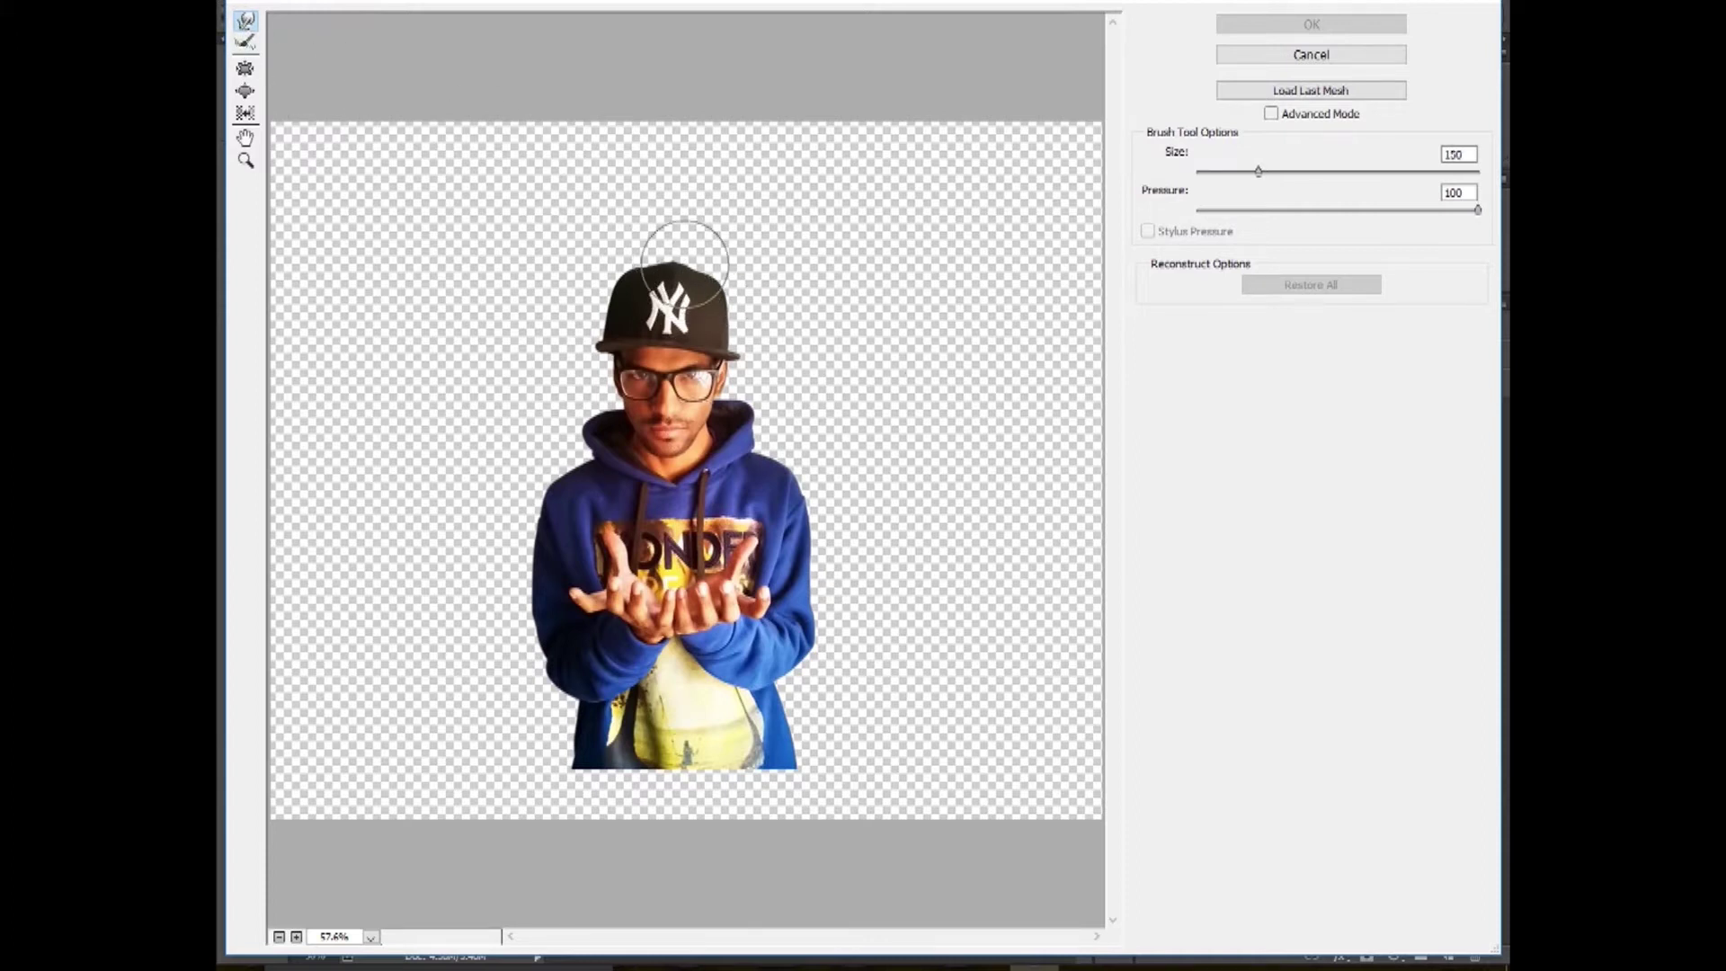
left_click_drag(676, 258, 697, 118)
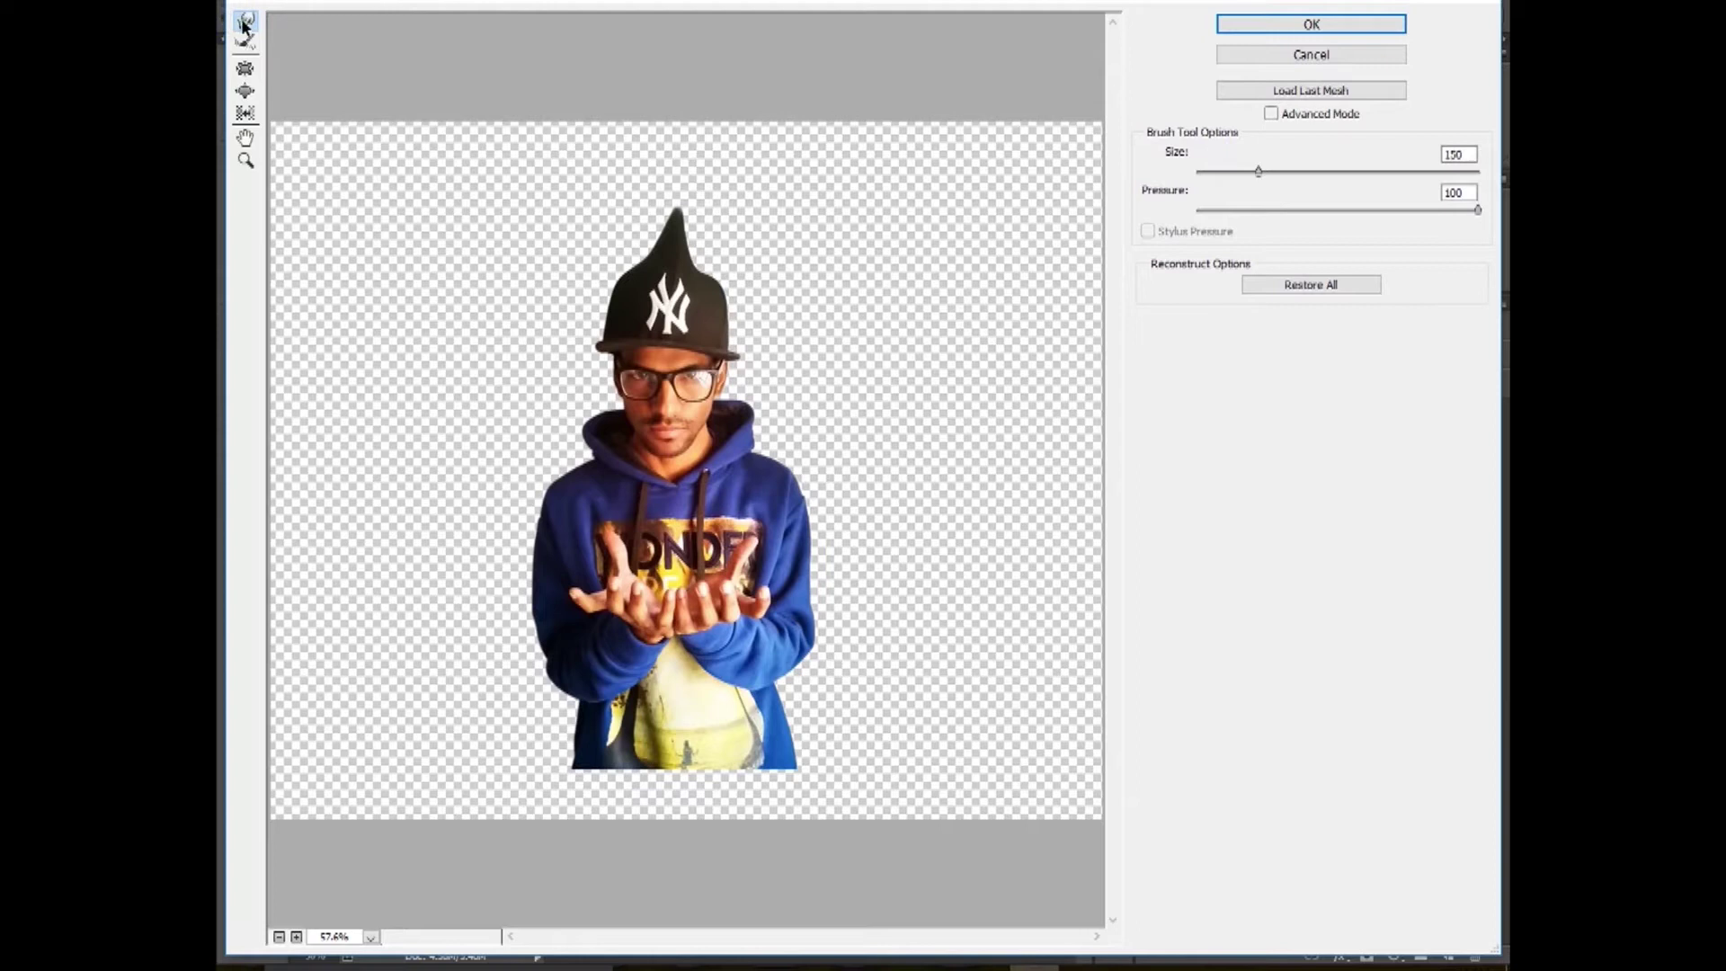
left_click_drag(721, 276, 844, 116)
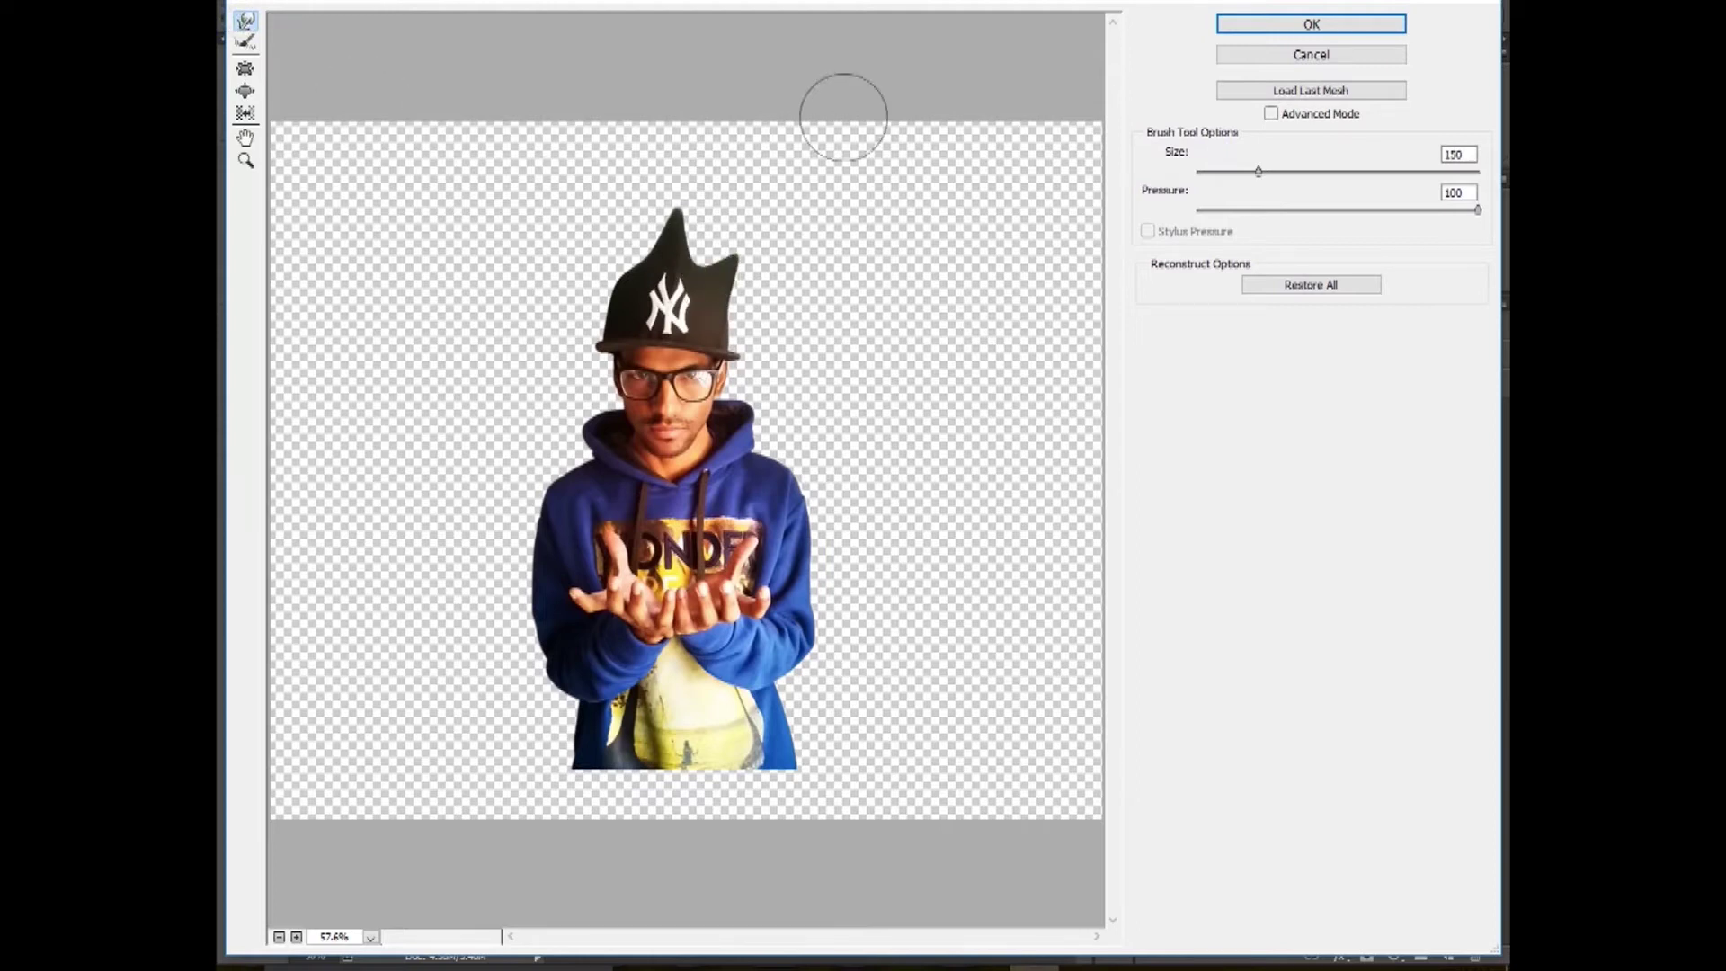
Enlarge the warp brush to 278 and stretch the cap, face and hood far outward on both sides.
key("]")
mouse_move(700, 273)
left_mouse_down()
mouse_move(718, 210)
mouse_move(758, 167)
left_mouse_up()
mouse_move(649, 256)
left_mouse_down()
mouse_move(620, 149)
mouse_move(417, 147)
left_mouse_up()
mouse_move(1264, 170)
left_mouse_down()
mouse_move(1295, 171)
mouse_move(1272, 171)
left_mouse_up()
mouse_move(585, 346)
left_mouse_down()
mouse_move(330, 412)
mouse_move(476, 372)
mouse_move(341, 326)
mouse_move(367, 201)
mouse_move(305, 275)
mouse_move(1045, 158)
mouse_move(841, 91)
mouse_move(778, 26)
mouse_move(644, 188)
mouse_move(769, 370)
mouse_move(746, 397)
mouse_move(749, 437)
mouse_move(852, 304)
mouse_move(791, 454)
mouse_move(1002, 442)
left_mouse_up()
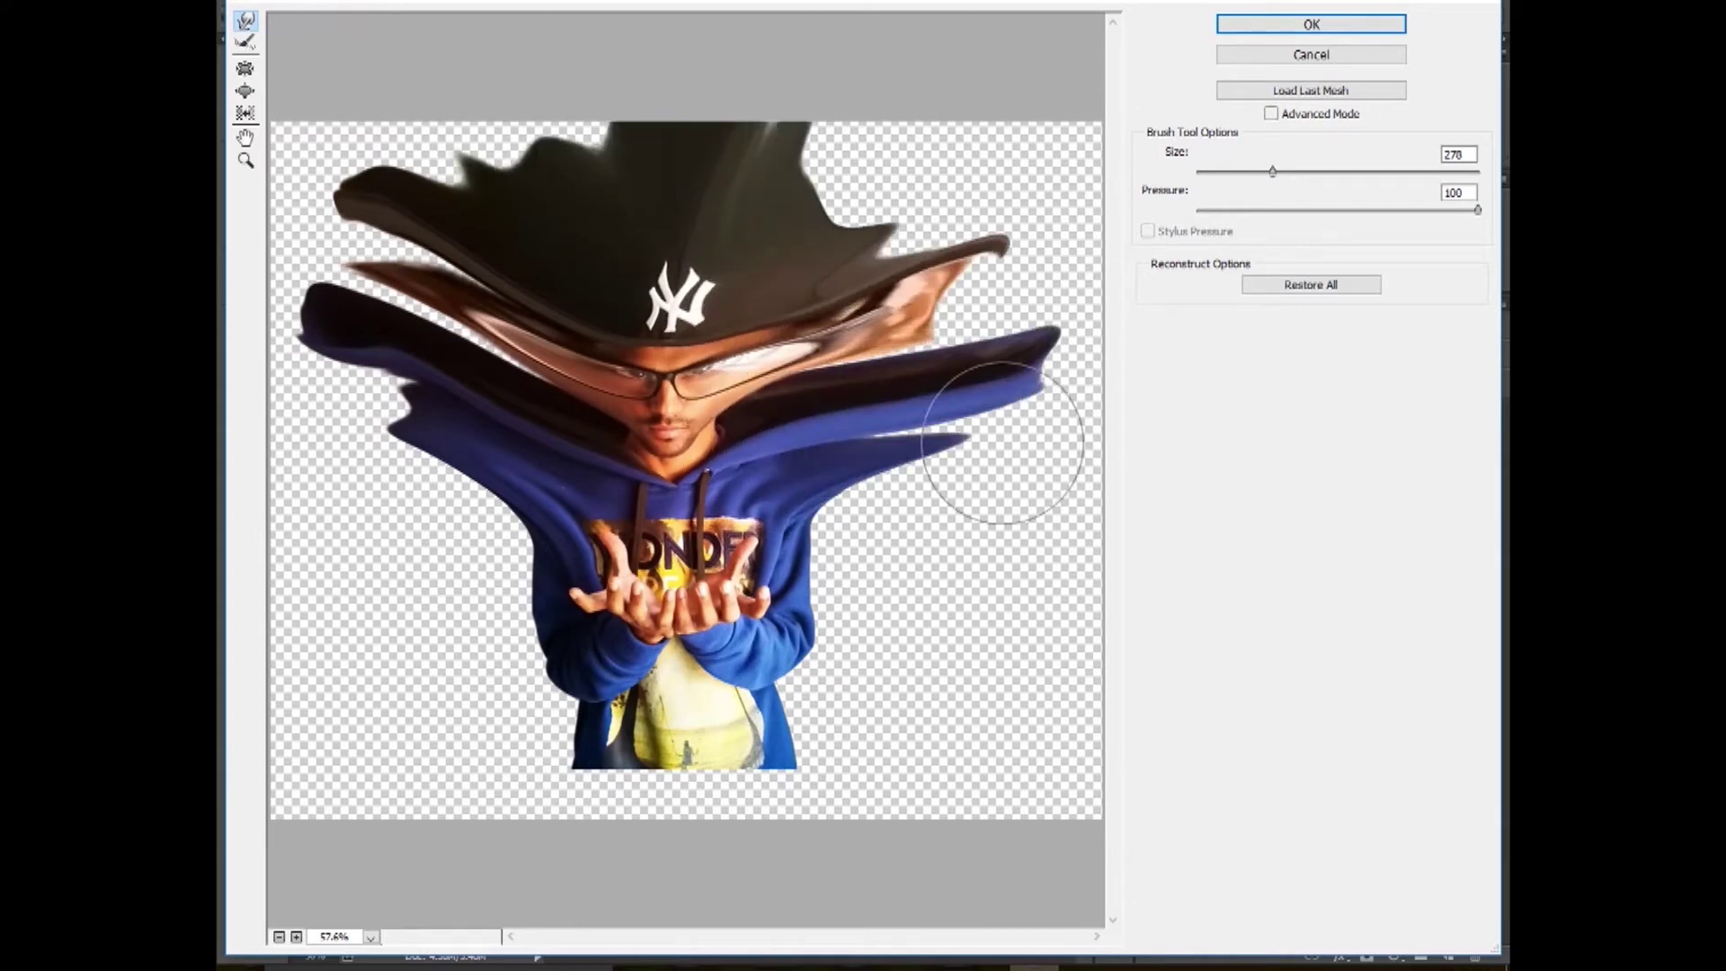
Warp the hoodie's shoulders outward on both sides and pull its left sleeve and lower left side to the canvas edge.
mouse_move(832, 552)
left_mouse_down()
mouse_move(926, 517)
mouse_move(1061, 421)
left_mouse_up()
left_click_drag(499, 535, 230, 505)
left_click_drag(491, 489, 359, 414)
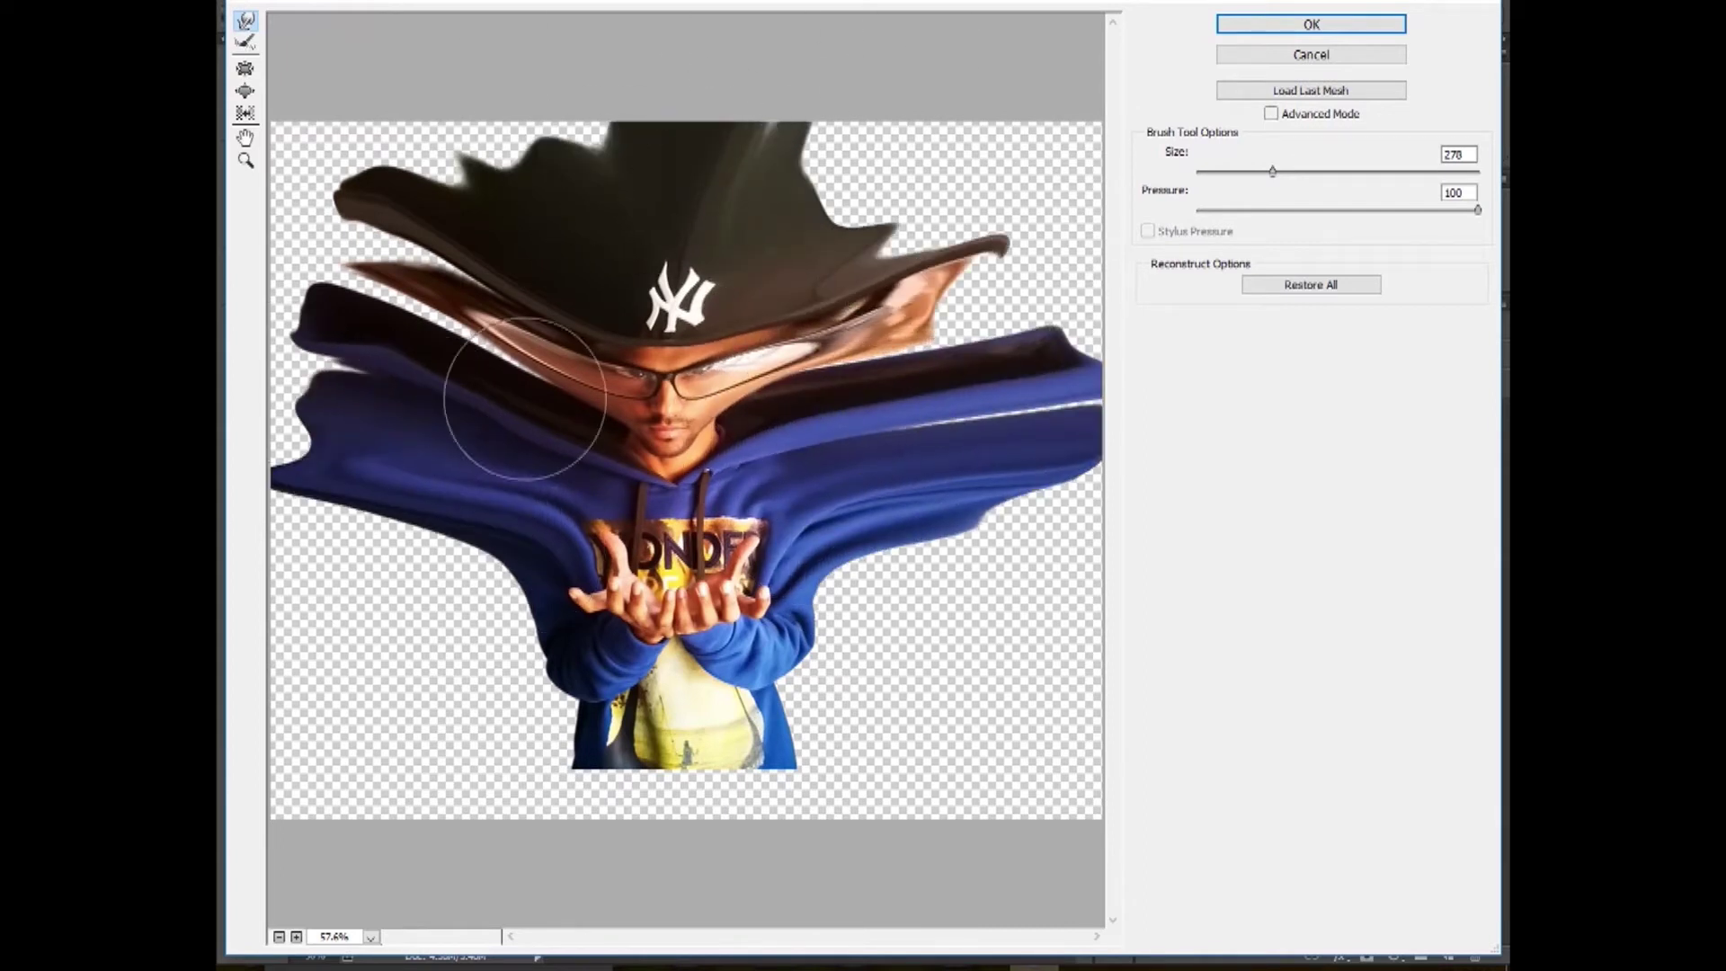
mouse_move(525, 397)
left_mouse_down()
mouse_move(248, 308)
mouse_move(424, 284)
mouse_move(386, 291)
mouse_move(377, 275)
mouse_move(539, 396)
mouse_move(449, 376)
mouse_move(457, 570)
mouse_move(354, 553)
left_mouse_up()
left_click_drag(525, 626, 346, 622)
left_click_drag(525, 680, 219, 671)
left_click_drag(580, 757, 351, 758)
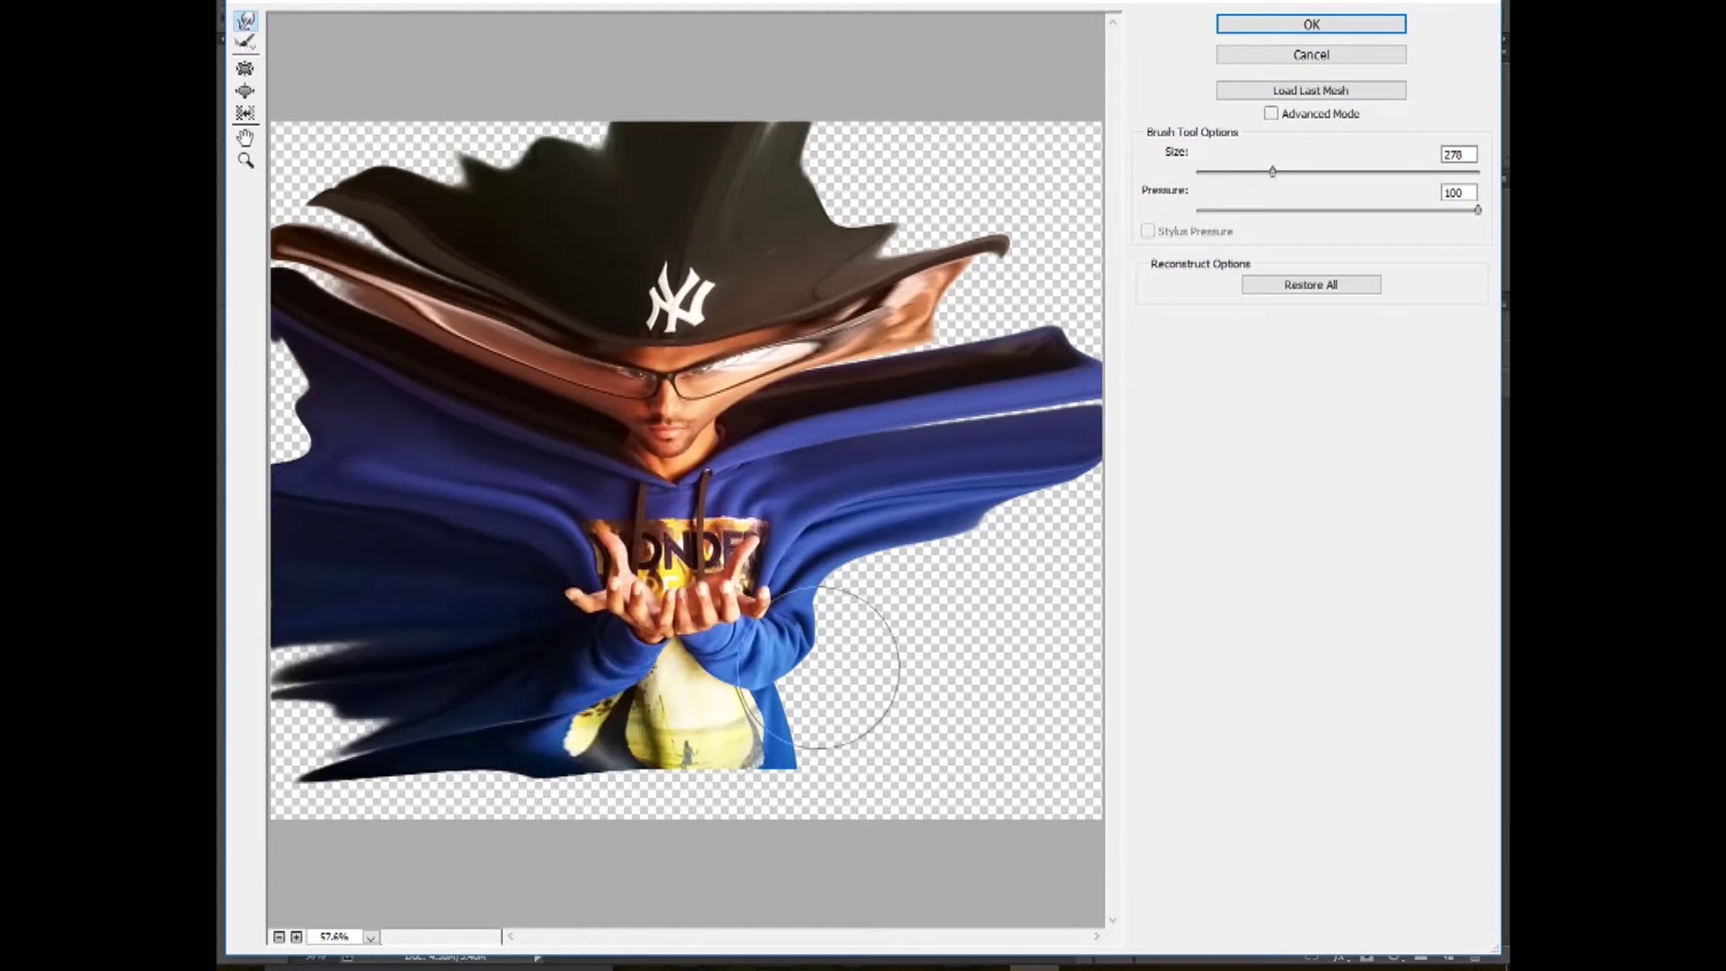
Stretch the hoodie's right sleeve outward, pull its hem down to the canvas edge, and smear the cap toward the upper left.
mouse_move(800, 661)
left_mouse_down()
mouse_move(926, 620)
mouse_move(997, 566)
left_mouse_up()
left_click_drag(908, 660, 1034, 674)
left_click_drag(755, 710, 971, 755)
left_click_drag(710, 719, 720, 771)
left_click_drag(593, 737, 584, 800)
left_click_drag(395, 737, 351, 795)
mouse_move(692, 242)
left_mouse_down()
mouse_move(687, 185)
mouse_move(462, 18)
mouse_move(521, 134)
mouse_move(486, 148)
left_mouse_up()
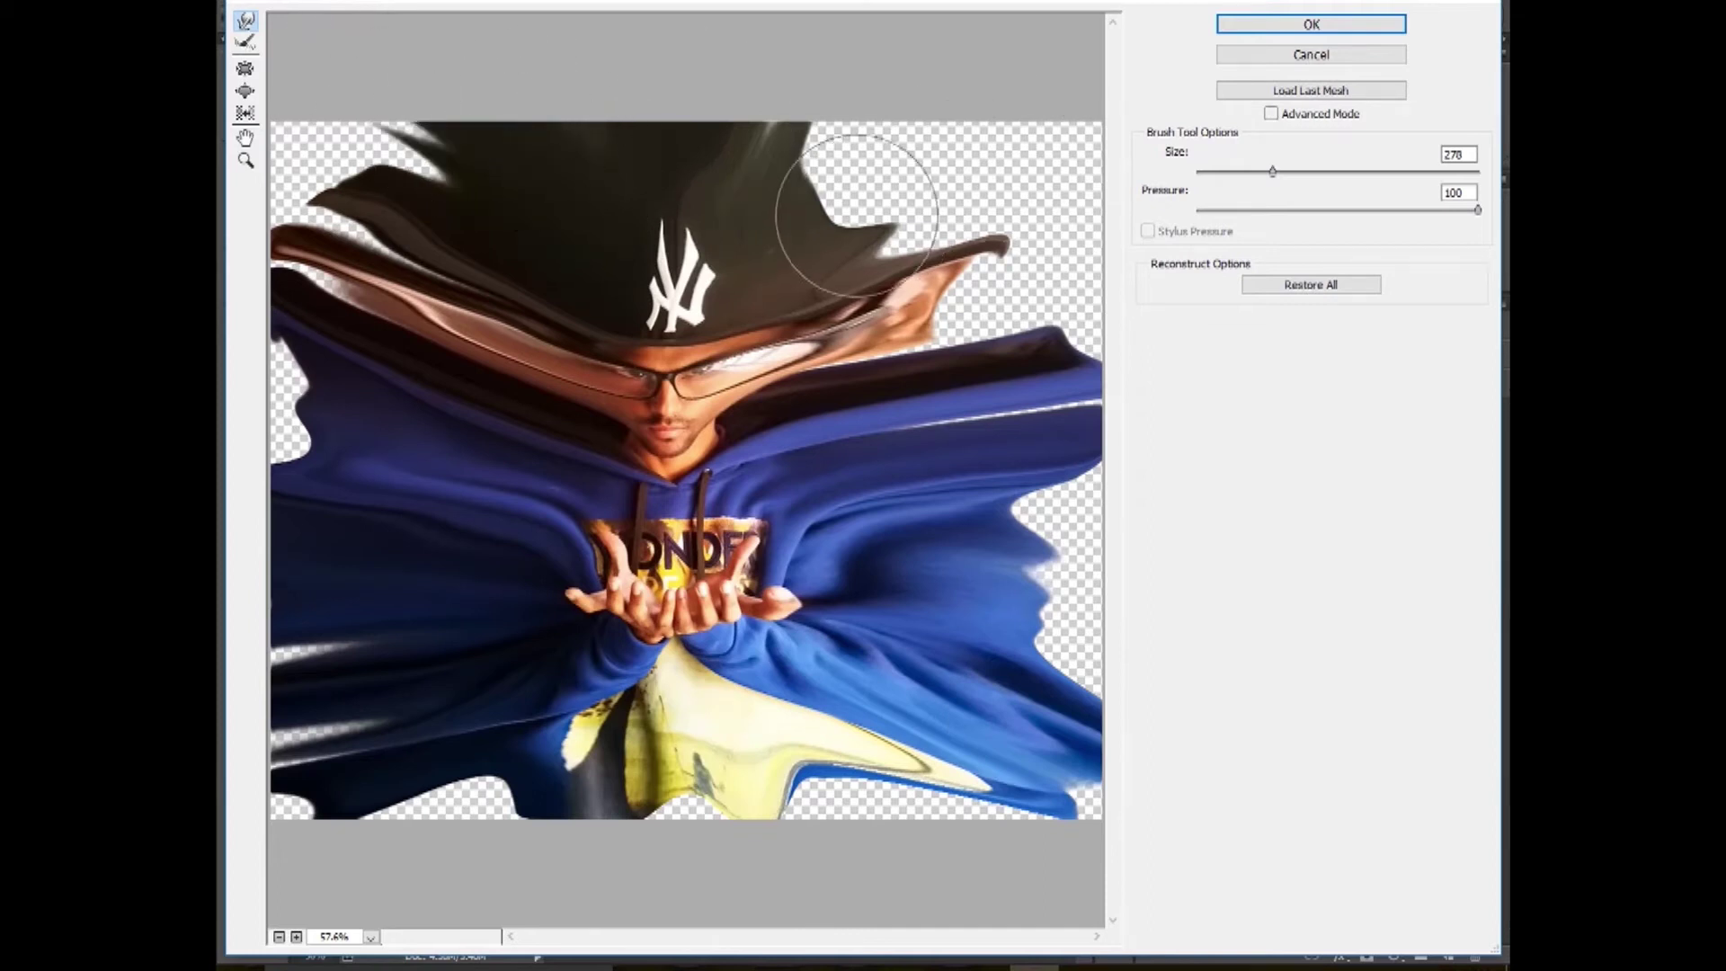
Push the cap, face and sleeve edges further into the gaps on the canvas's right side and apply the Liquify warp.
mouse_move(856, 216)
left_mouse_down()
mouse_move(905, 185)
mouse_move(984, 176)
mouse_move(927, 232)
mouse_move(1180, 171)
left_mouse_up()
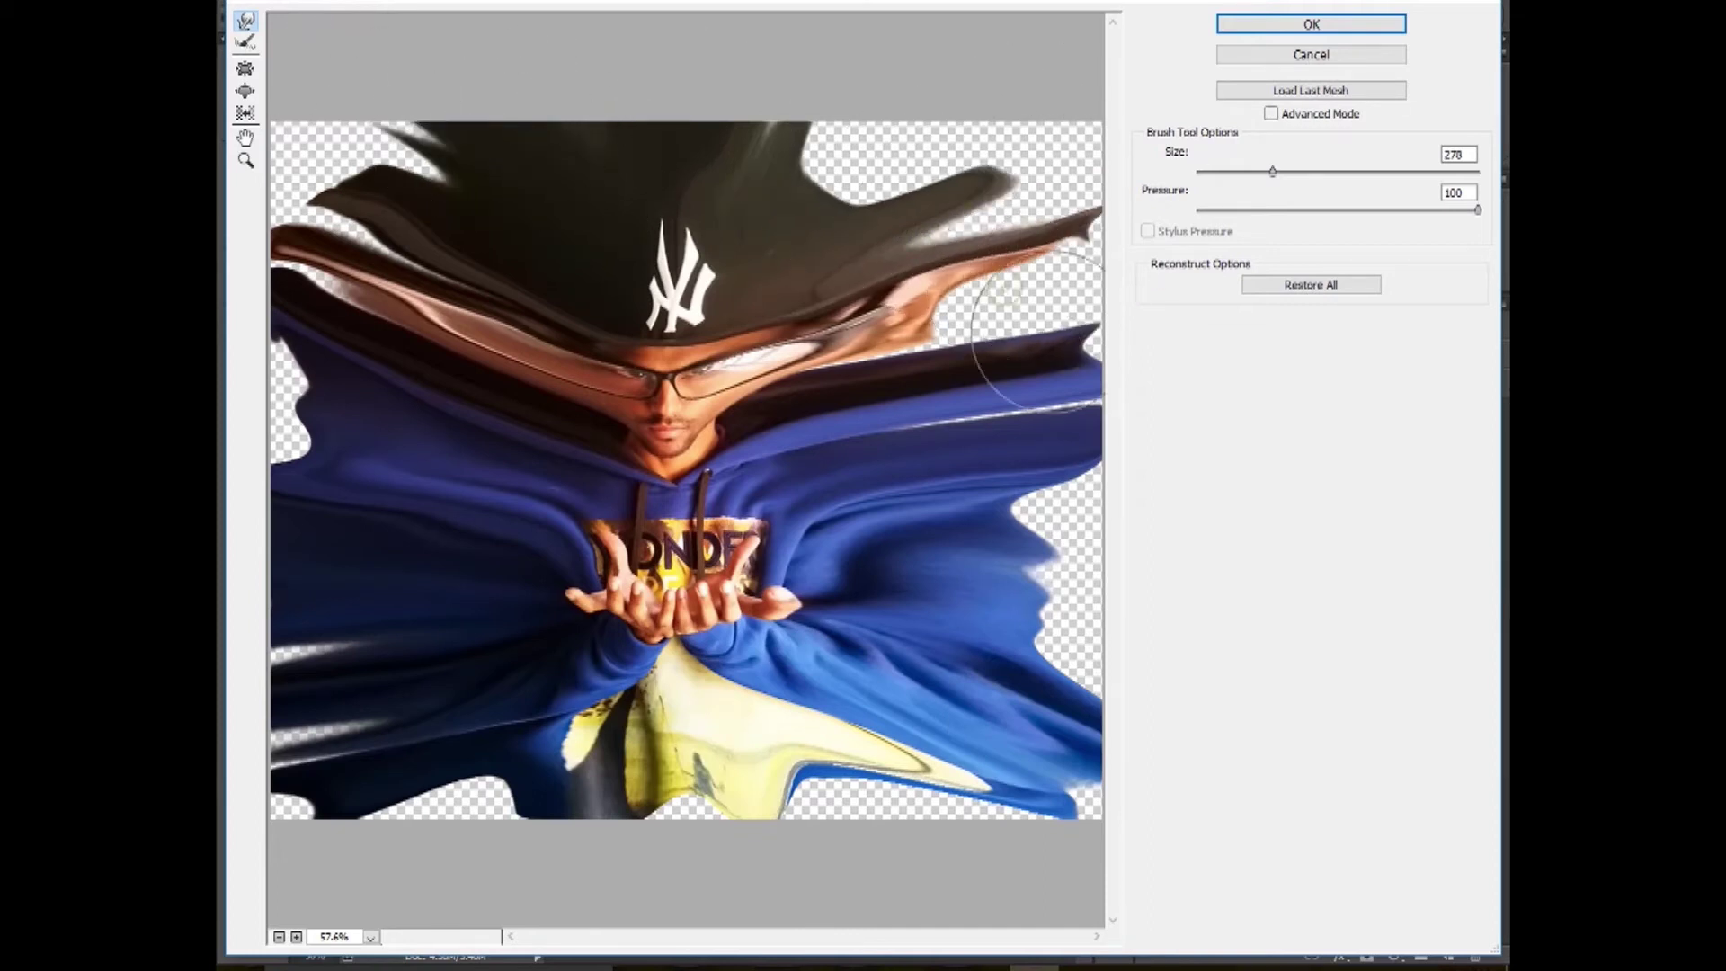
left_click_drag(951, 333, 1135, 341)
mouse_move(854, 182)
left_mouse_down()
mouse_move(881, 144)
mouse_move(858, 121)
left_mouse_up()
left_click_drag(1026, 279, 1160, 253)
left_click_drag(1038, 494, 1098, 504)
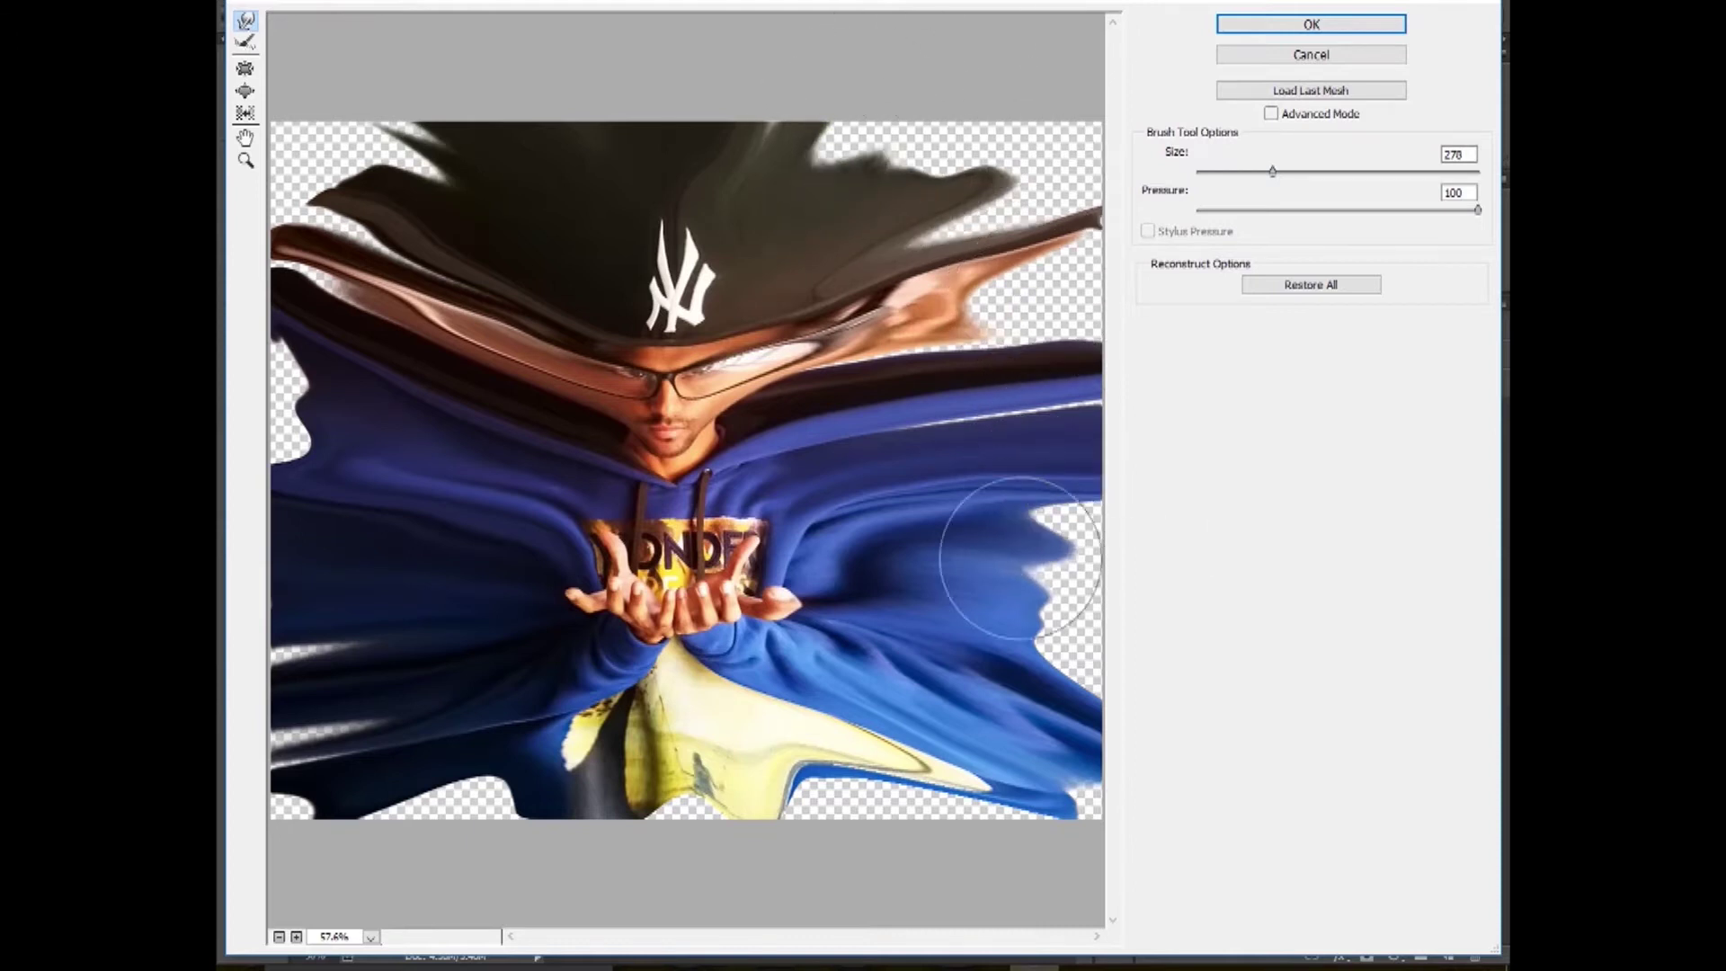
mouse_move(1010, 568)
left_mouse_down()
mouse_move(1097, 585)
mouse_move(1109, 630)
mouse_move(1077, 645)
mouse_move(1212, 648)
left_mouse_up()
left_click_drag(1097, 532, 1149, 522)
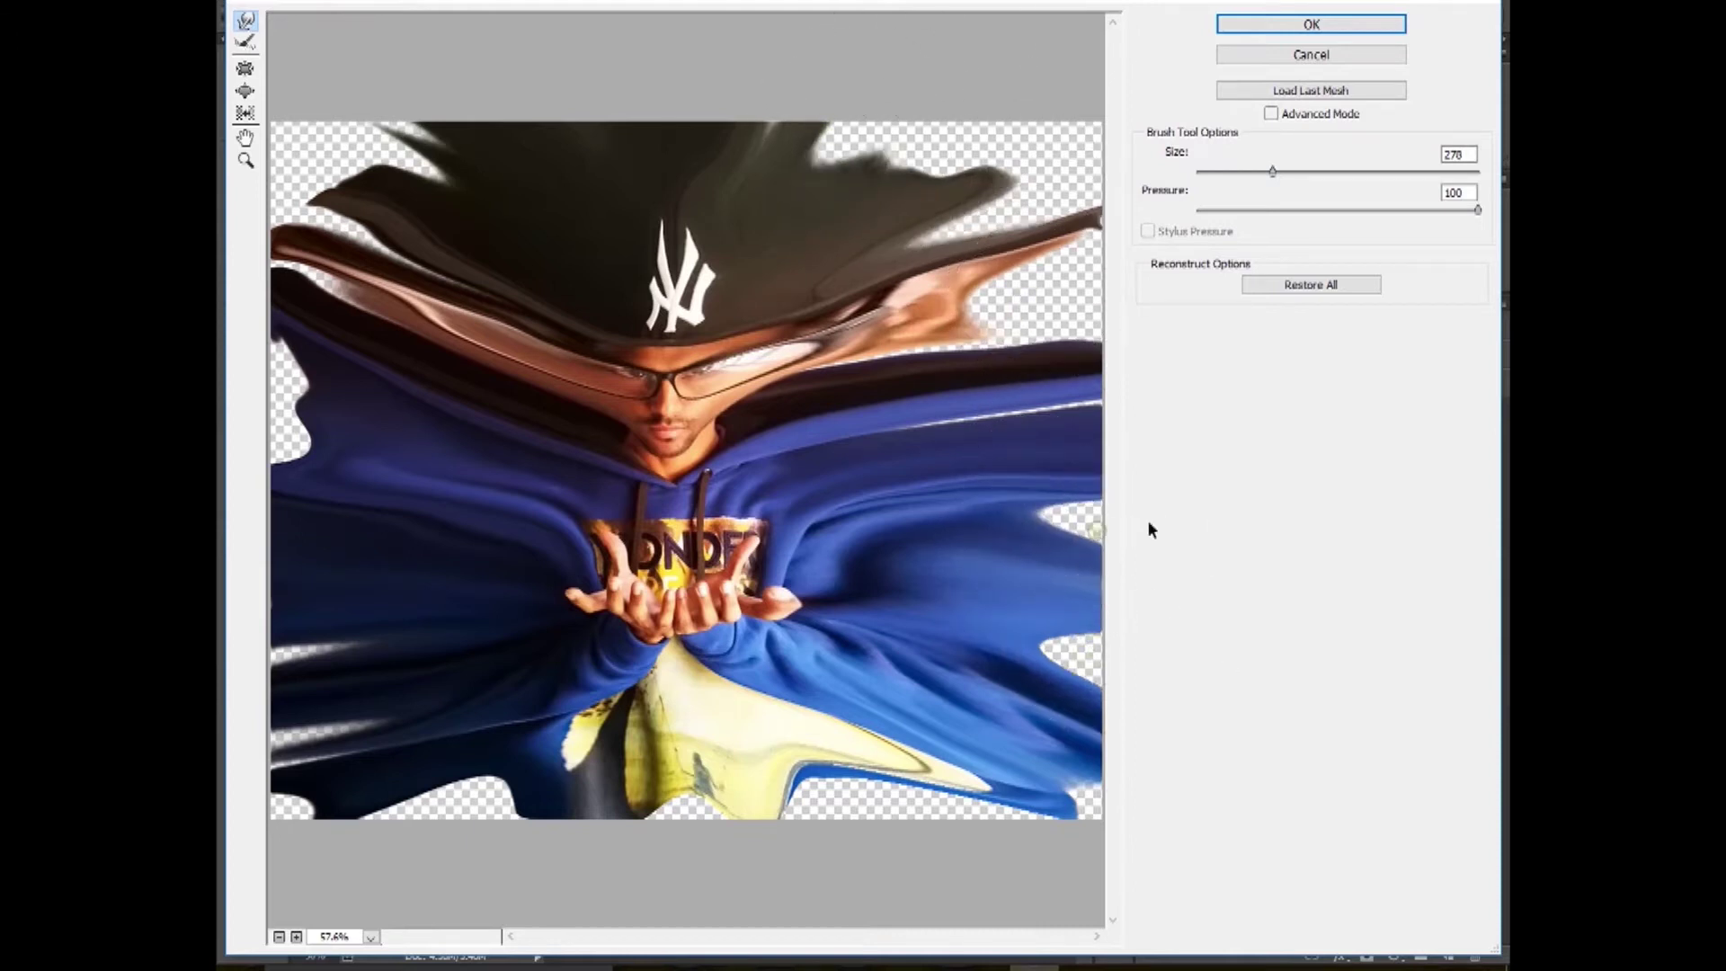
mouse_move(848, 791)
left_mouse_down()
mouse_move(974, 836)
mouse_move(982, 792)
mouse_move(864, 808)
left_mouse_up()
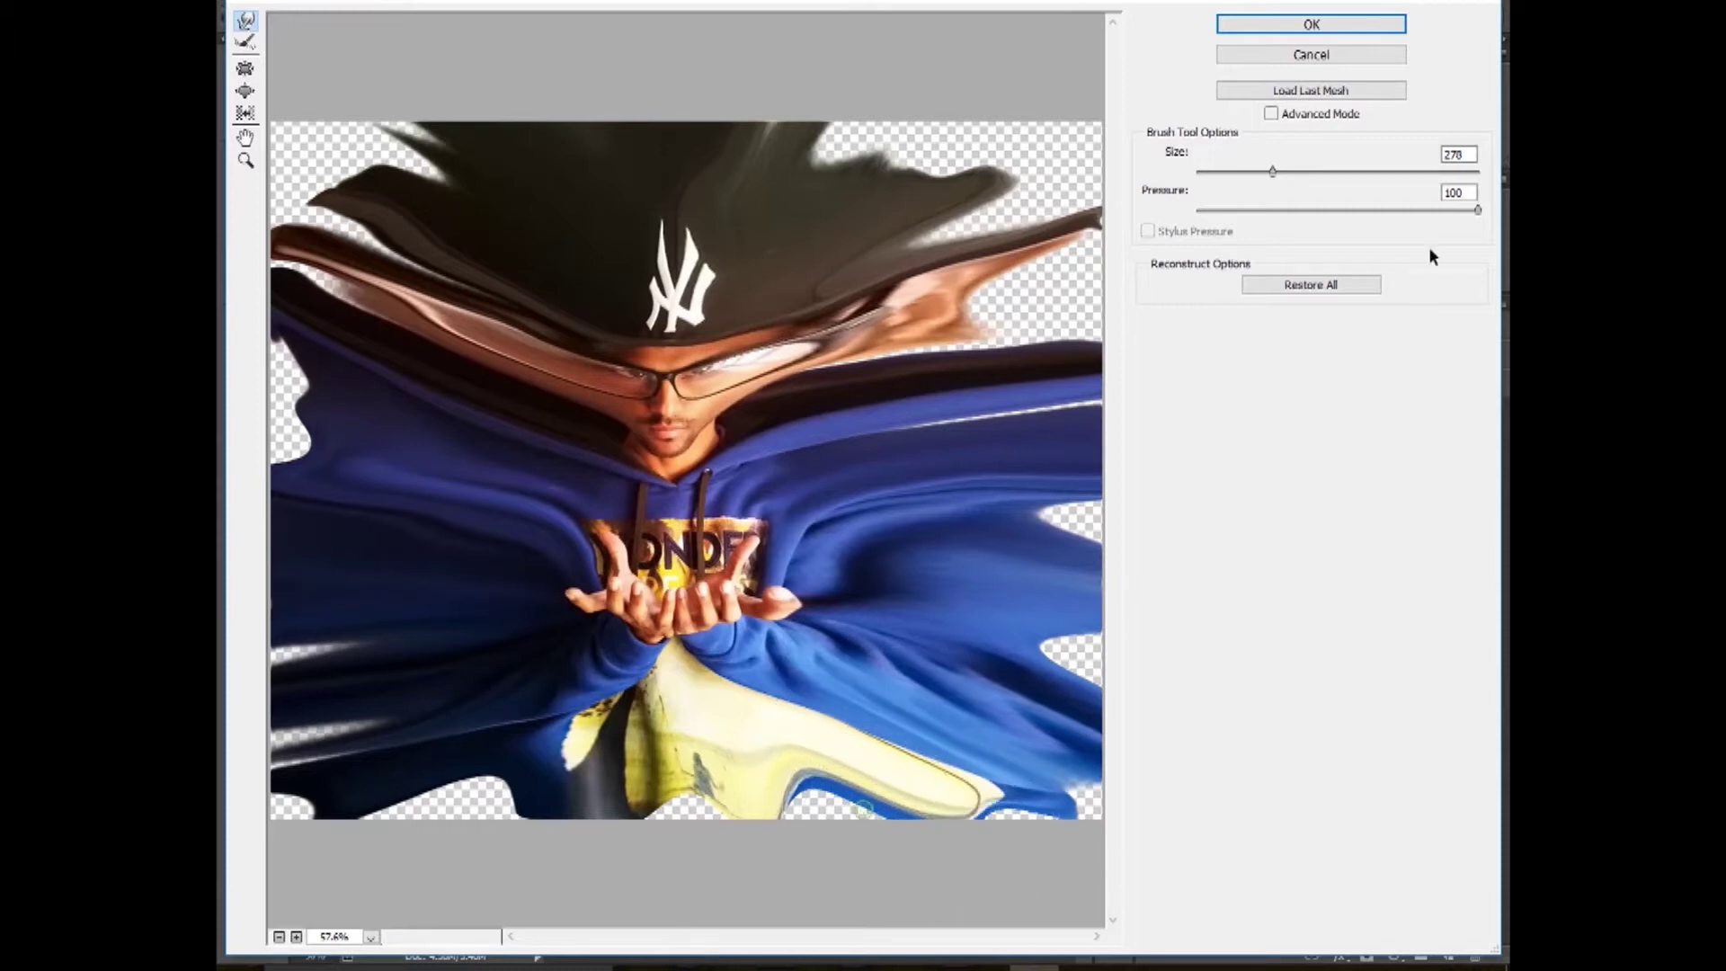
left_click(1291, 23)
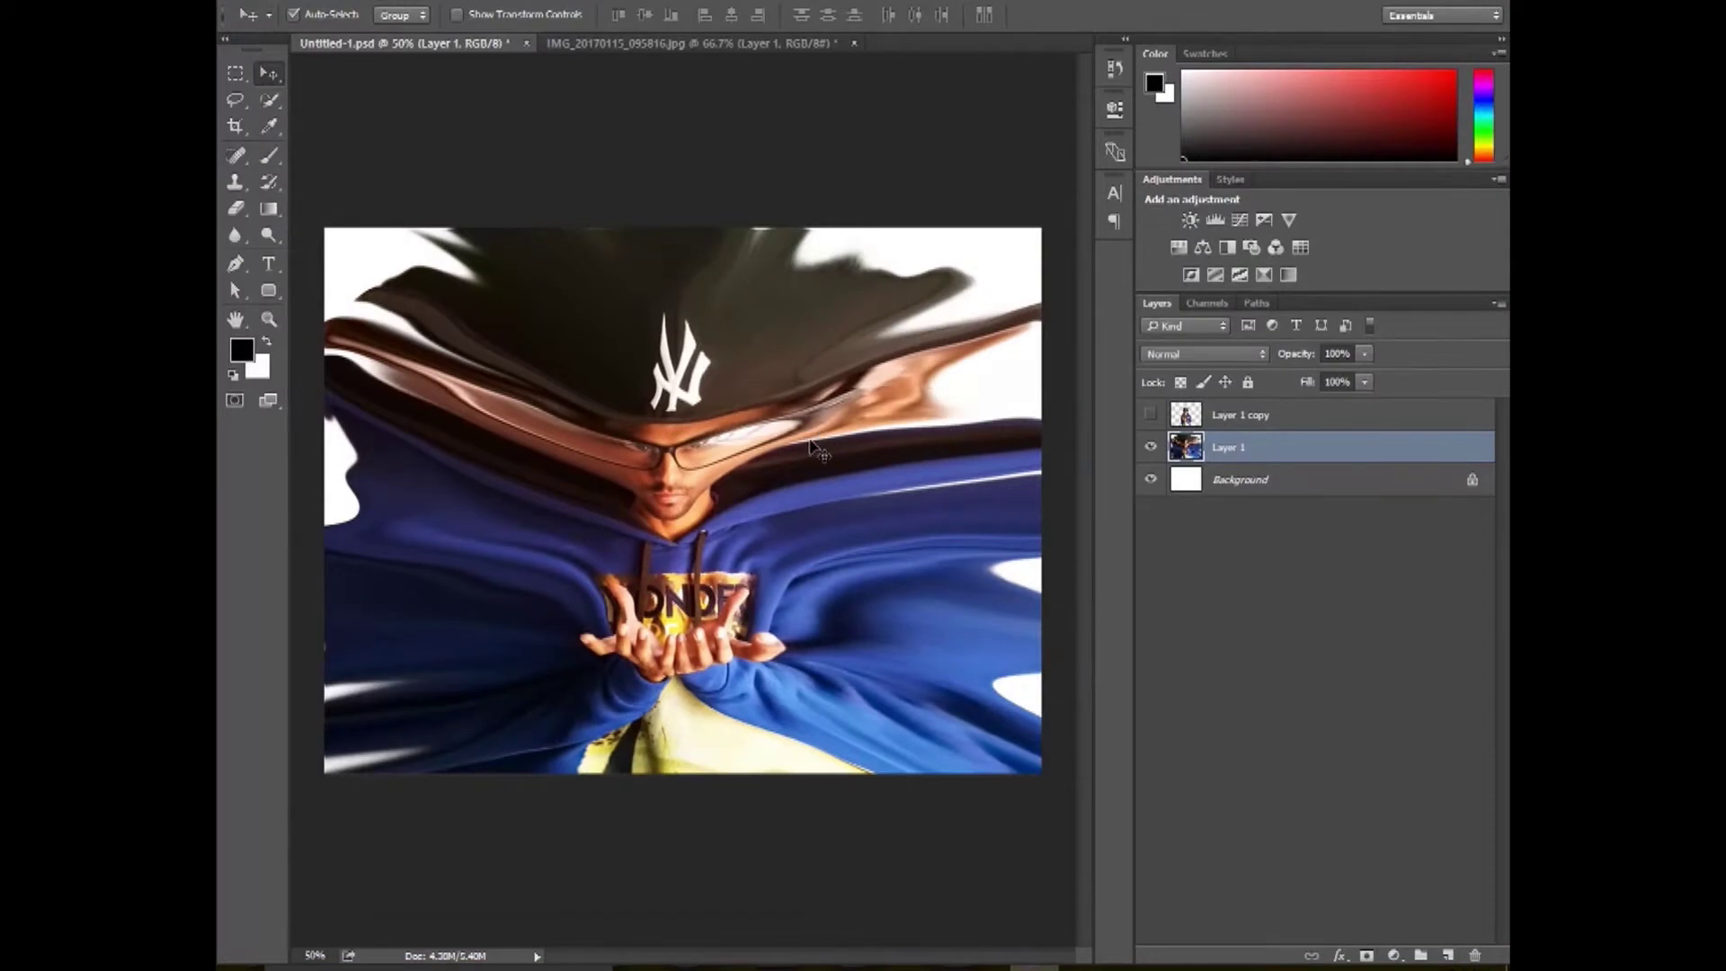
Show the Layer 1 copy layer again and add a white layer mask to both Layer 1 and Layer 1 copy.
left_click(1150, 417)
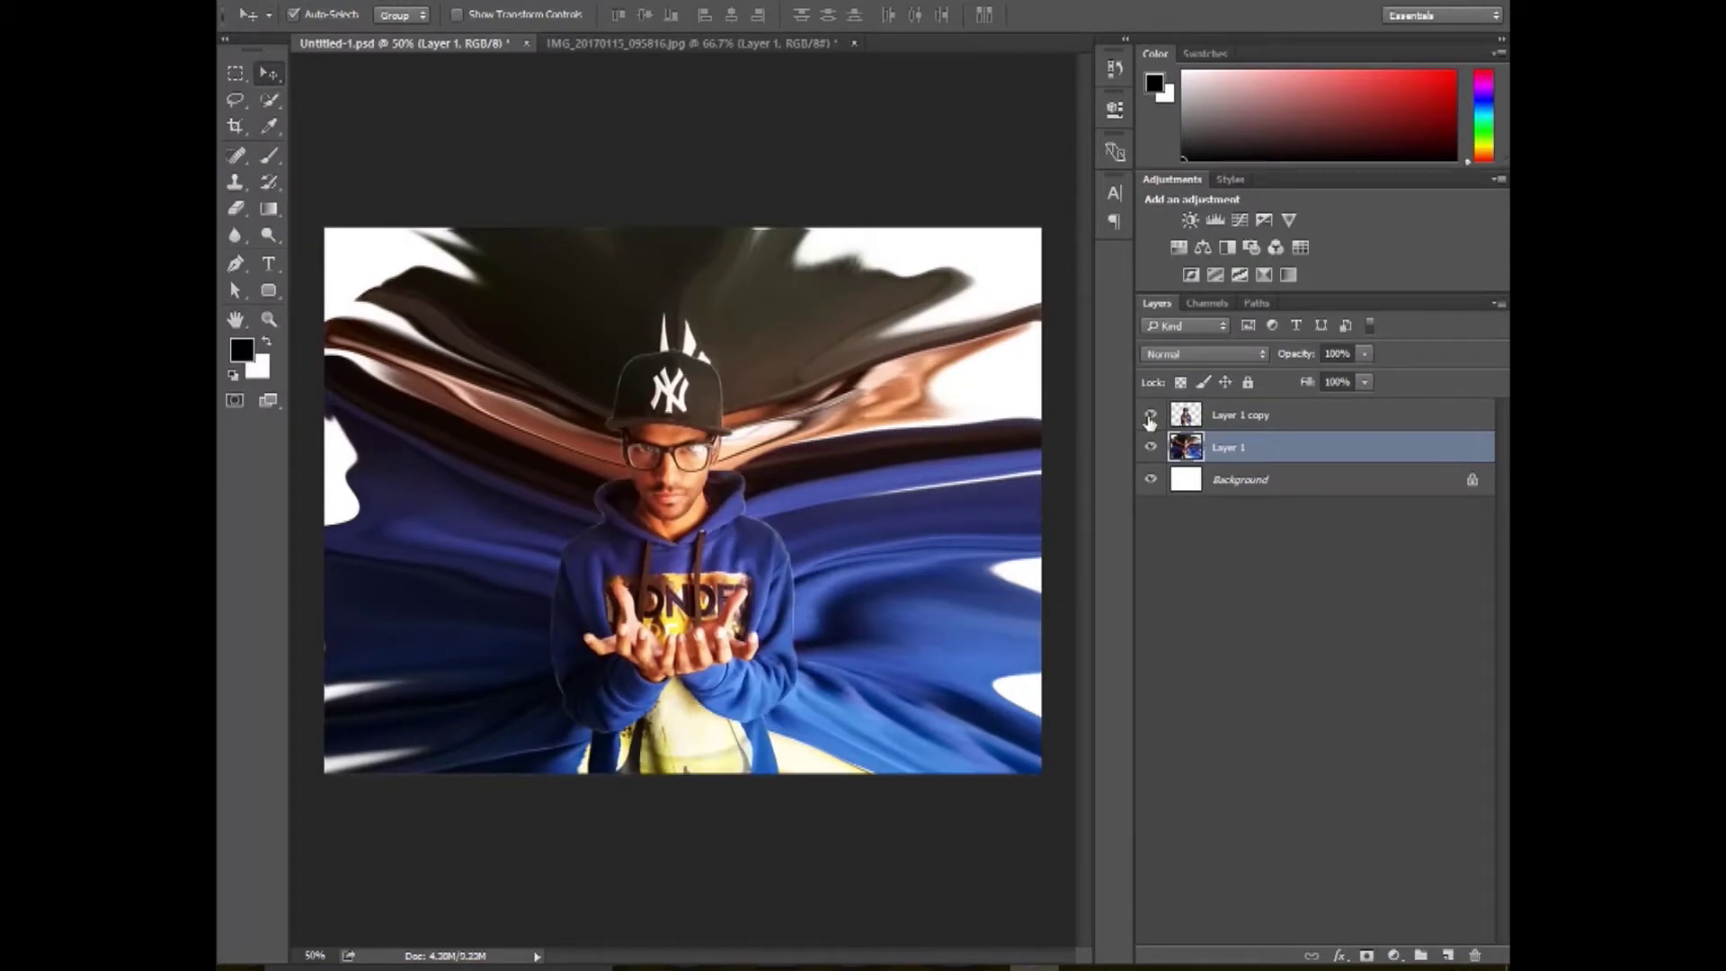
left_click(706, 547)
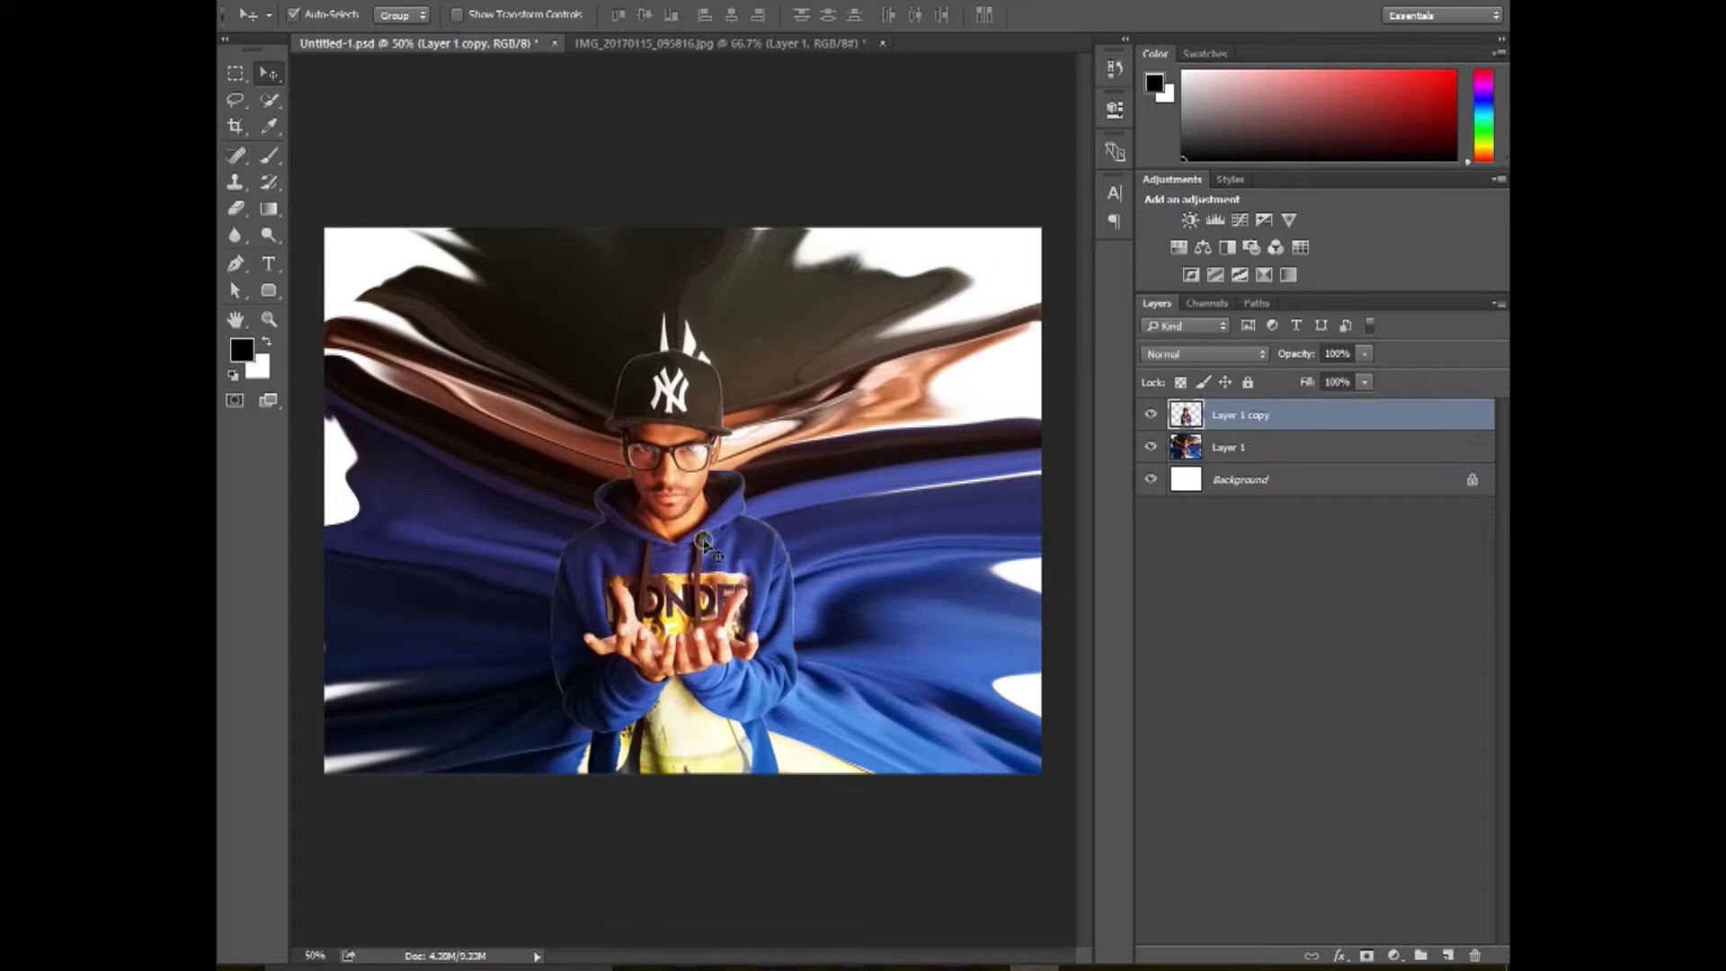
left_click(1246, 455)
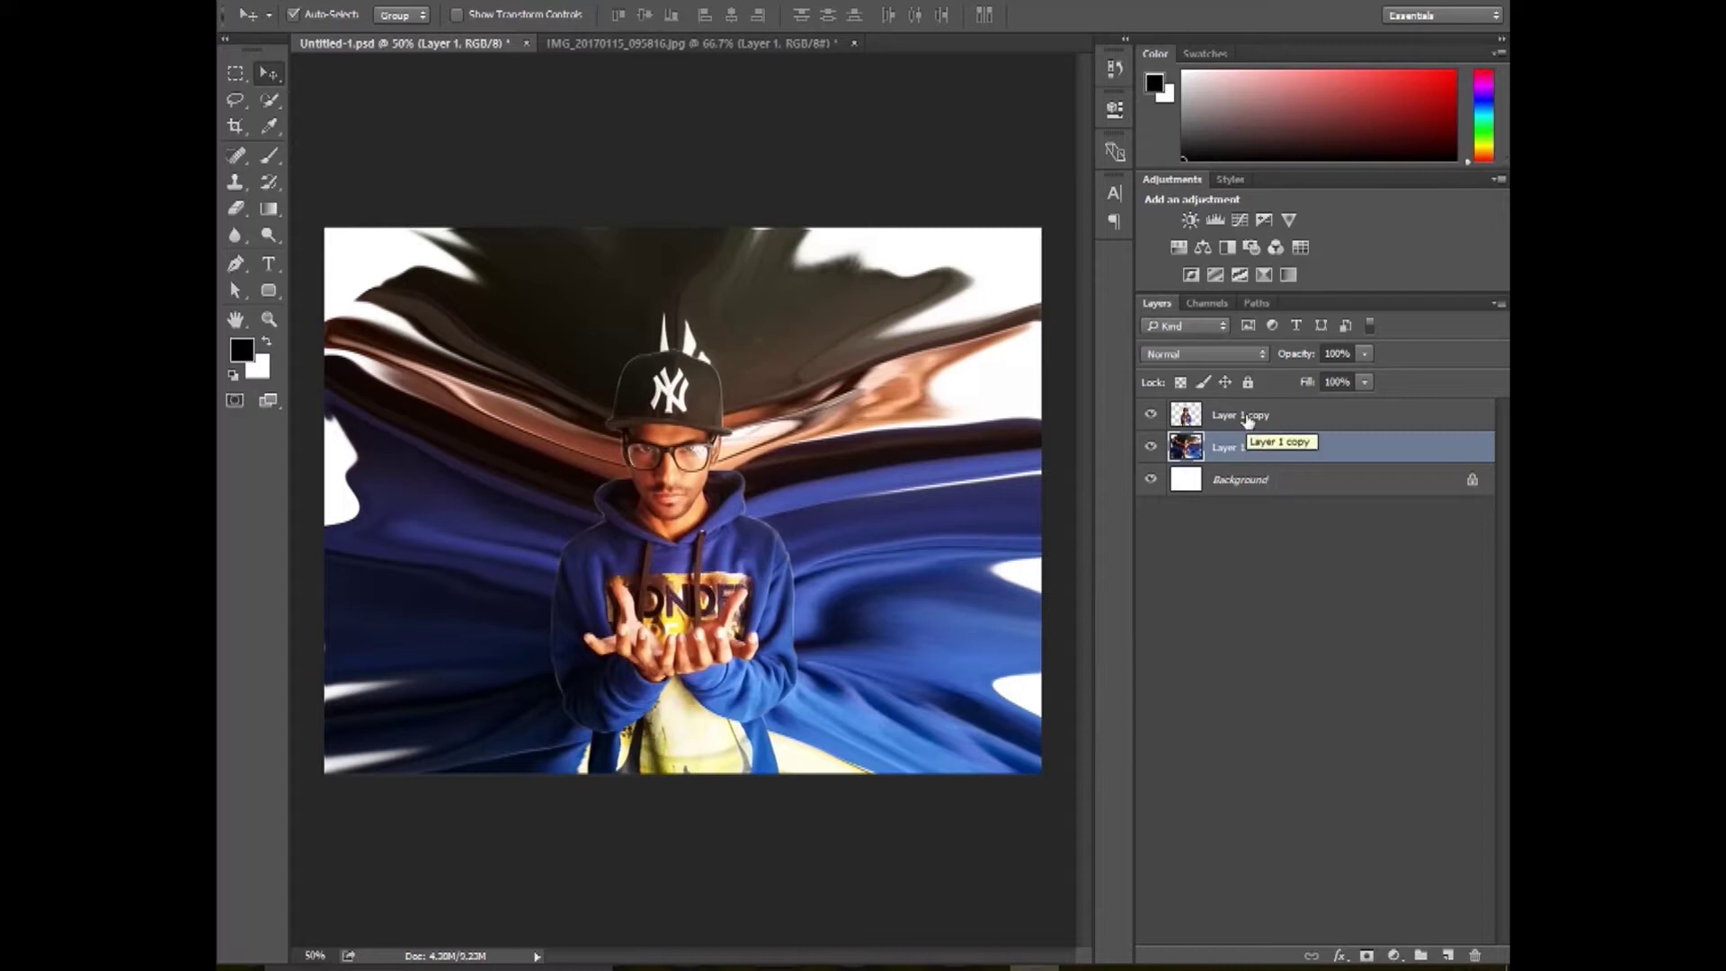
left_click(1367, 956)
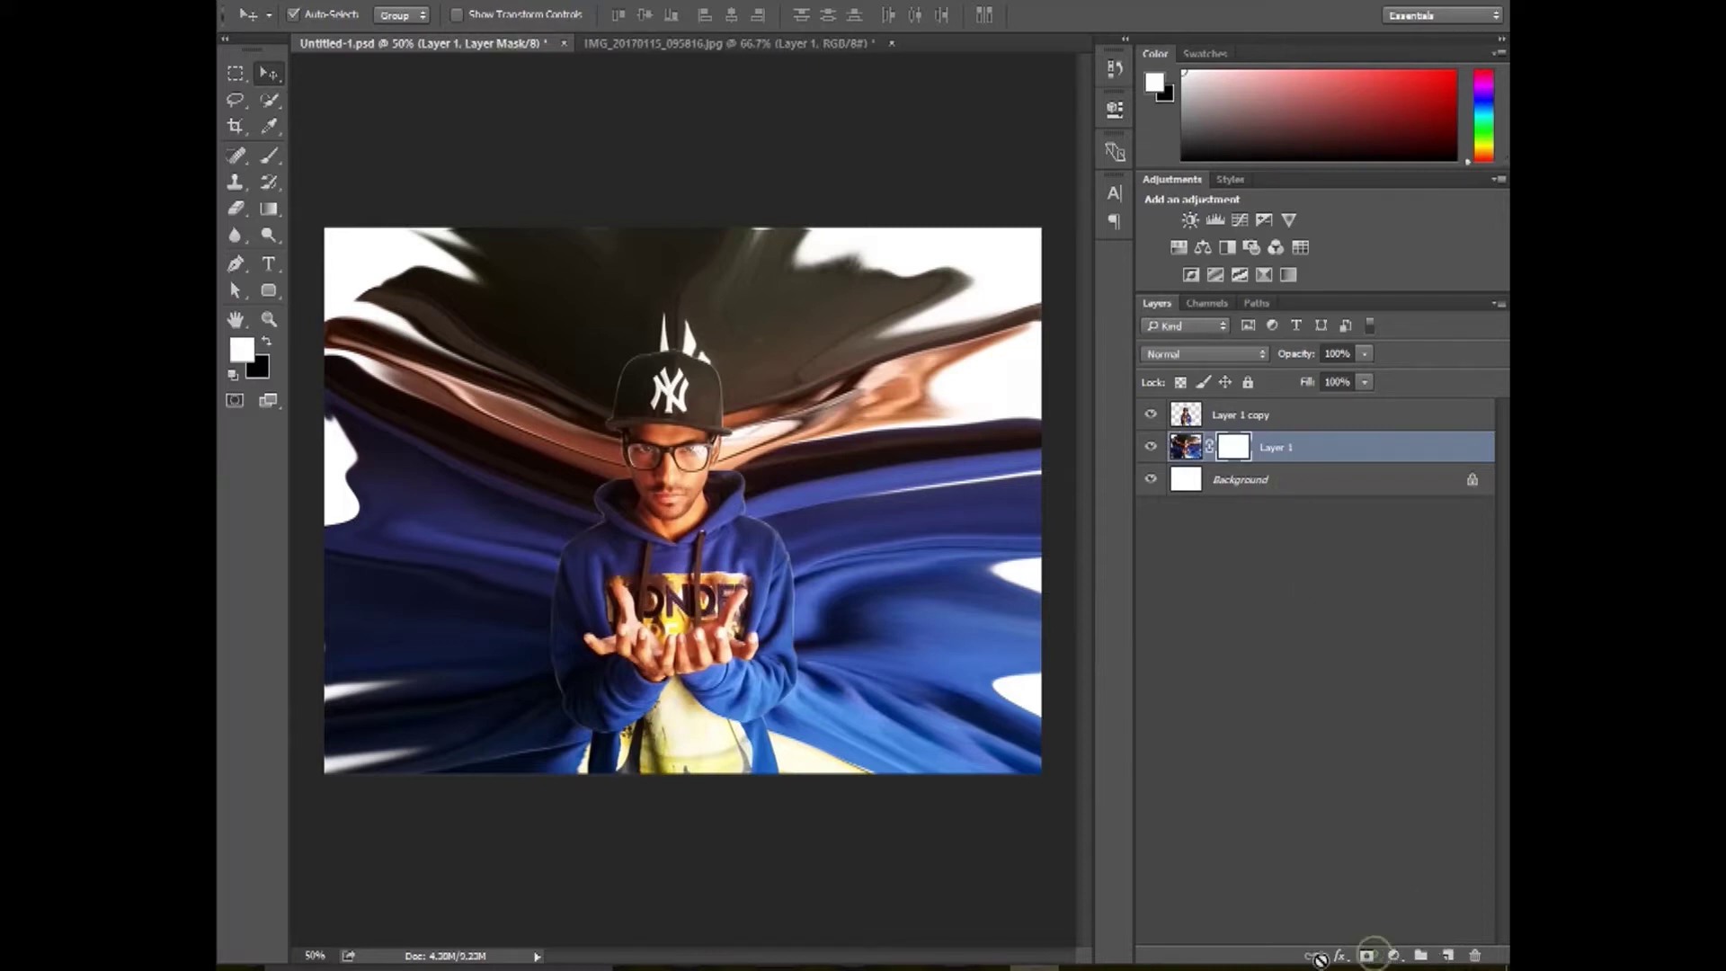
left_click(1233, 413)
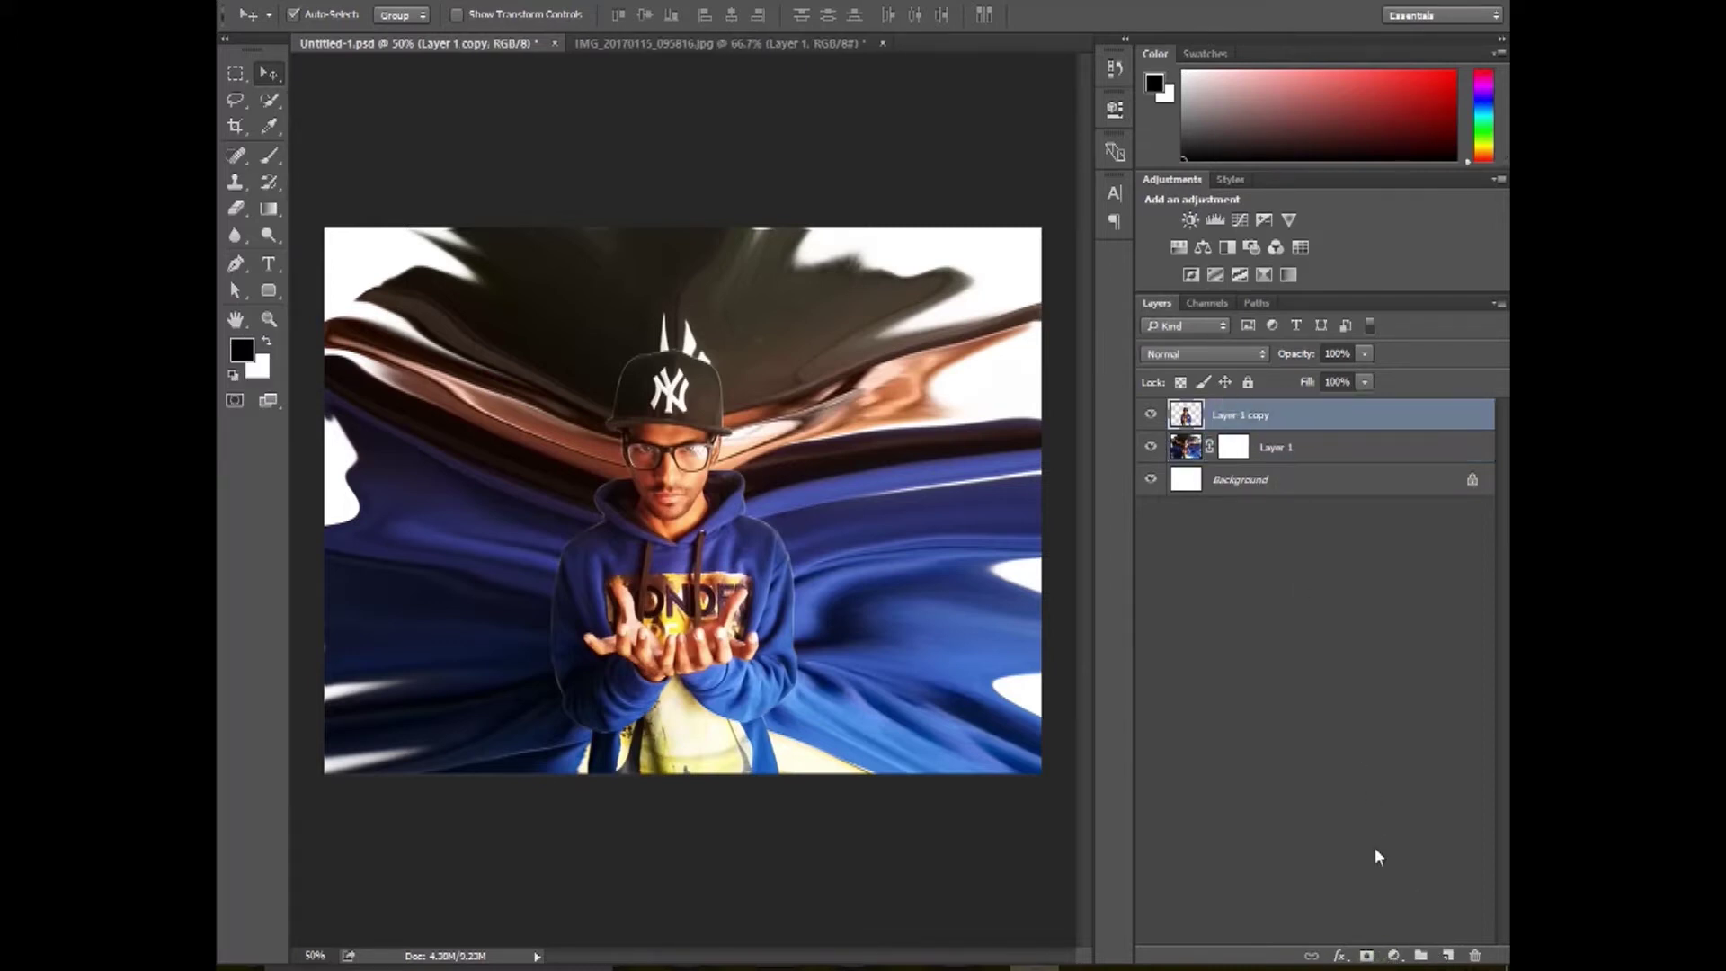
left_click(1366, 955)
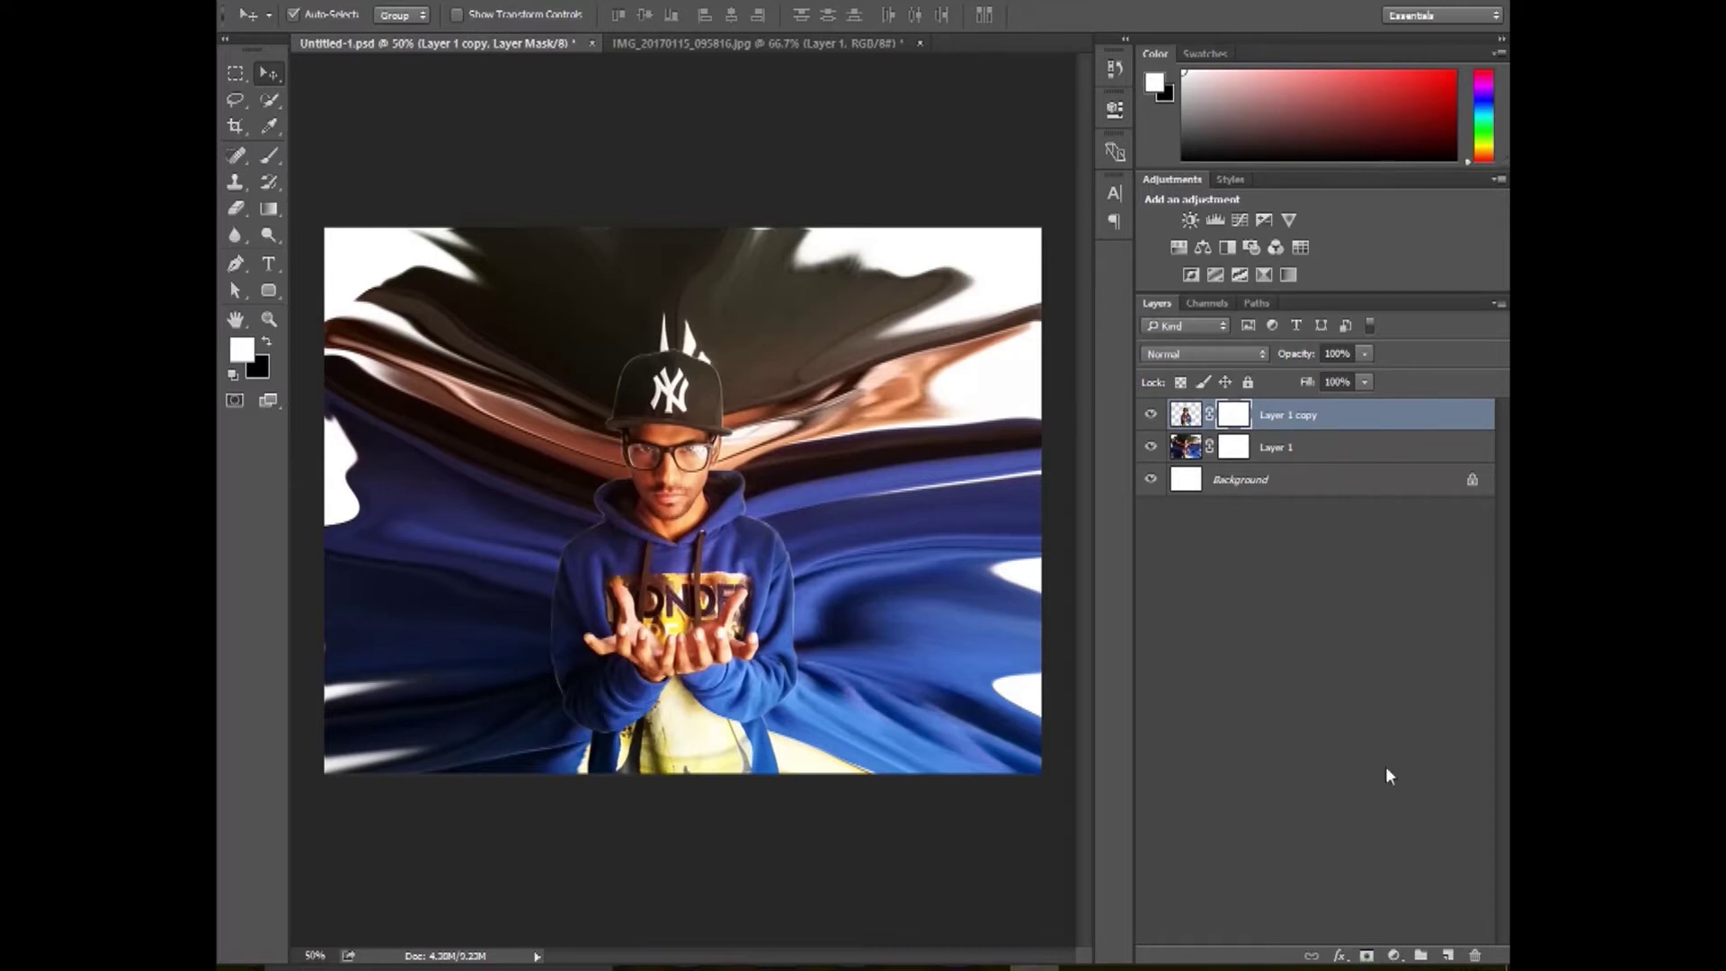
Reset the colours to black foreground and white background, and fill Layer 1's mask with black using the Paint Bucket Tool.
left_click(1233, 448)
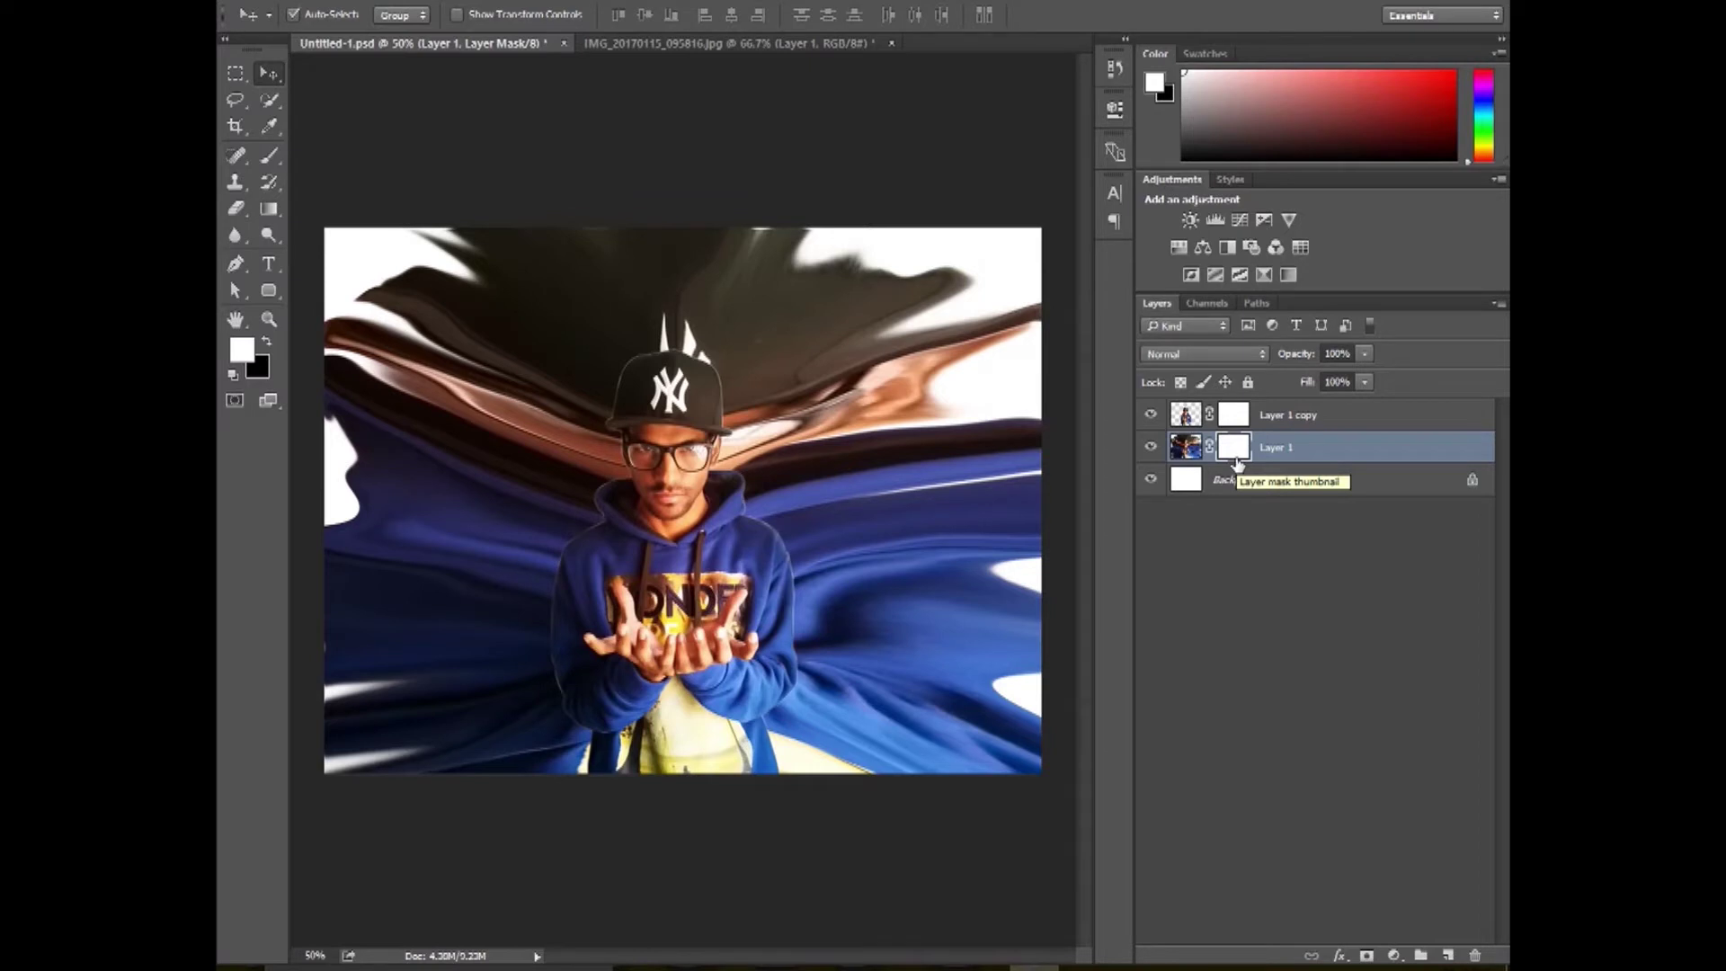
left_click(232, 378)
right_click(268, 207)
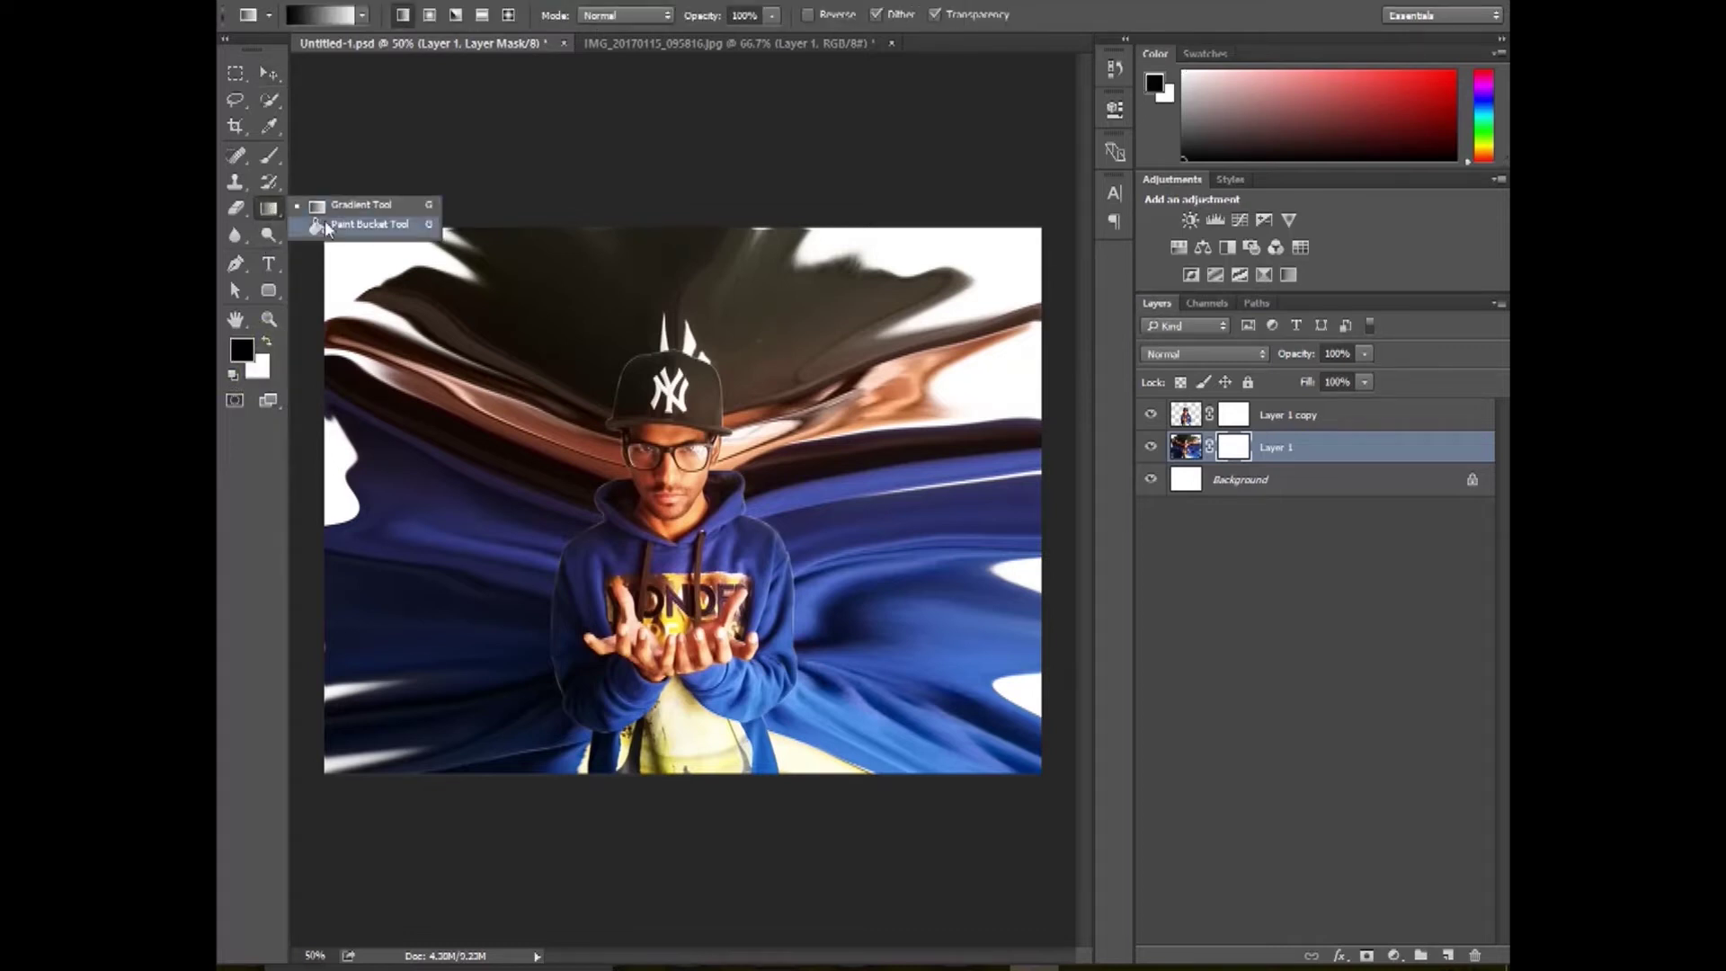
left_click(377, 228)
left_click(819, 467)
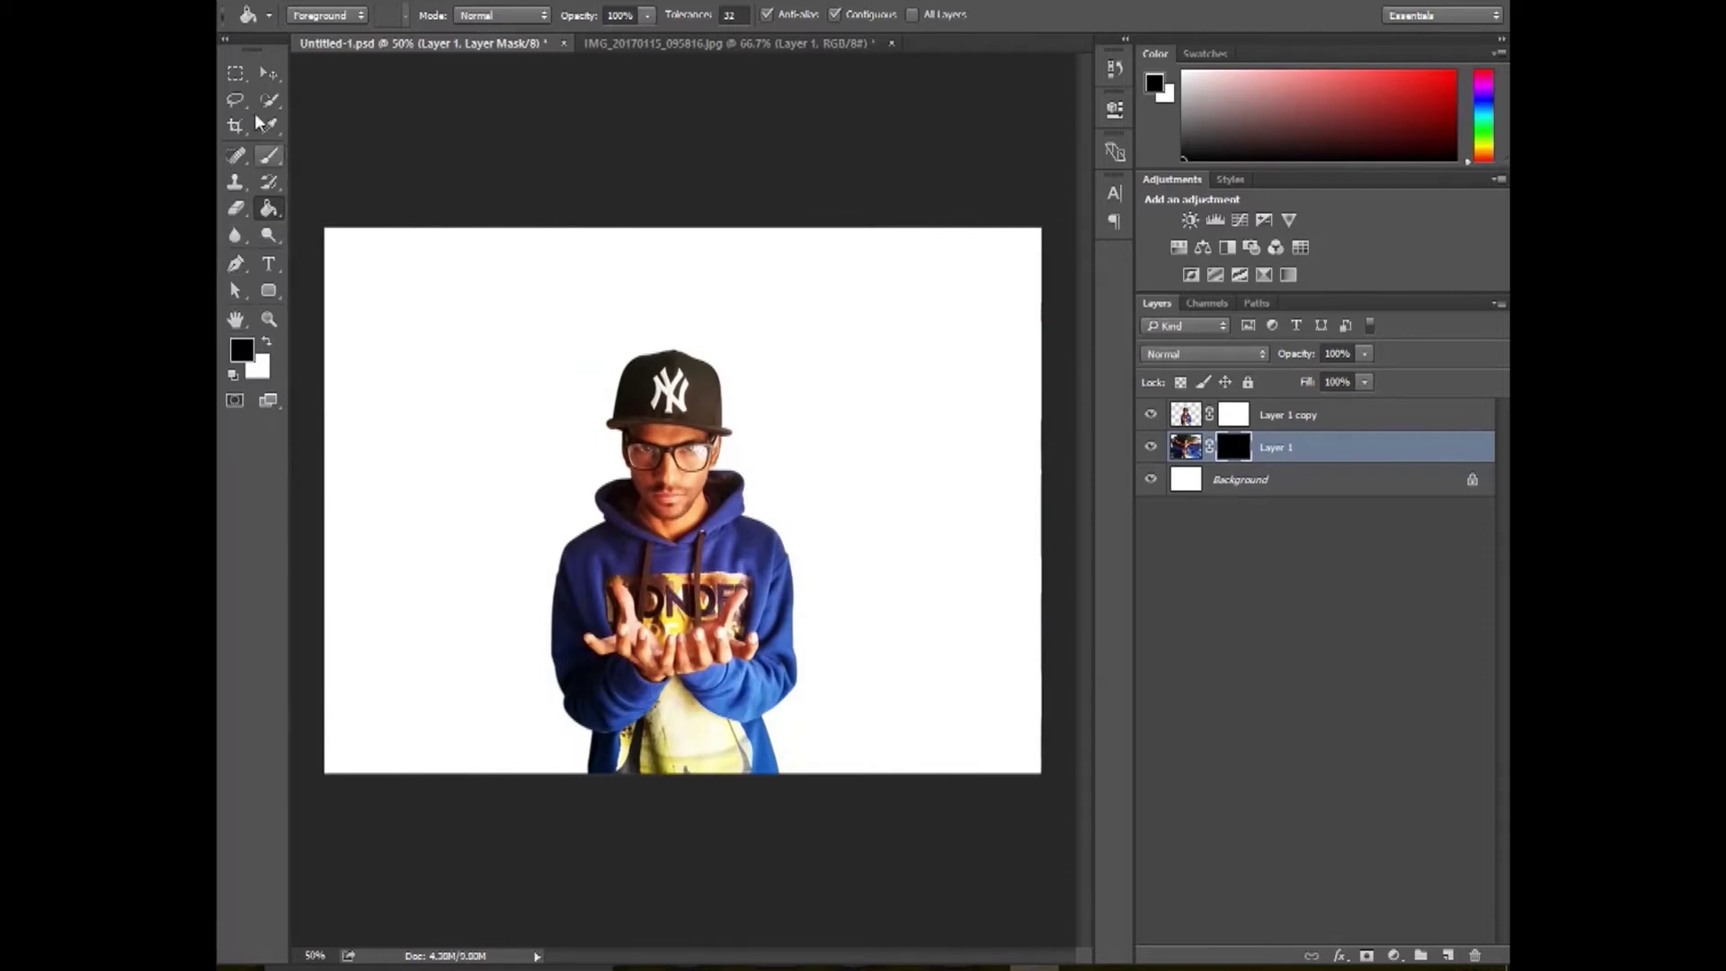
Choose the Eraser Tool with its 675 px smoke brush tip and make Layer 1's black layer mask the editing target.
left_click(268, 73)
left_click(639, 581)
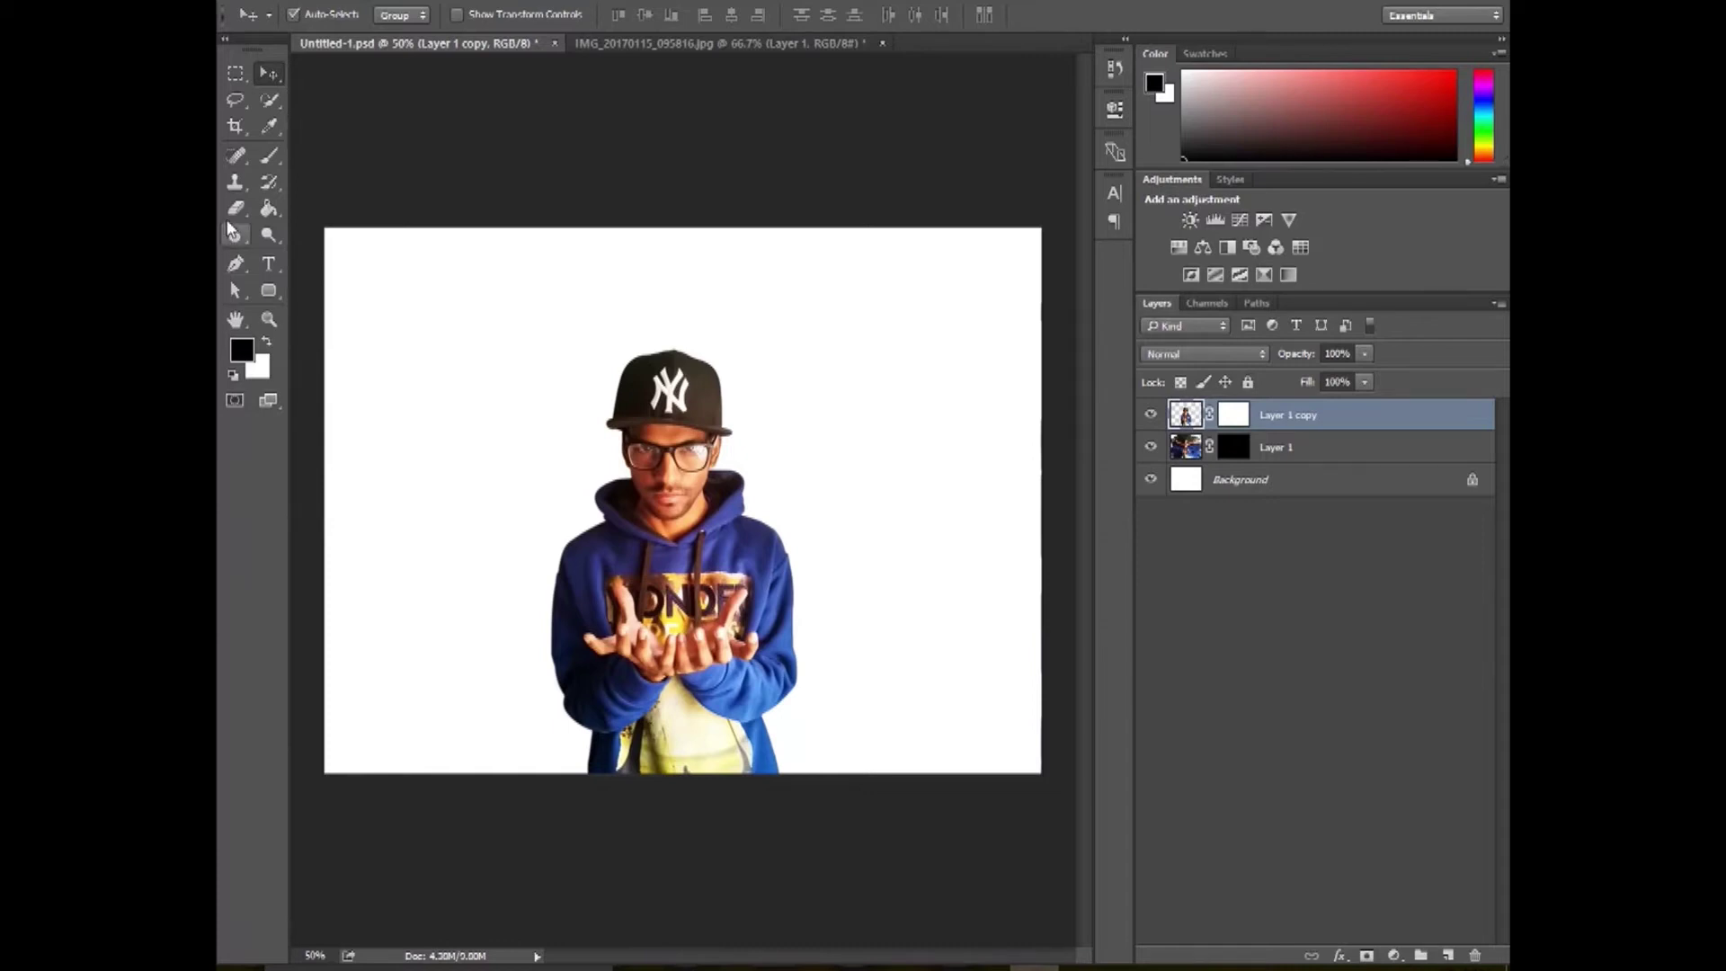
left_click(238, 210)
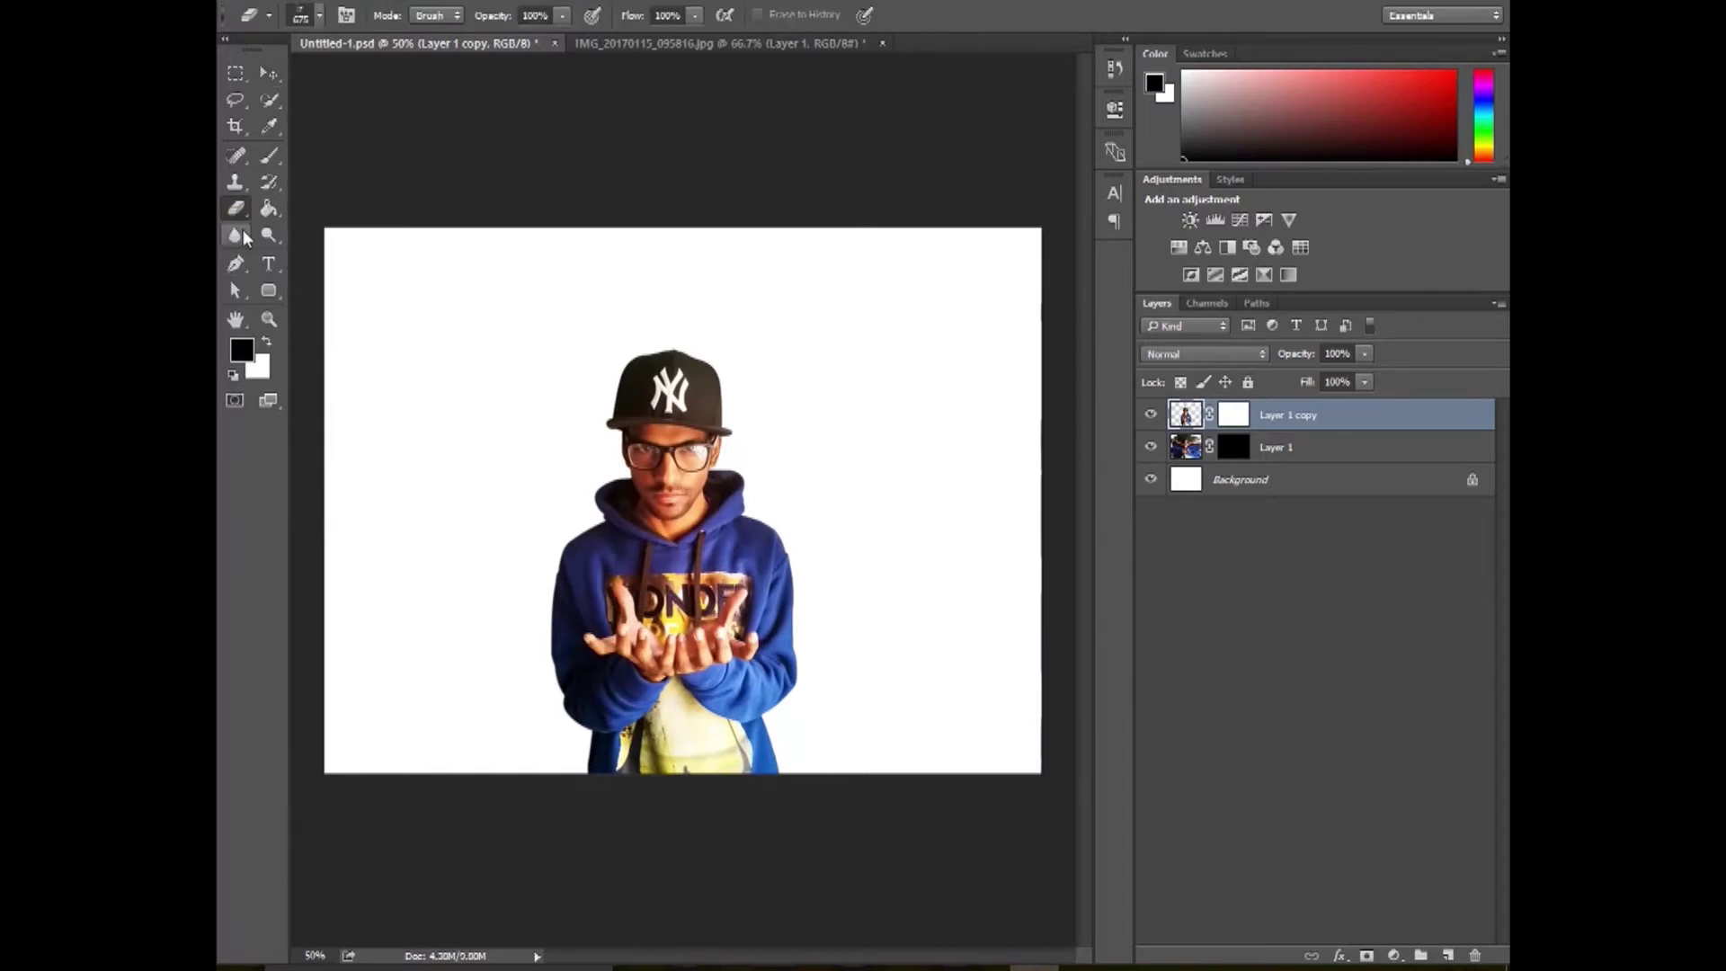
left_click(325, 16)
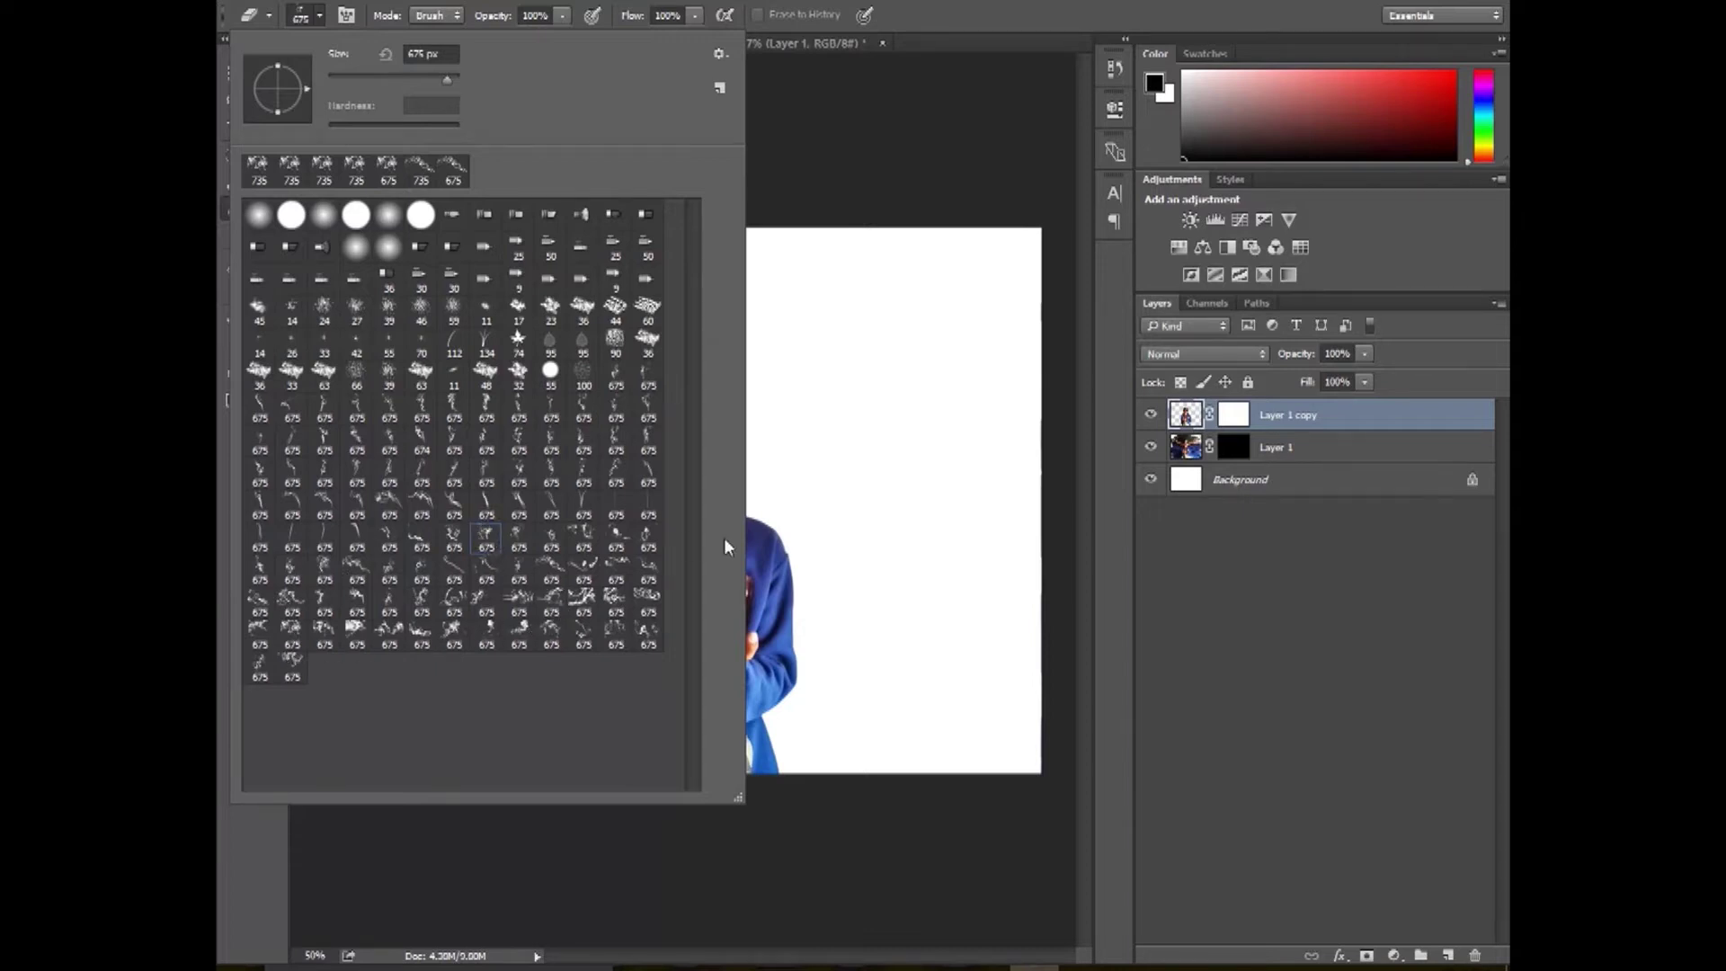
left_click(903, 162)
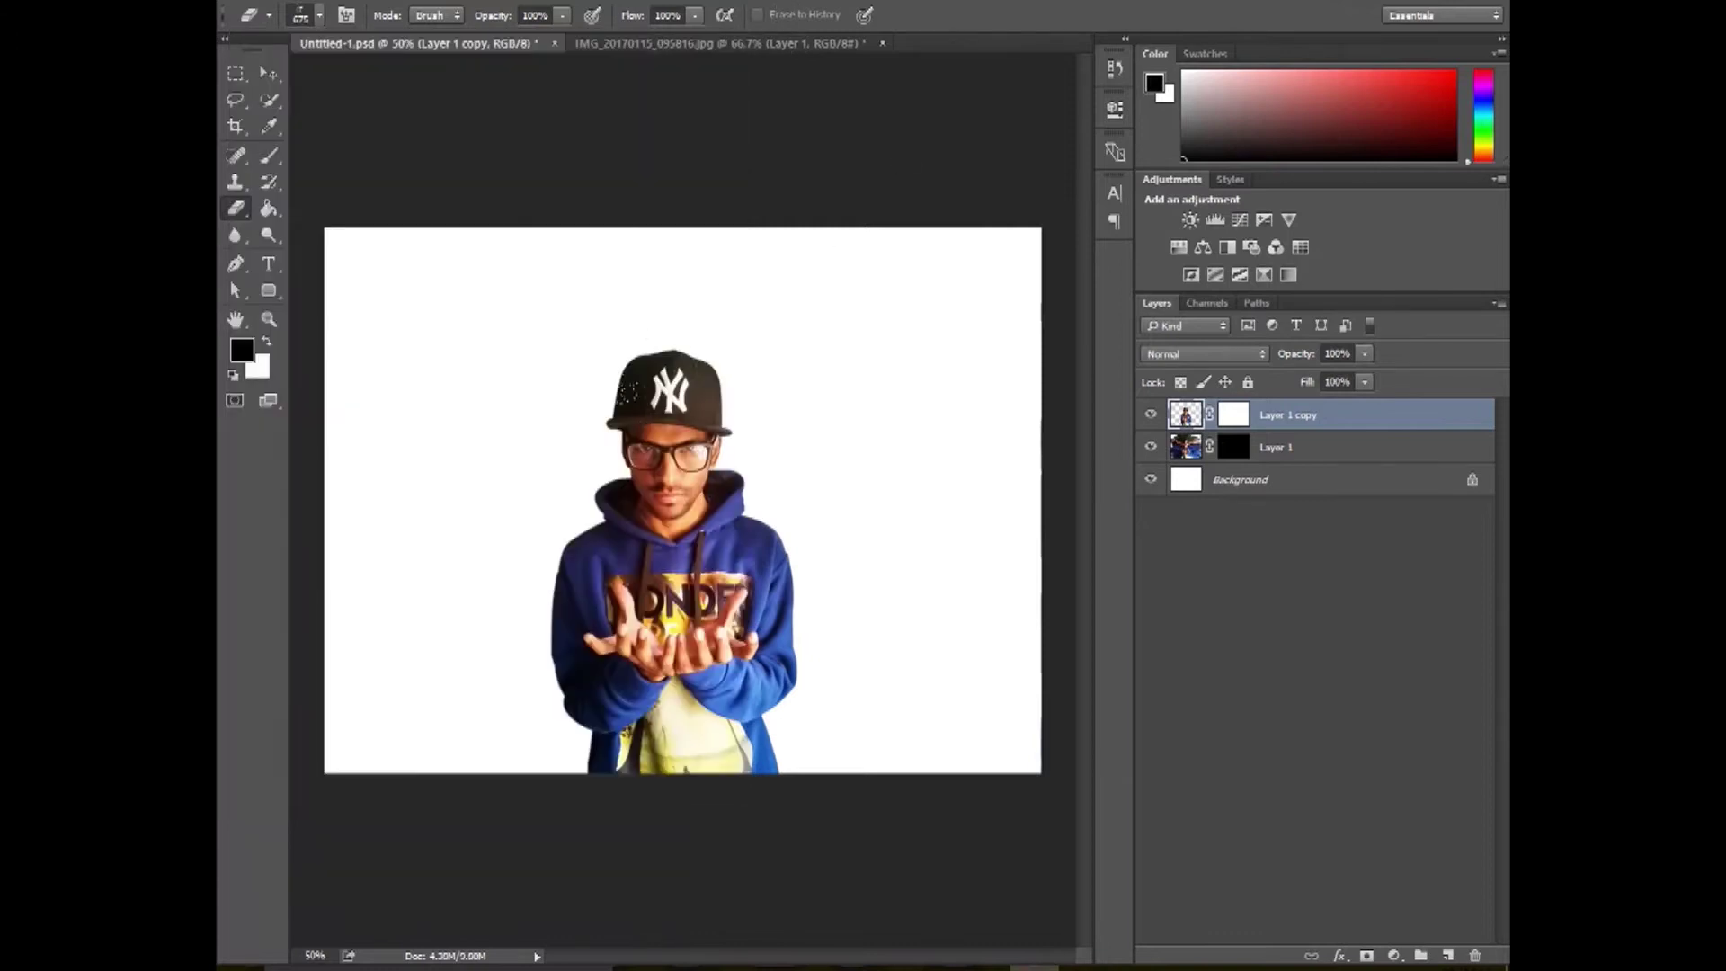
left_click(1241, 447)
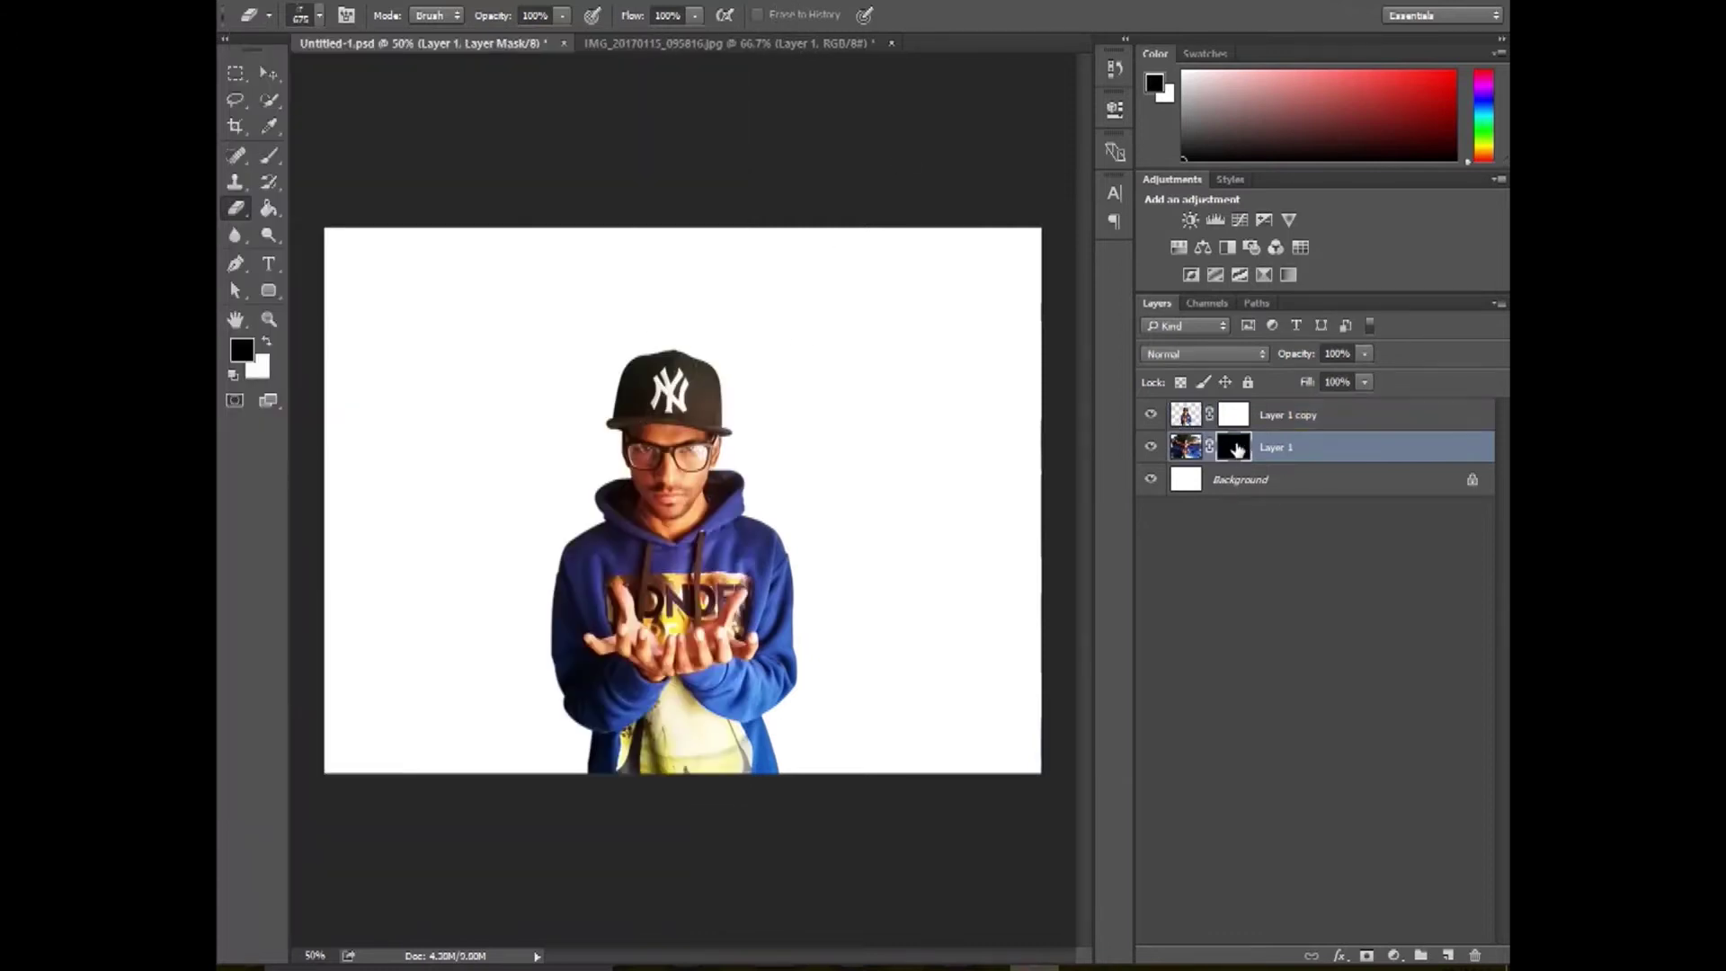
Stamp smoke shapes into Layer 1's mask with the 675 px Eraser, beside the man's face and above his cap.
left_click(803, 474)
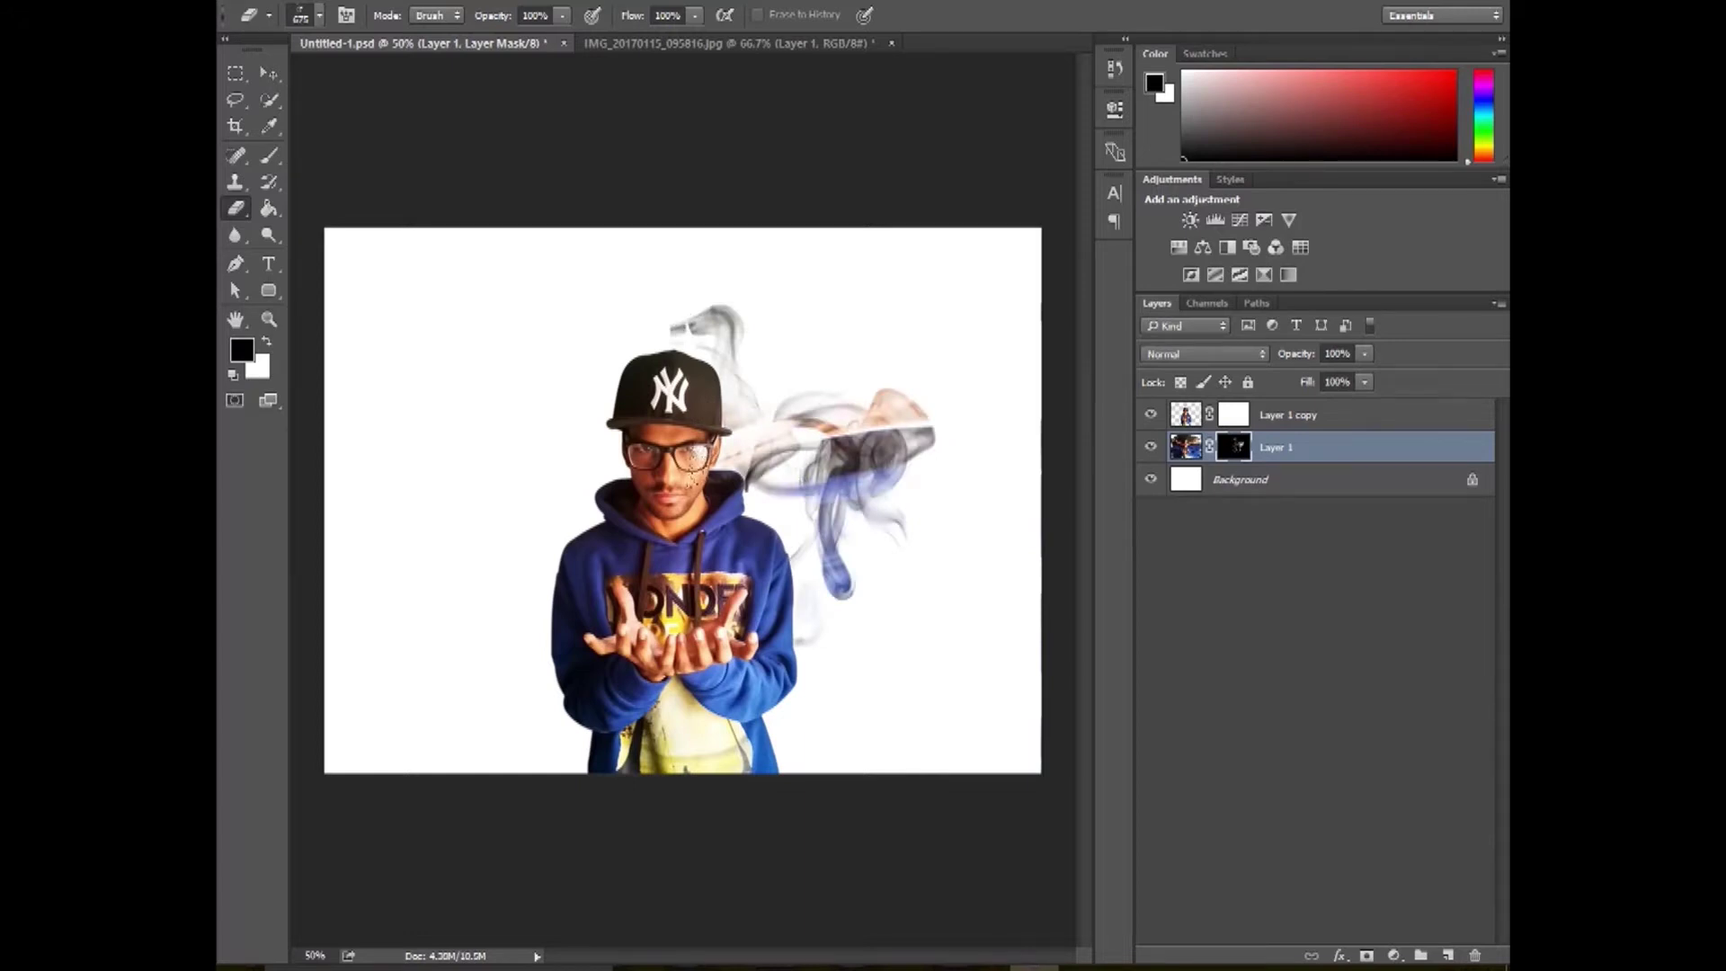
key("z")
key("ctrl+z")
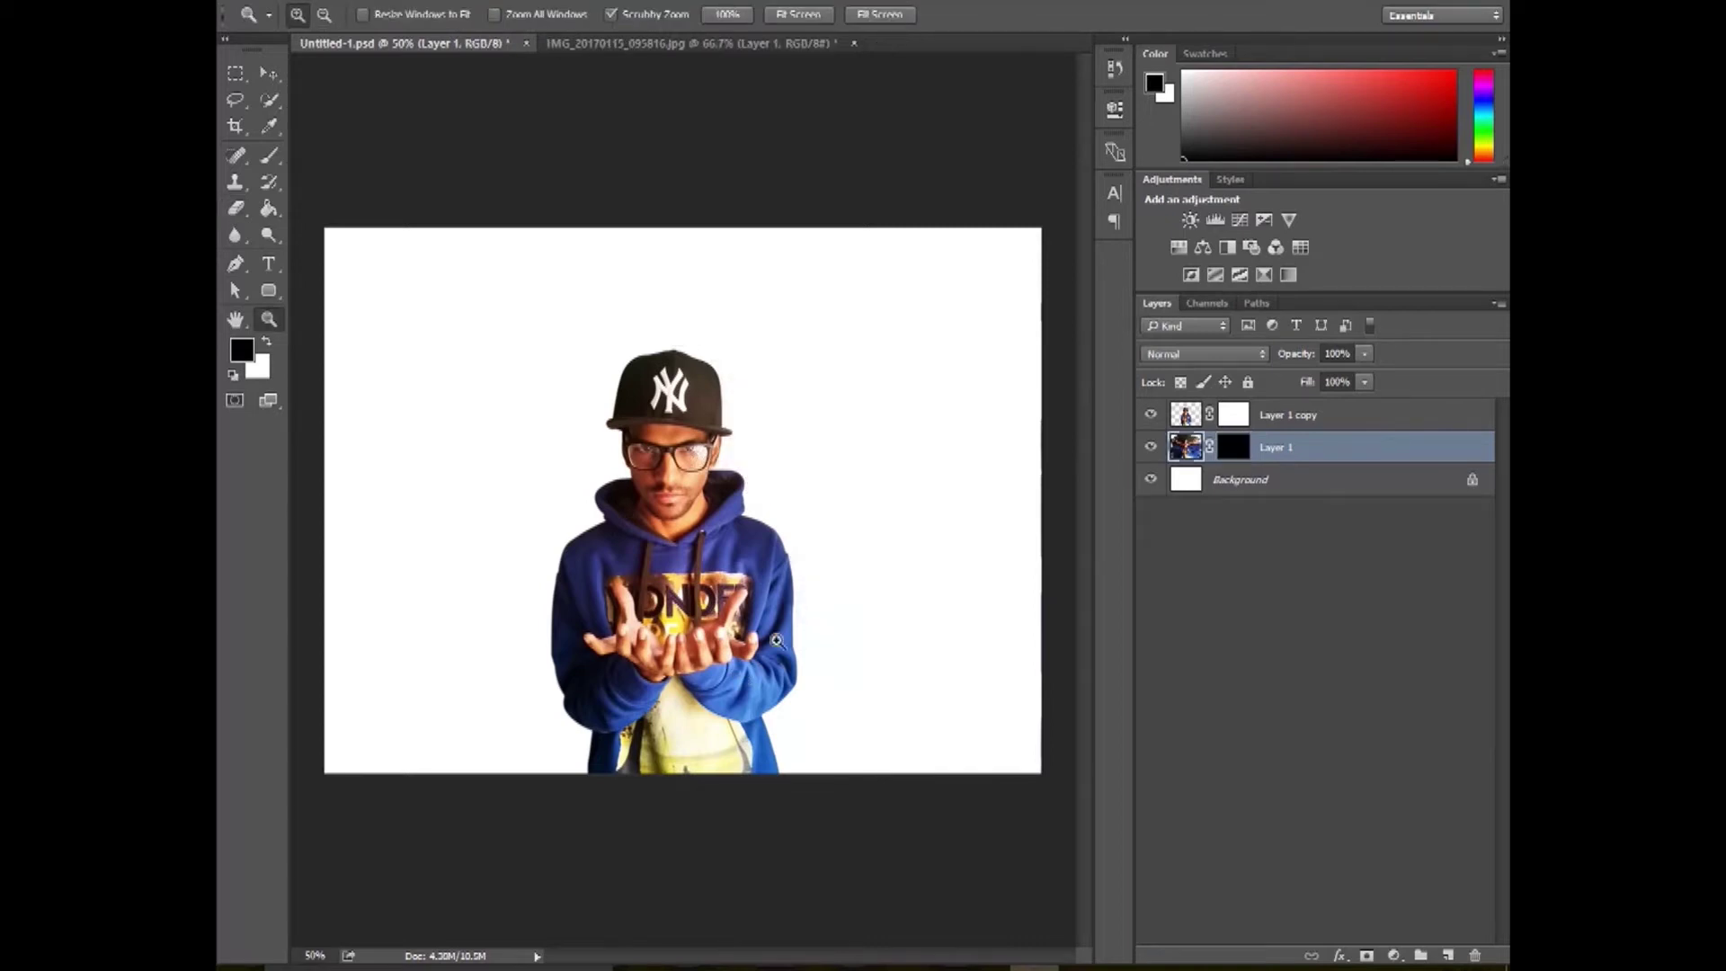
left_click(1231, 446)
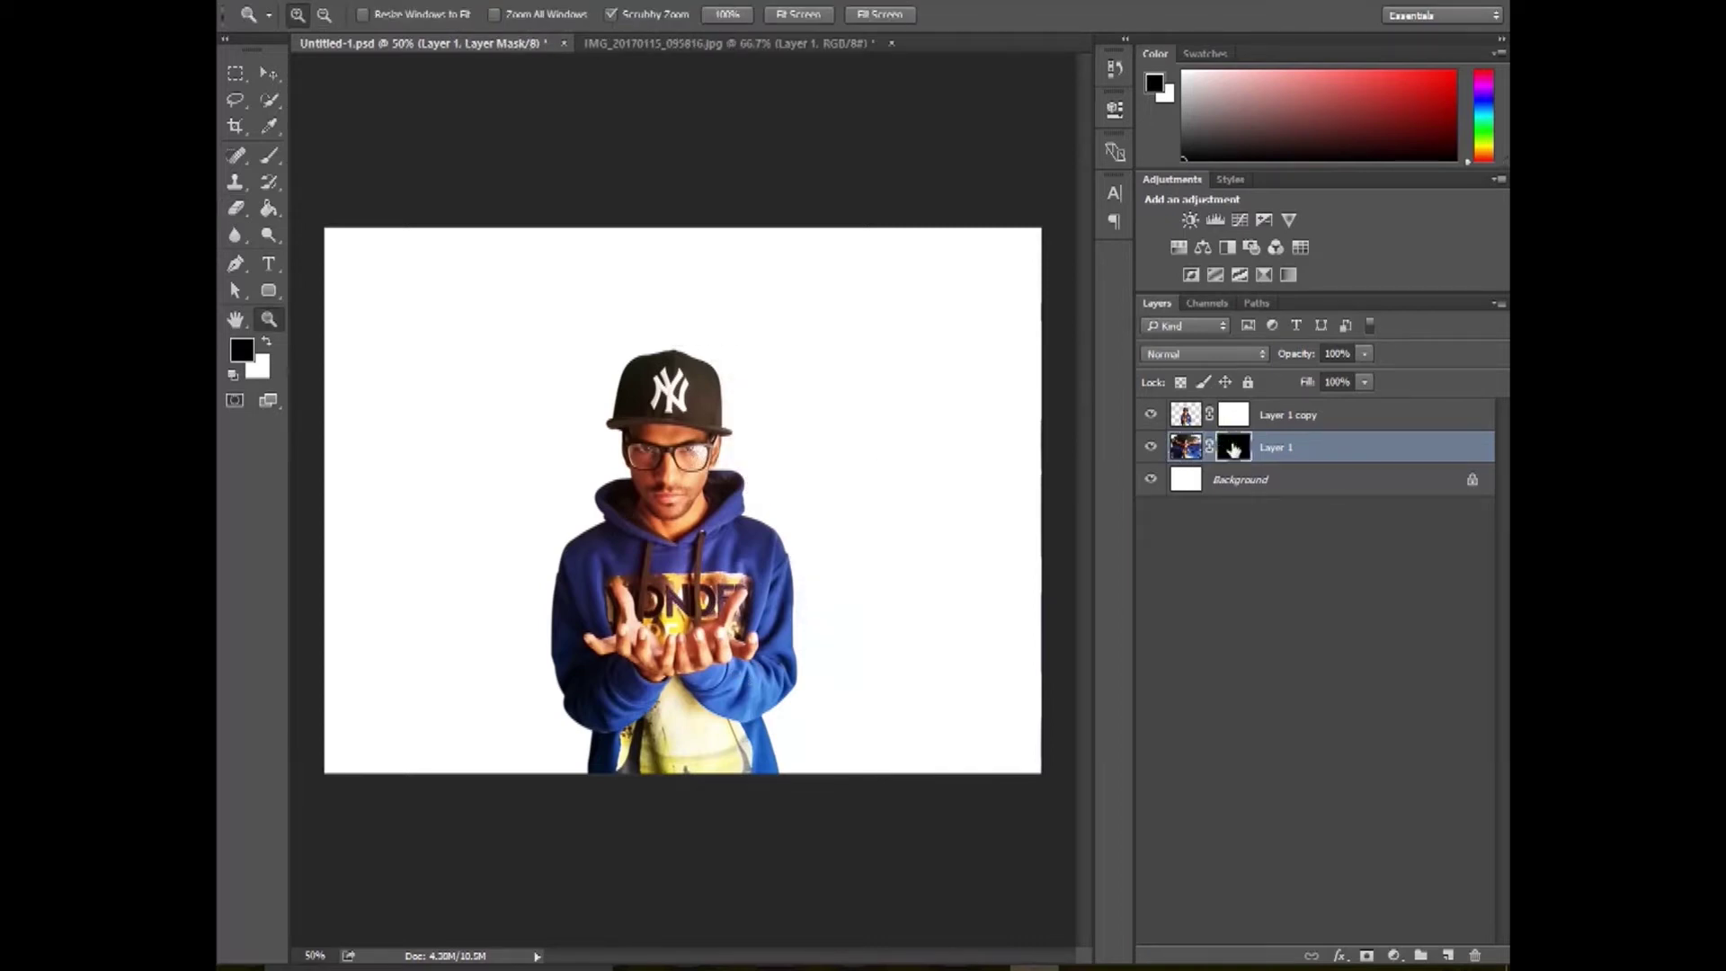
left_click(235, 207)
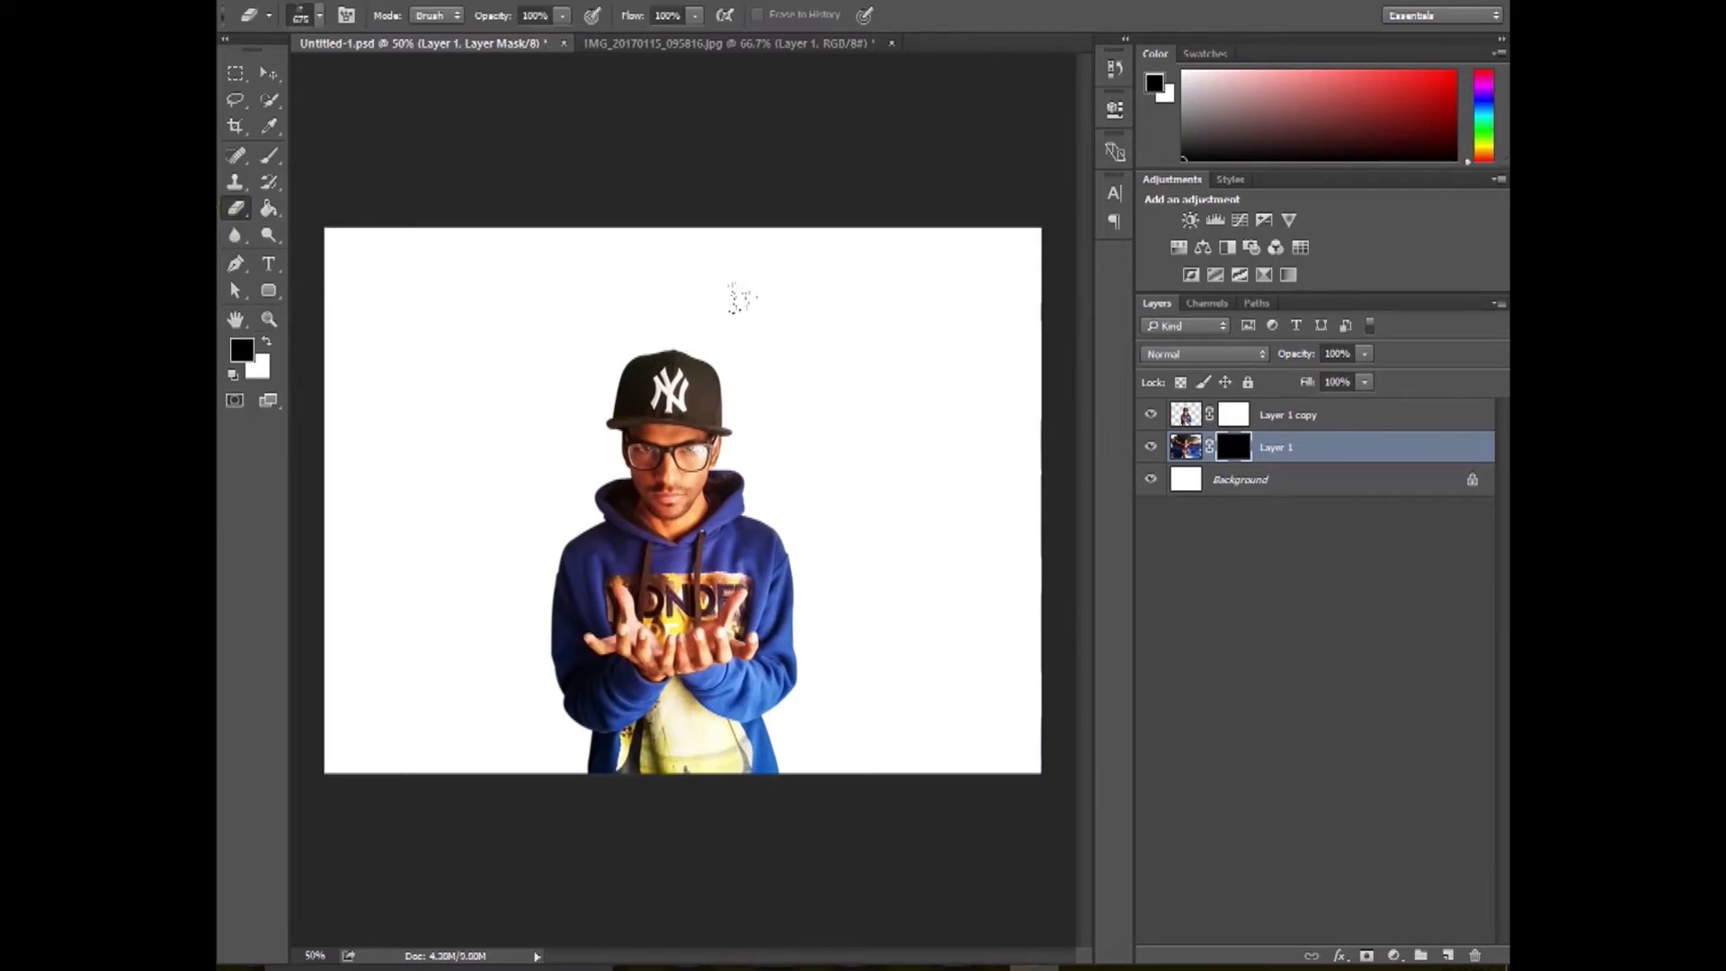
left_click(734, 301)
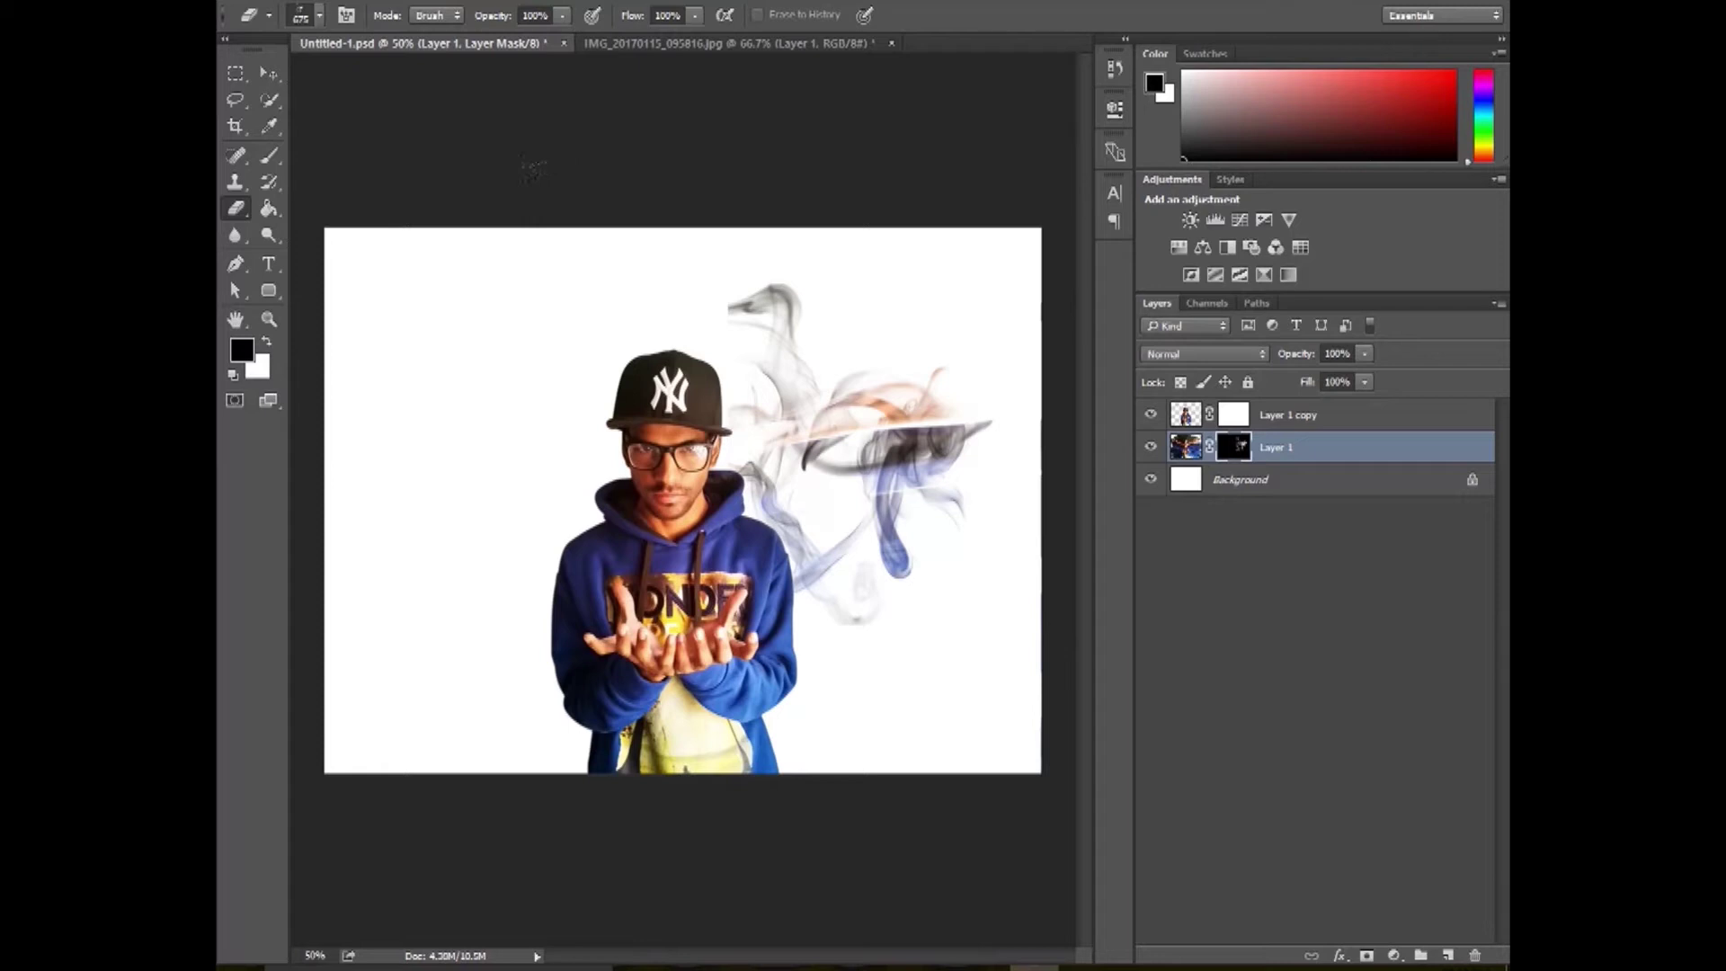
left_click(645, 326)
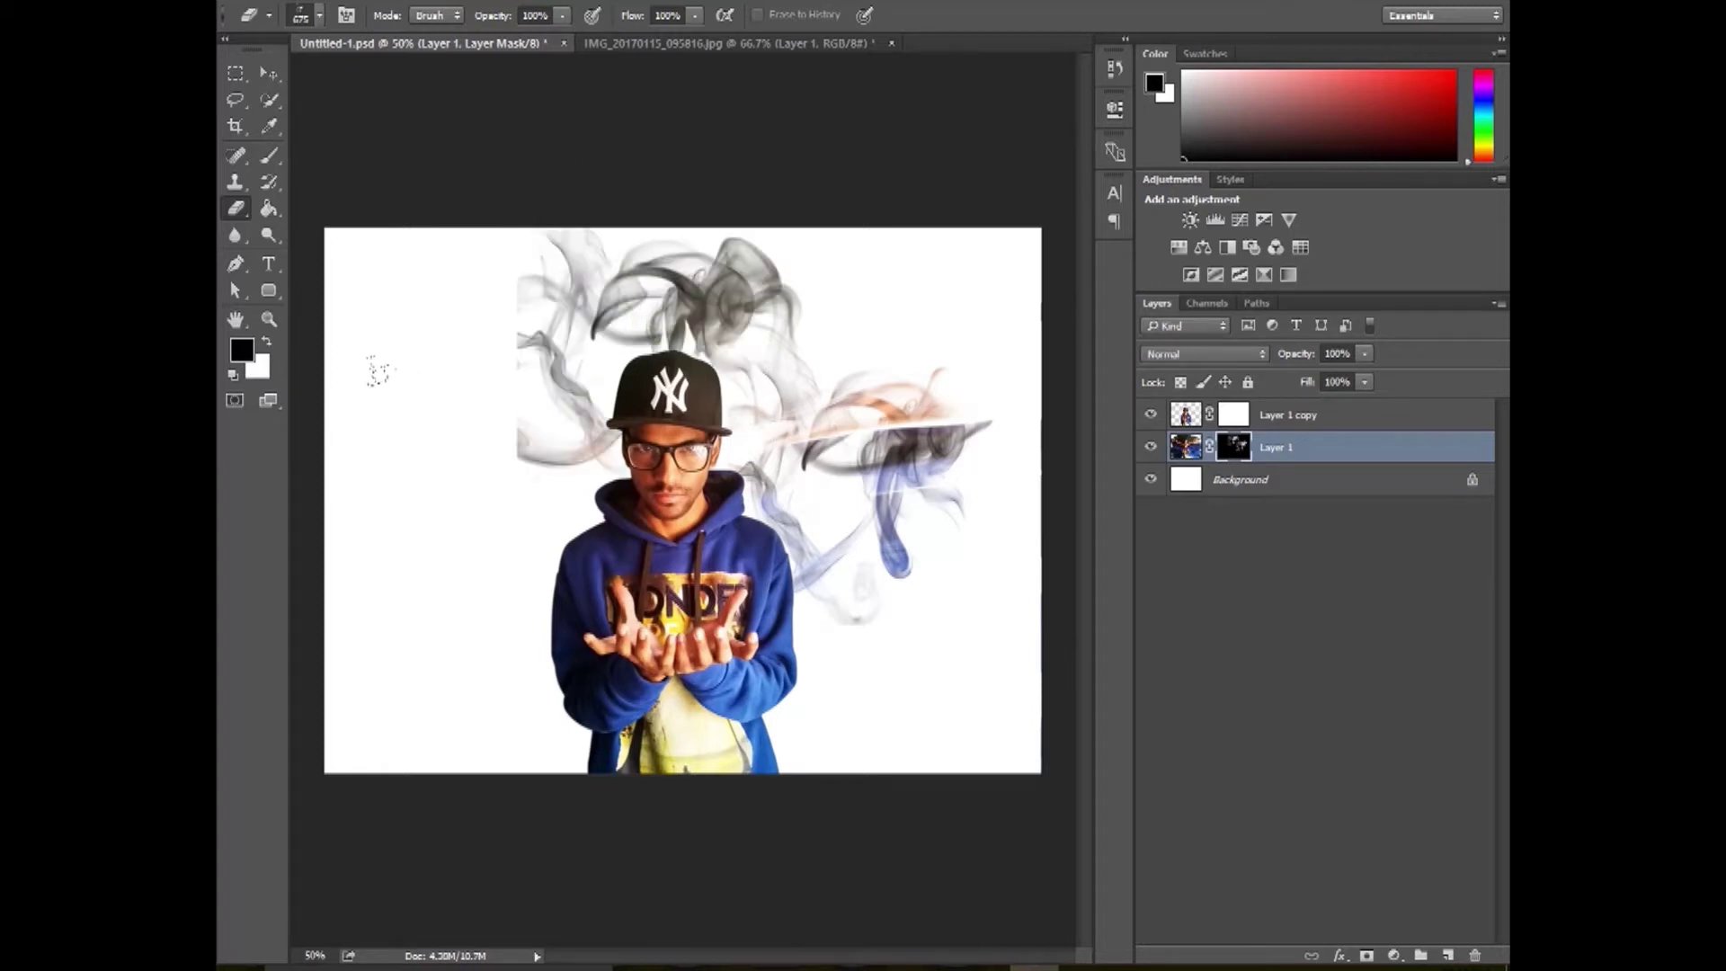
Enlarge the Eraser brush to 900 px and stamp smoke into Layer 1's mask down the canvas's left side.
left_click(526, 504)
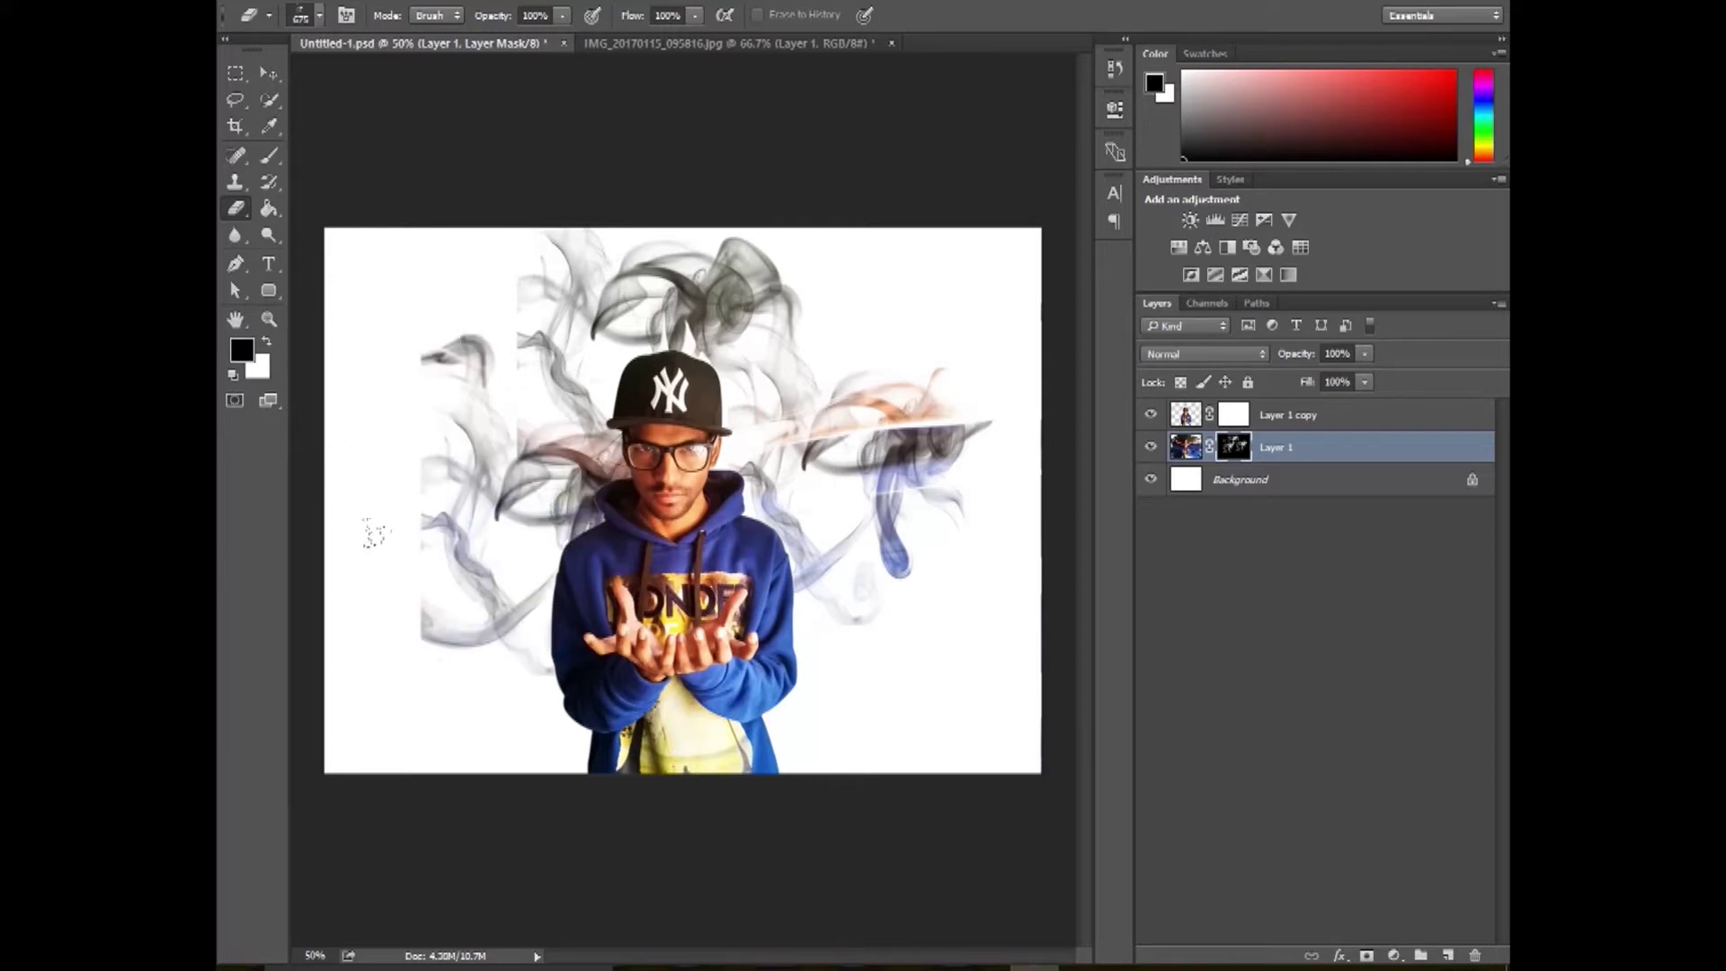
key("ctrl+z")
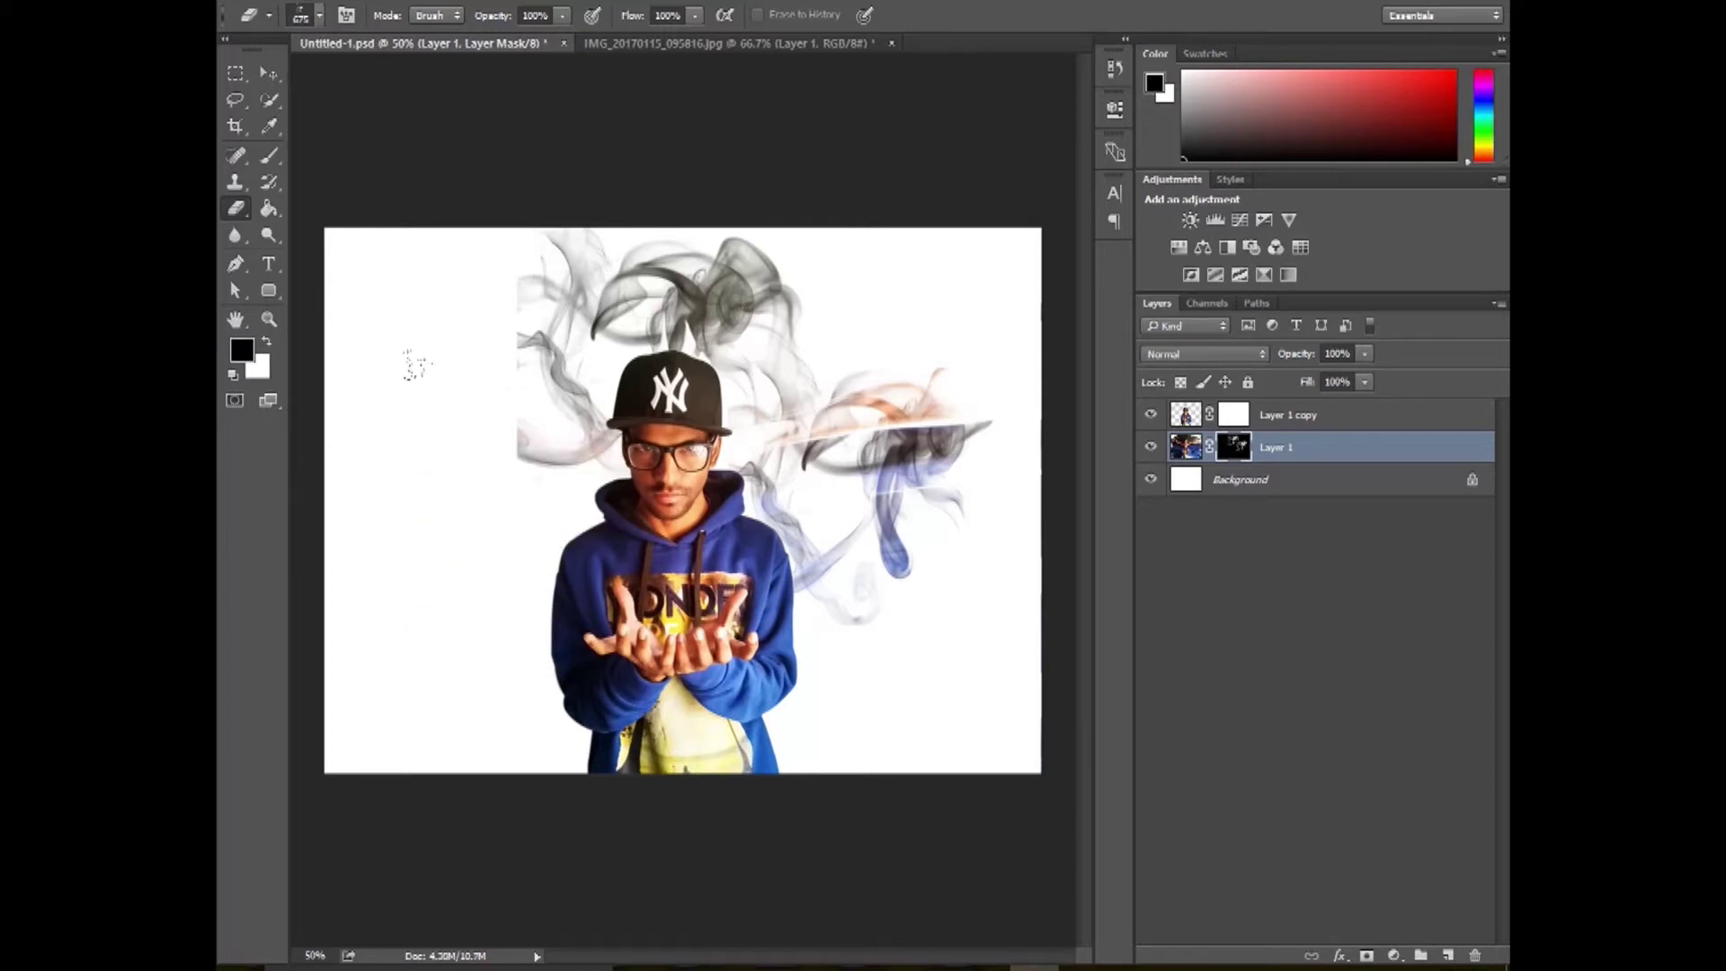
key("bracketright")
key("bracketright")
left_click(330, 311)
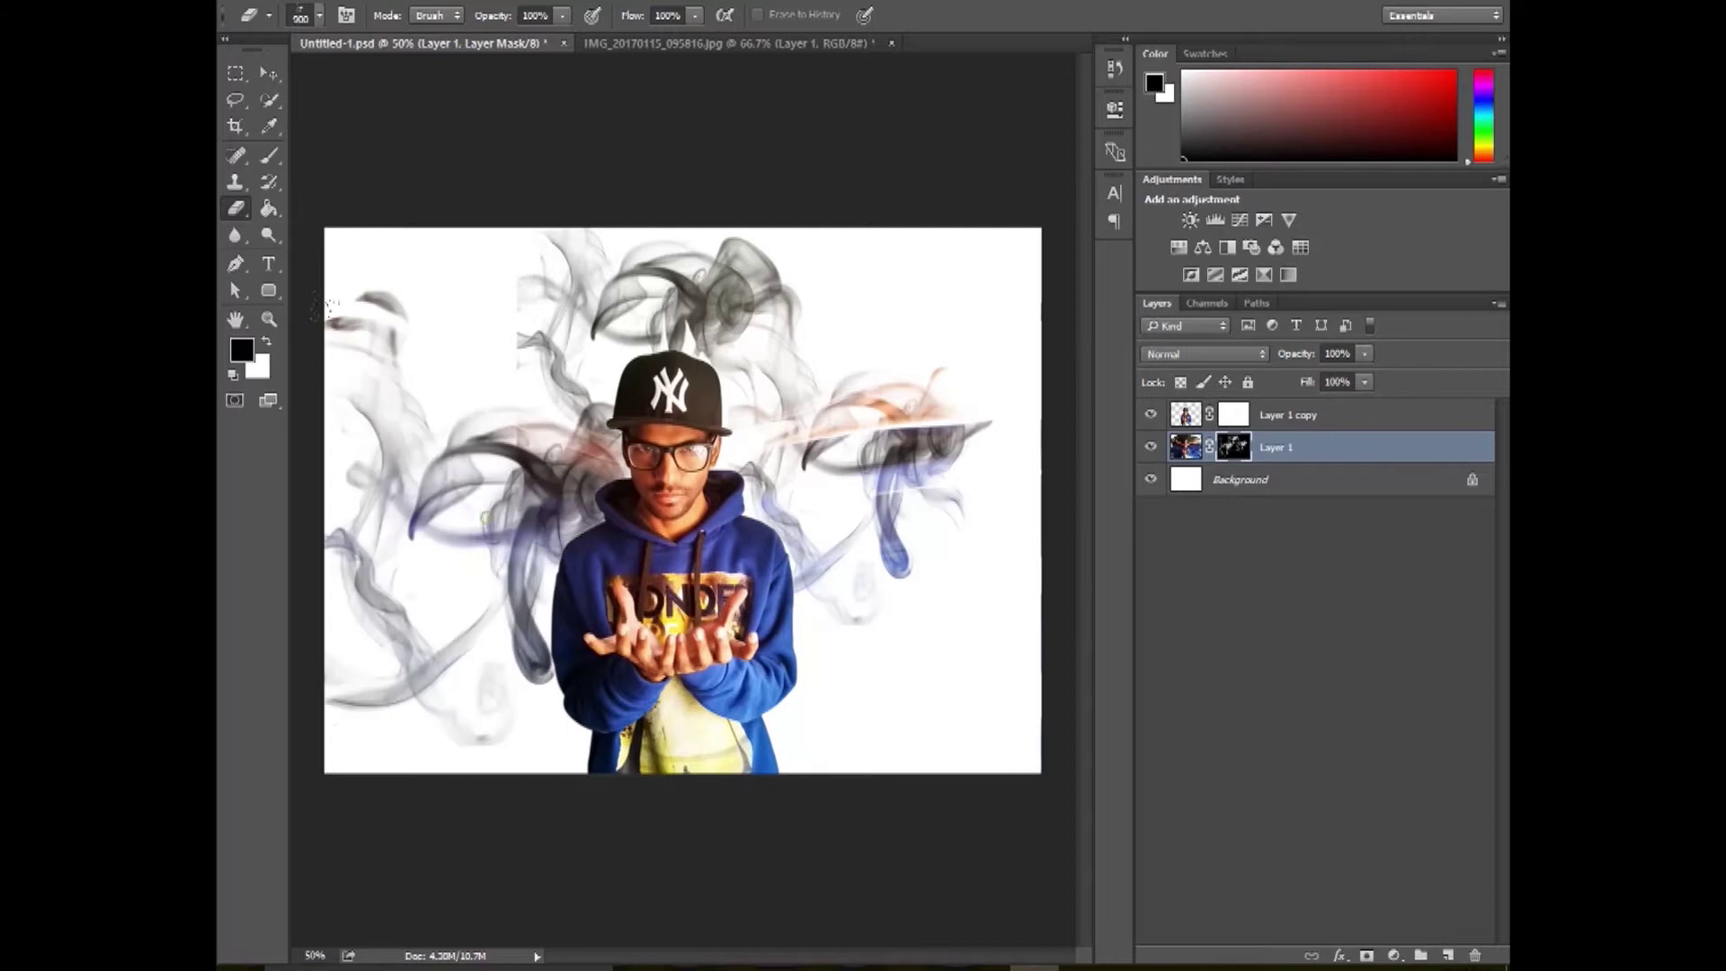
left_click(351, 491)
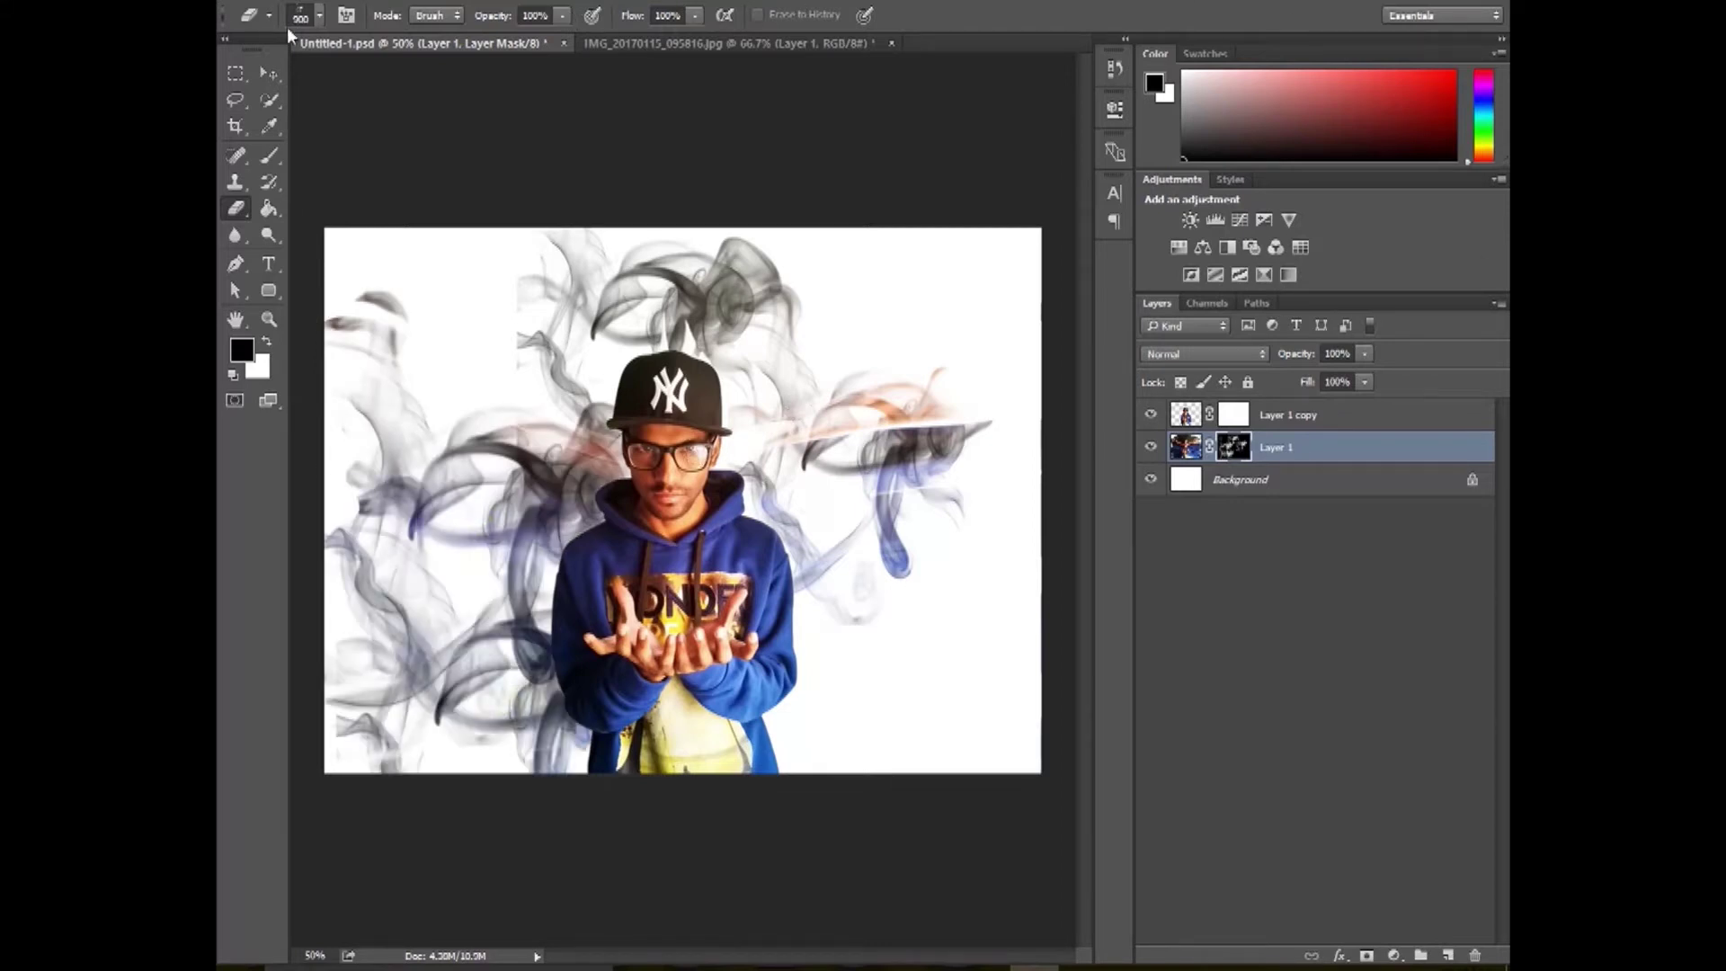
Set the Eraser brush to 948 px at a 128° angle and stamp smoke over the canvas's lower right on Layer 1's mask.
left_click(345, 15)
mouse_move(1086, 363)
left_mouse_down()
mouse_move(1076, 316)
mouse_move(1000, 286)
left_mouse_up()
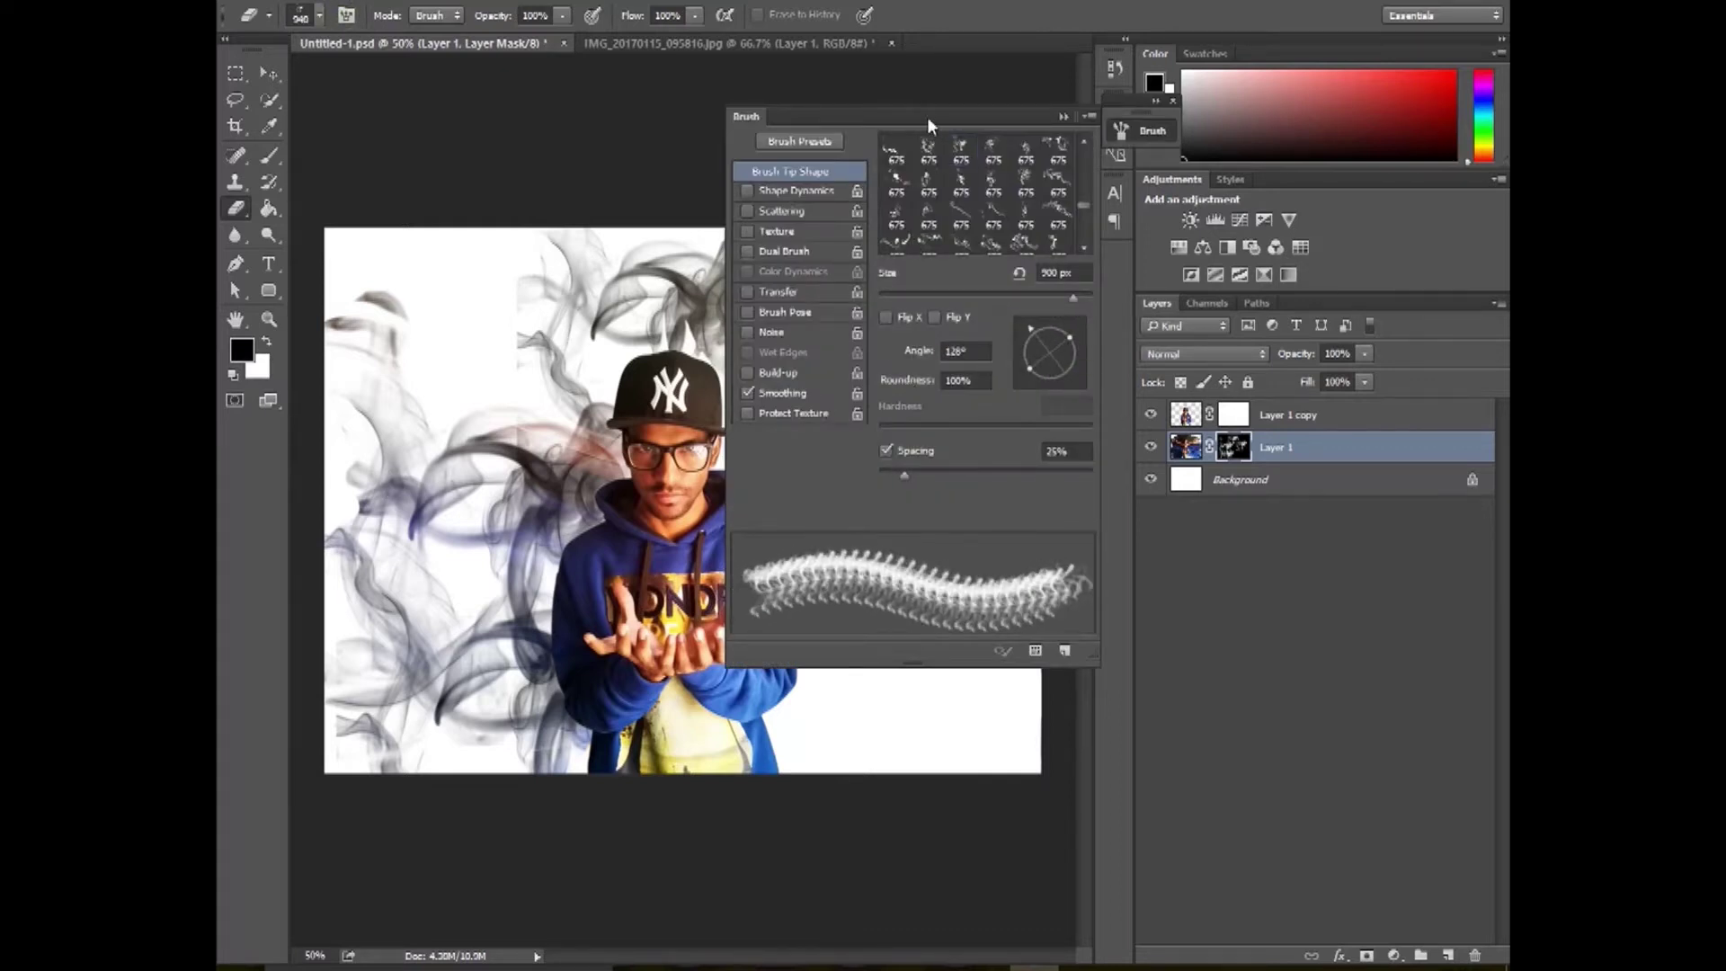
mouse_move(926, 117)
left_mouse_down()
mouse_move(1066, 116)
mouse_move(1209, 360)
left_mouse_up()
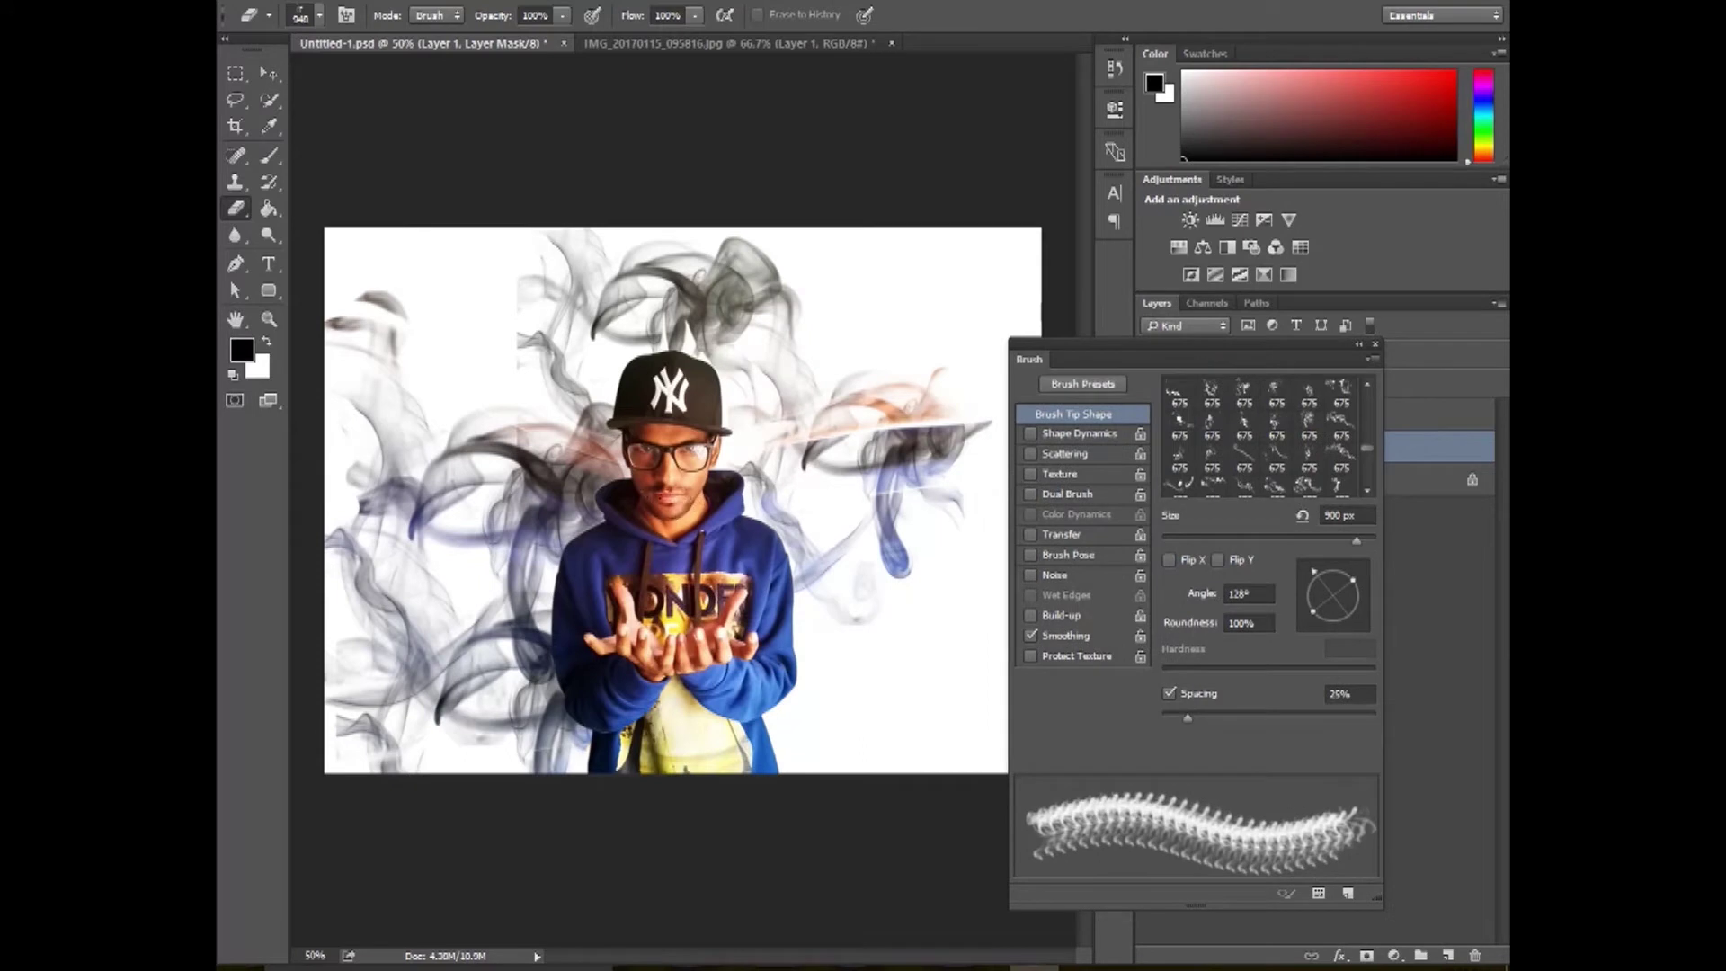
left_click(908, 642)
key("ctrl+z")
left_click(928, 671)
left_click(833, 751)
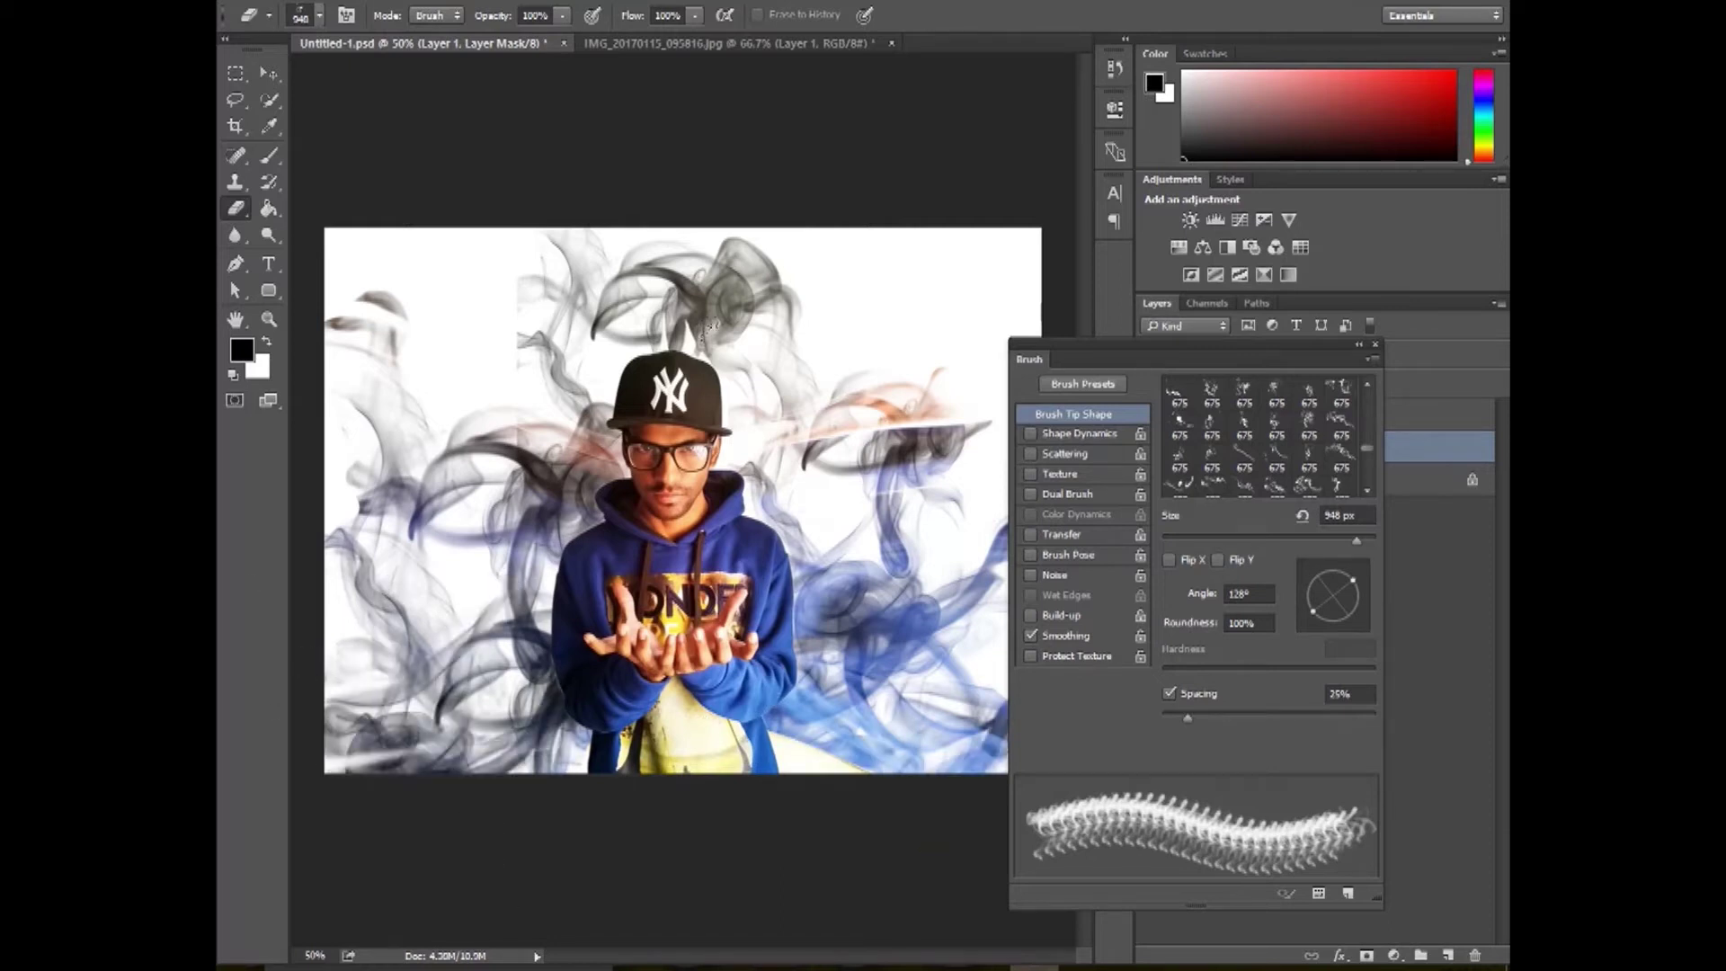
left_click(858, 475)
key("ctrl+z")
left_click(863, 395)
key("ctrl+z")
left_click(424, 234)
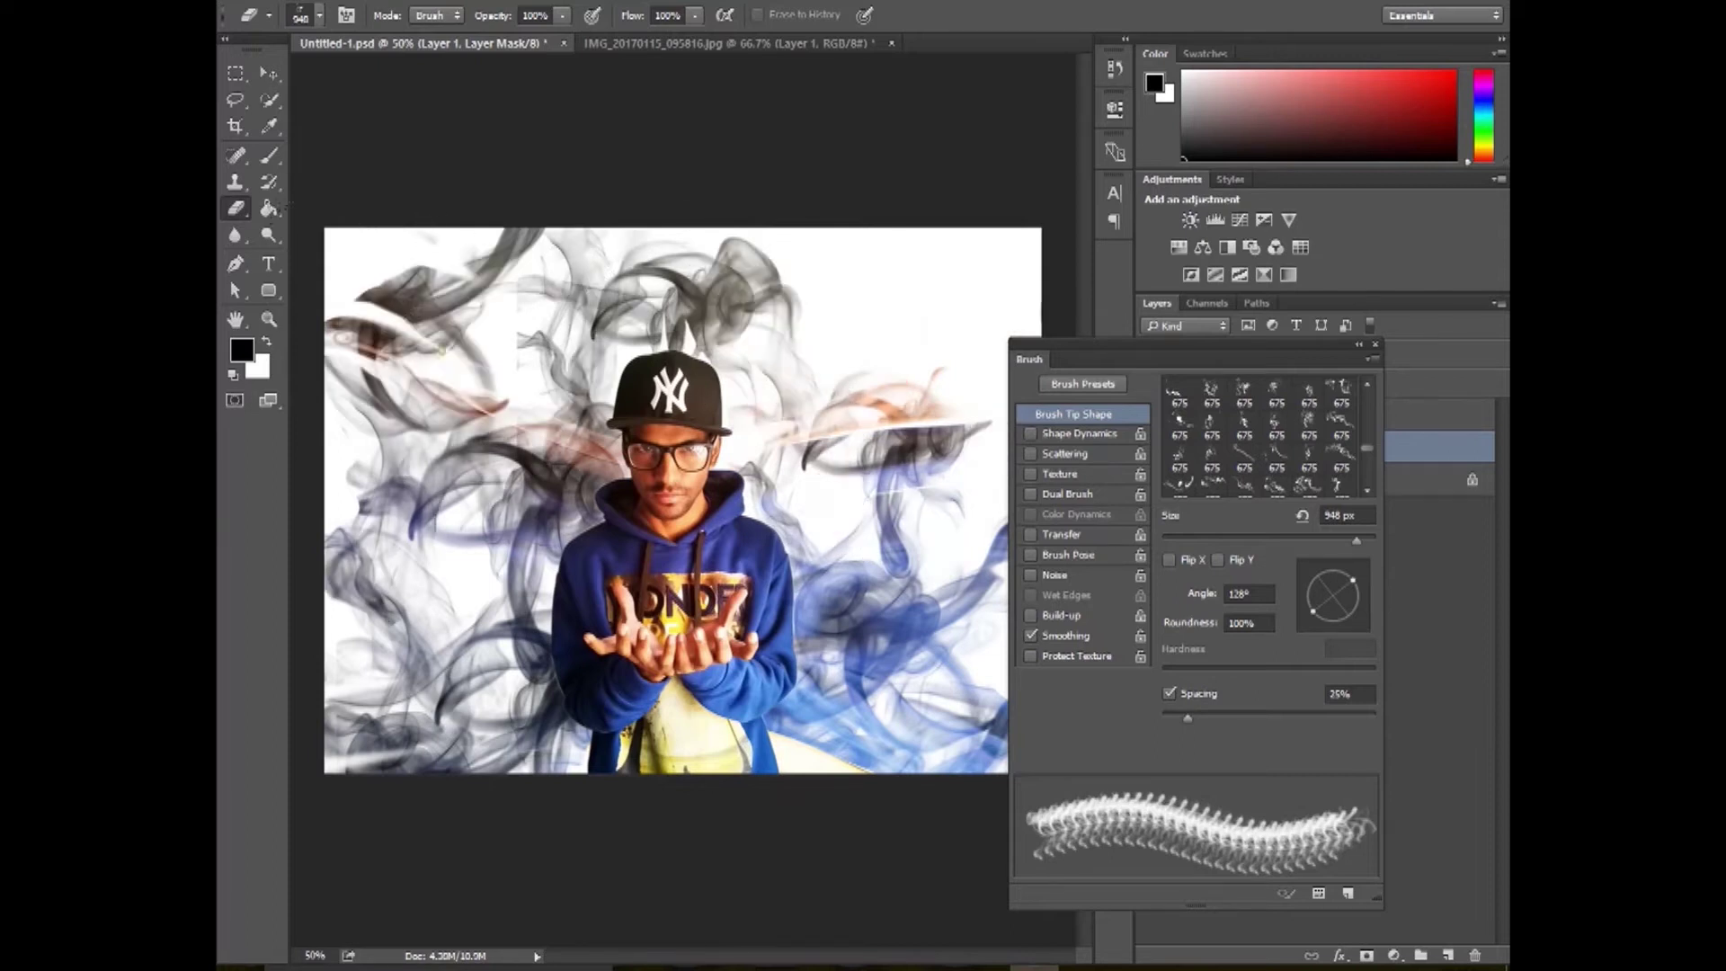
key("ctrl+z")
left_click(314, 149)
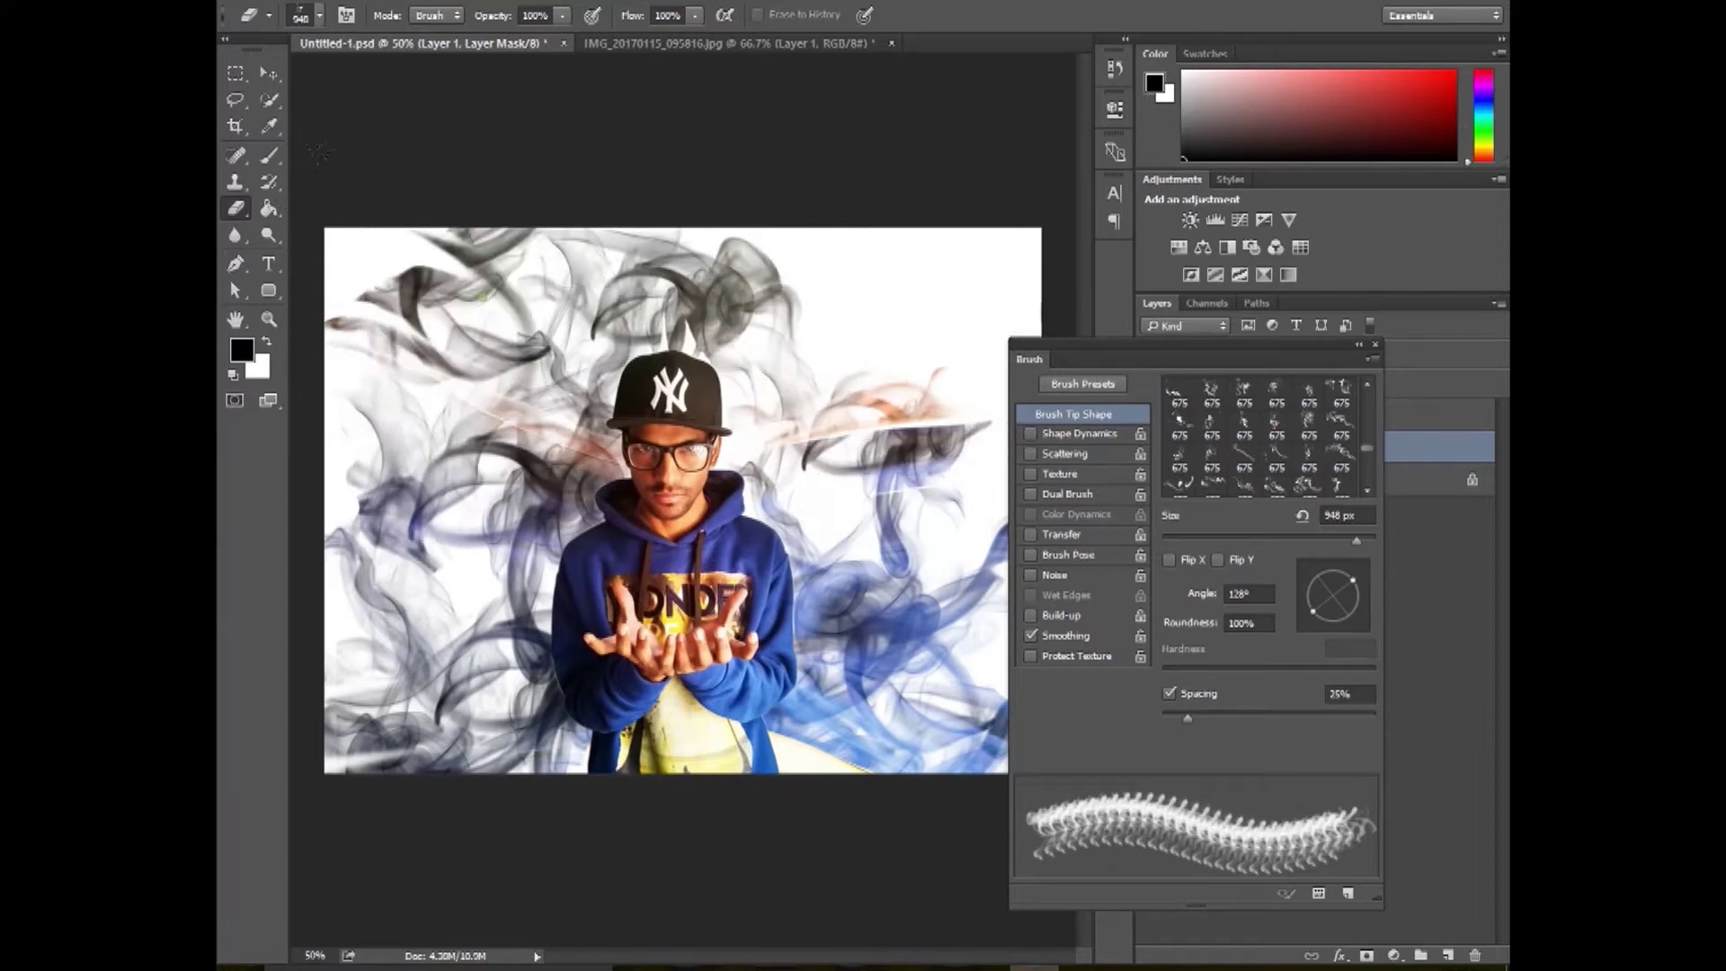
key("ctrl+z")
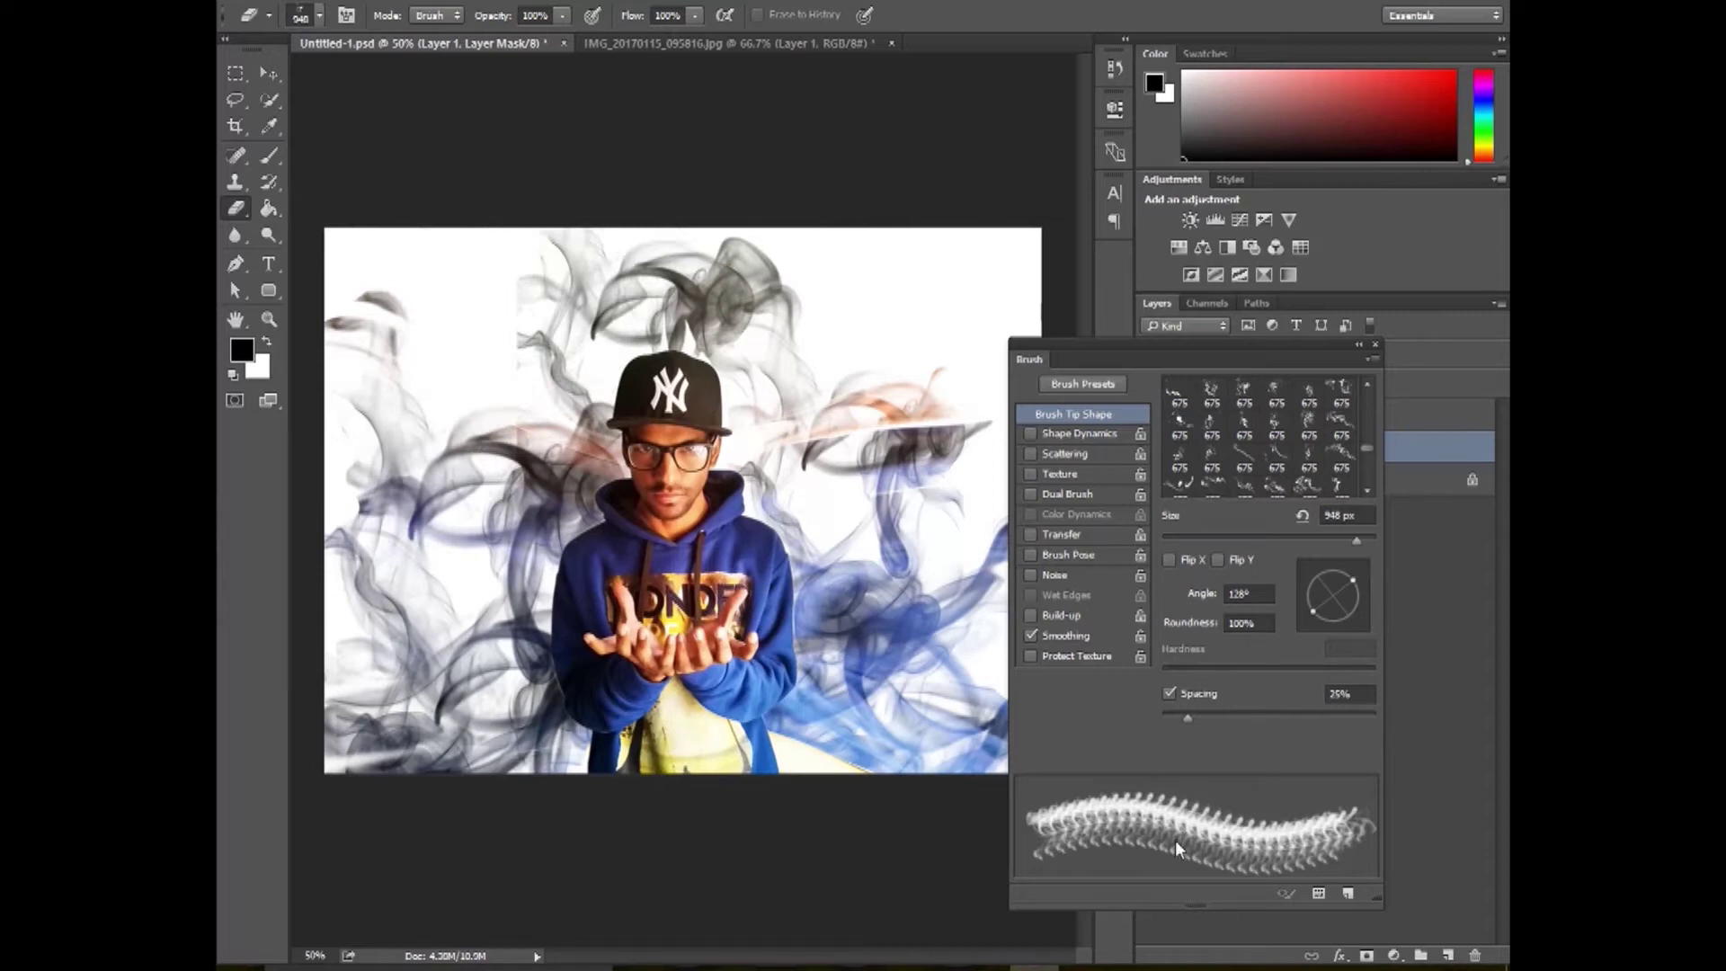
Set the brush angle to 61° and stamp smoke over the middle and upper right of the canvas on Layer 1's mask.
left_click(1345, 572)
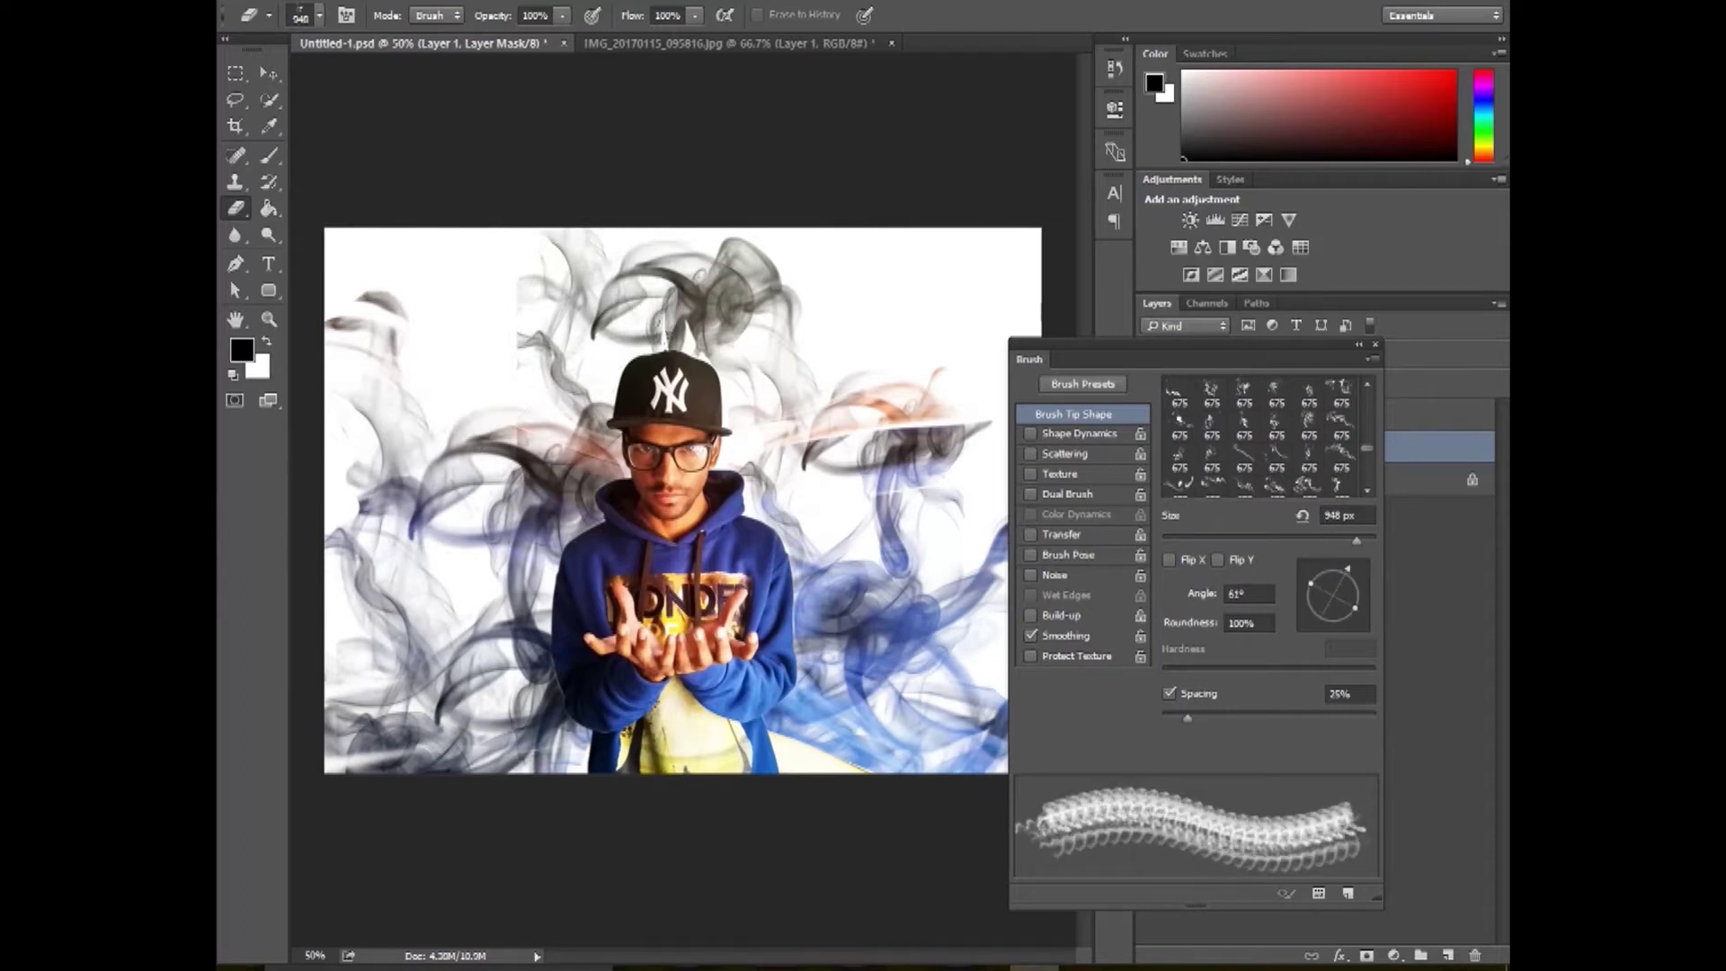
left_click(944, 532)
left_click(895, 286)
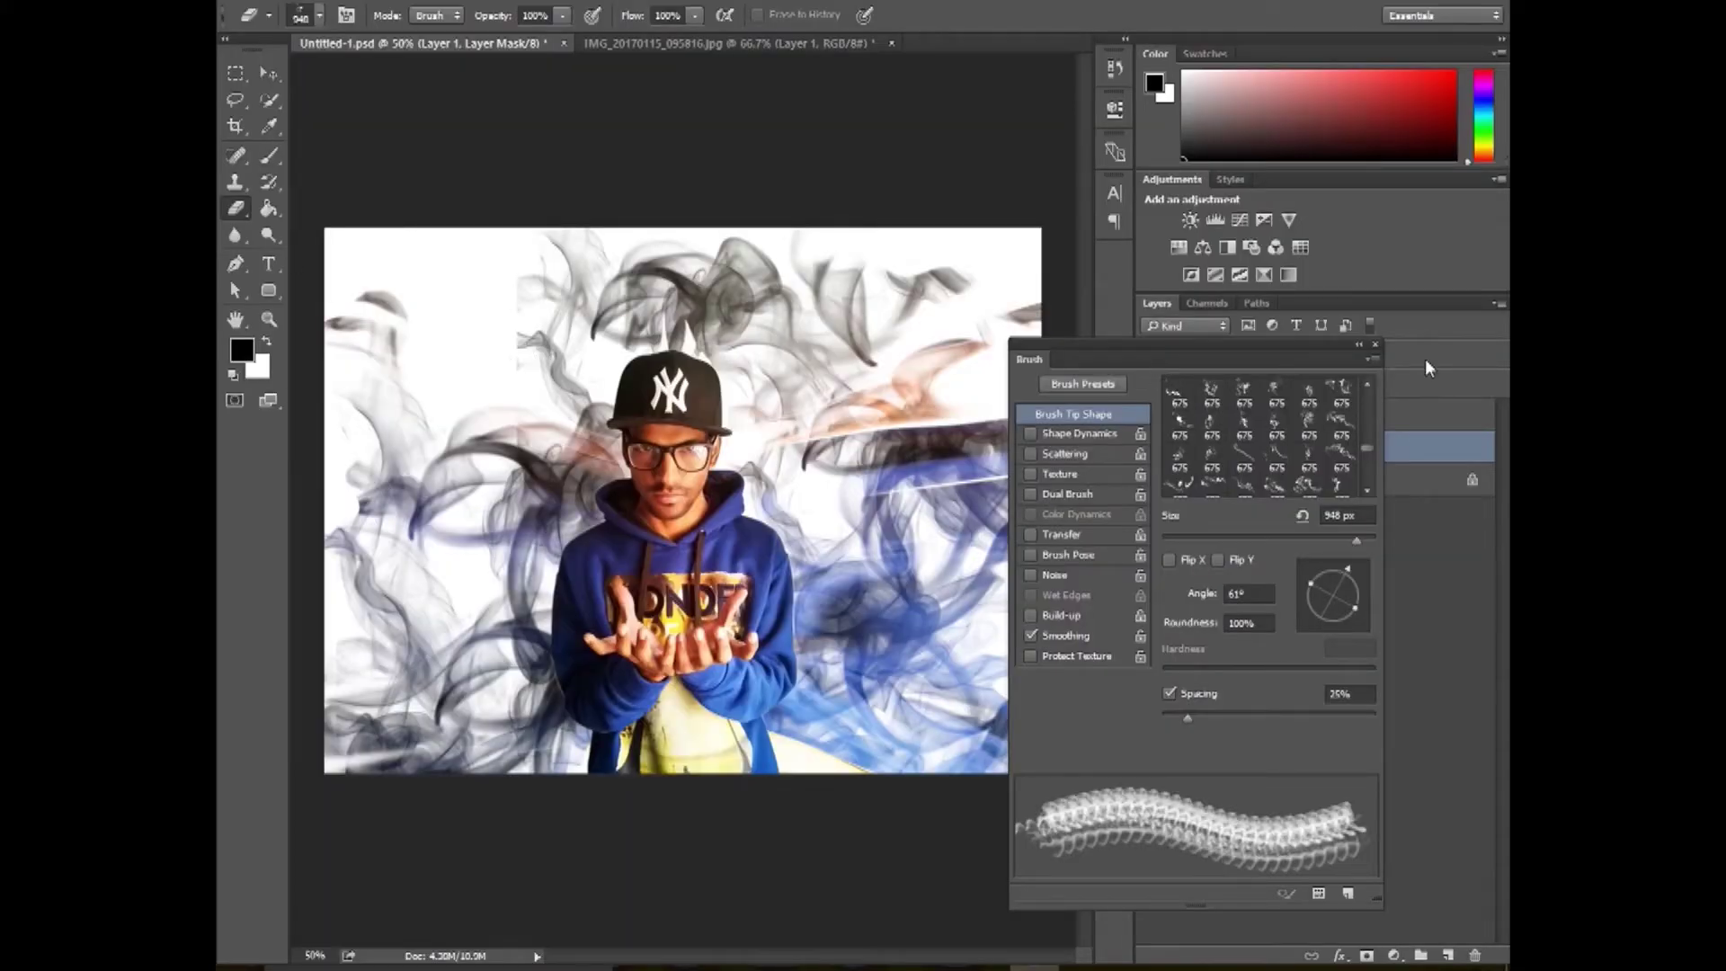
left_click(1377, 344)
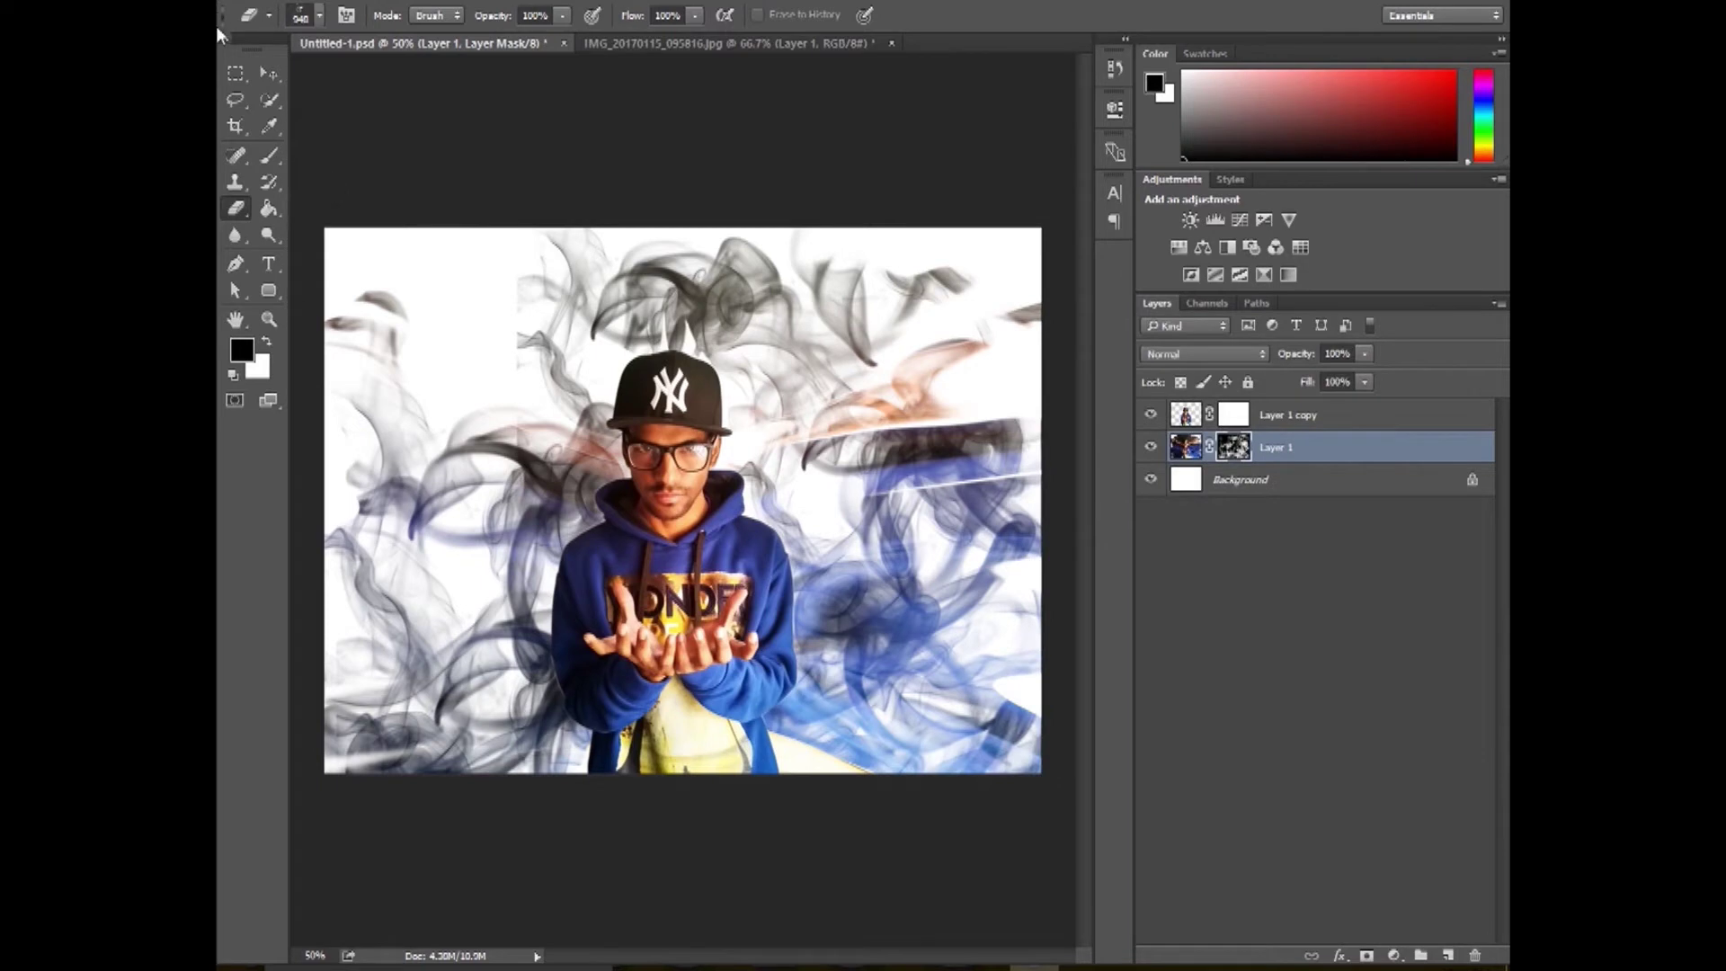
Switch the Eraser to a different 675 px smoke brush tip and set its angle to -57°.
left_click(319, 15)
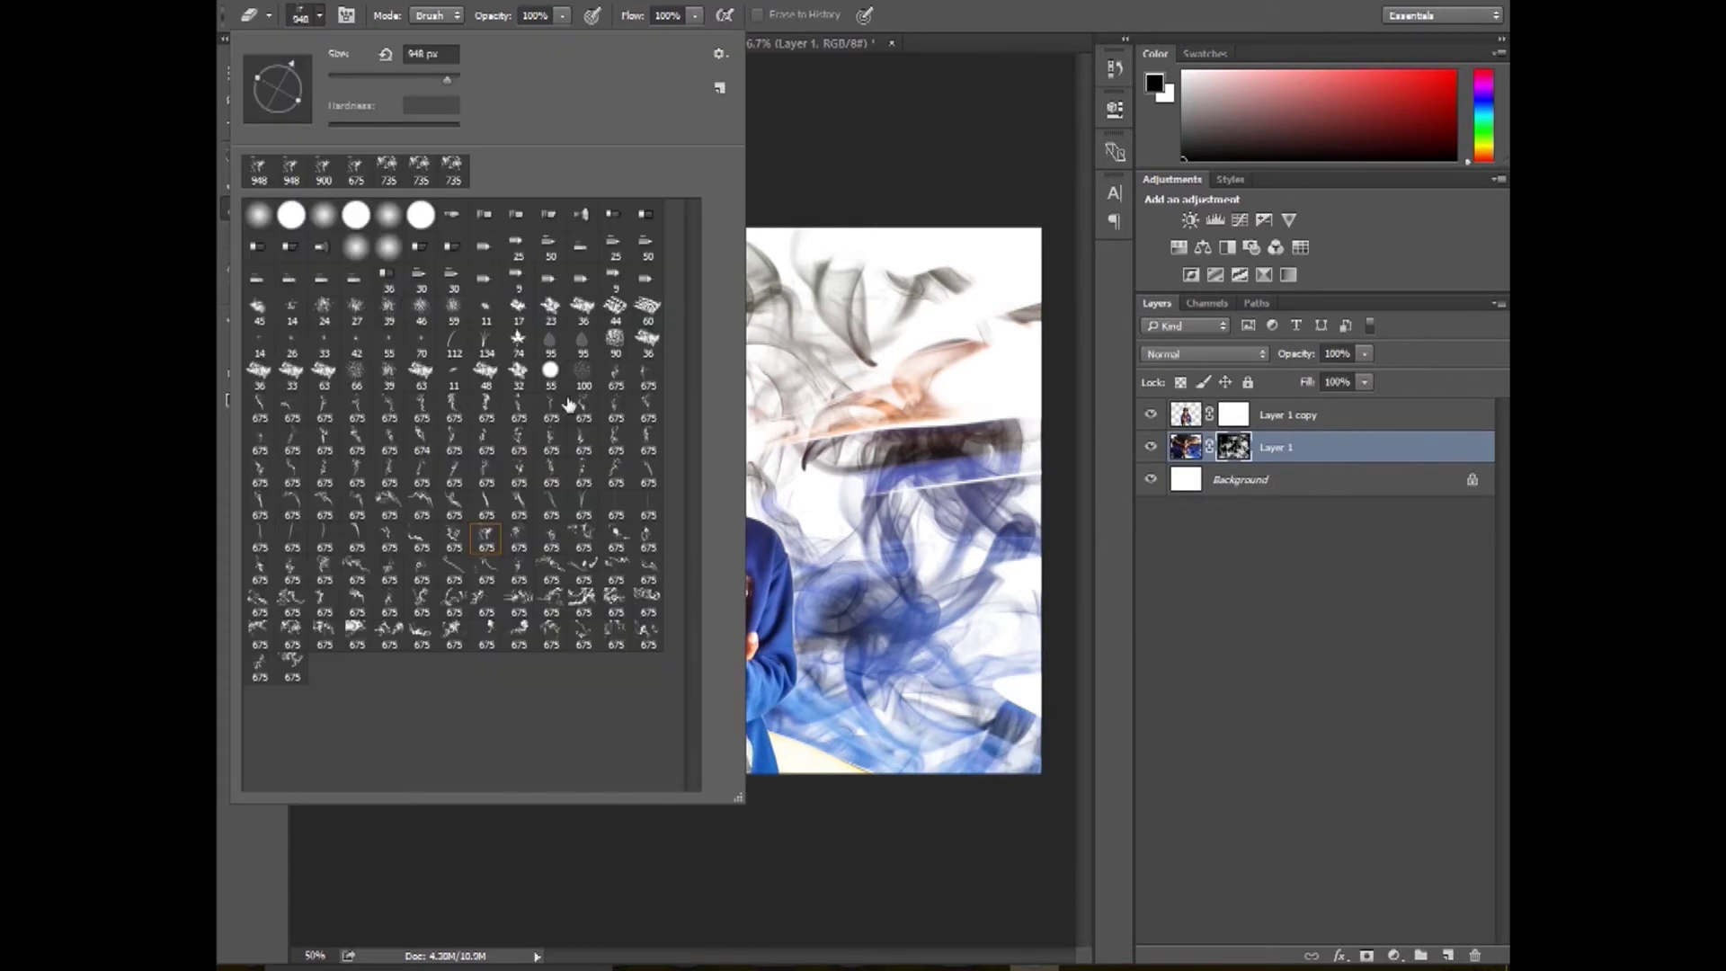
left_click(519, 629)
left_click(843, 394)
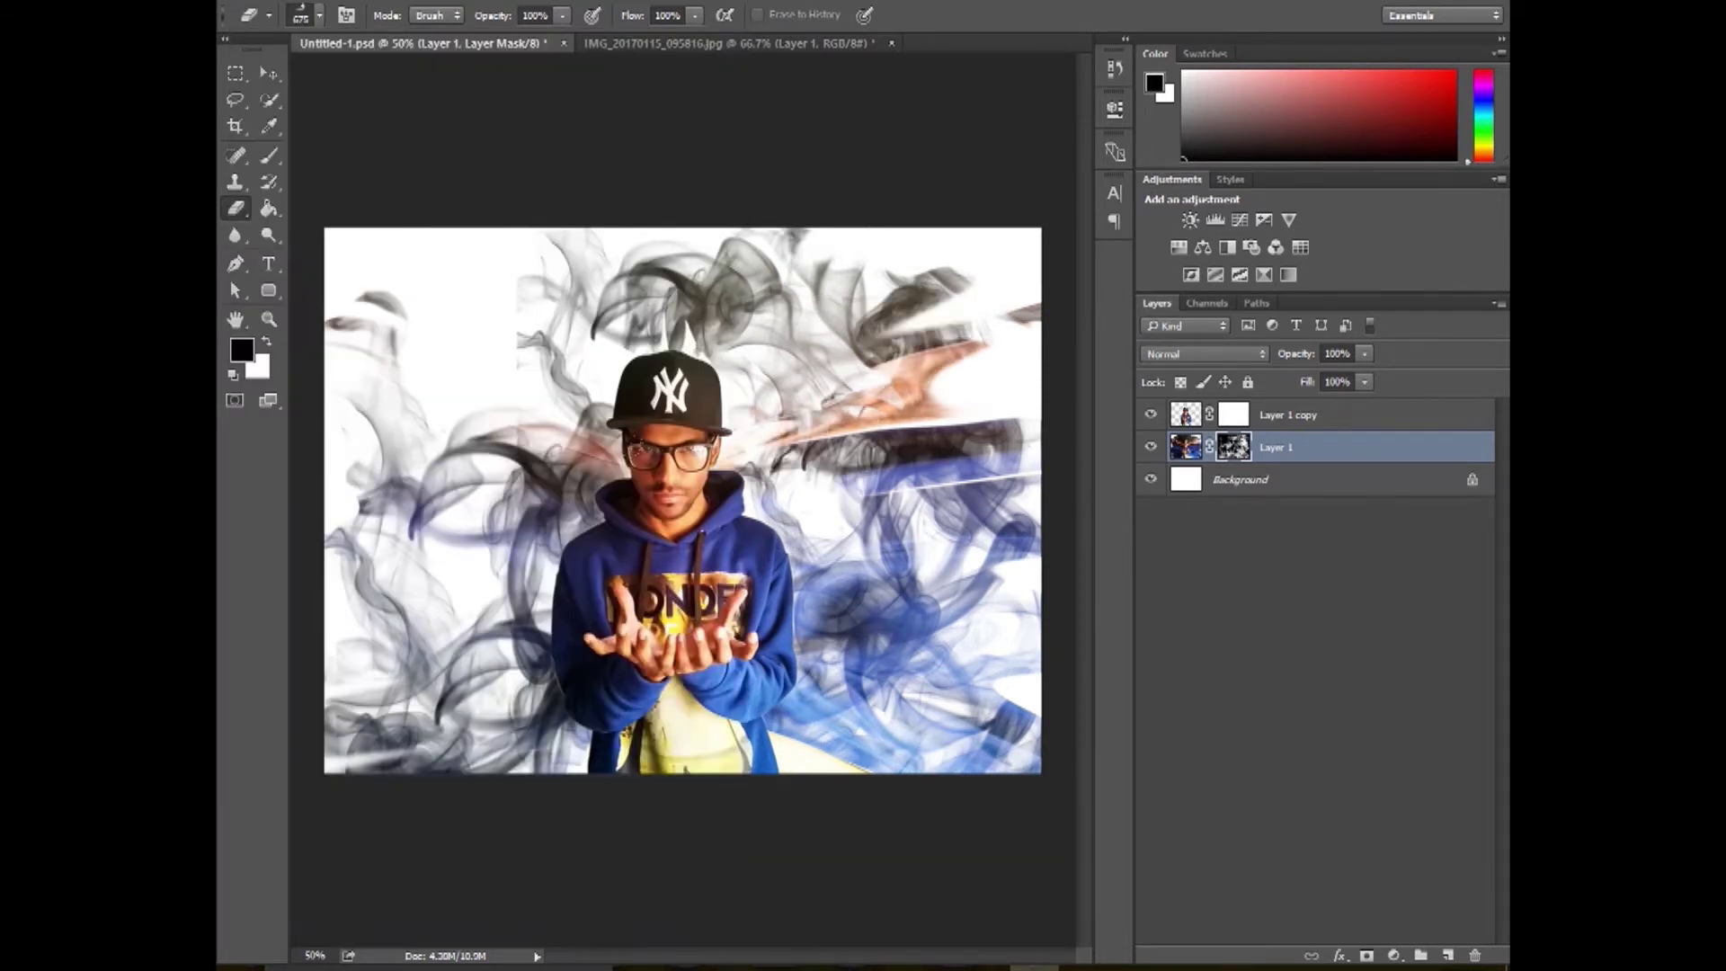
key("ctrl+z")
left_click(890, 543)
key("ctrl+z")
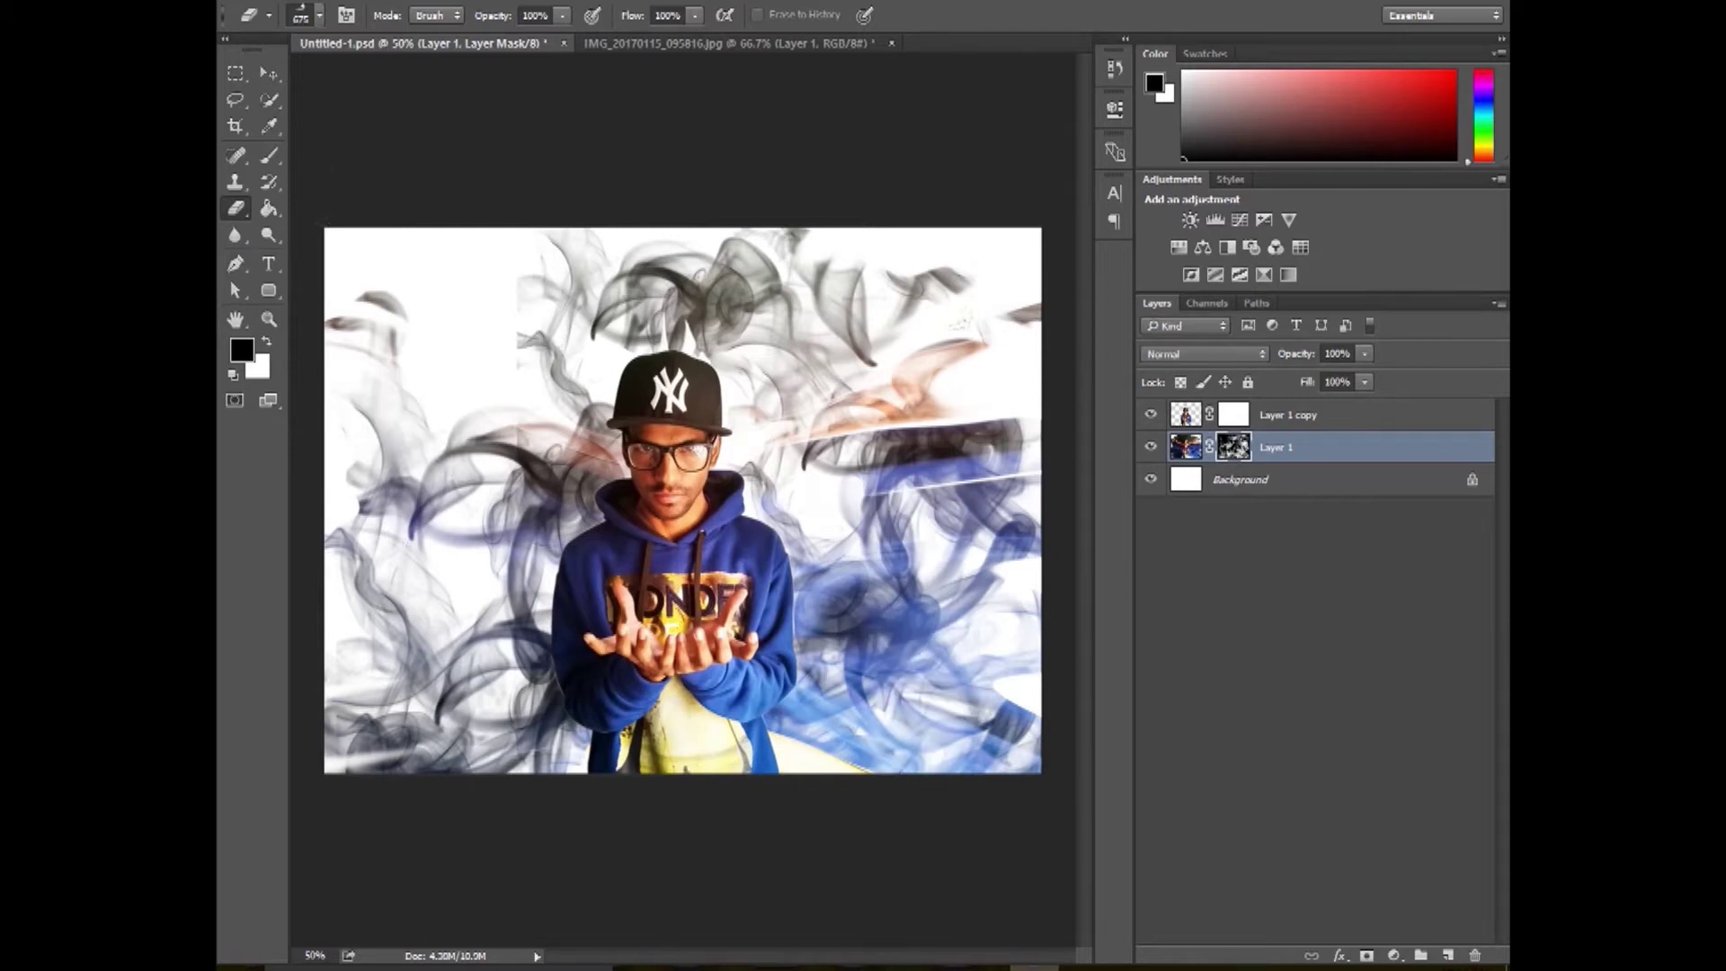
left_click(346, 16)
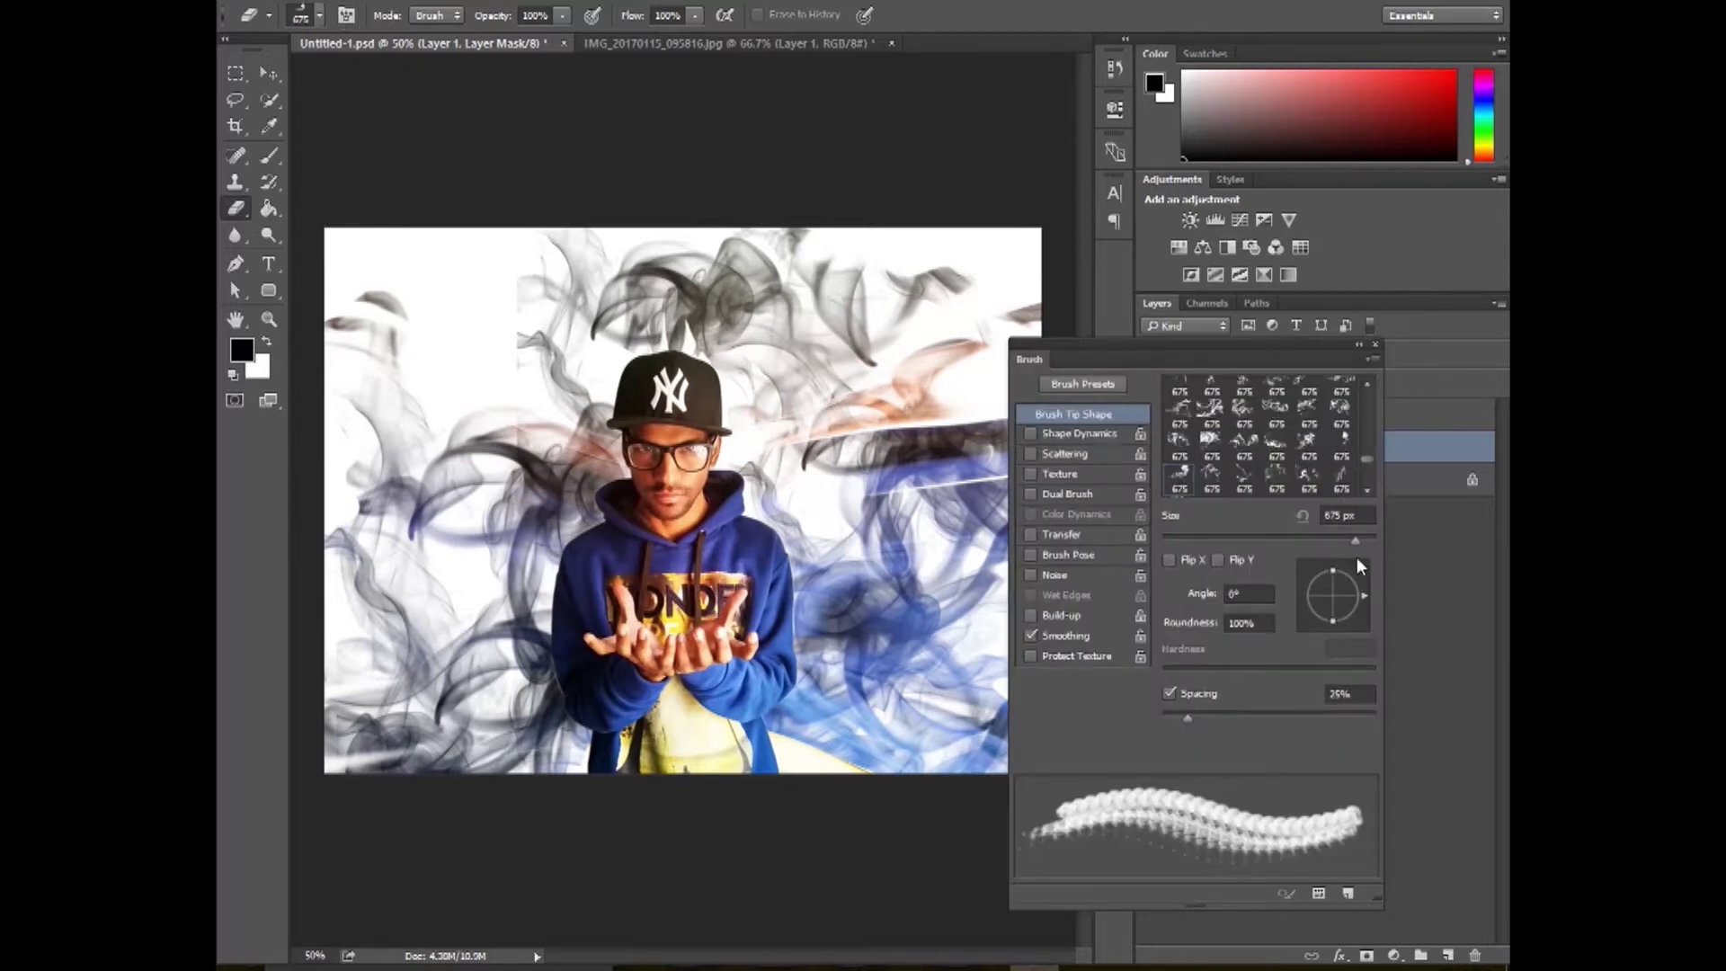
mouse_move(1358, 564)
left_mouse_down()
mouse_move(1328, 662)
mouse_move(1362, 639)
left_mouse_up()
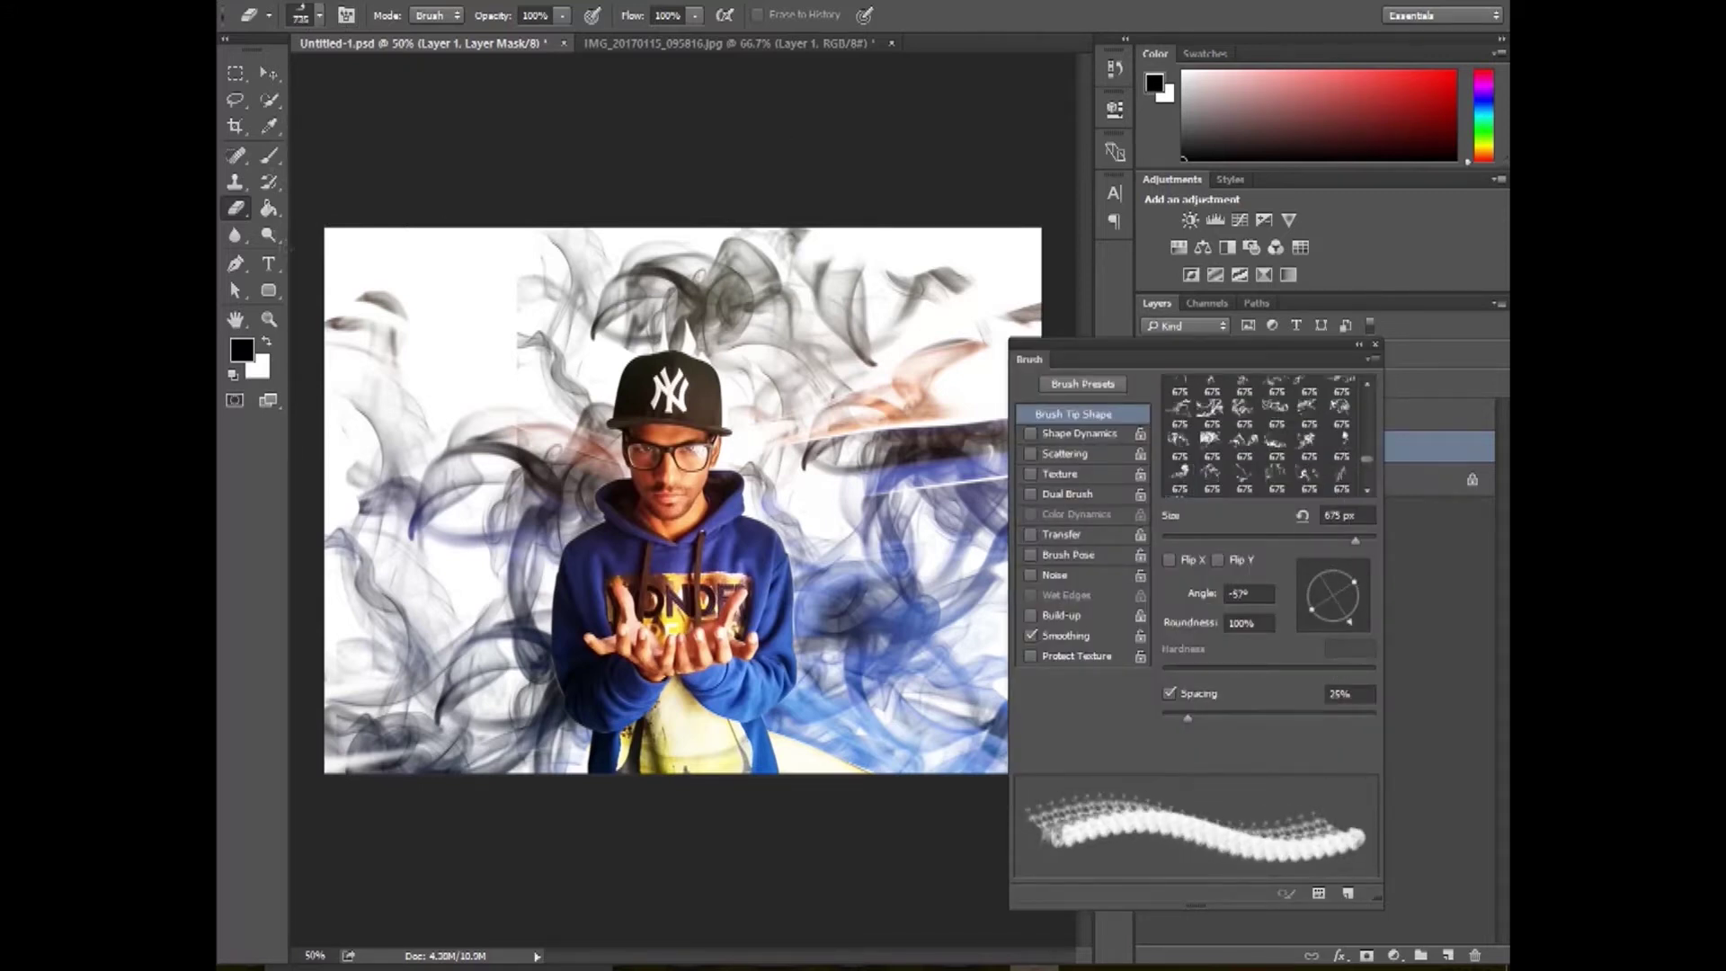
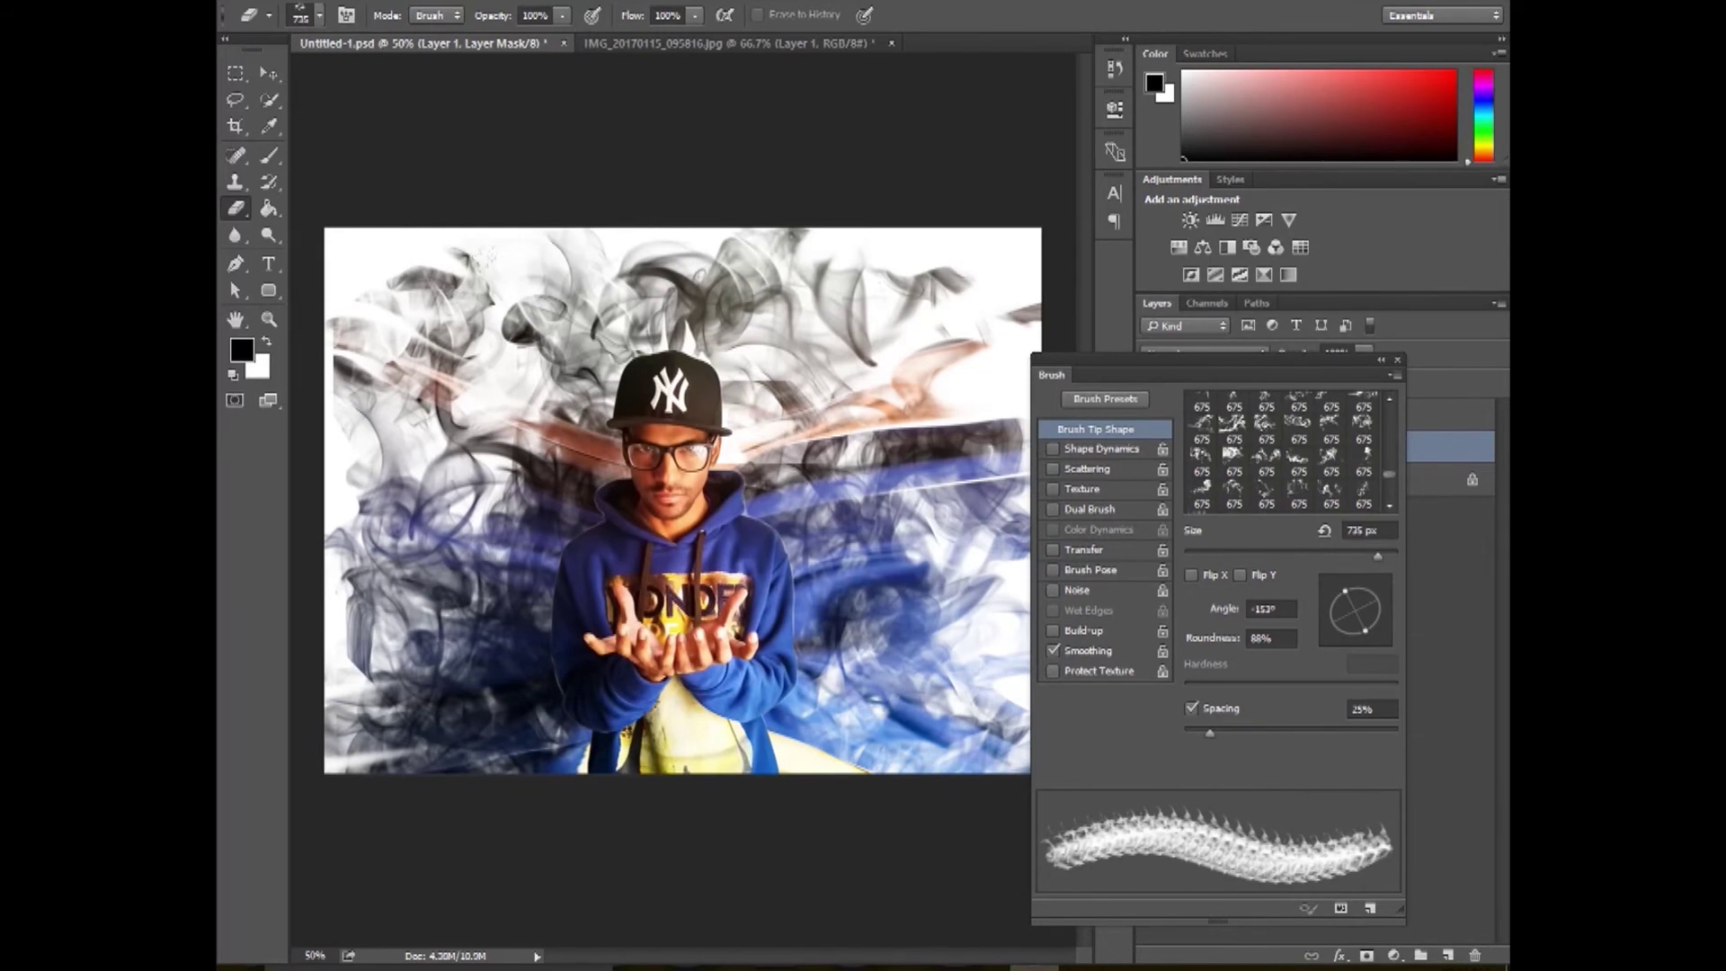
Swap to a white foreground and black background, and stamp the 735 px smoke brush around the man's torso on Layer 1's mask.
left_click(266, 343)
left_click(441, 521)
key("ctrl+z")
left_click(665, 697)
key("ctrl+z")
left_click(669, 722)
left_click(717, 593)
left_click(607, 818)
Break up the smoke on both sides of the man with repeated 735 px Eraser stamps on Layer 1's mask.
key("ctrl+minus")
key("ctrl+minus")
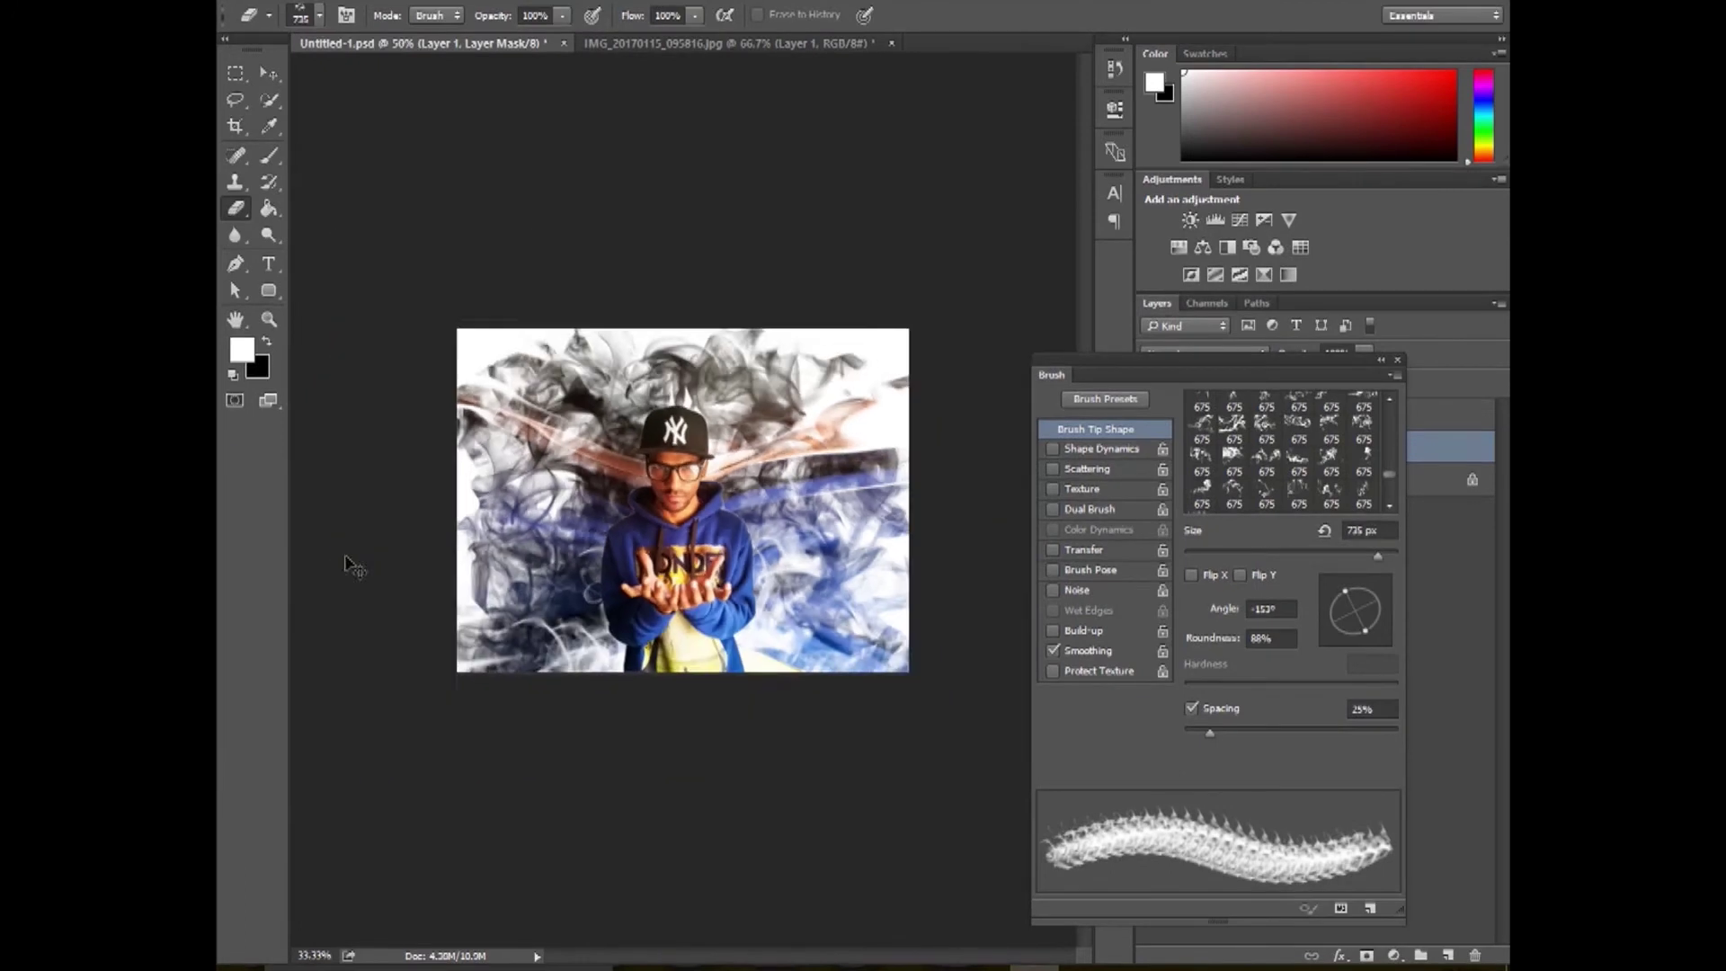
left_click(463, 486)
left_click(512, 585)
left_click(525, 409)
left_click(791, 404)
left_click(803, 575)
left_click(818, 517)
left_click(833, 480)
Set the brush angle to -2° and thin the smoke around the cap and the canvas's lower left on Layer 1's mask.
mouse_move(1327, 624)
left_mouse_down()
mouse_move(1340, 590)
mouse_move(1386, 612)
left_mouse_up()
left_click(688, 404)
left_click(576, 404)
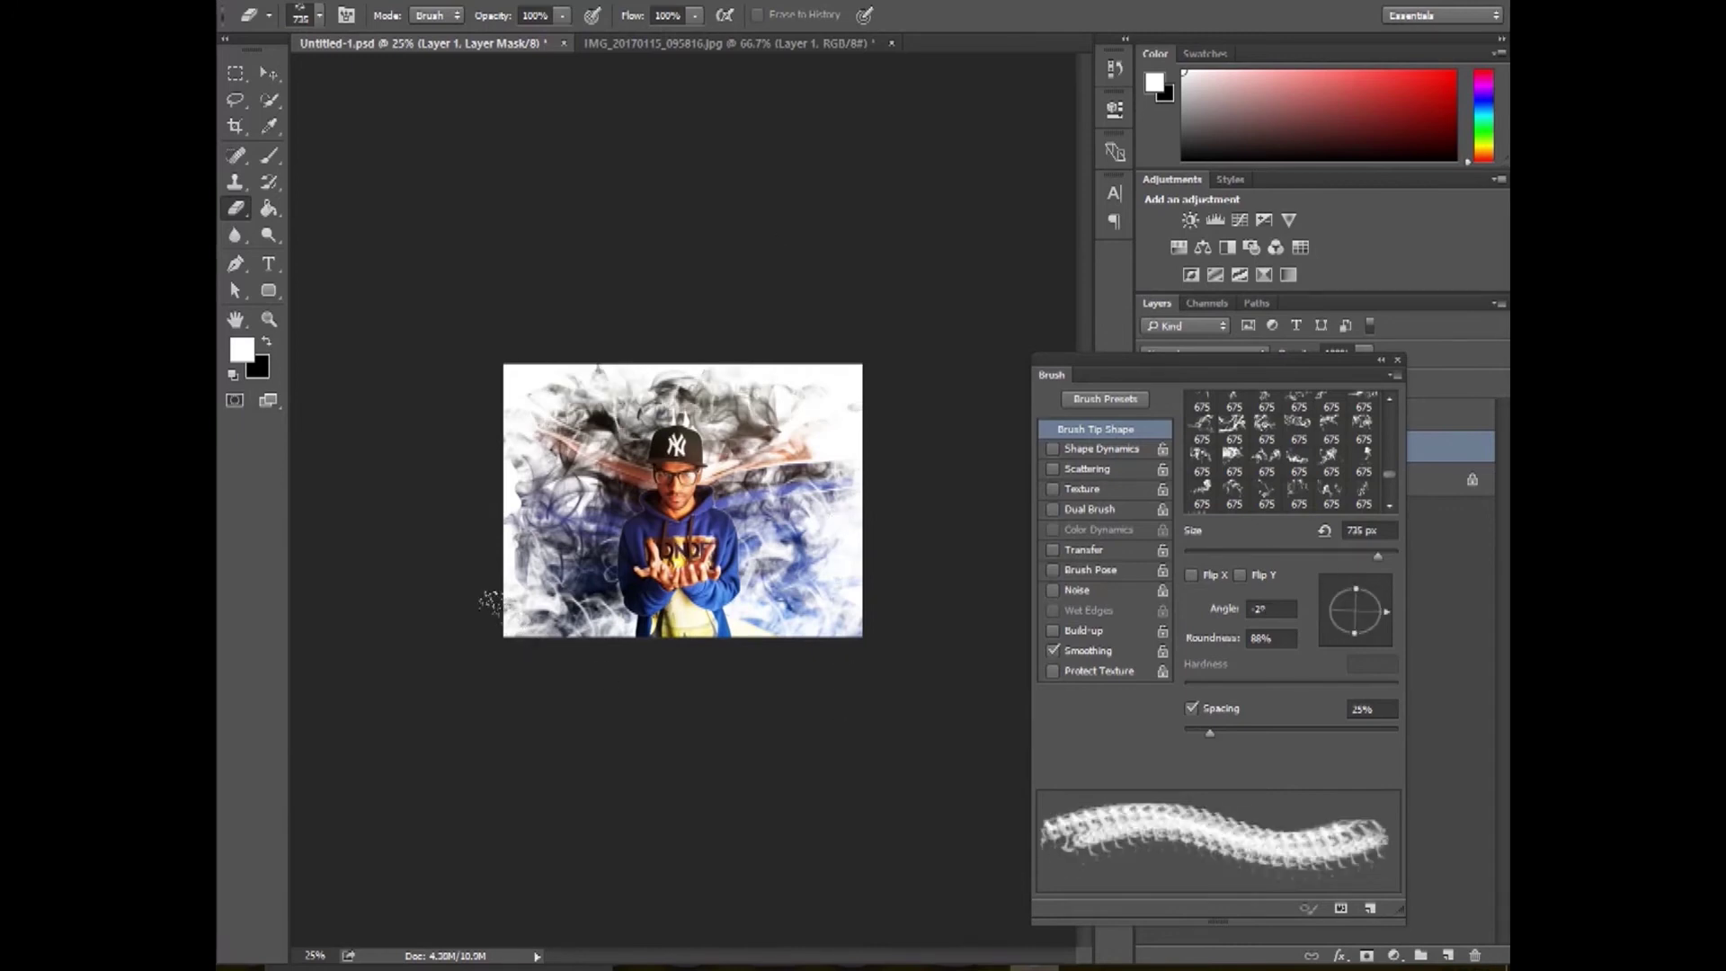
left_click(543, 627)
left_click(445, 564)
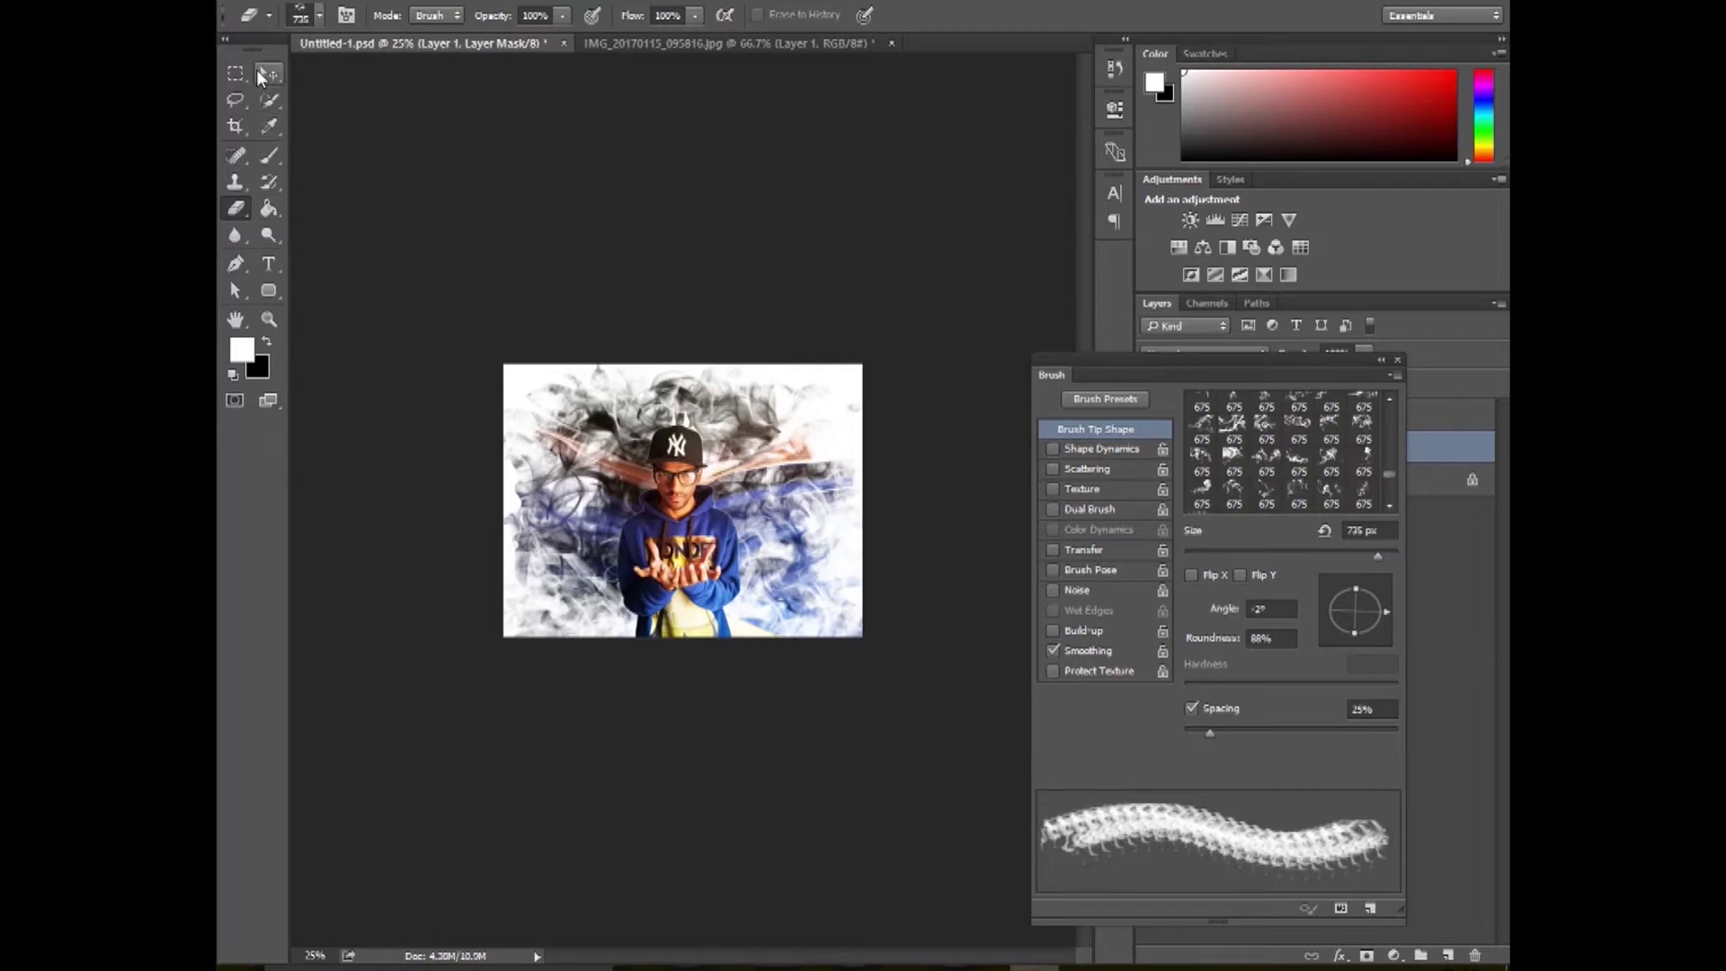
Choose the Move Tool, collapse the brush settings and make Layer 1 copy's layer mask the editing target.
left_click(269, 73)
left_click(702, 562)
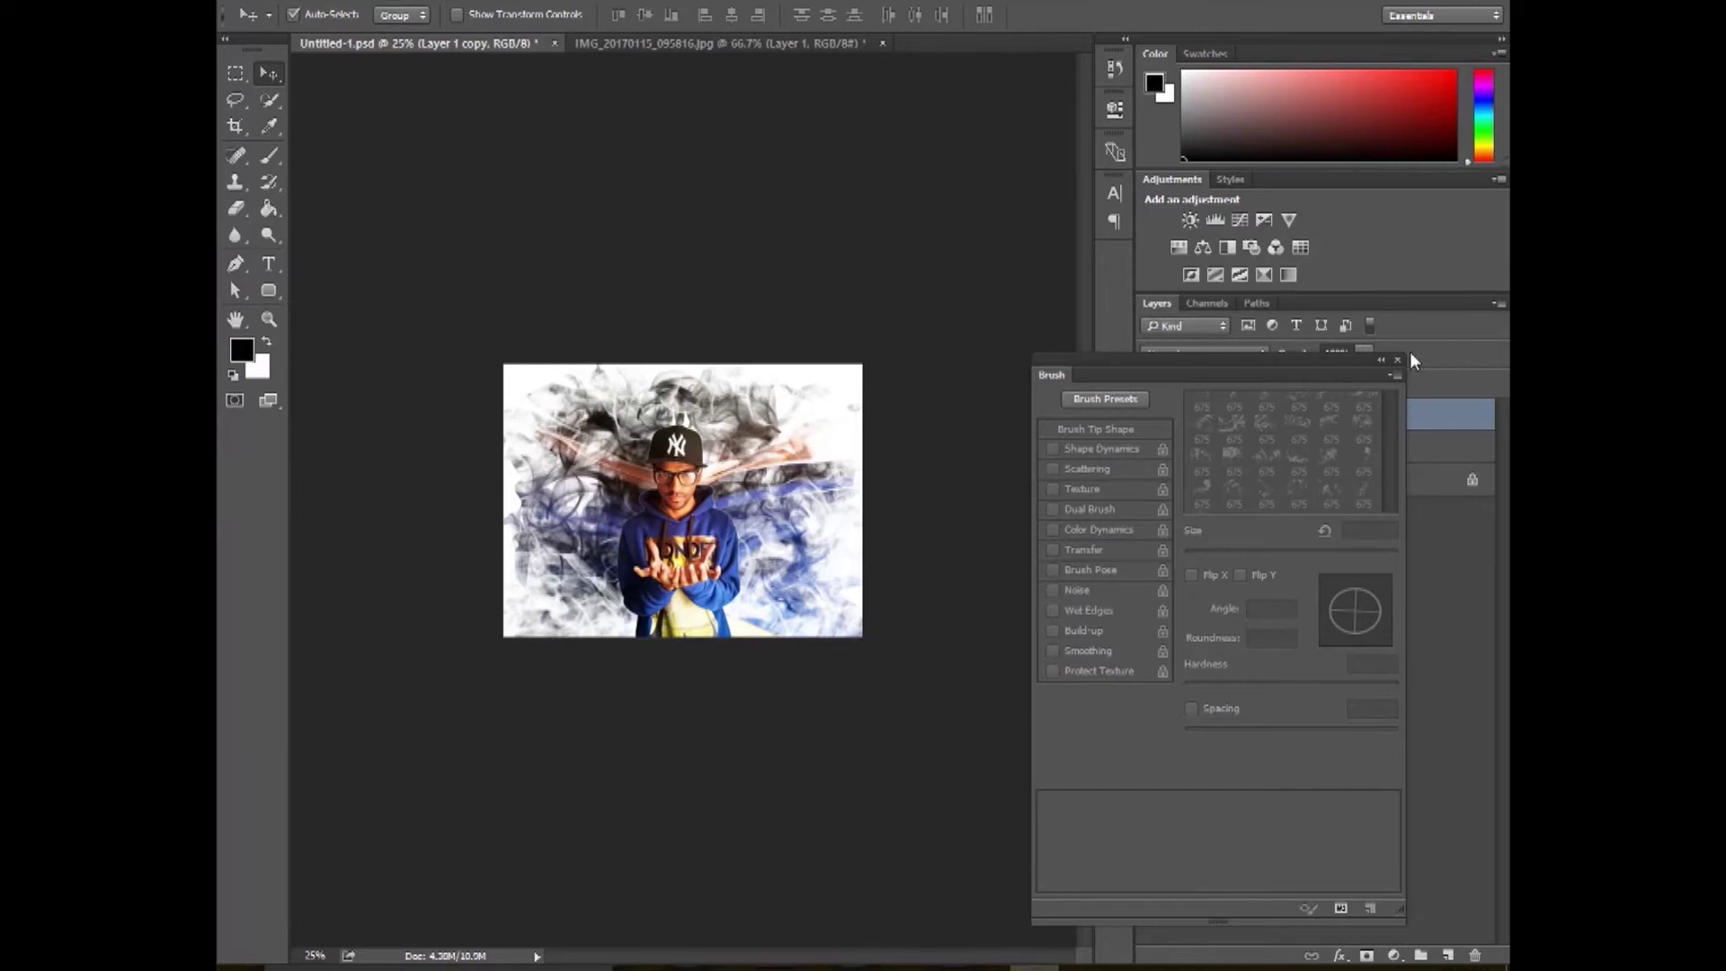
left_click(1383, 362)
left_click(1234, 415)
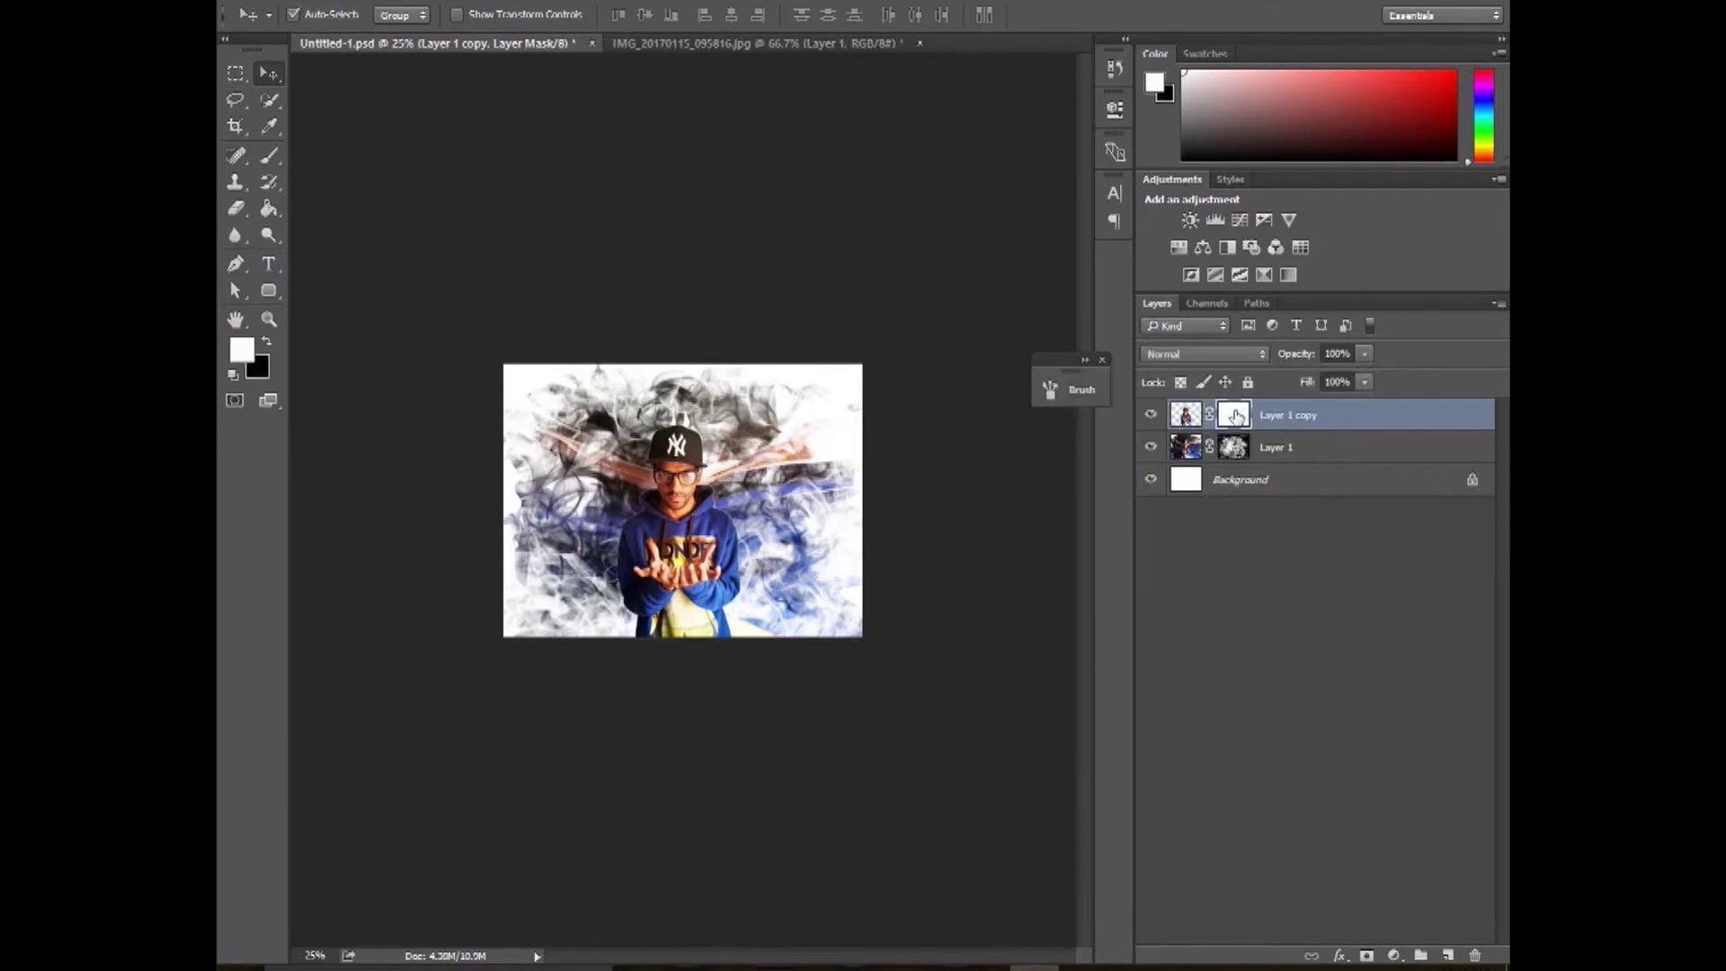
Choose the Eraser Tool and load a 675 px smoke brush for erasing on Layer 1 copy's mask.
key("ctrl+plus")
key("ctrl+plus")
key("ctrl+plus")
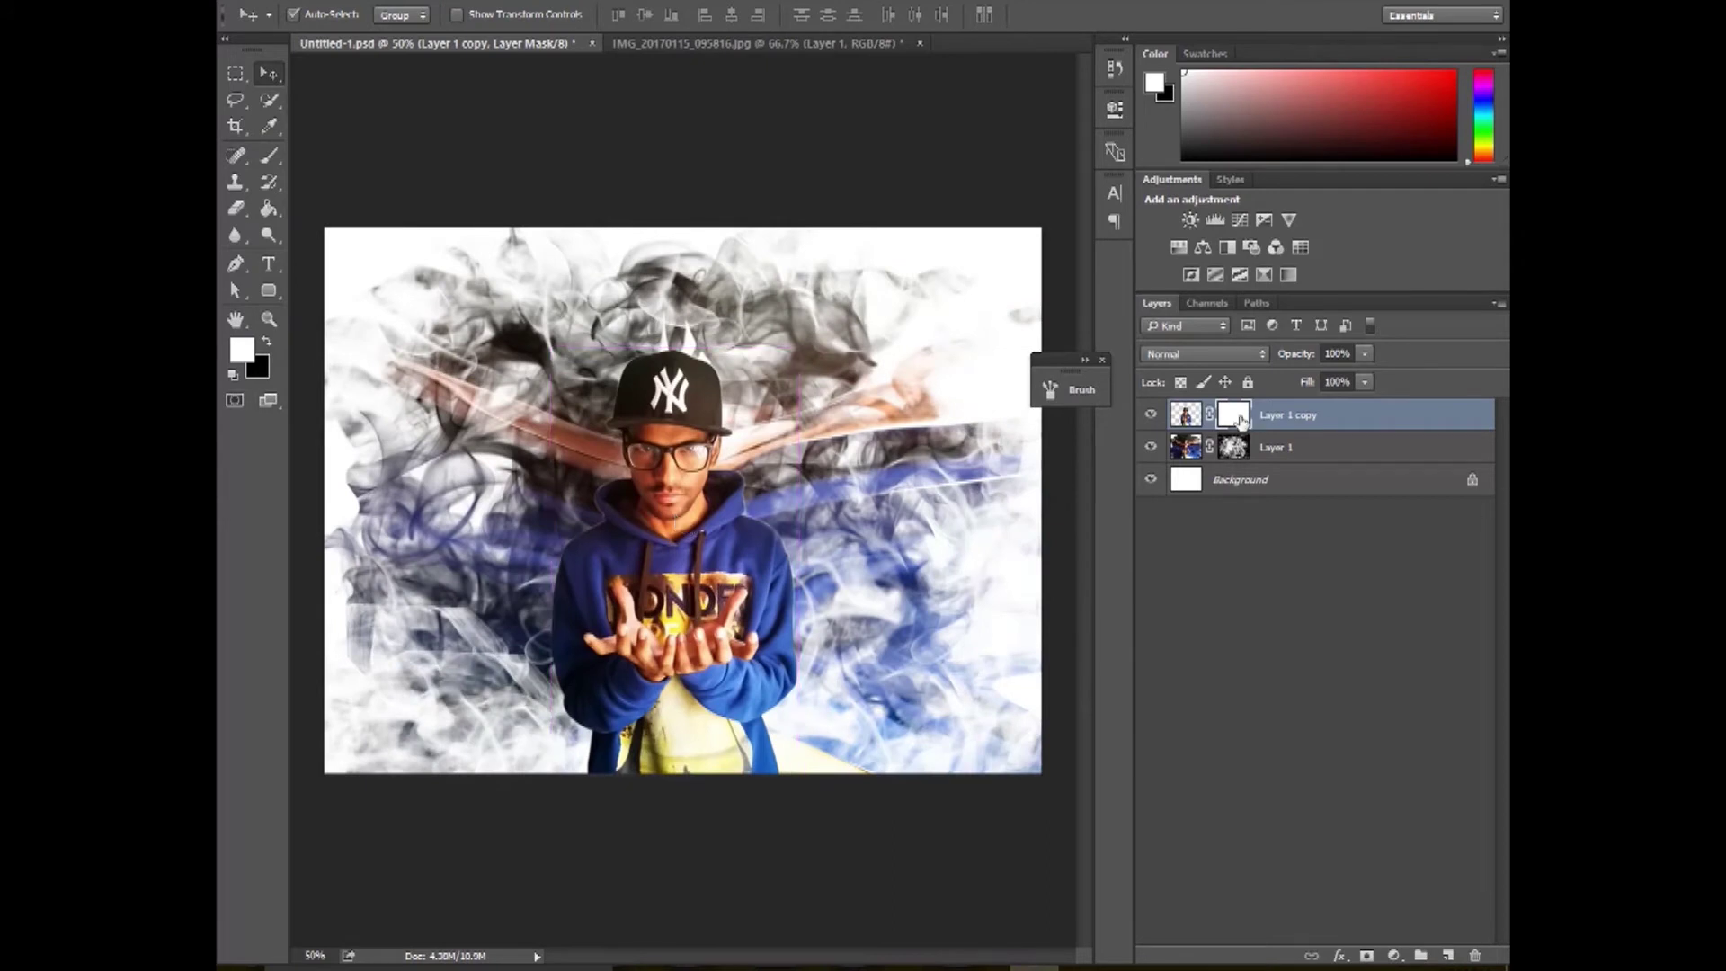
left_click(236, 212)
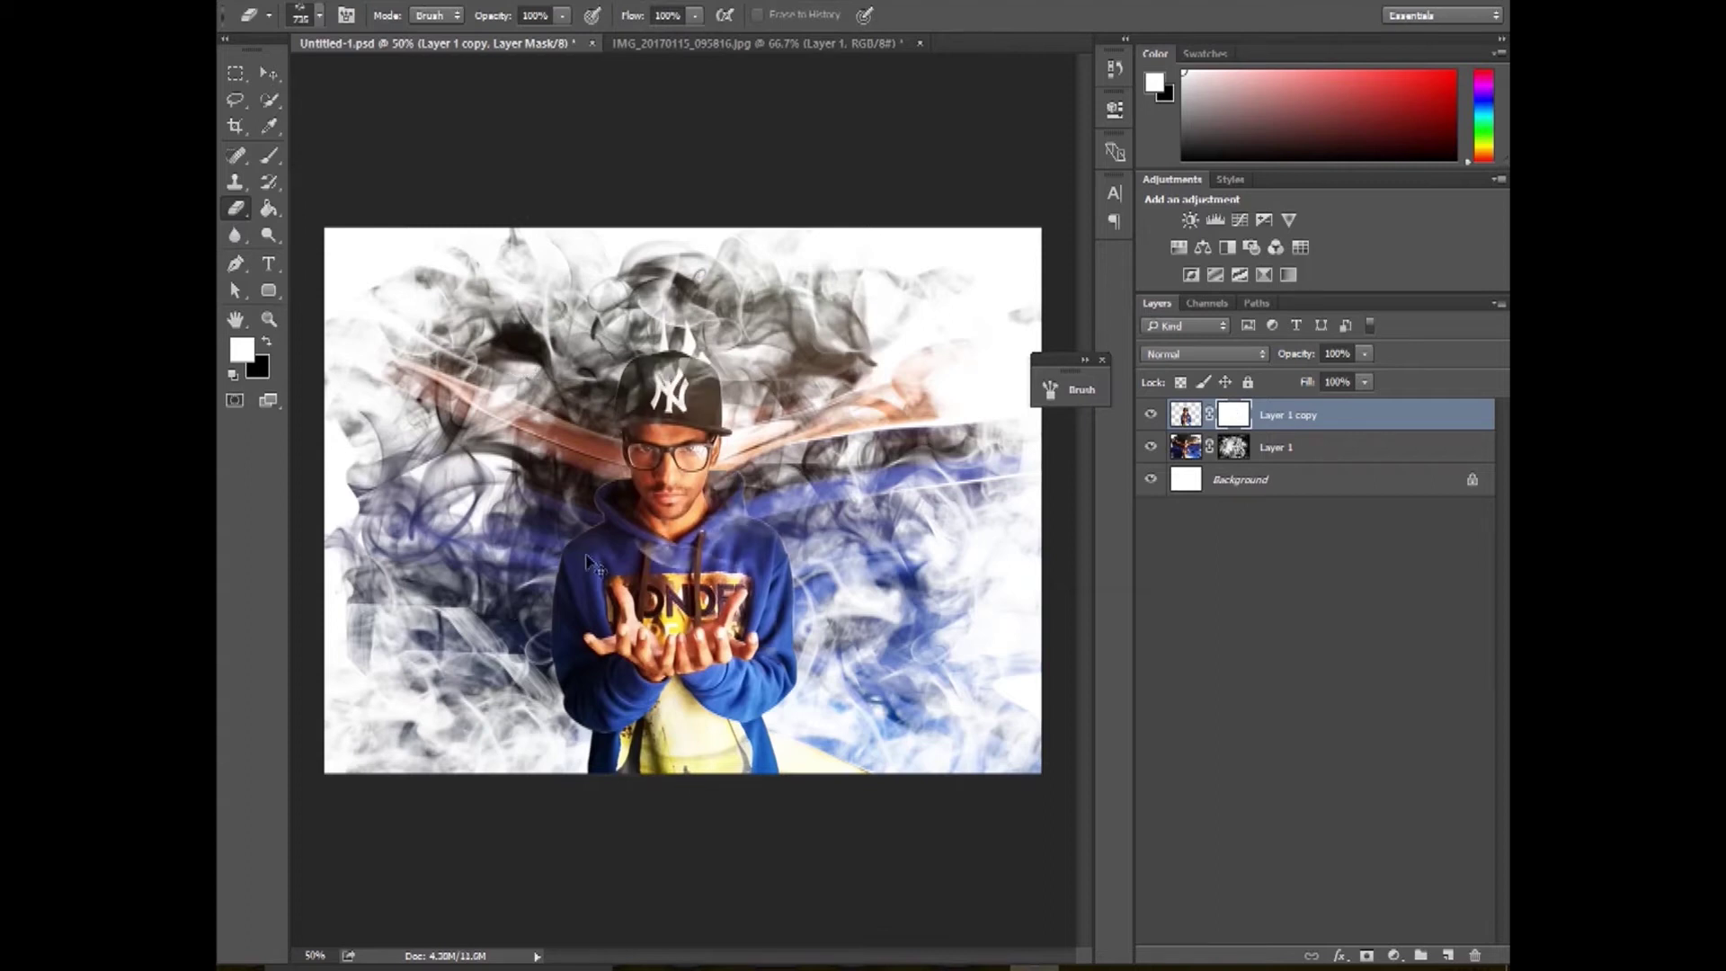
left_click(319, 16)
left_click(518, 538)
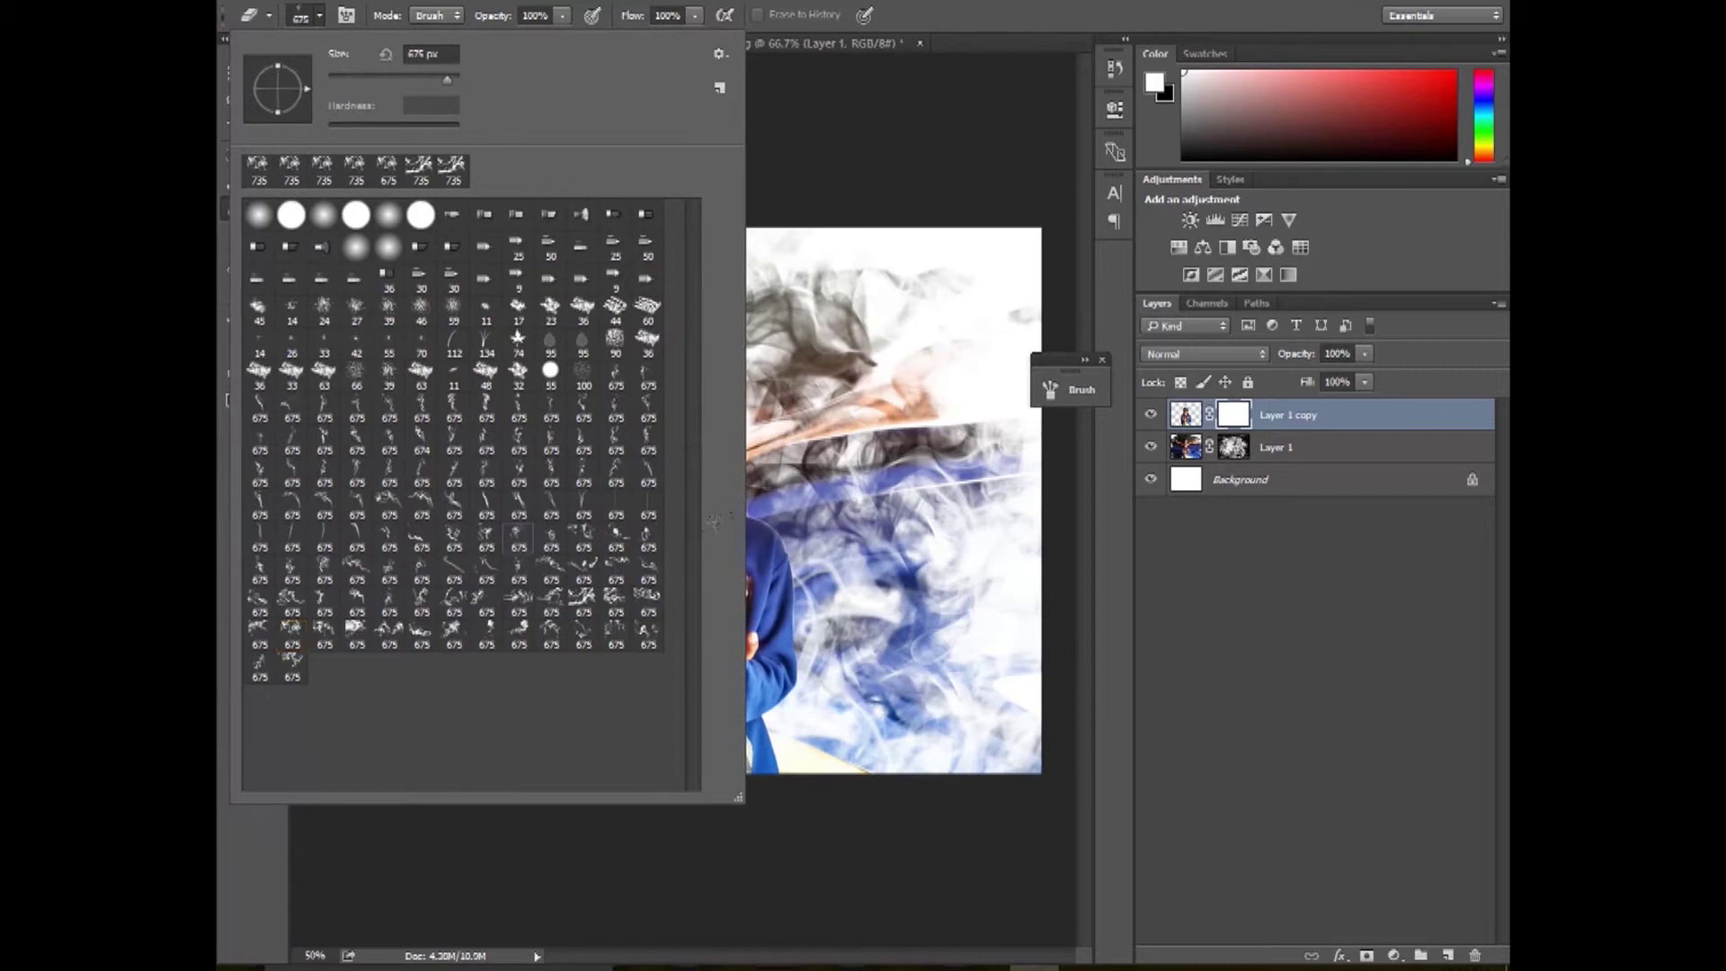
left_click(767, 461)
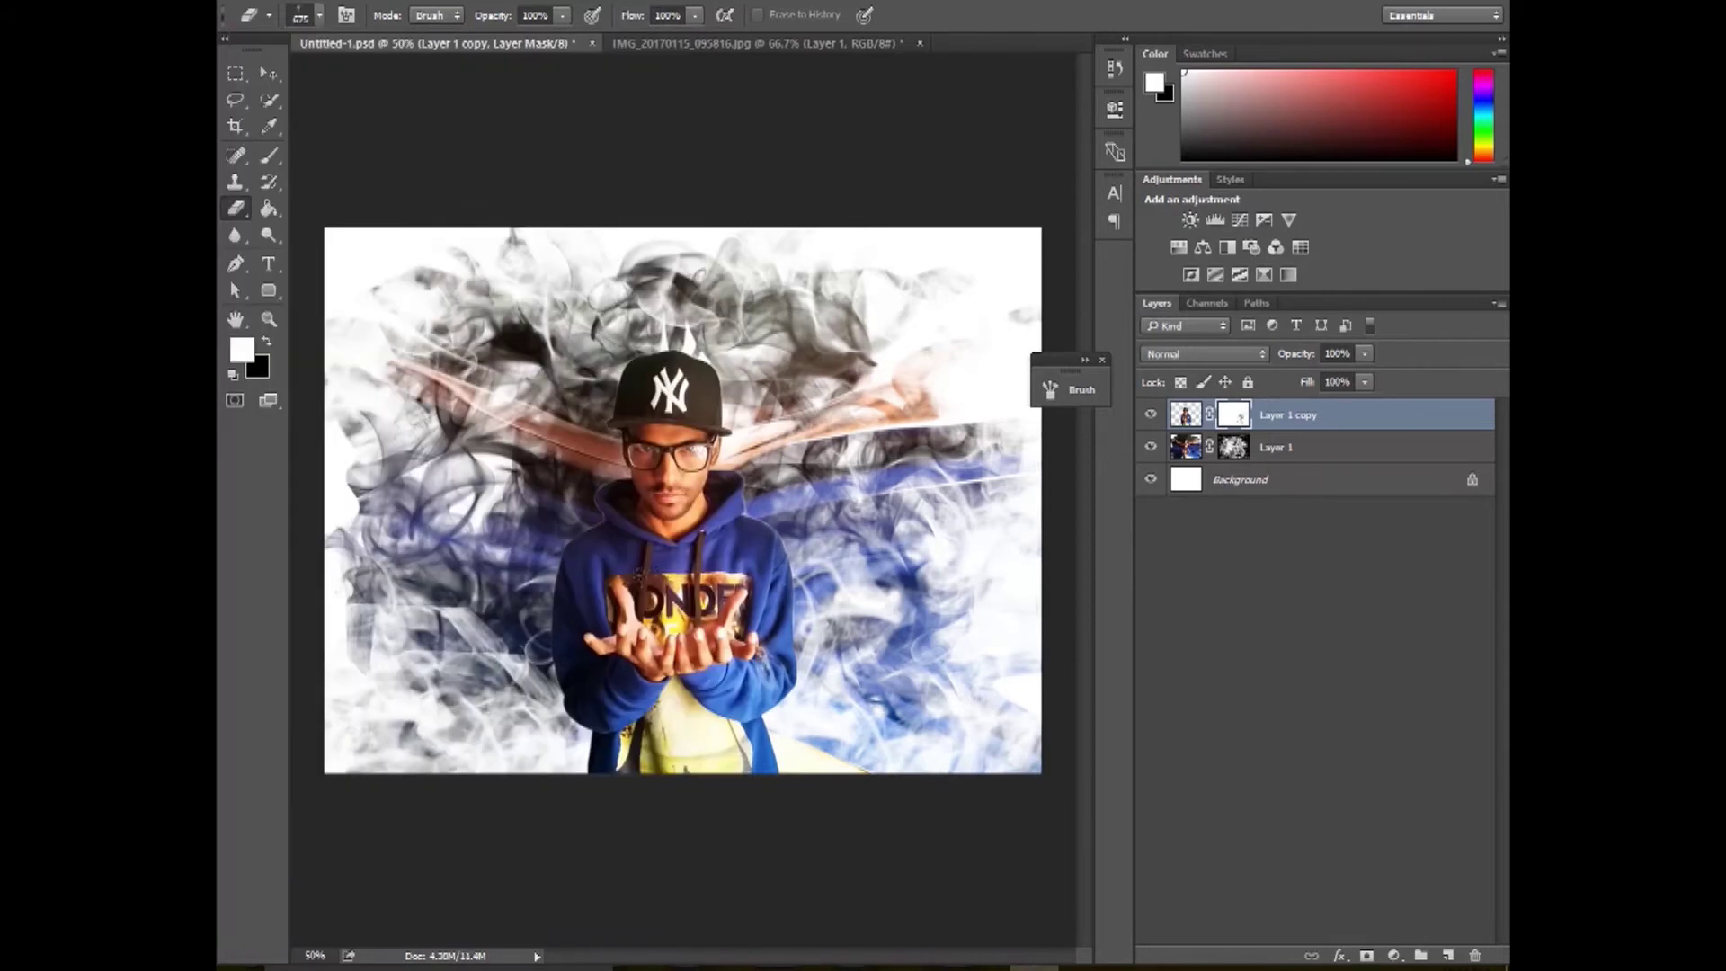
key("ctrl+z")
left_click(558, 604)
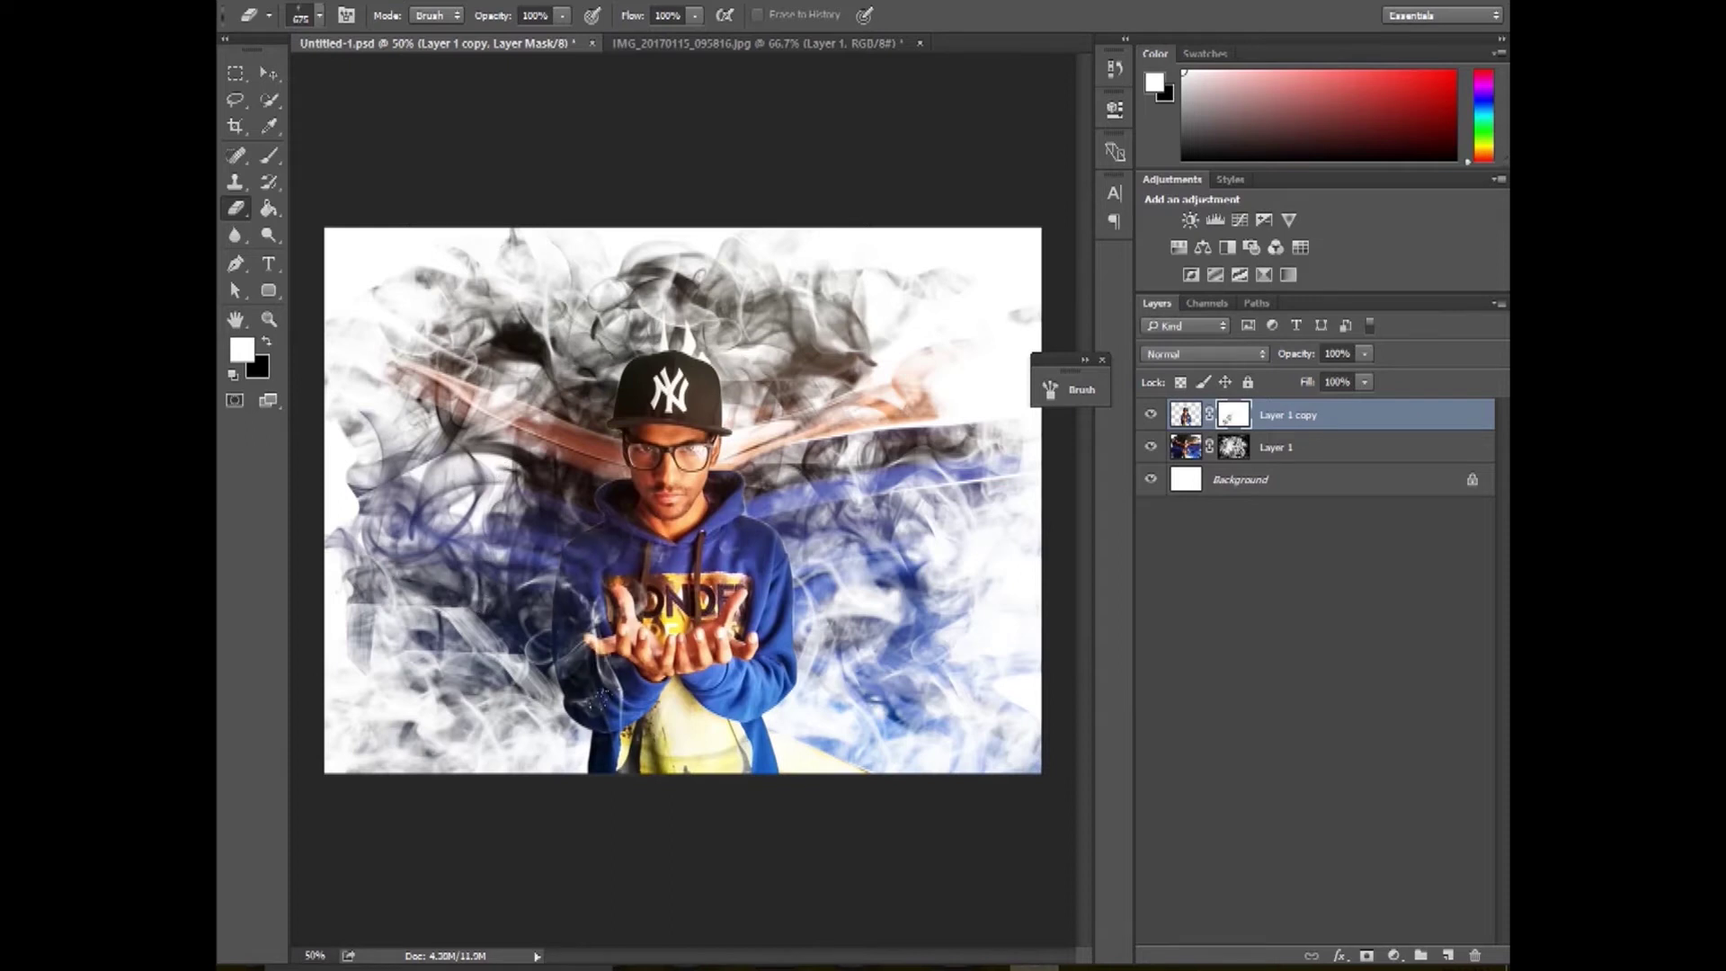
left_click(640, 710)
left_click(620, 389)
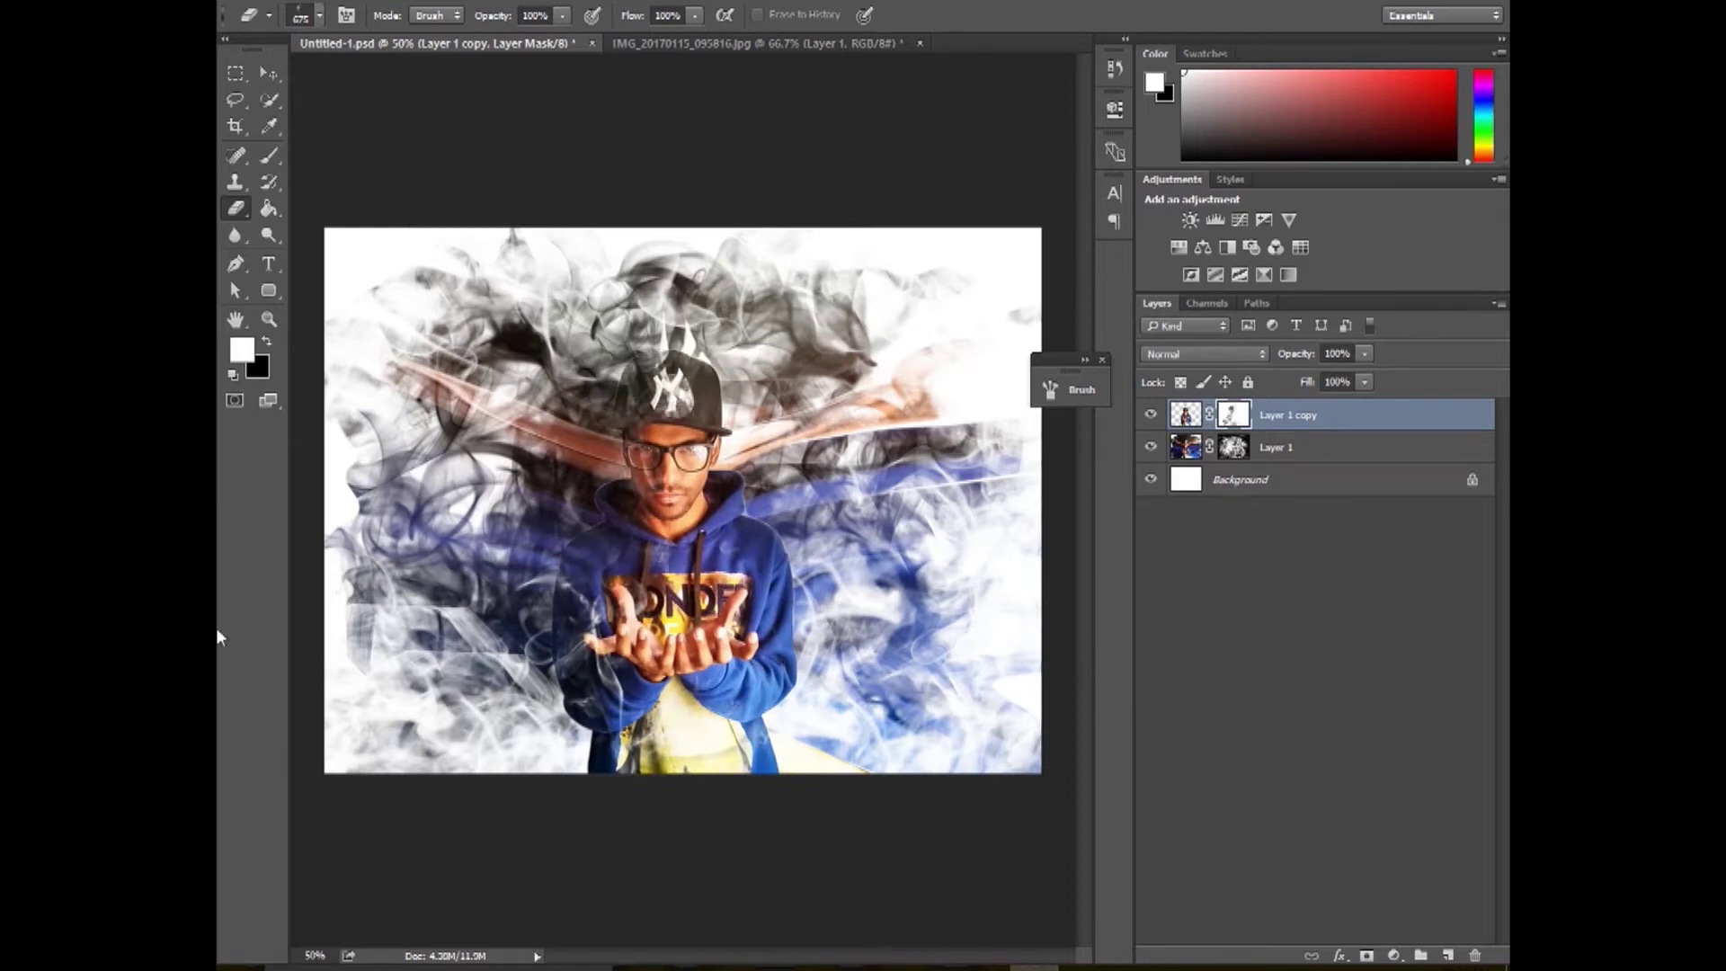
key("ctrl+alt+z")
key("ctrl+alt+z")
key("ctrl+alt+z")
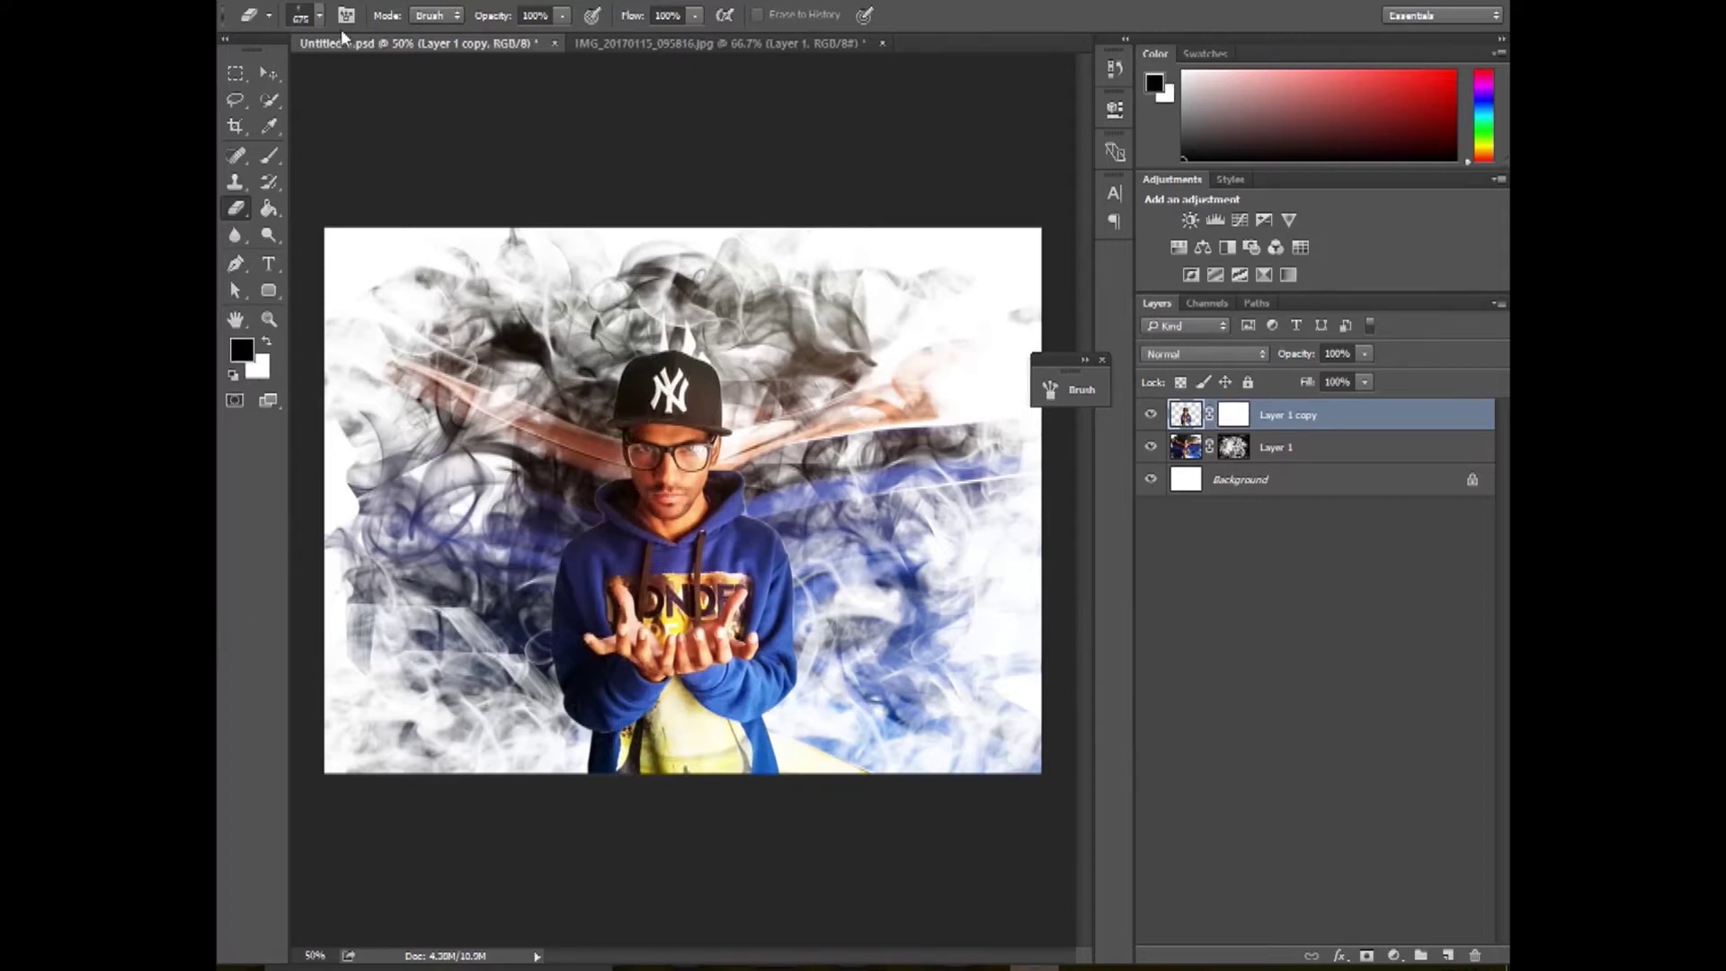
Load another 675 px smoke brush and erase into the man's left-side hoodie sleeve on Layer 1 copy's image, undoing misplaced stamps.
left_click(320, 15)
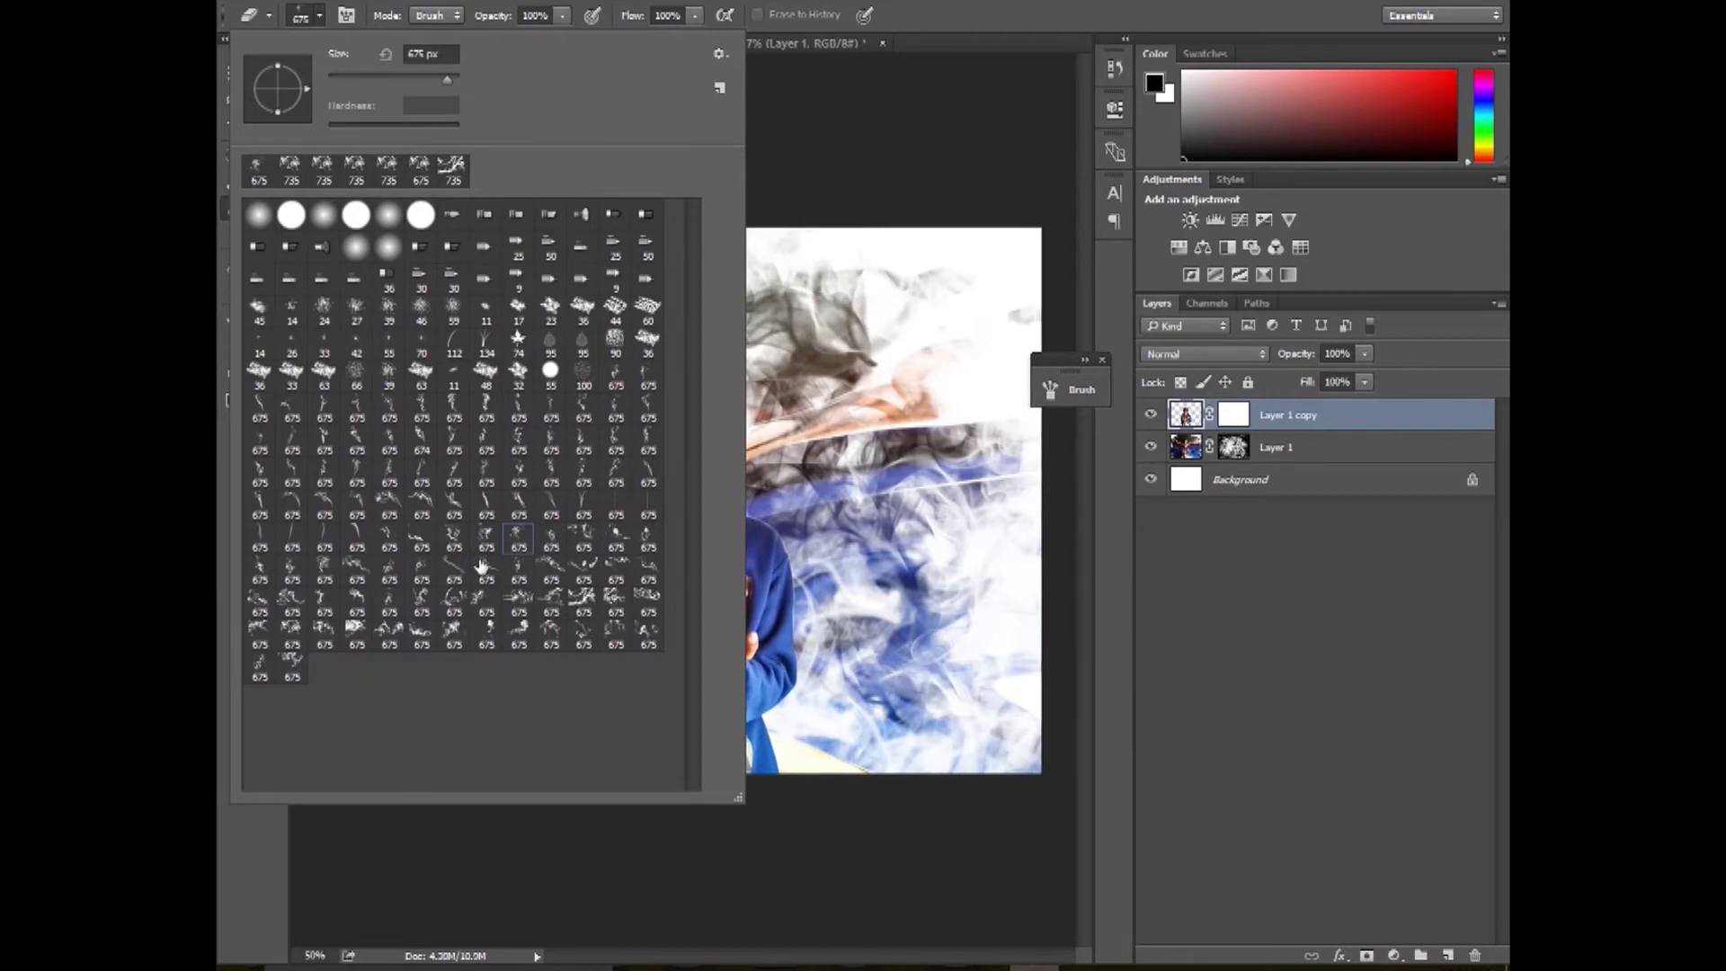
double_click(454, 538)
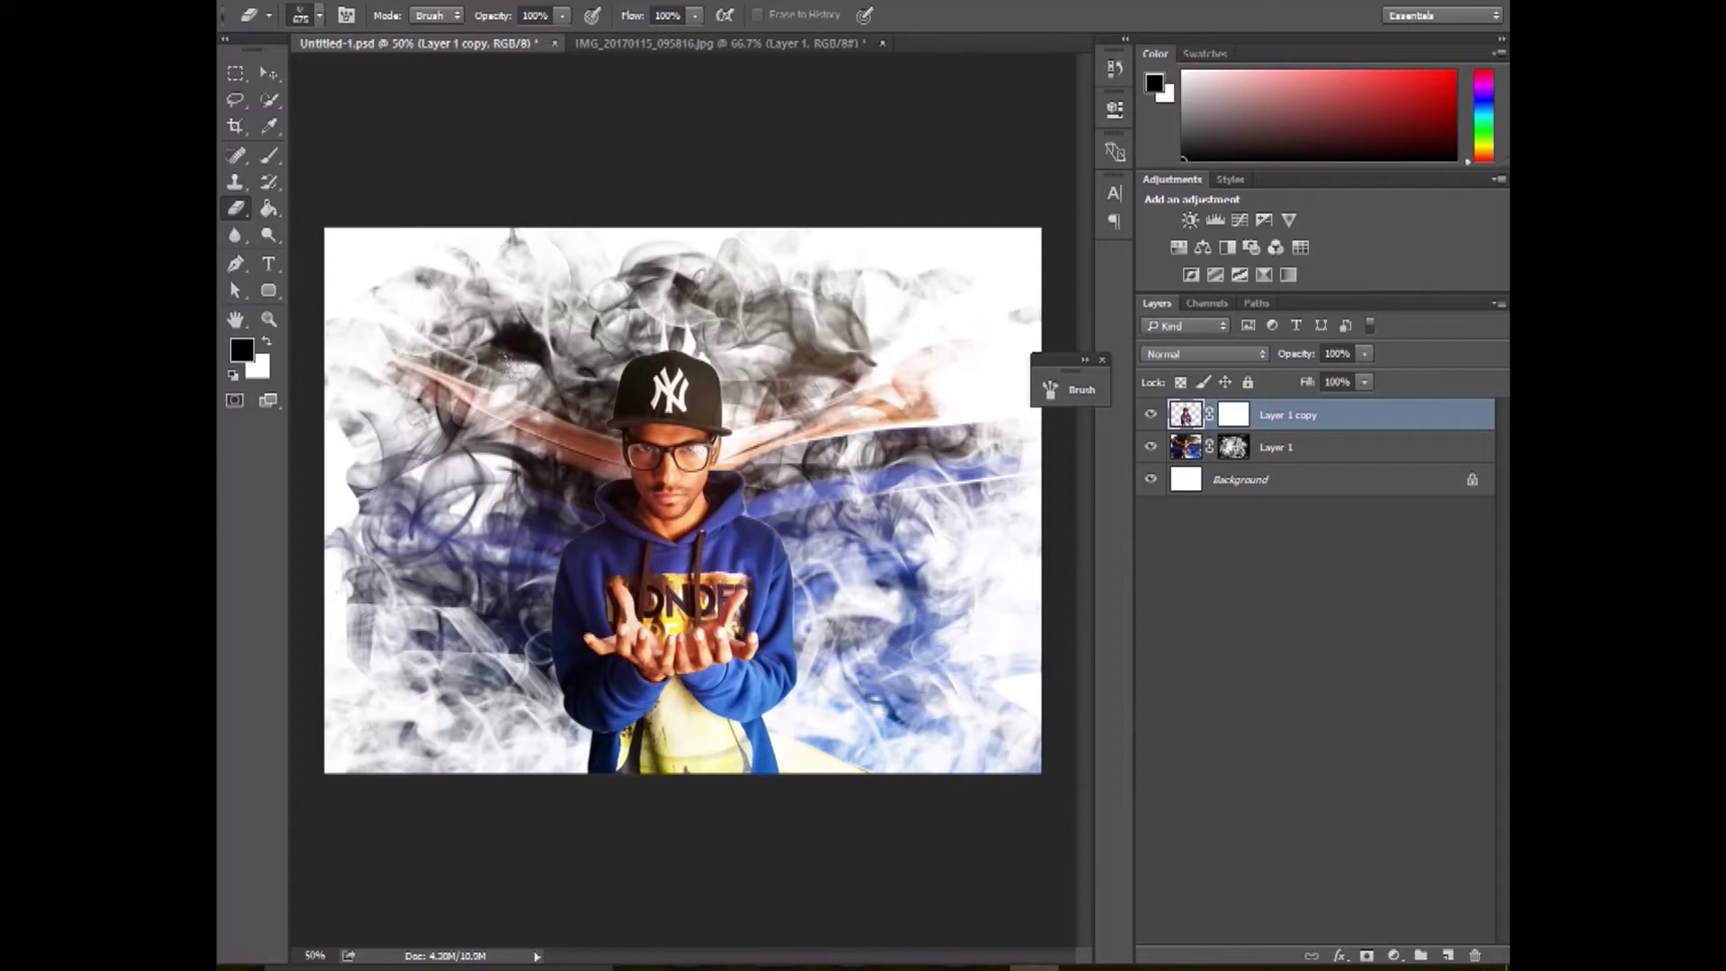
left_click(537, 621)
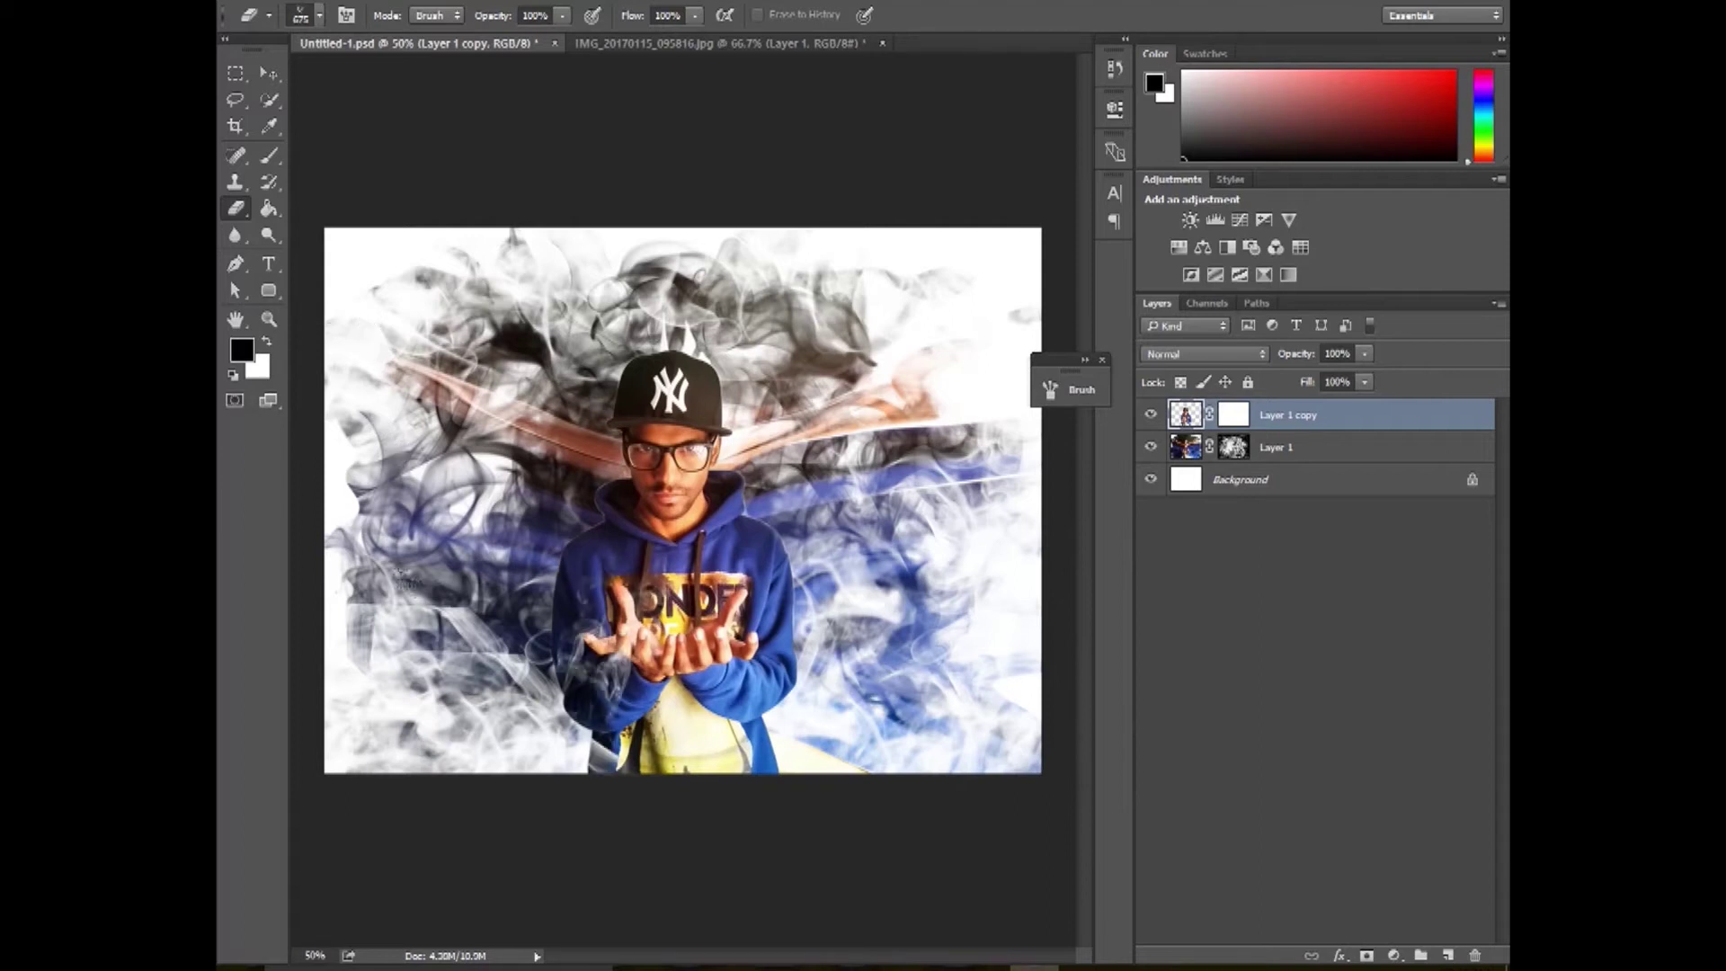
key("ctrl+z")
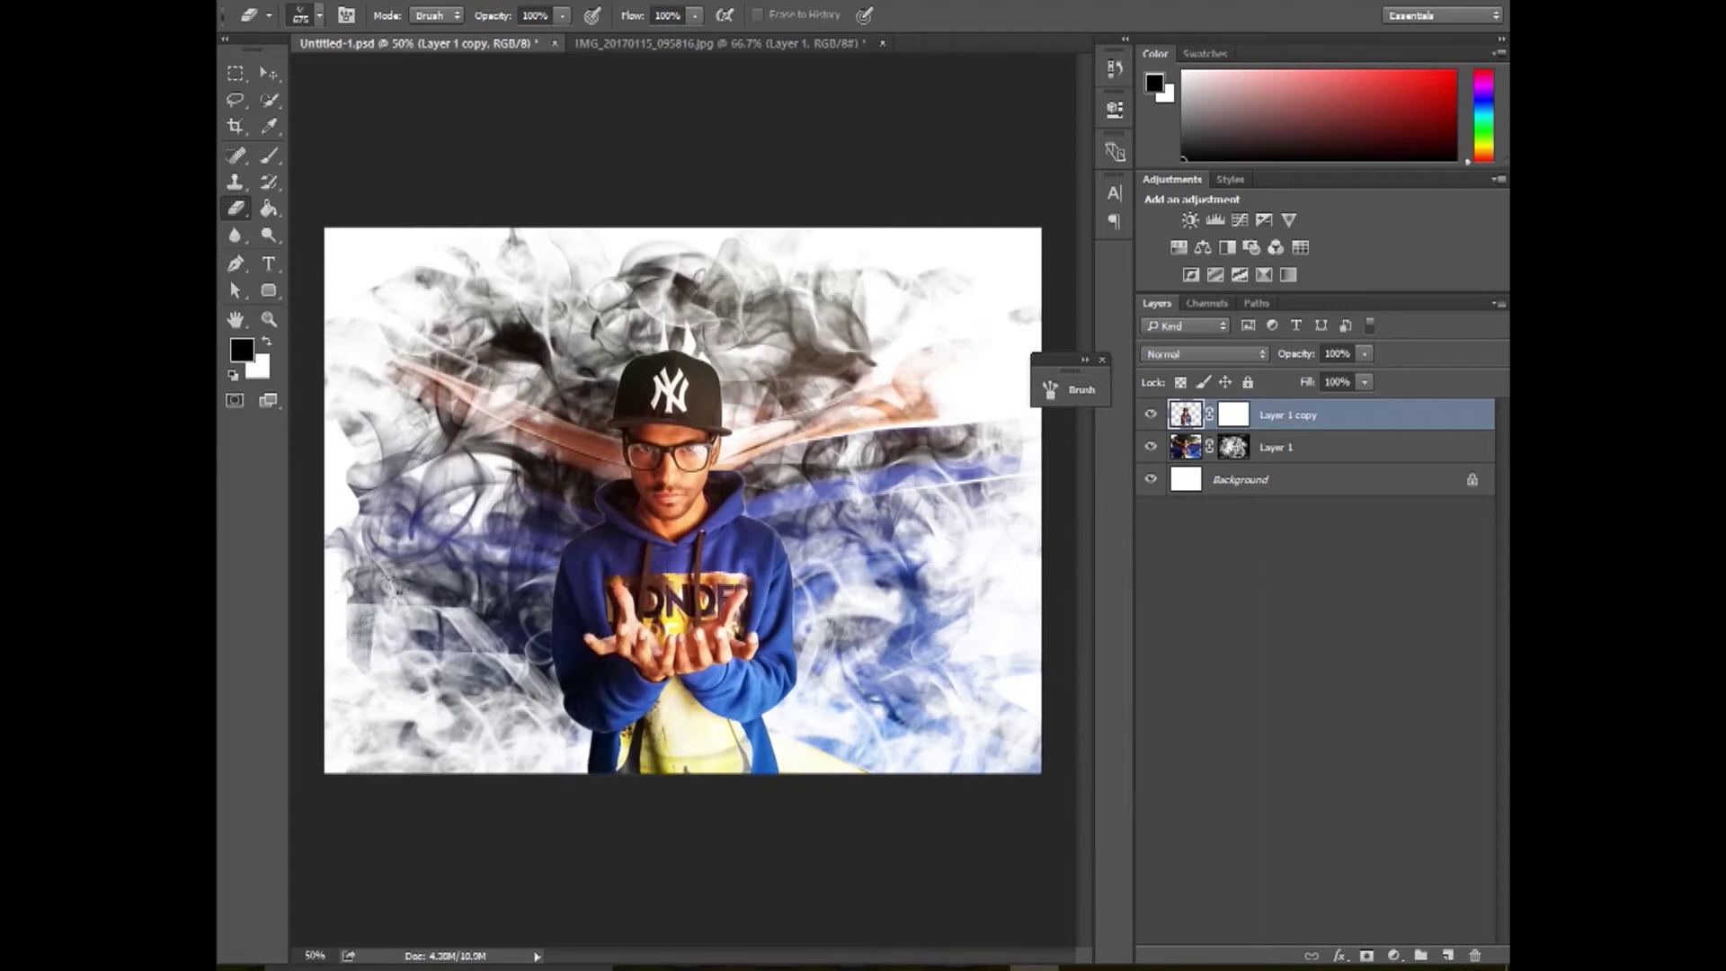
key("ctrl+z")
key("ctrl+z")
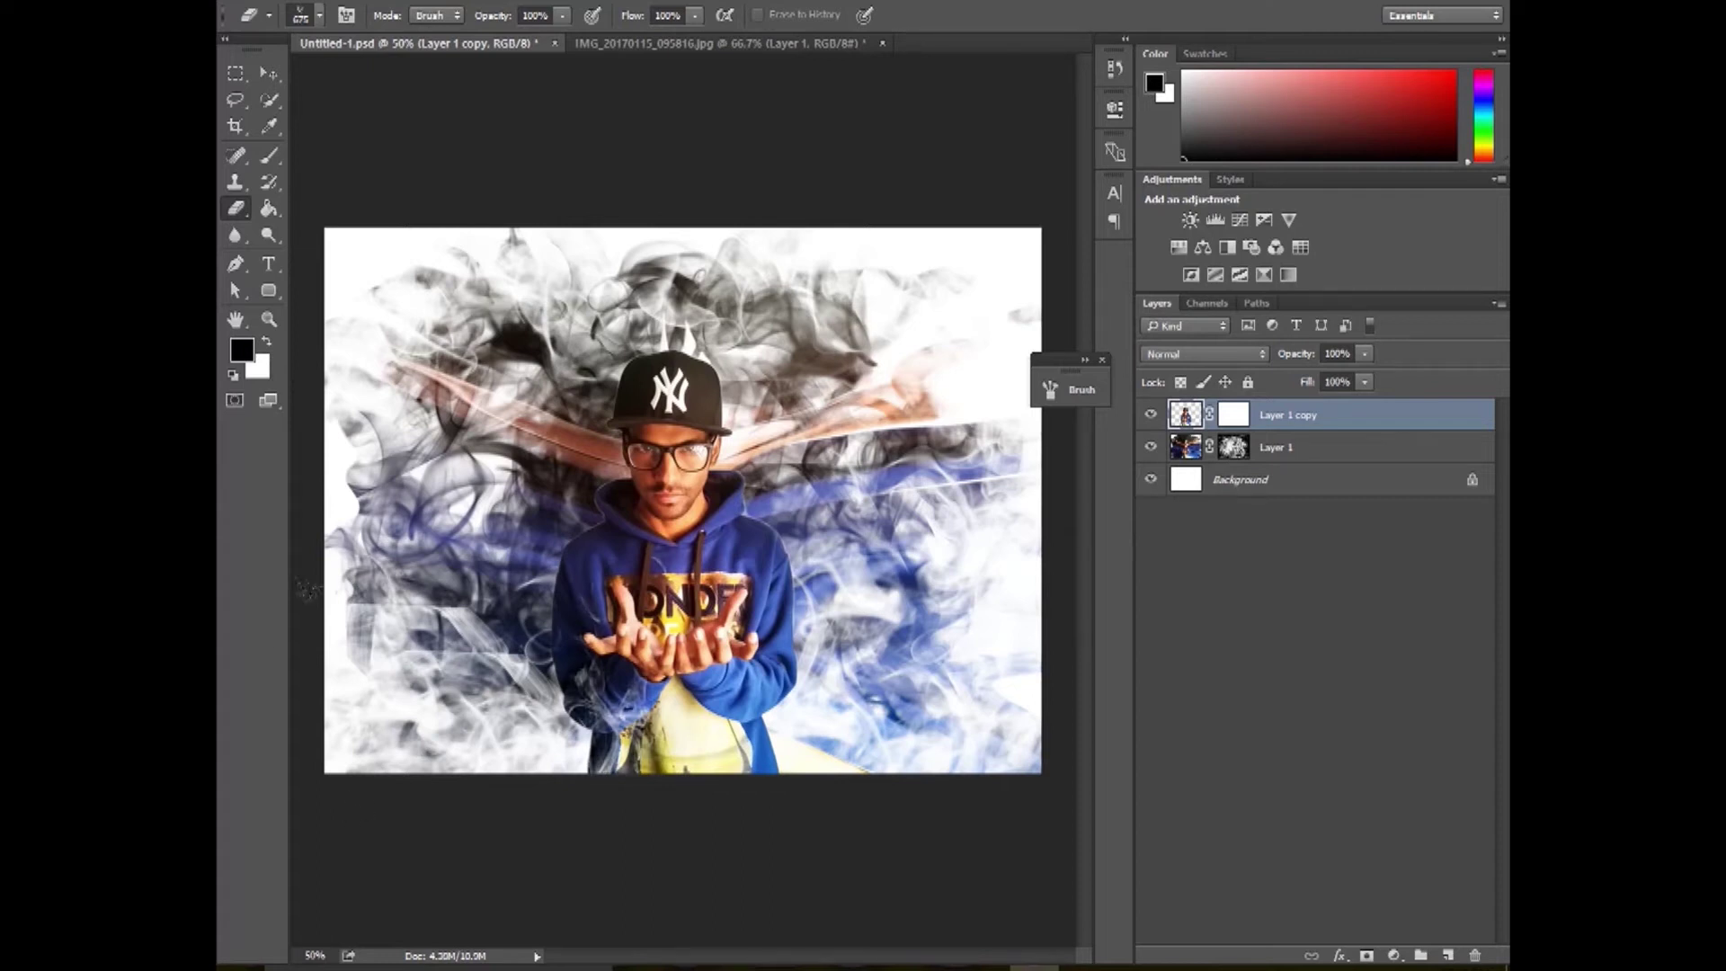
key("ctrl+z")
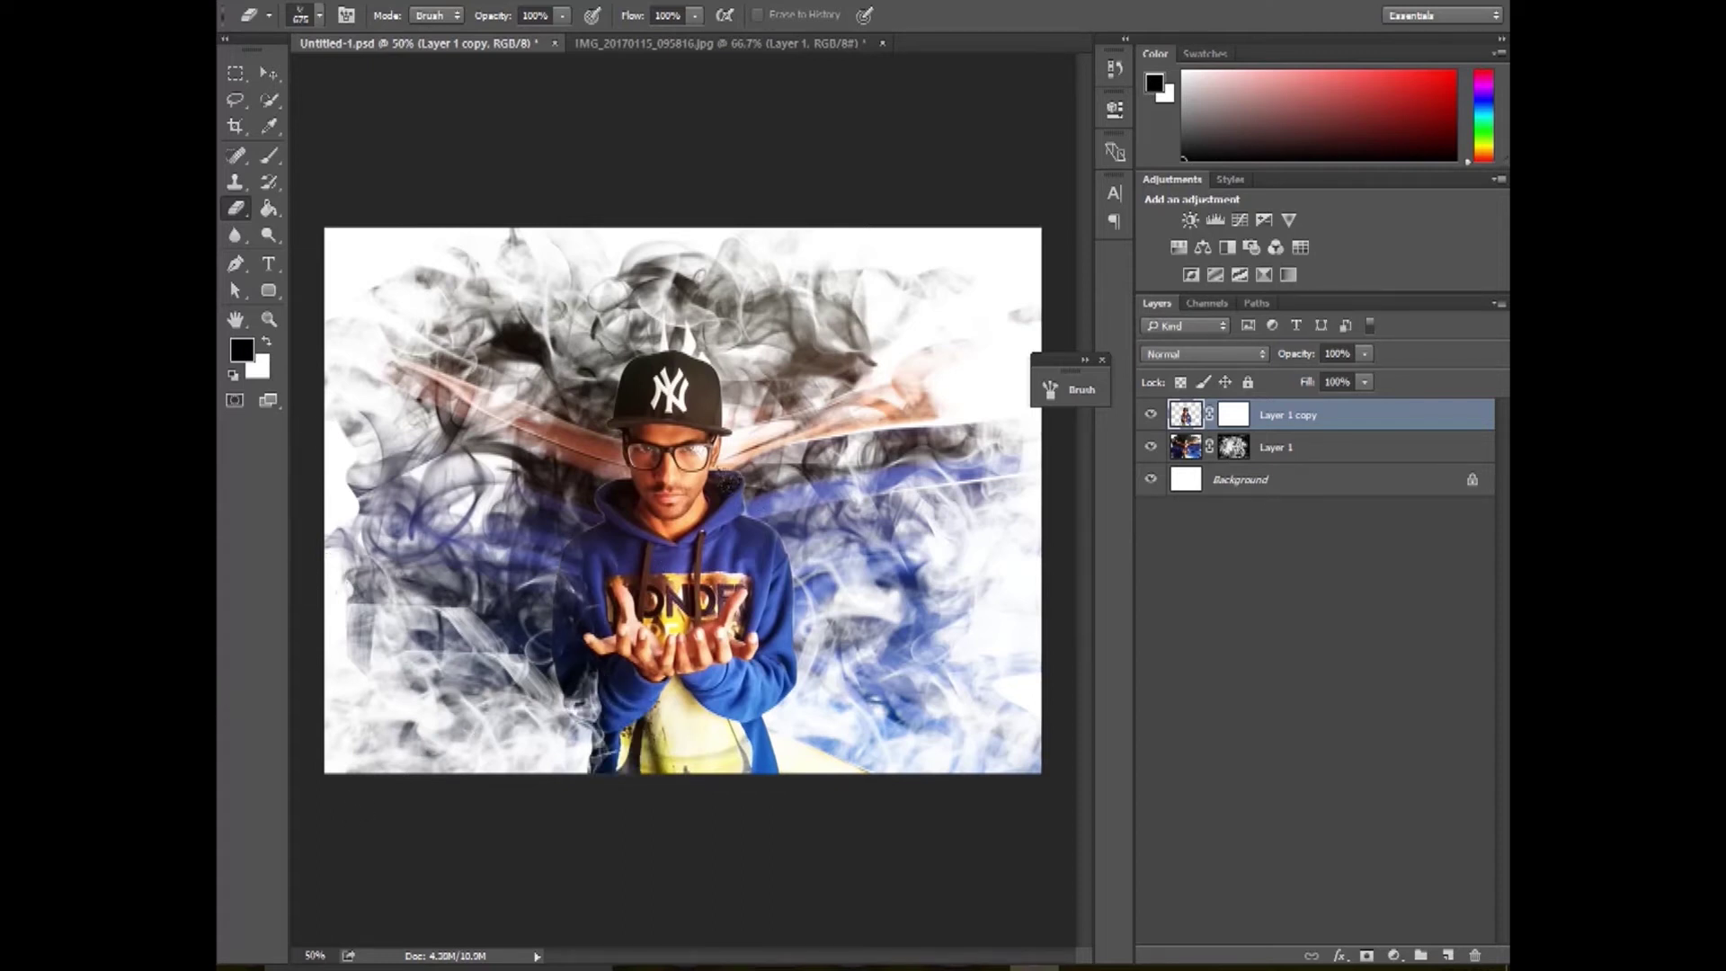
Erase smoke wisps into the opposite hoodie sleeve, the cap and the lower hoodie on Layer 1 copy's image.
left_click(859, 620)
left_click_drag(750, 694, 766, 762)
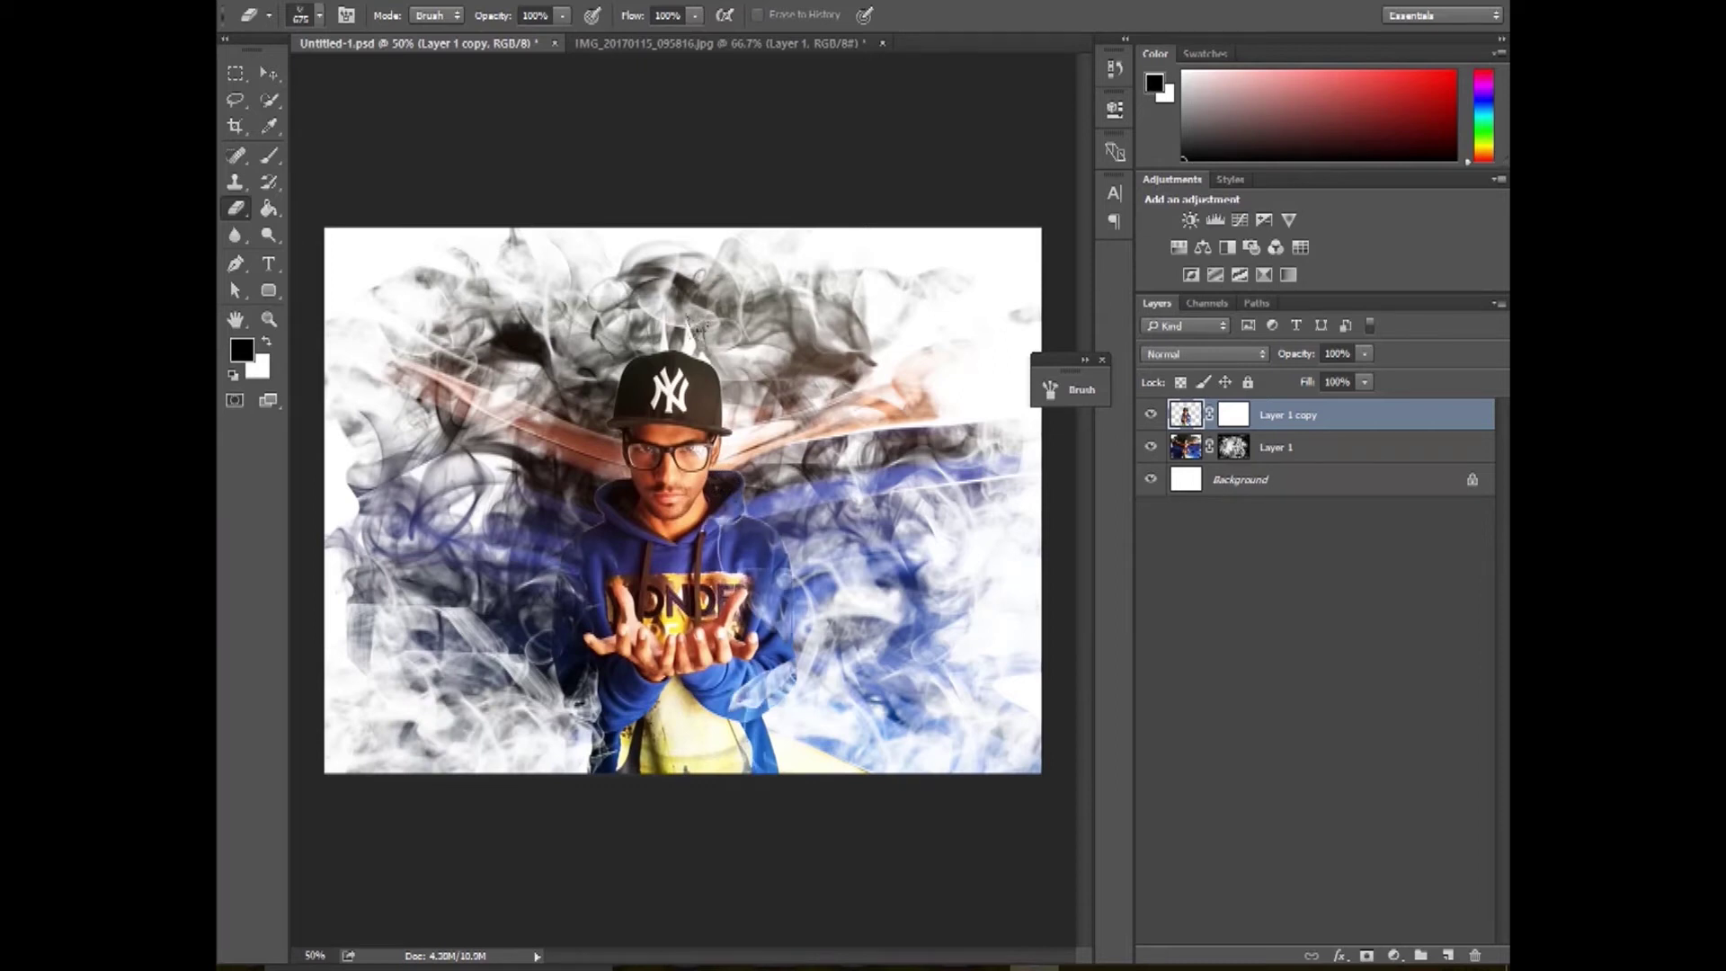
left_click(835, 468)
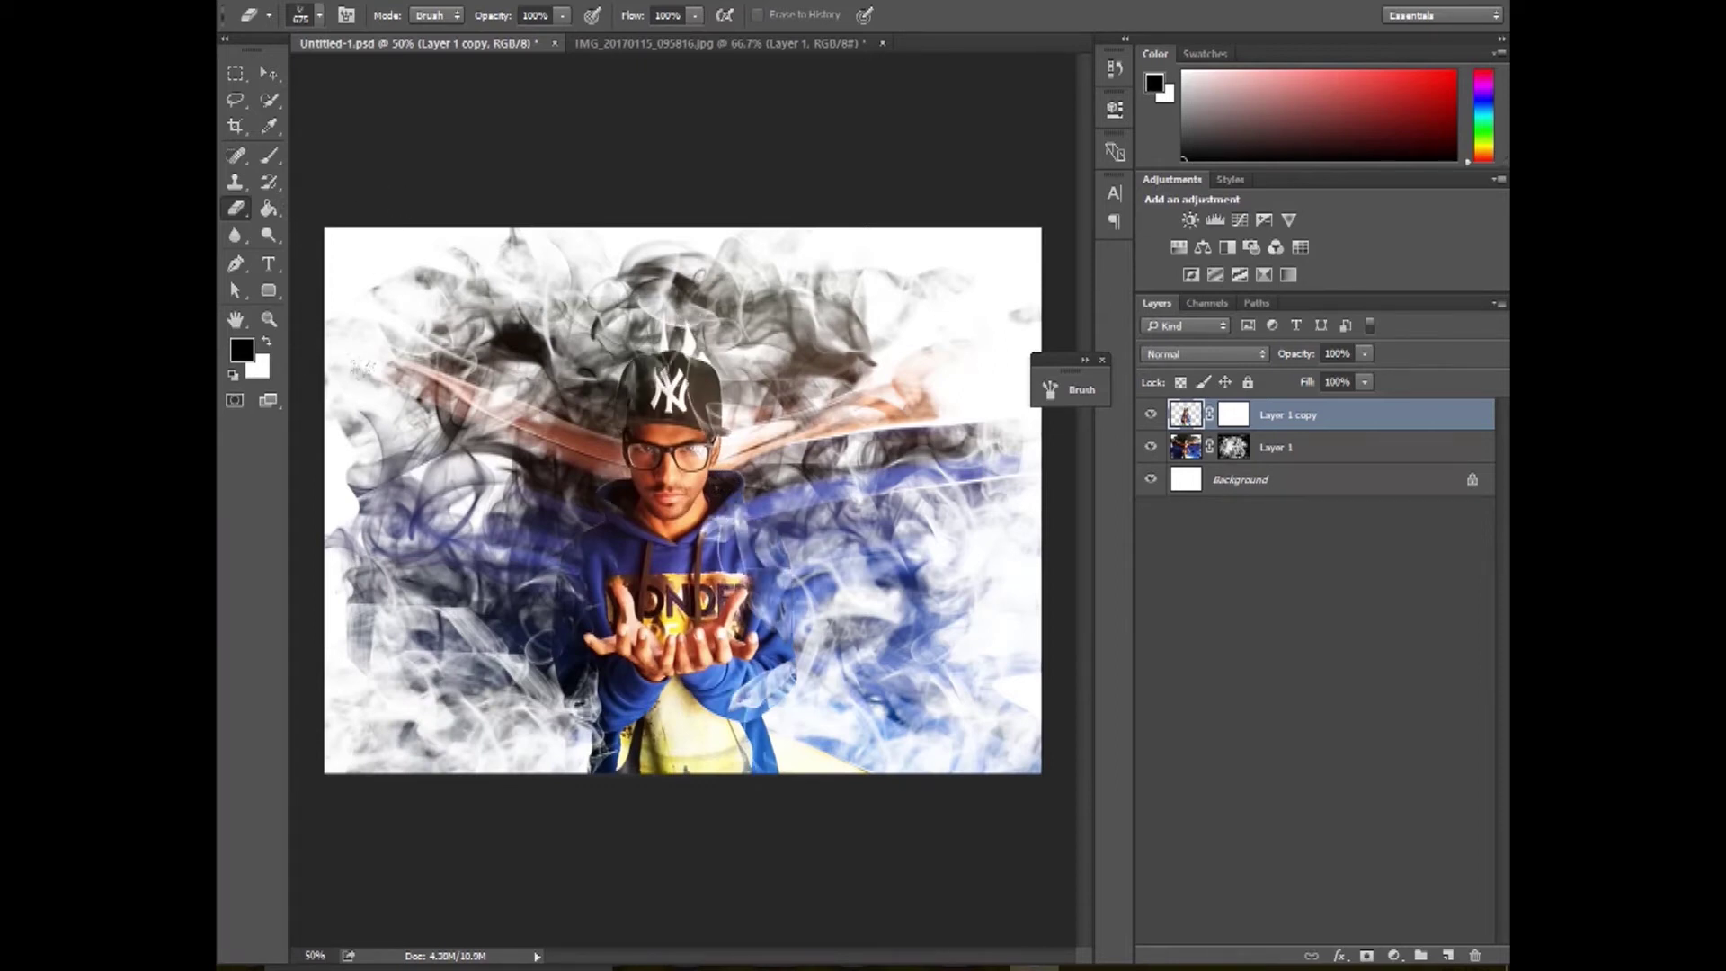
left_click(486, 706)
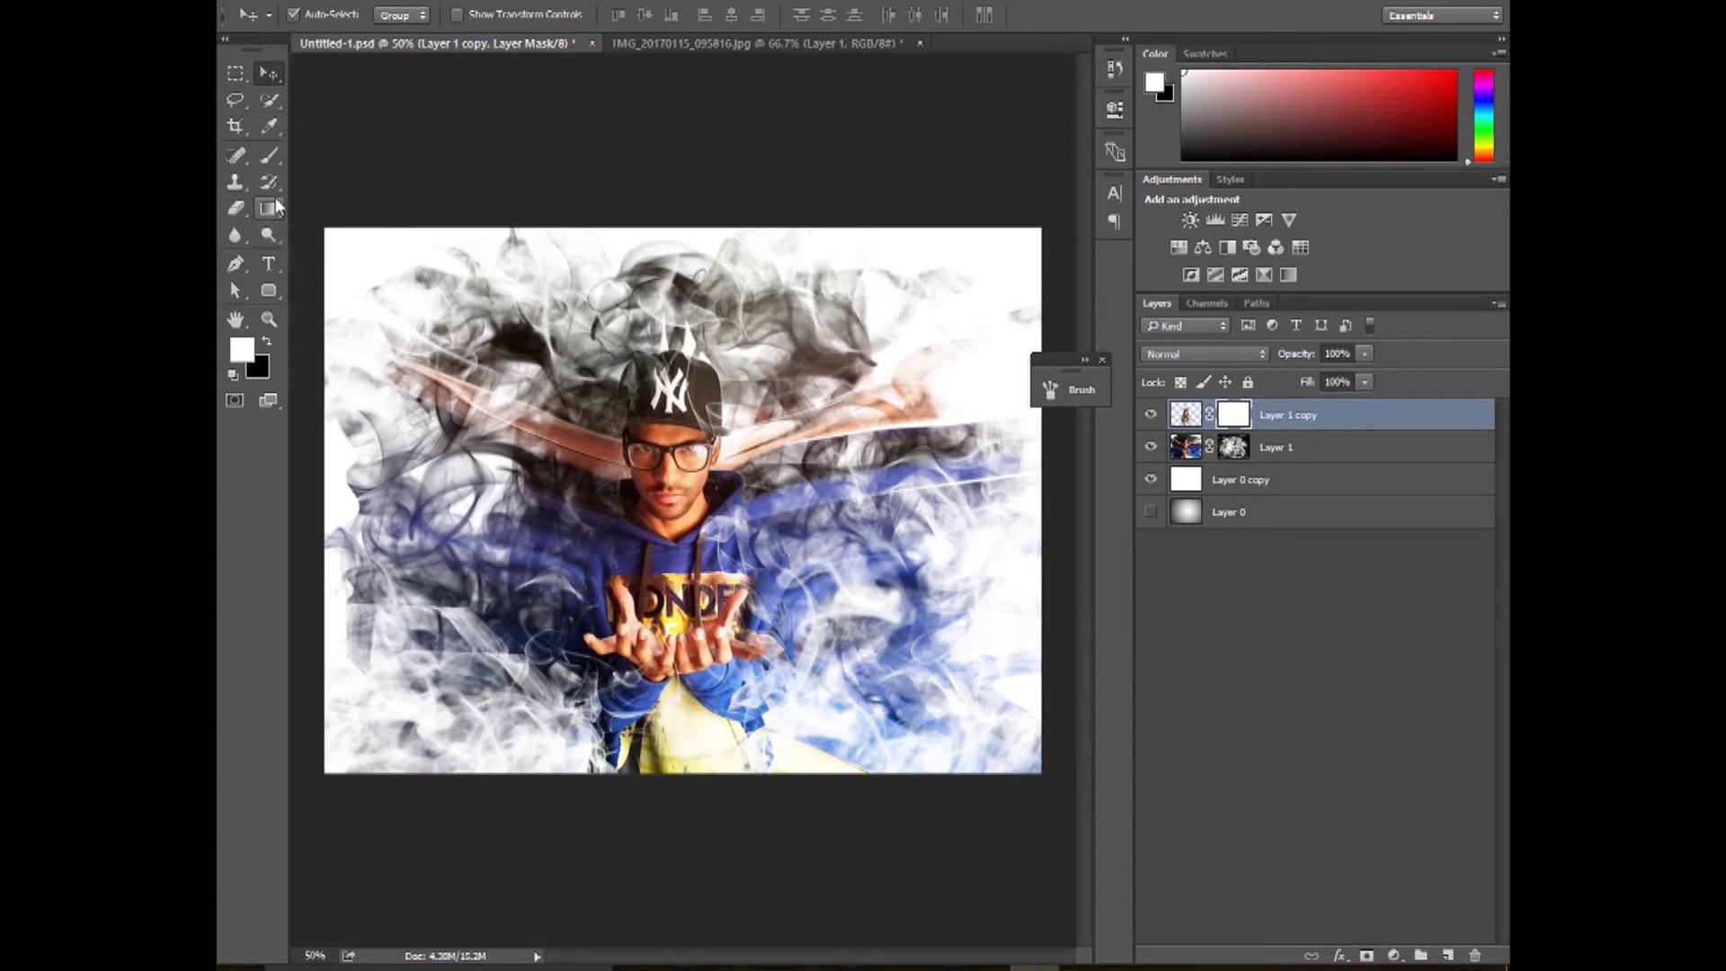
Load a different 675 px smoke brush in the Eraser and stamp it around the cap on Layer 1 copy's mask.
left_click(277, 151)
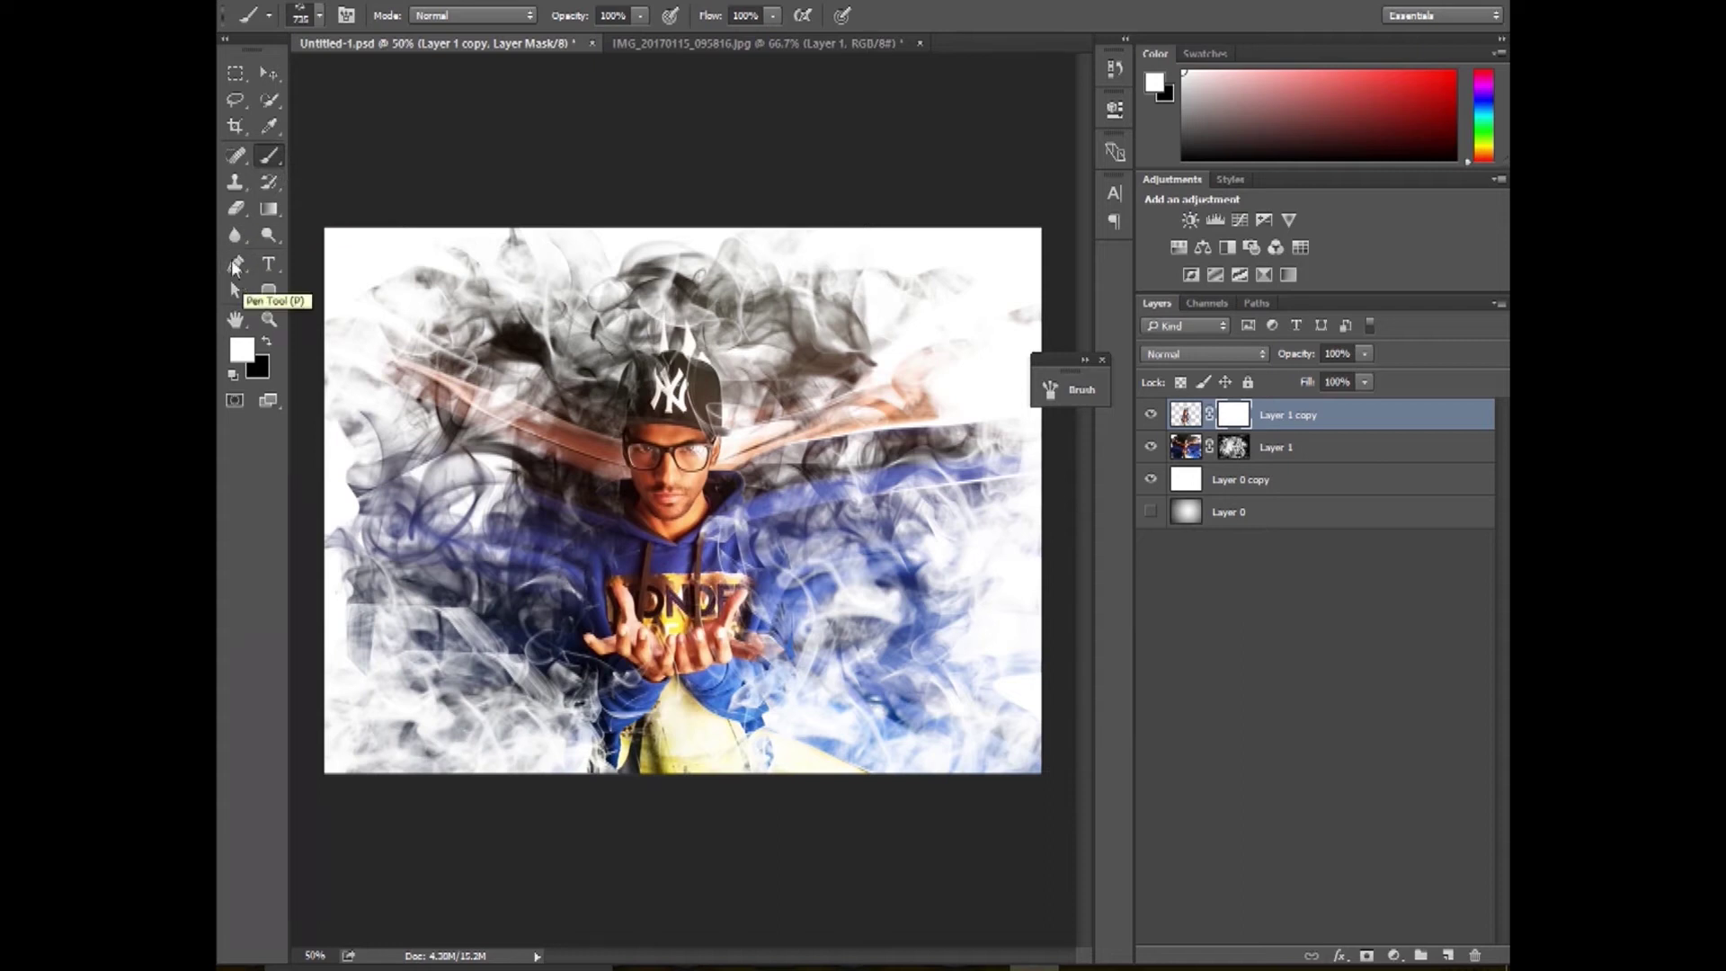
left_click(237, 207)
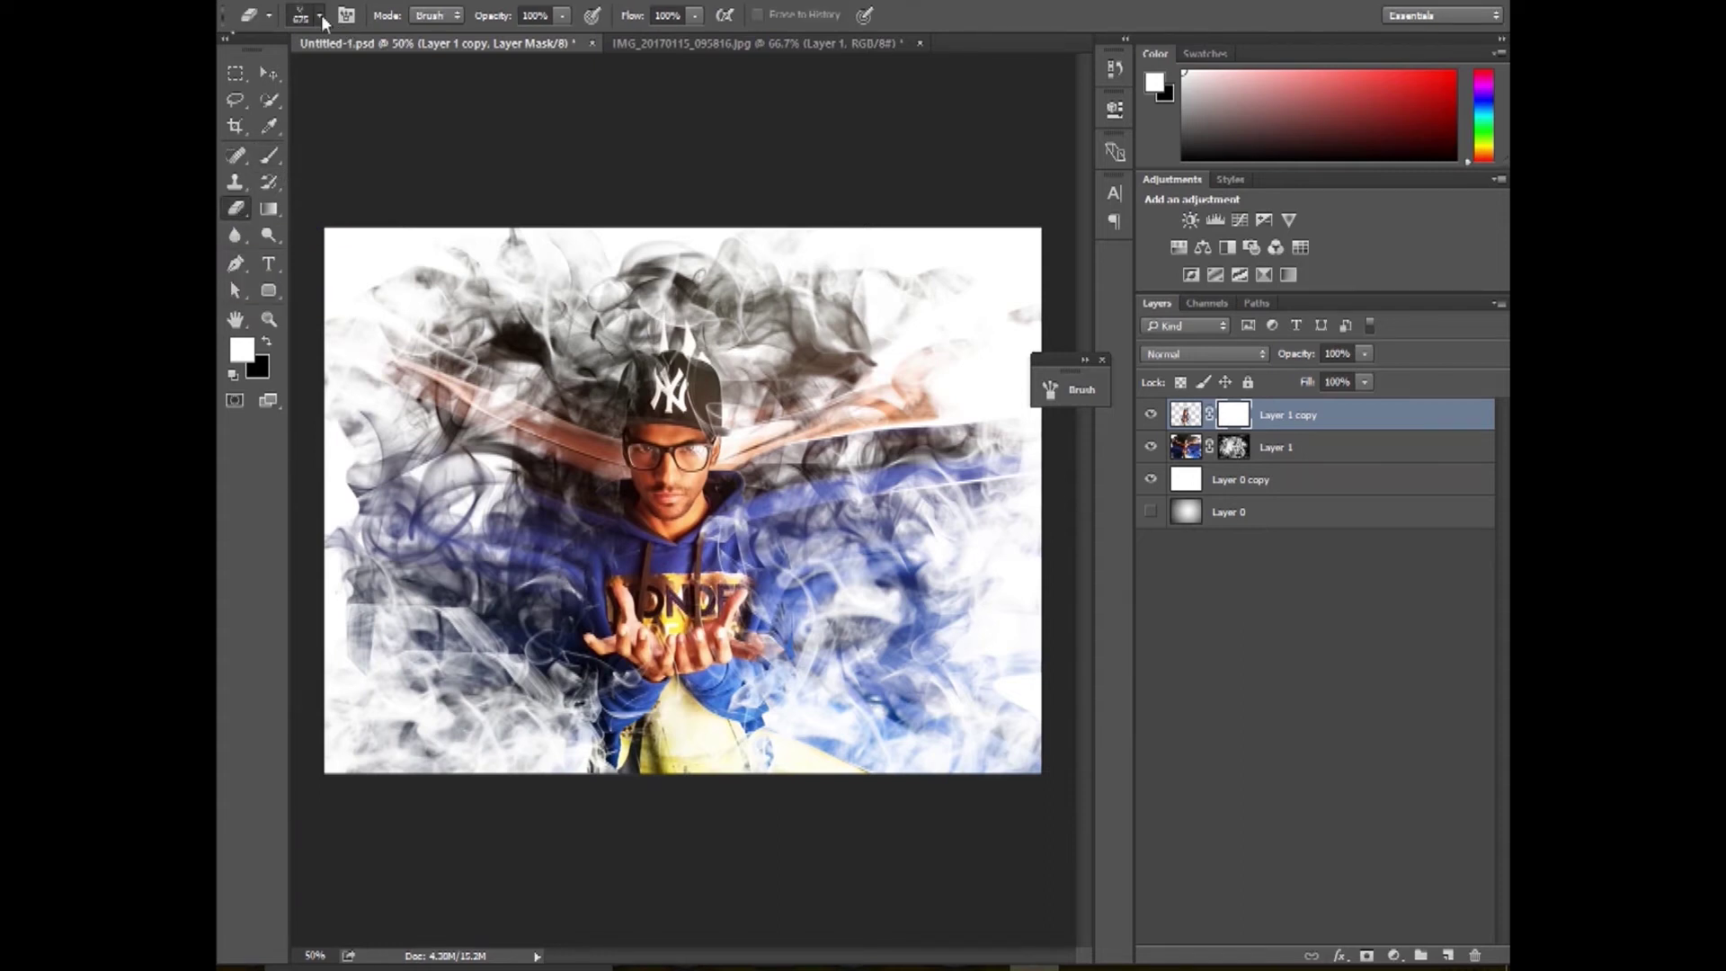
left_click(310, 15)
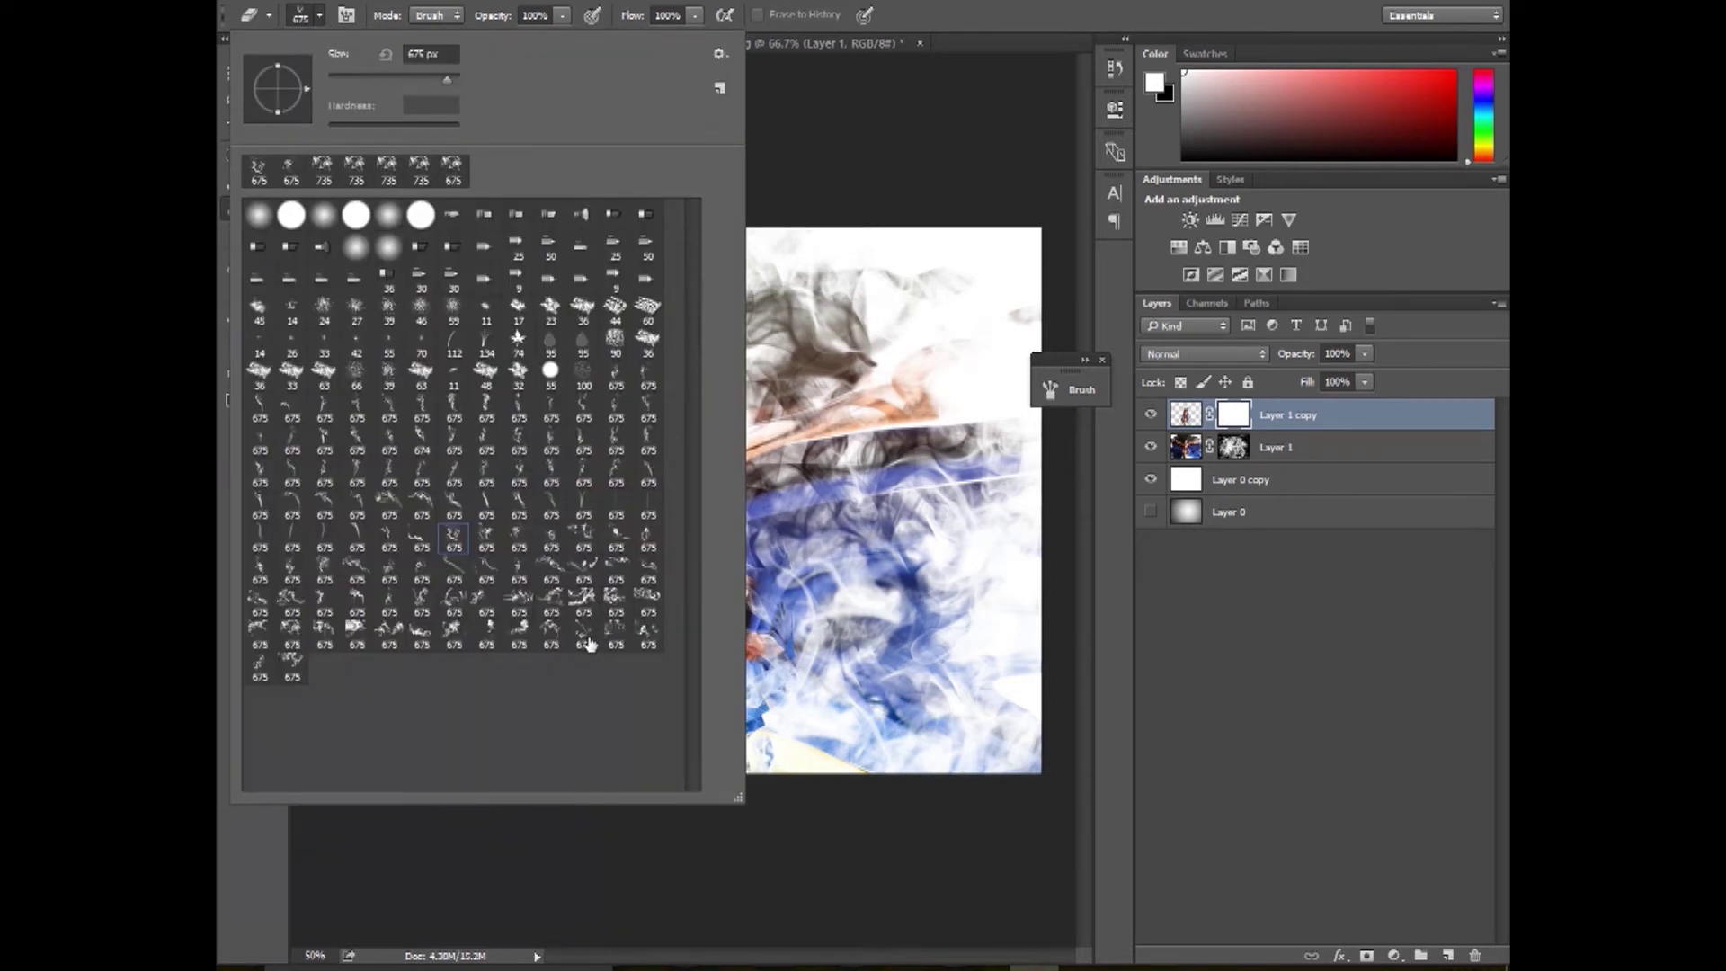
left_click(648, 633)
left_click(760, 23)
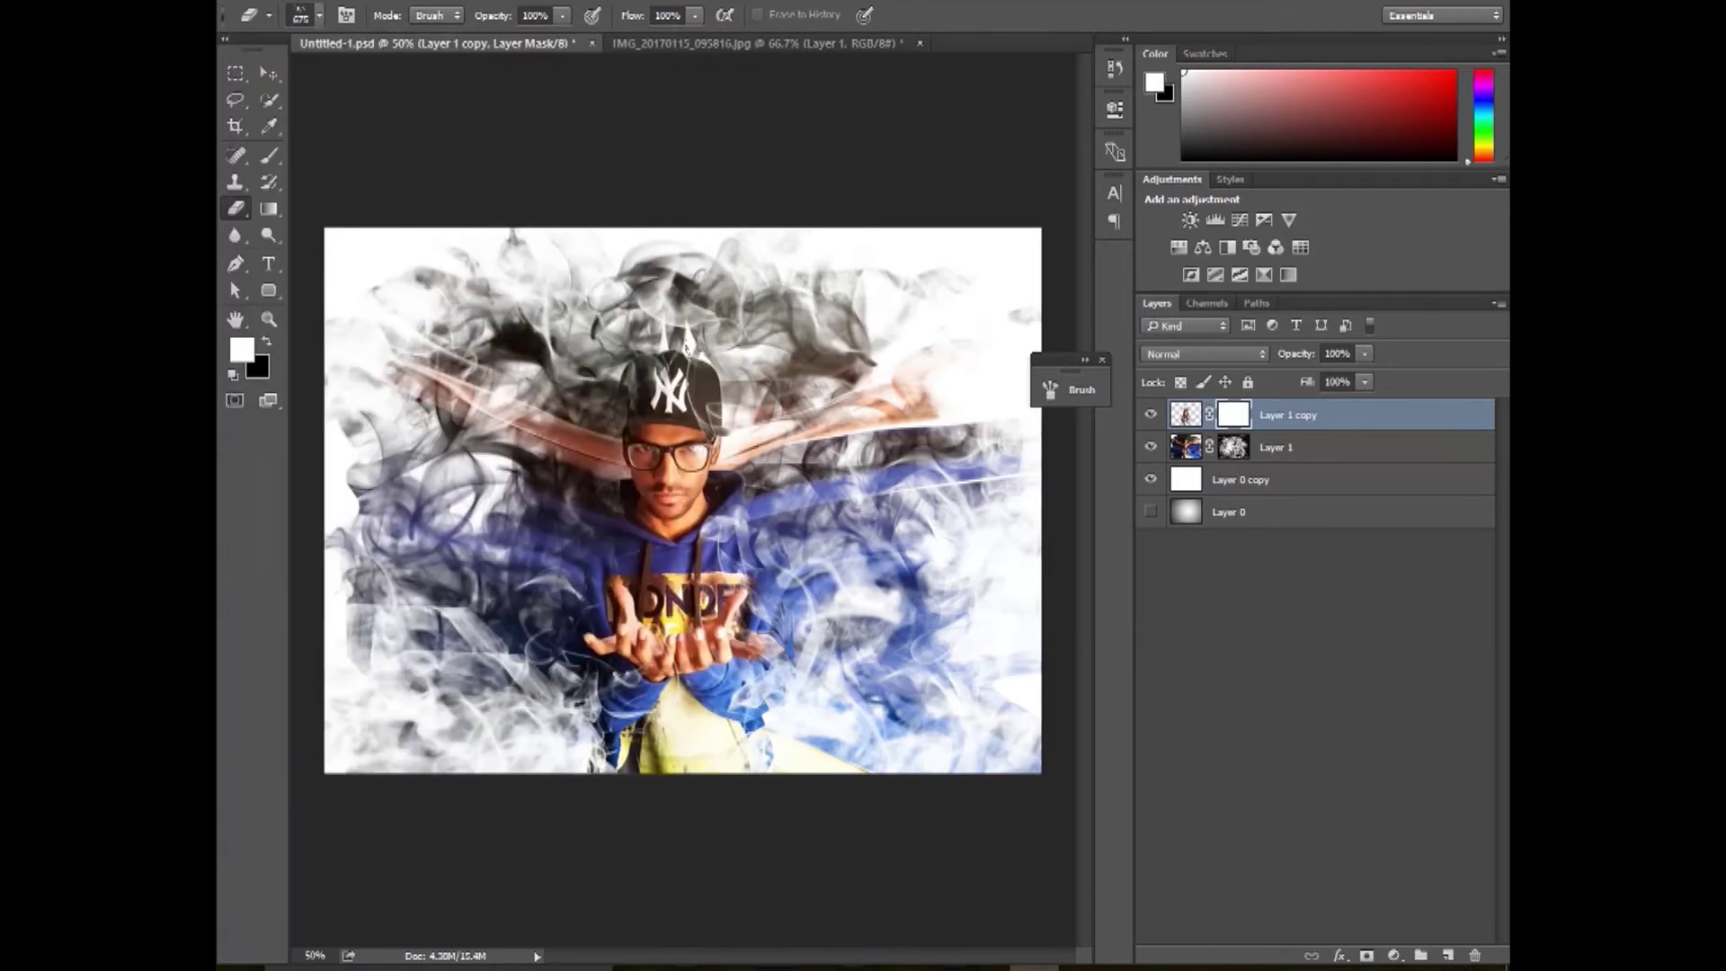
left_click(685, 355)
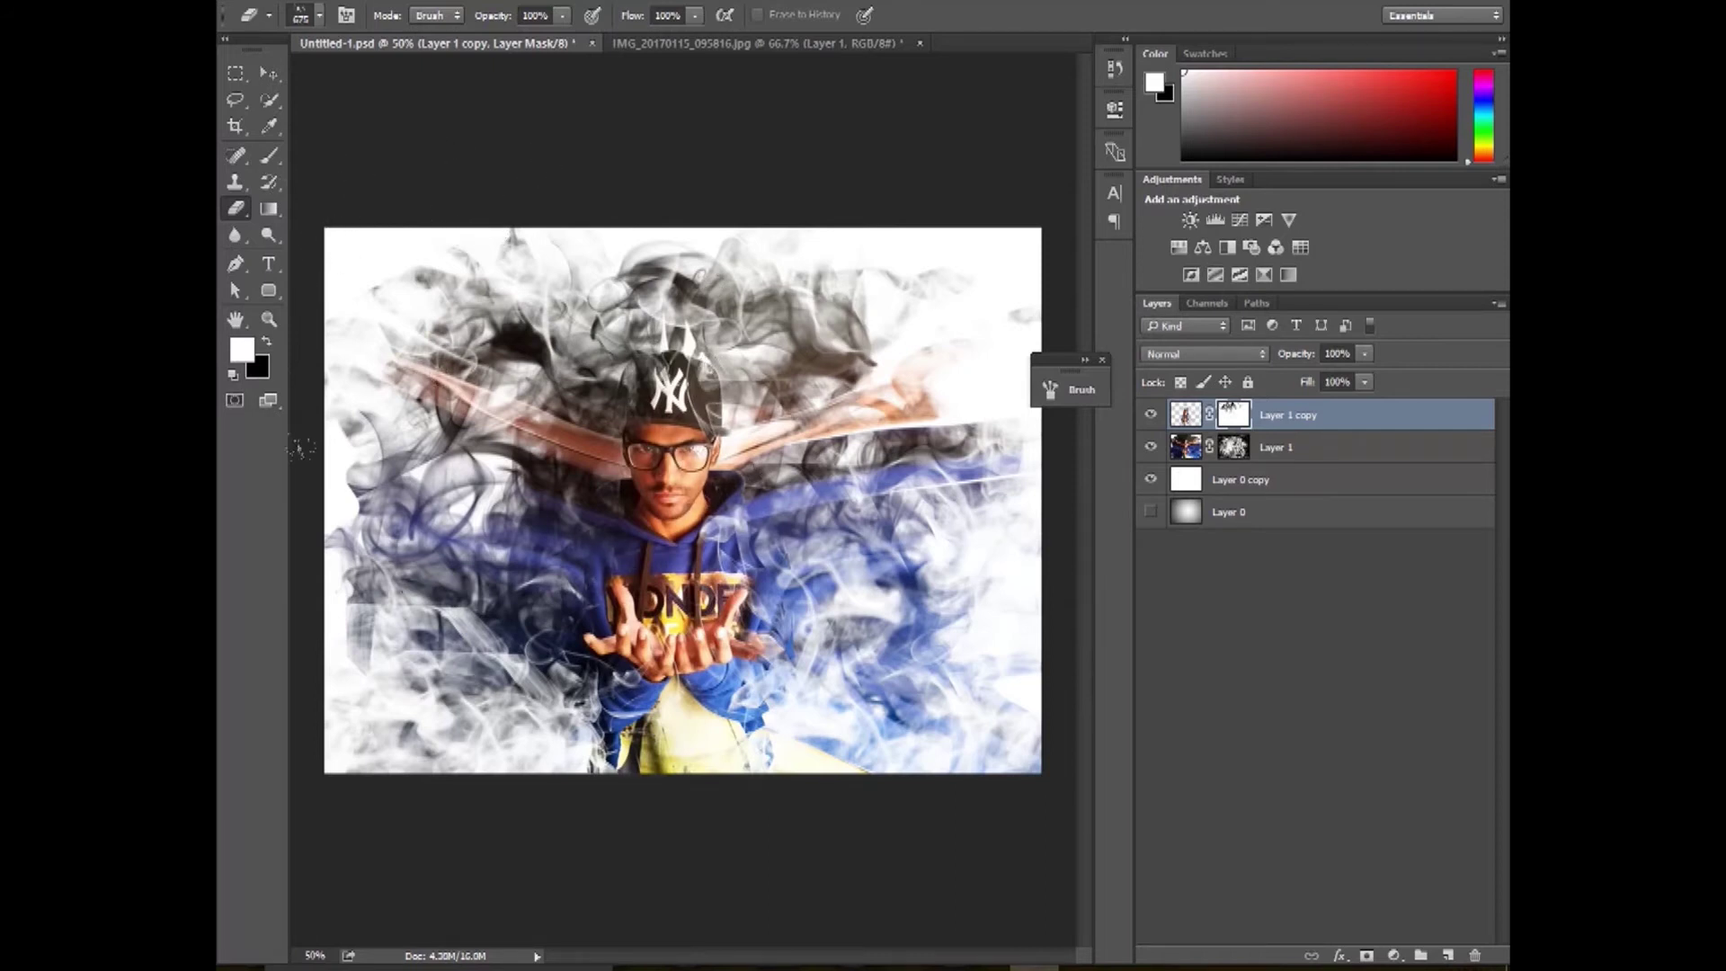
left_click(611, 701)
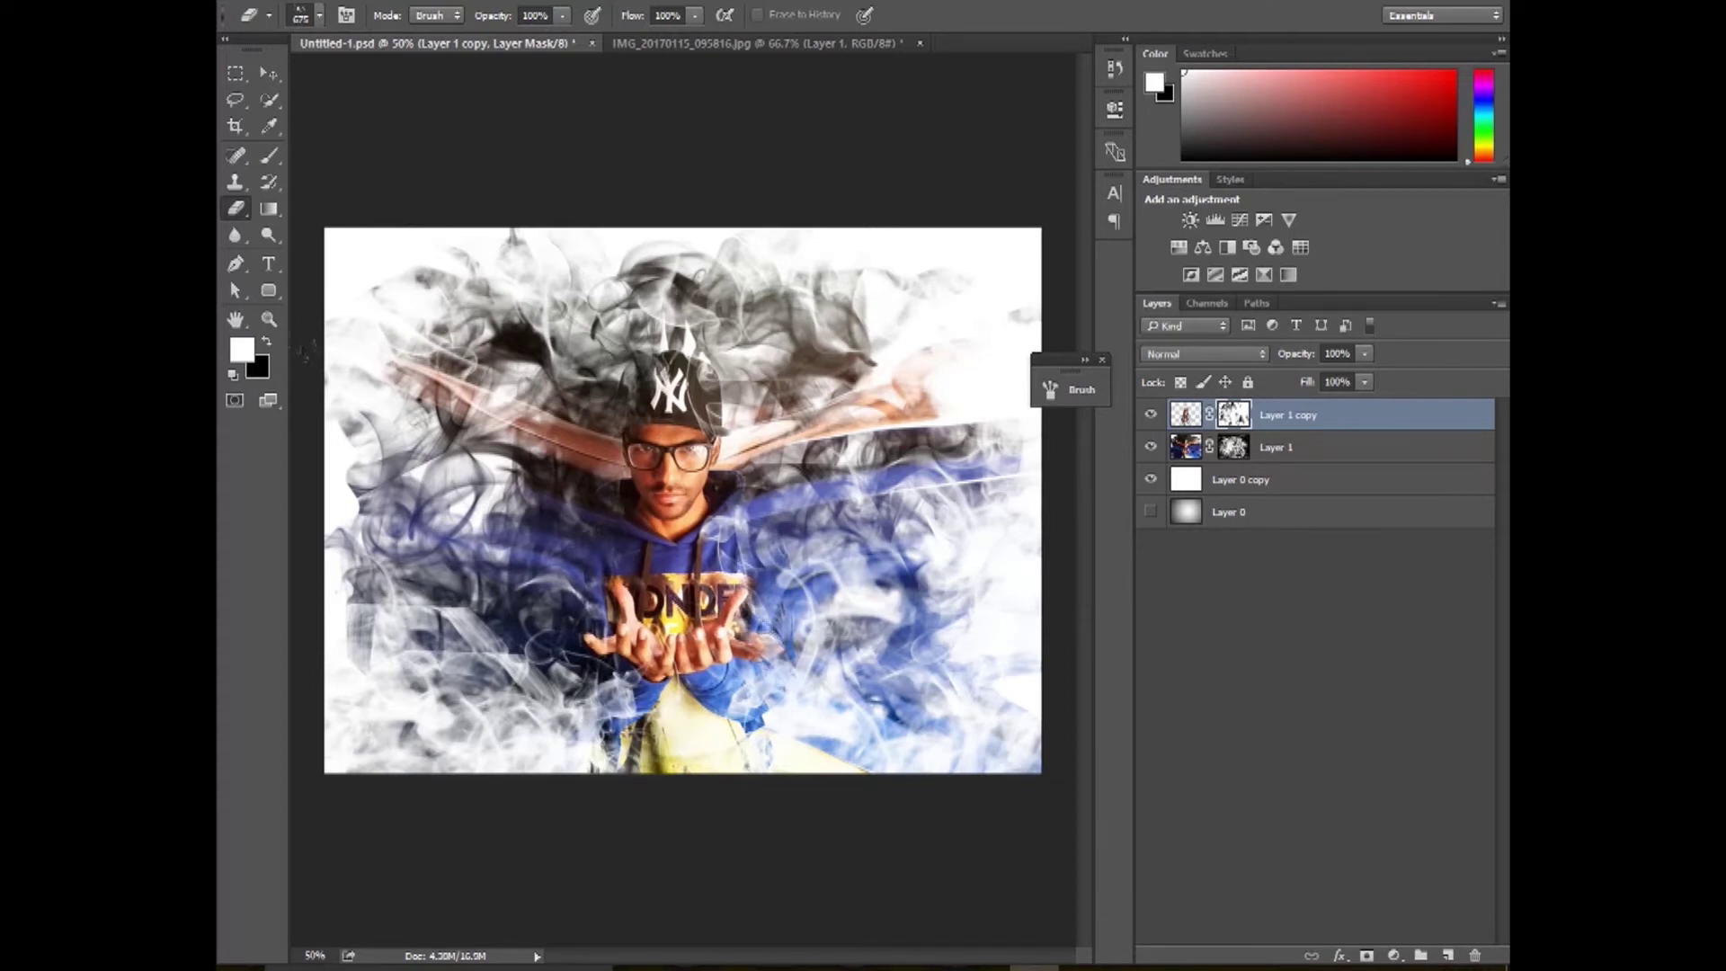
key("ctrl+alt+z")
key("ctrl+alt+z")
key("ctrl+alt+z")
key("ctrl+alt+z")
key("ctrl+alt+z")
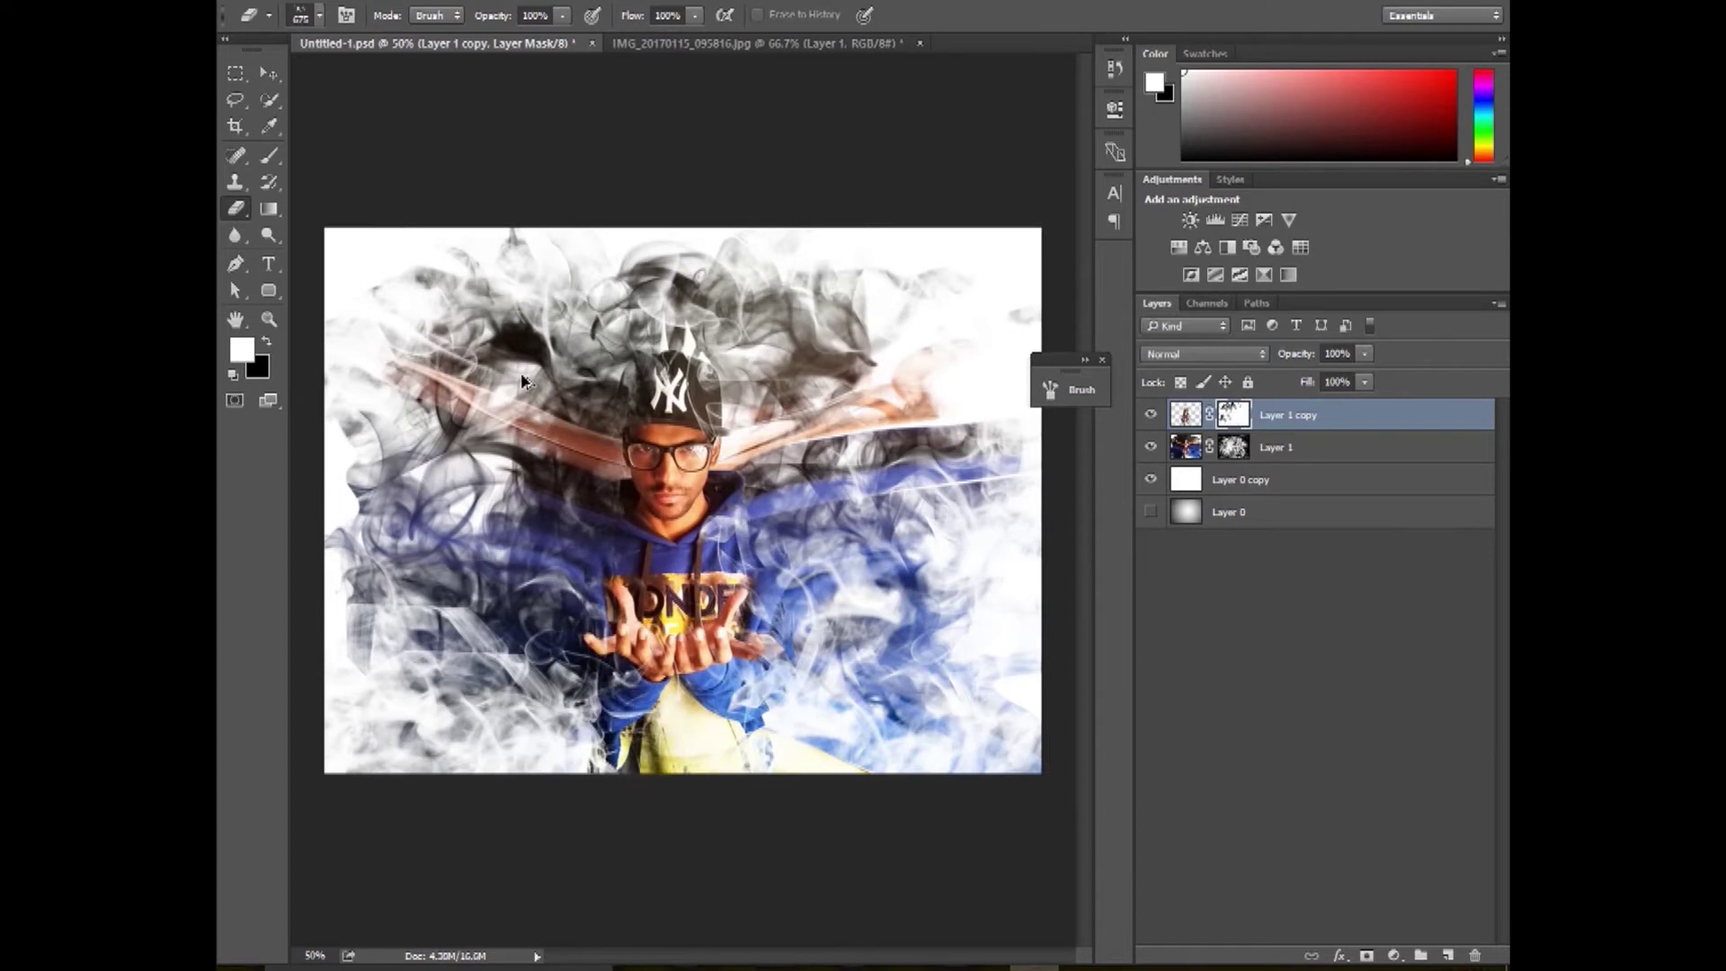
Load another smoke brush, reduce it to 200 px, and stamp it on the cap edges and lower hoodie on Layer 1 copy's mask.
left_click(320, 16)
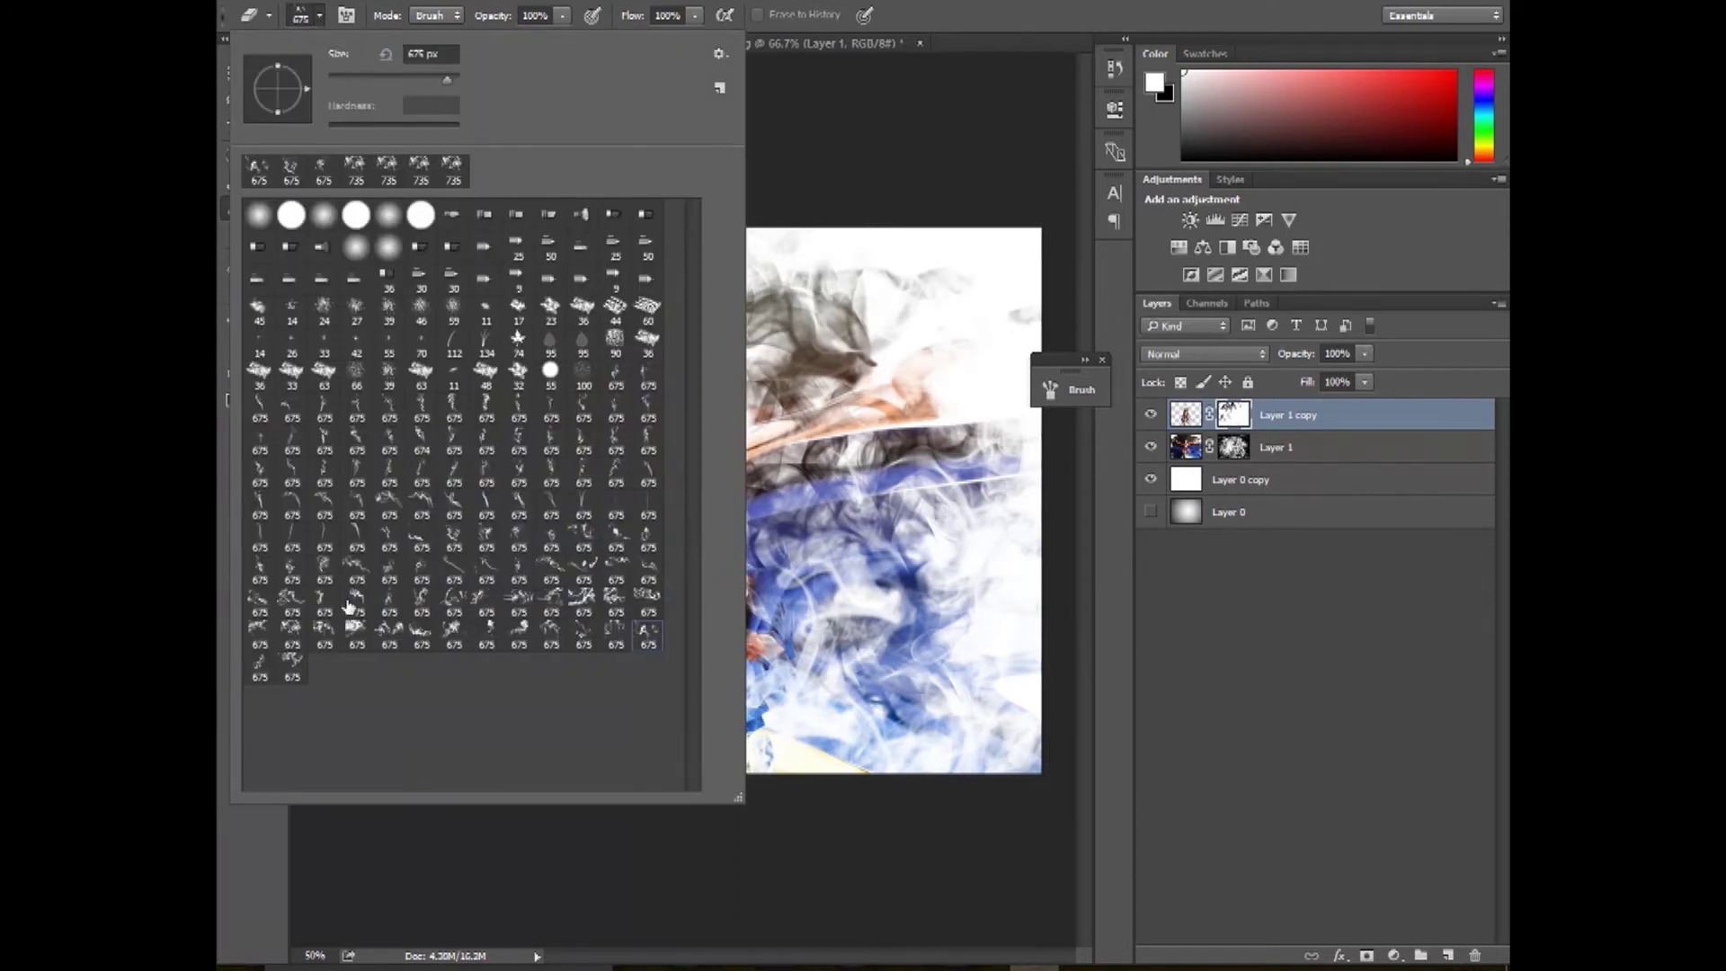
double_click(321, 600)
left_click(707, 467)
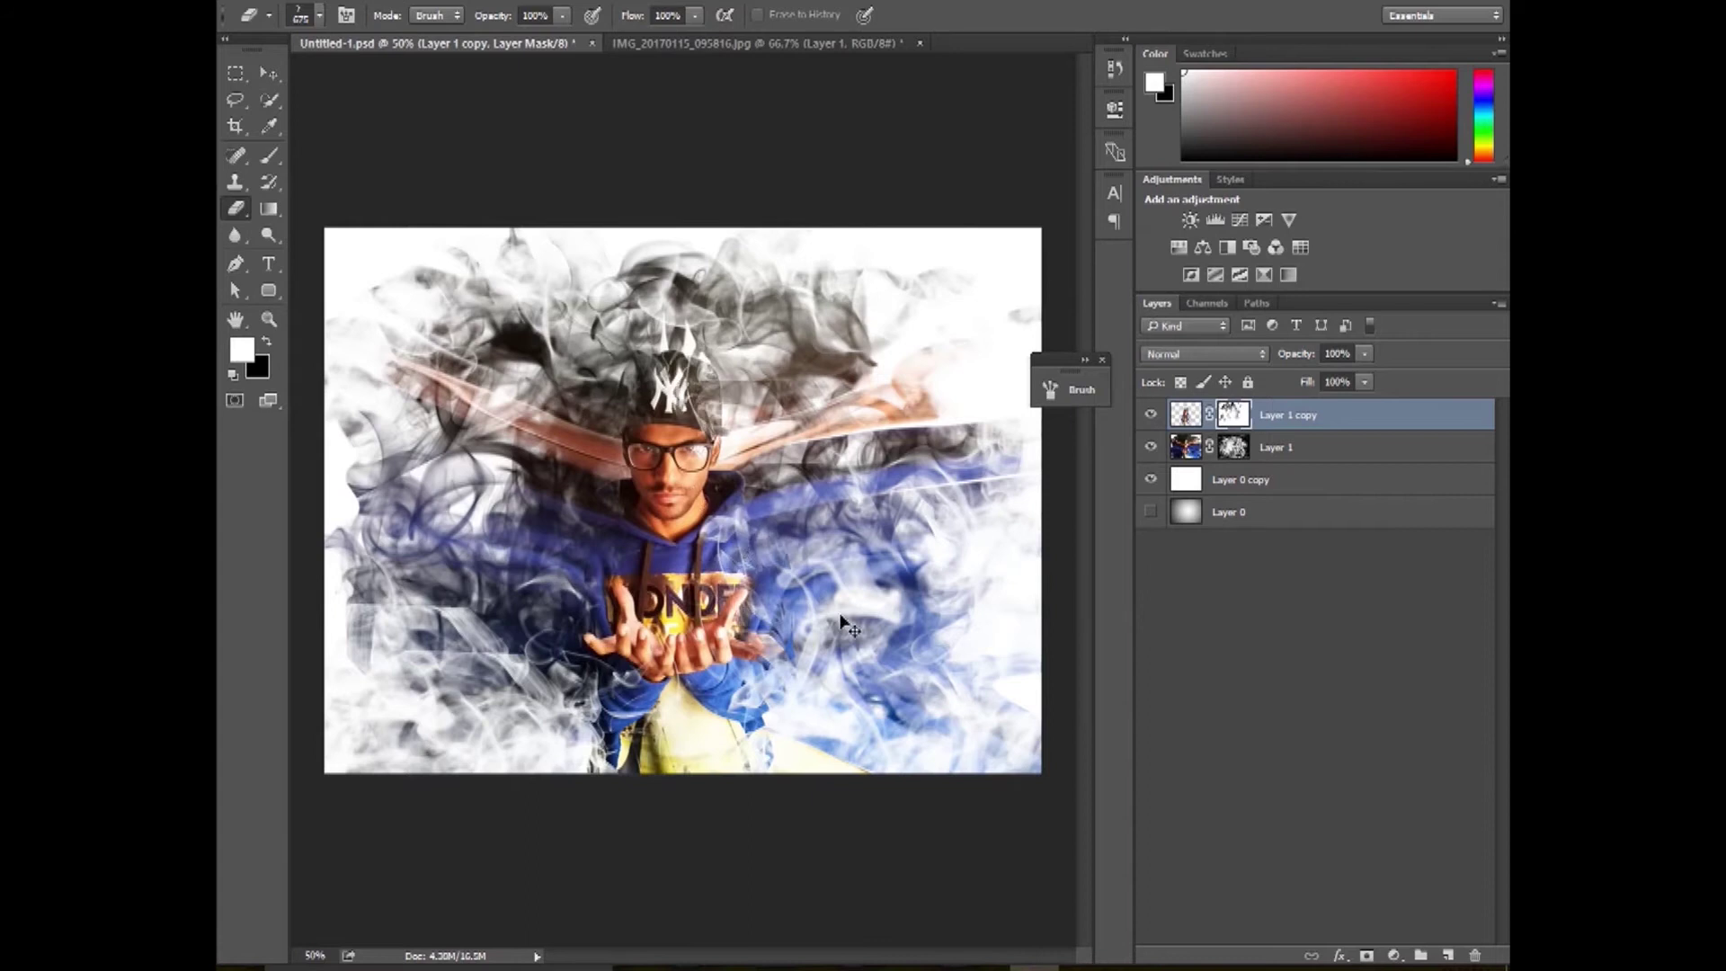
key("ctrl+z")
left_click(704, 370)
key("ctrl+z")
left_click(704, 367)
left_click(608, 365)
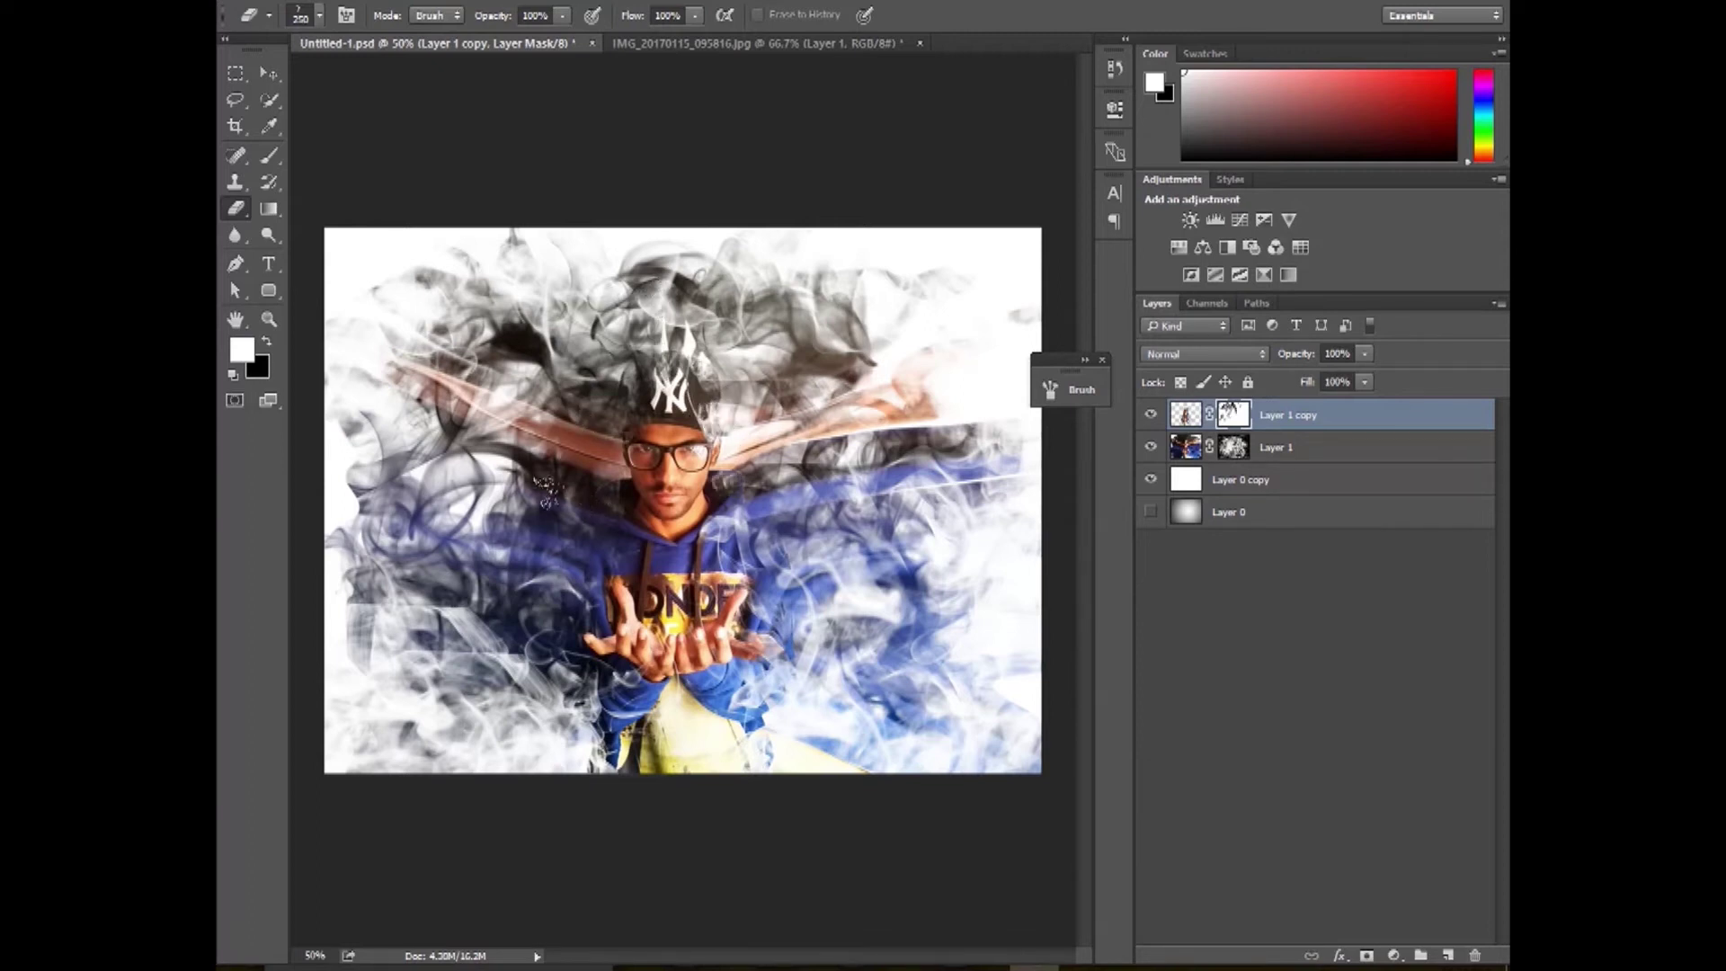
left_click(666, 712)
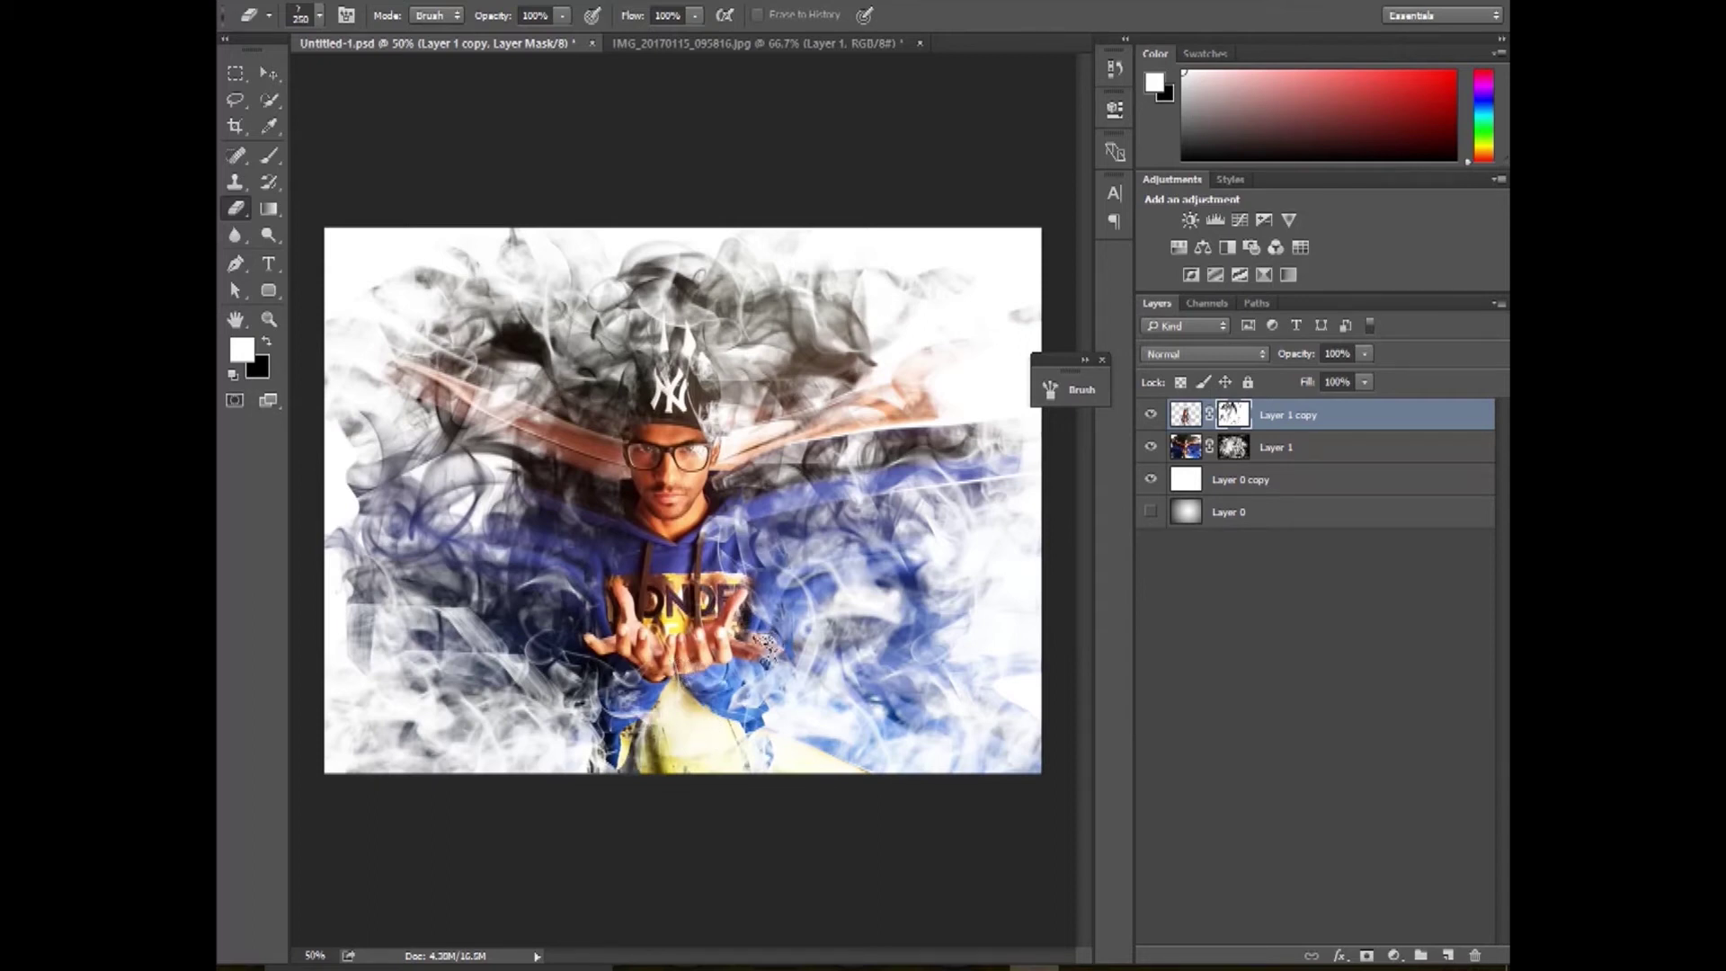
Target Layer 1's image, enlarge the Eraser brush to about 1100 px, and break up the stretched streaks on the canvas's right side.
left_click(1231, 448)
left_click(874, 476)
key("ctrl+z")
key("bracketright")
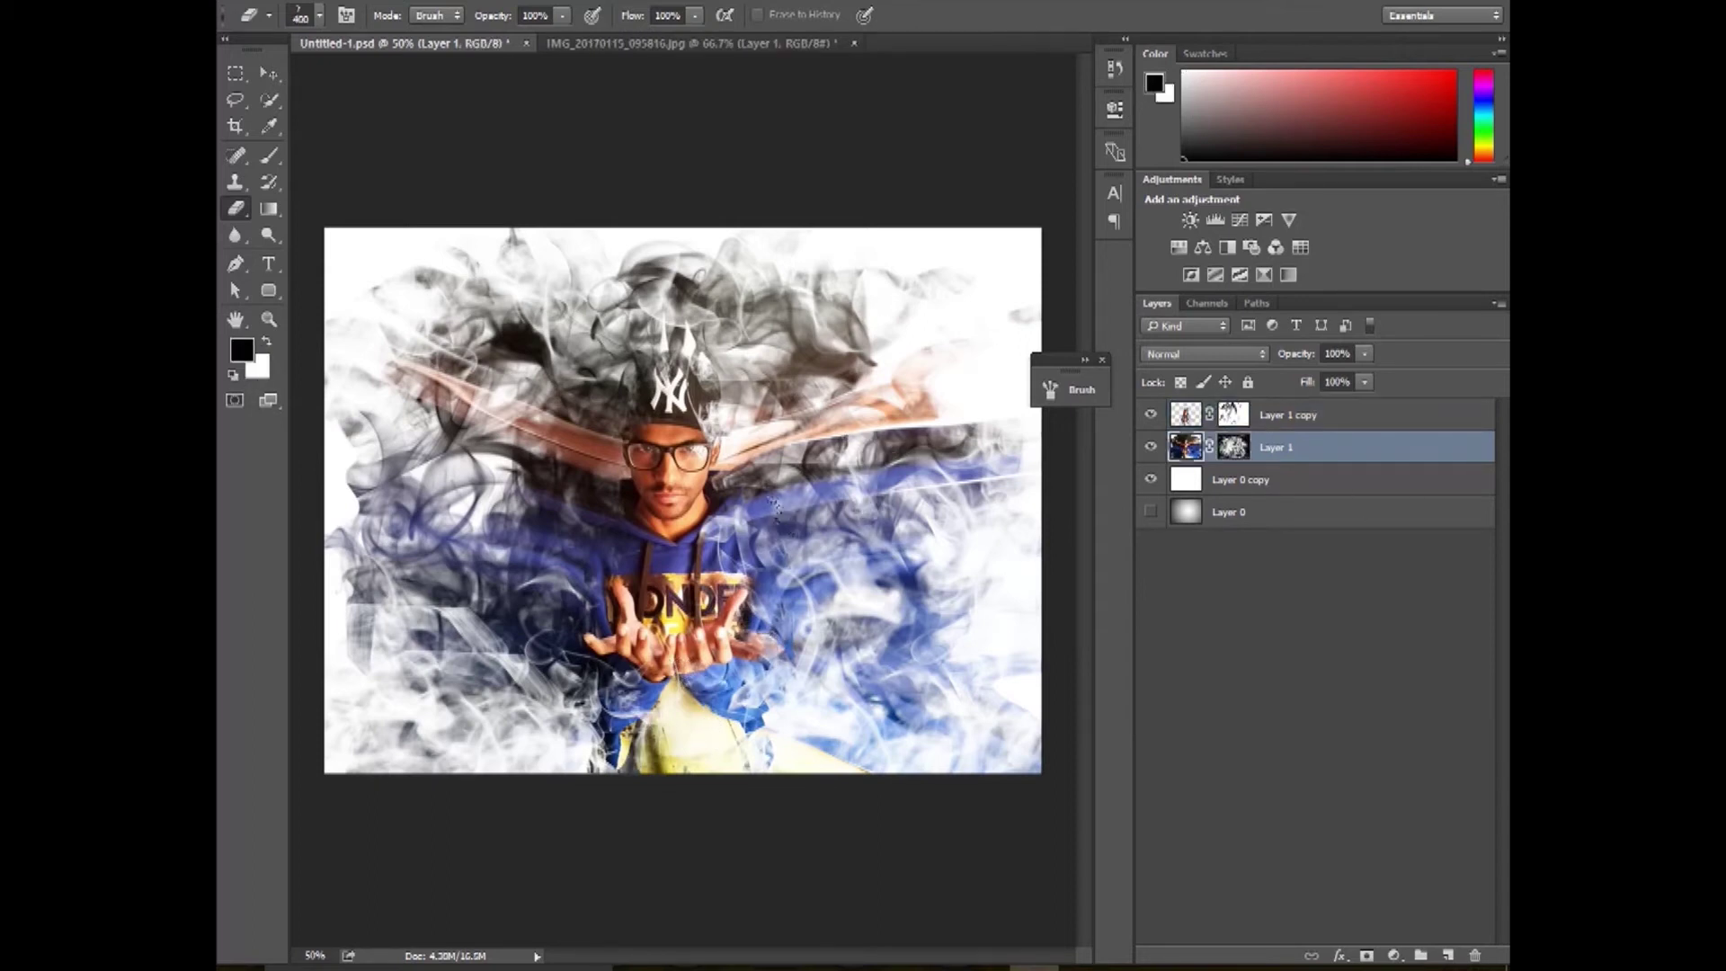
key("bracketright")
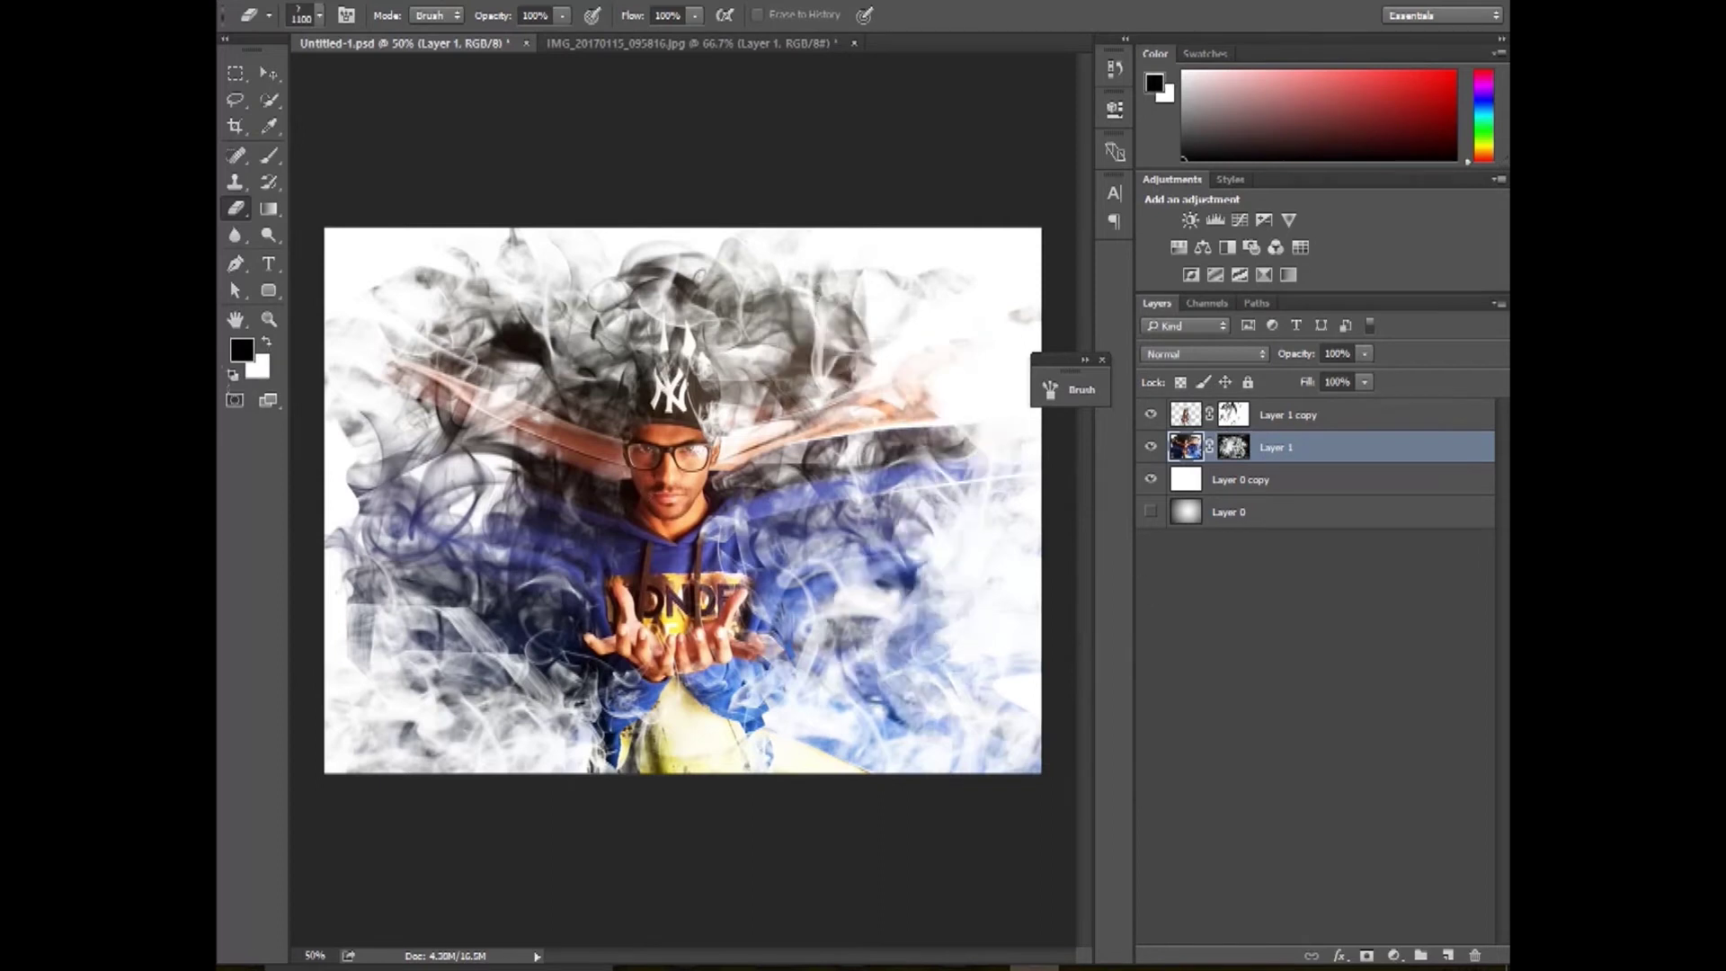
left_click(1057, 381)
mouse_move(1011, 616)
left_mouse_down()
mouse_move(945, 596)
mouse_move(945, 618)
left_mouse_up()
left_click(993, 375)
Stamp the enlarged smoke Eraser into the canvas's left side on Layer 1, comparing stamps with undo and removing the excess.
left_click(432, 492)
left_click(517, 557)
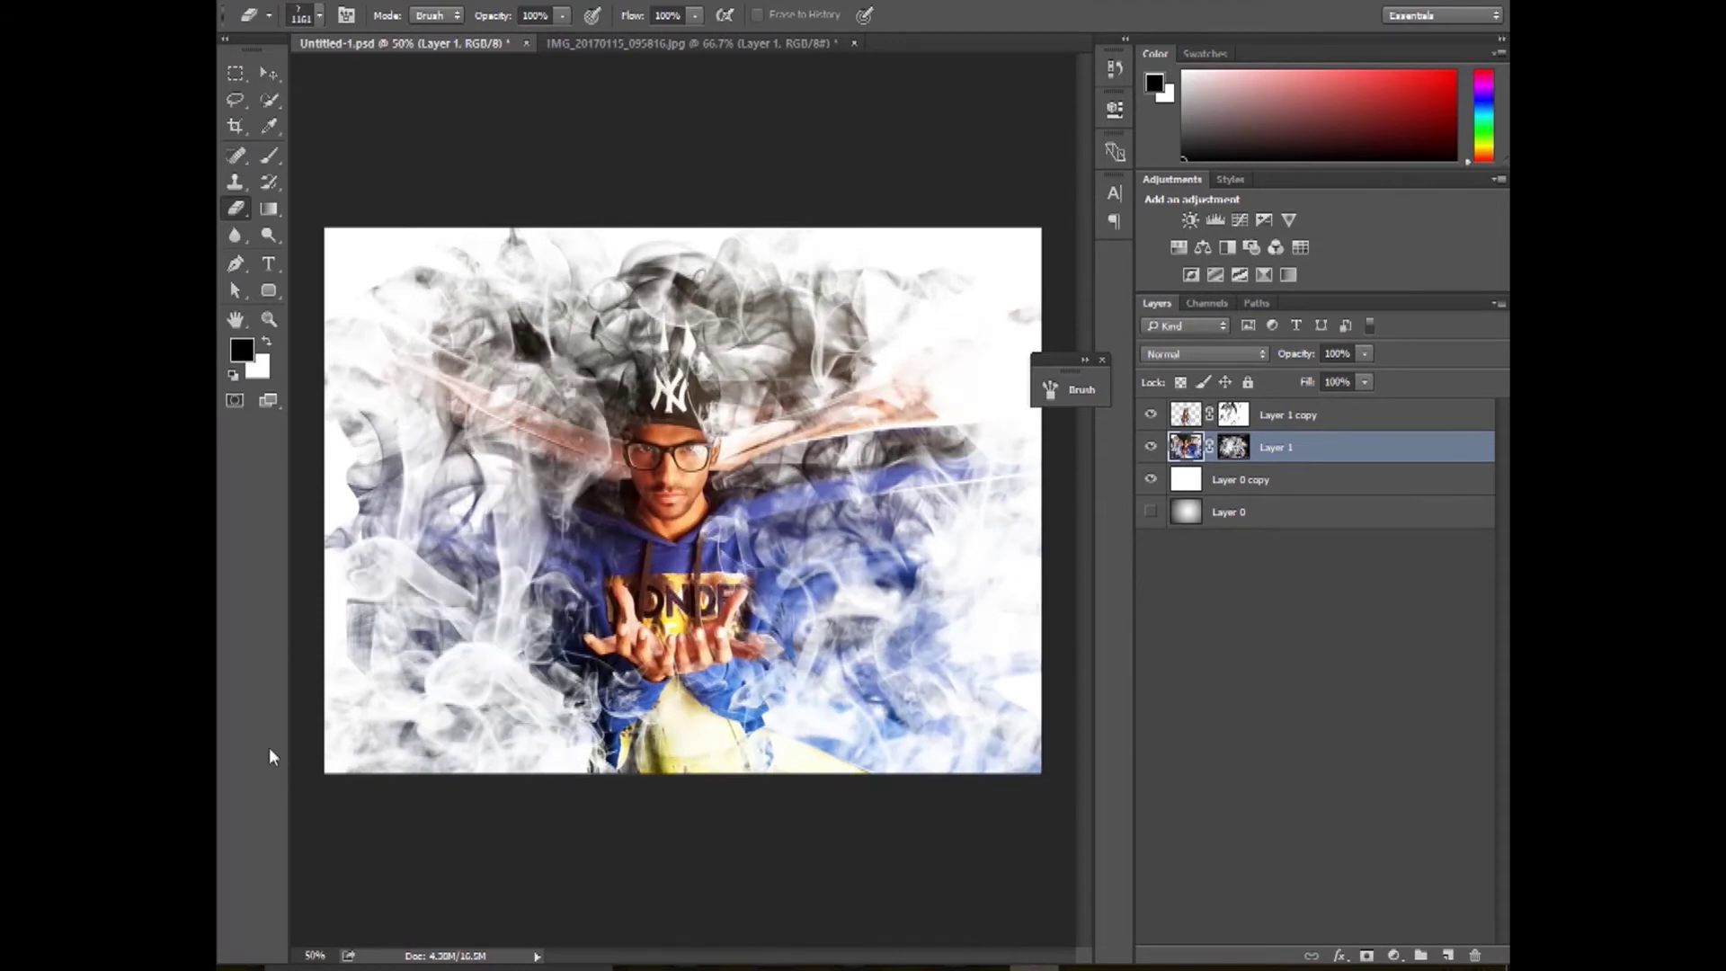
key("ctrl+z")
left_click(486, 630)
key("ctrl+z")
key("ctrl+z")
key("ctrl+z")
key("ctrl+z")
key("ctrl+z")
key("ctrl+z")
key("ctrl+z")
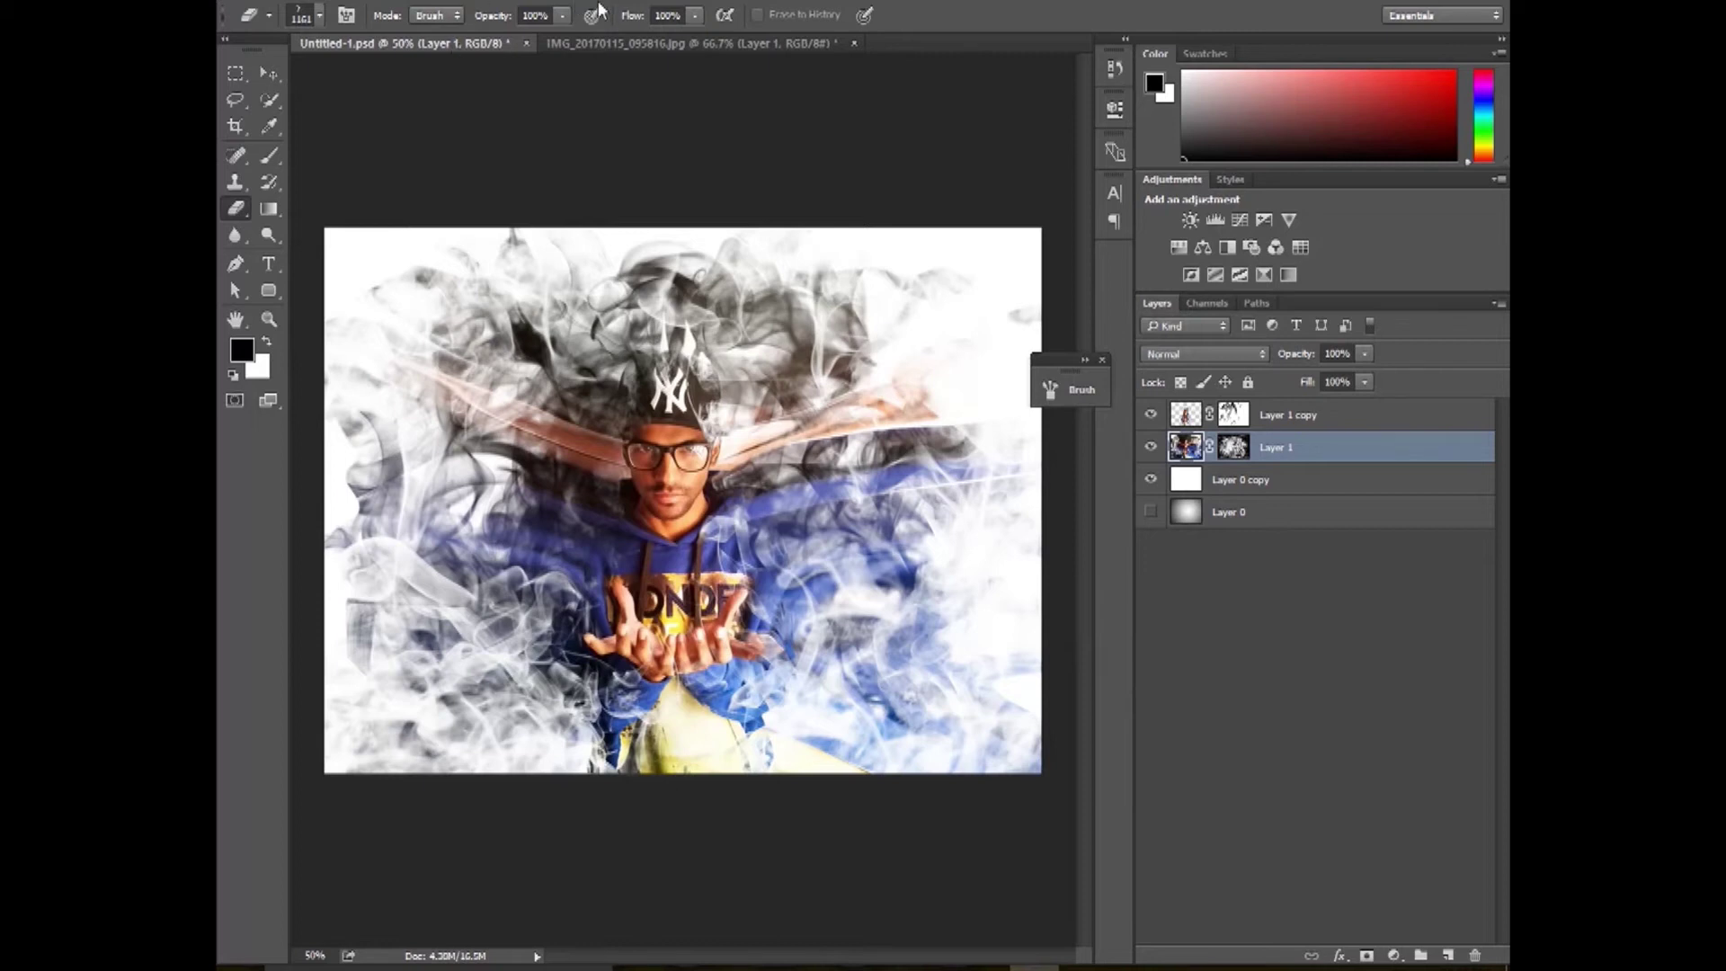
Lower the Eraser opacity to 38% and softly fade the smoke on both sides of the man on Layer 1.
left_click(562, 15)
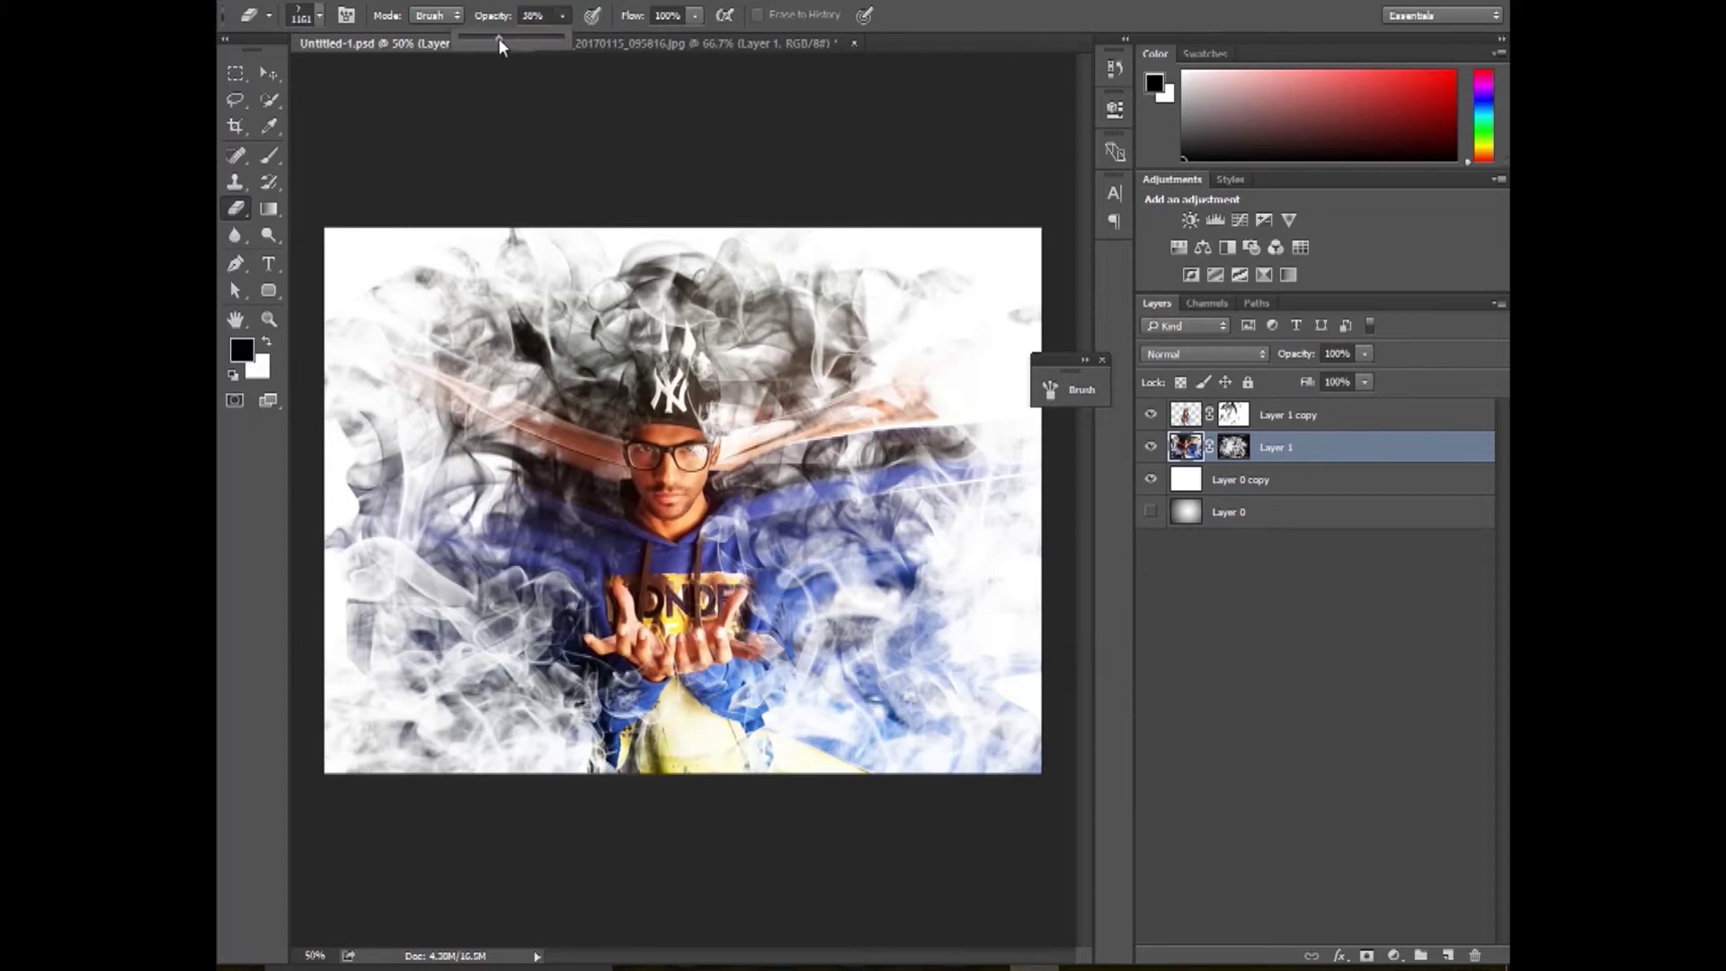
left_click(608, 207)
left_click(890, 584)
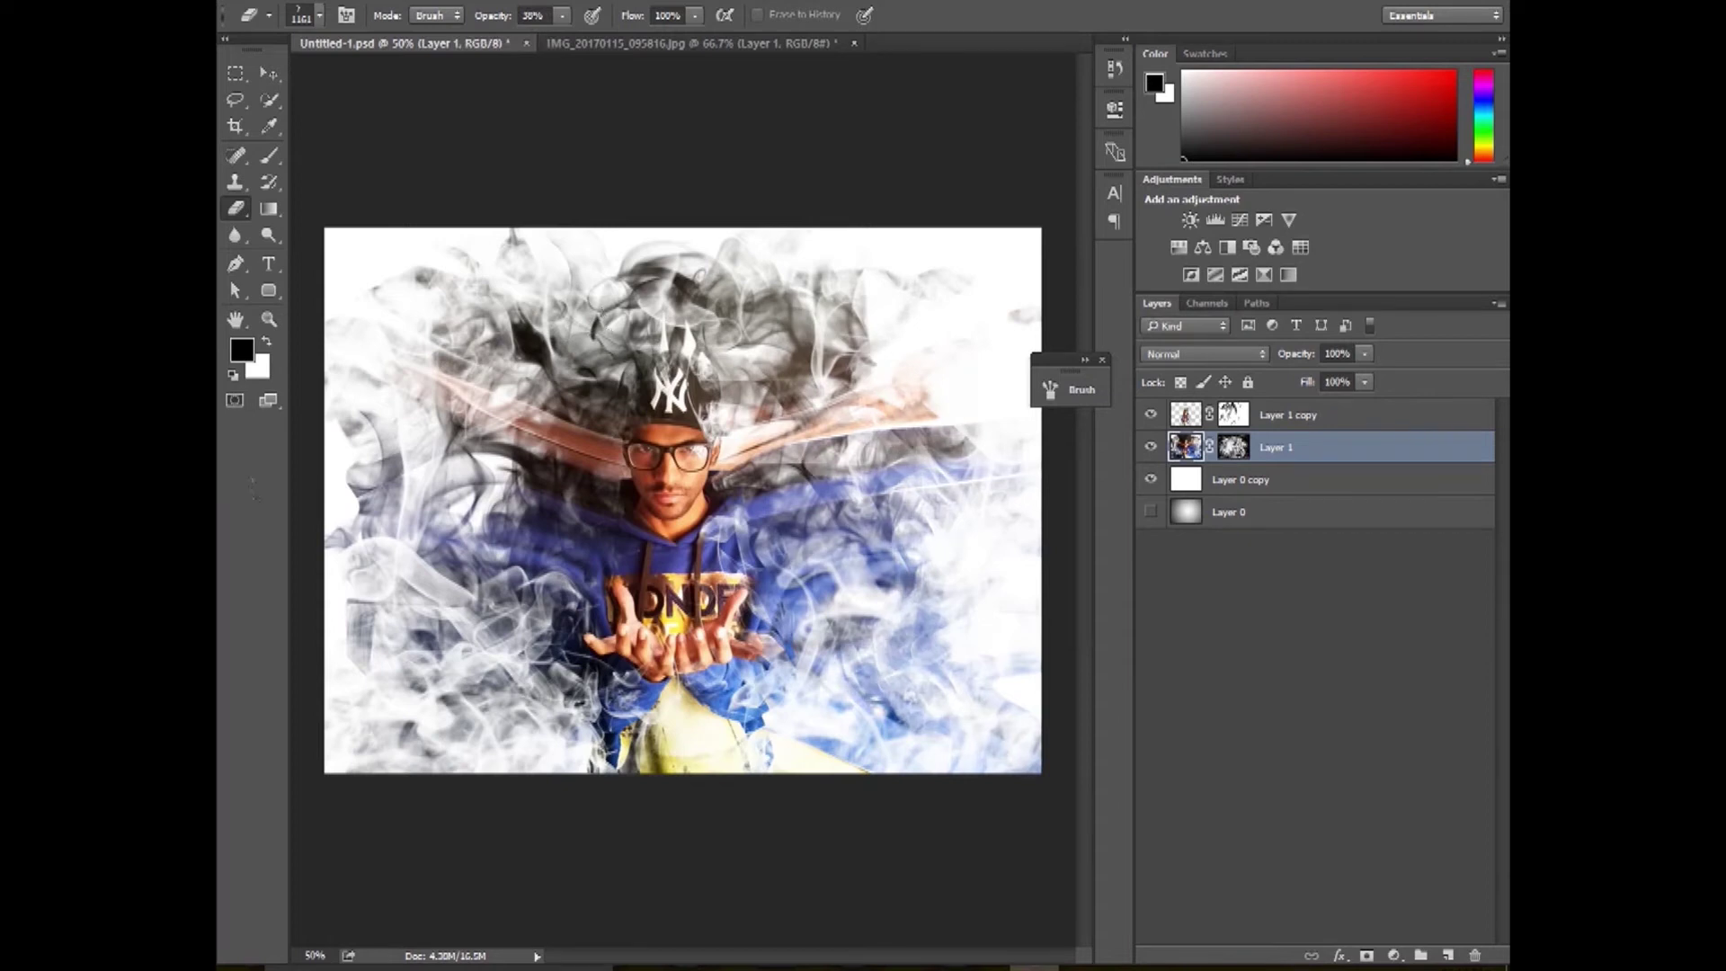
left_click(314, 558)
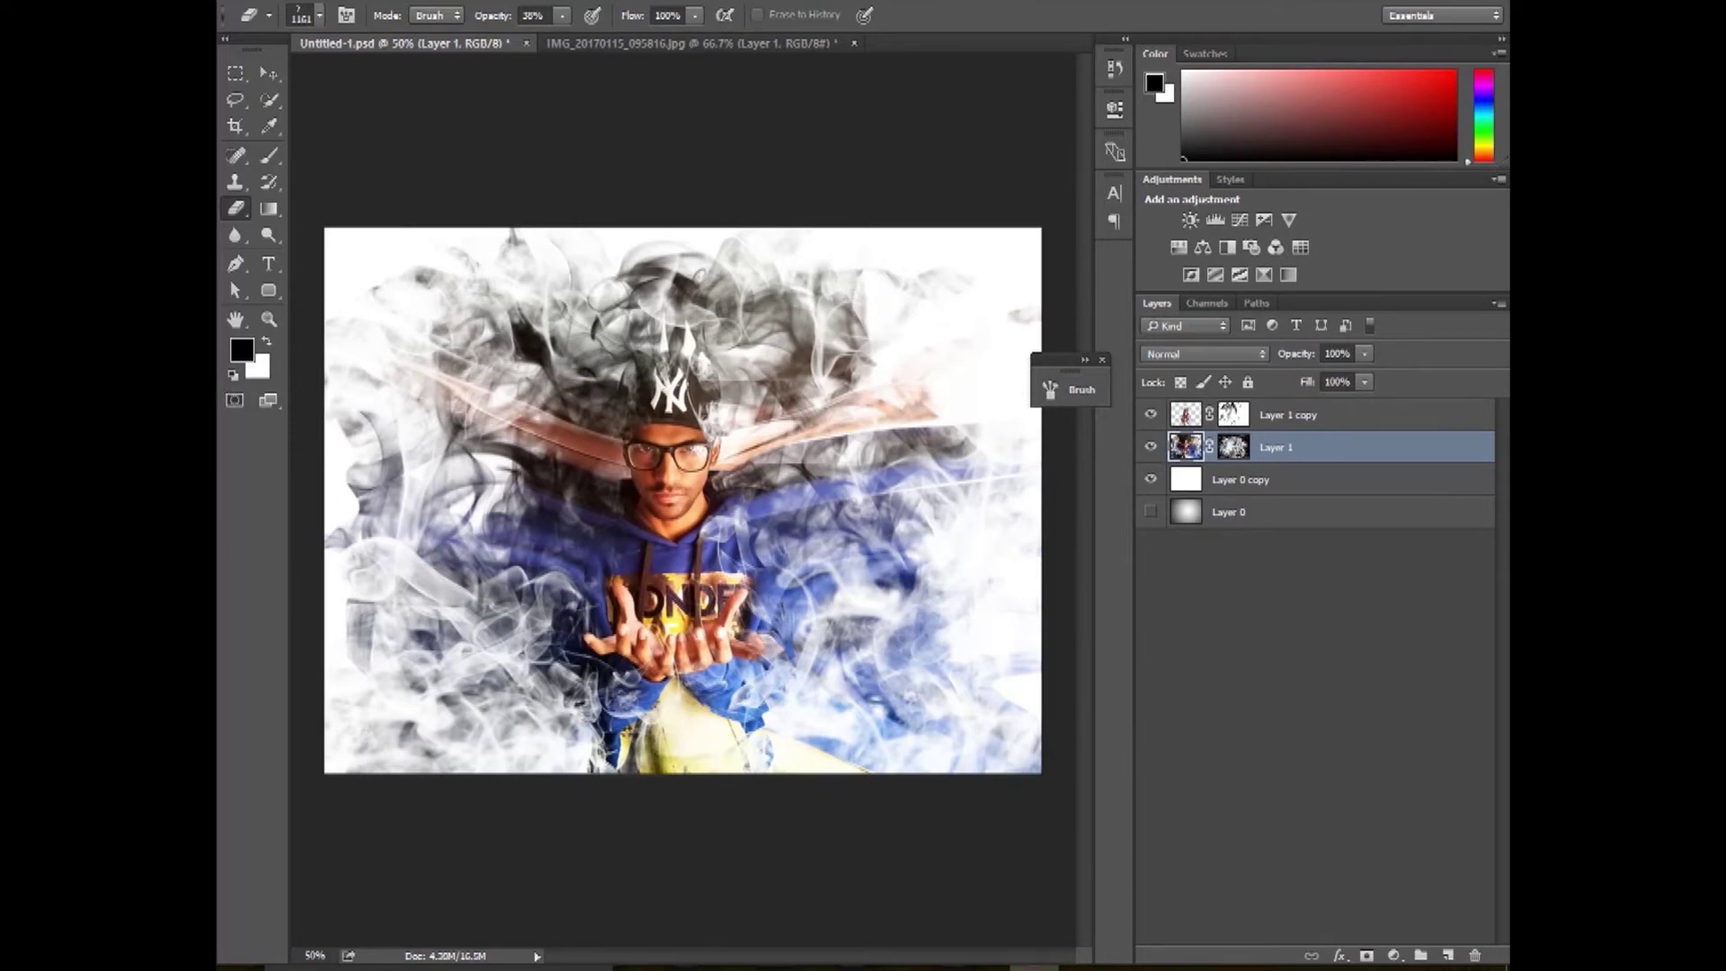
left_click(373, 521)
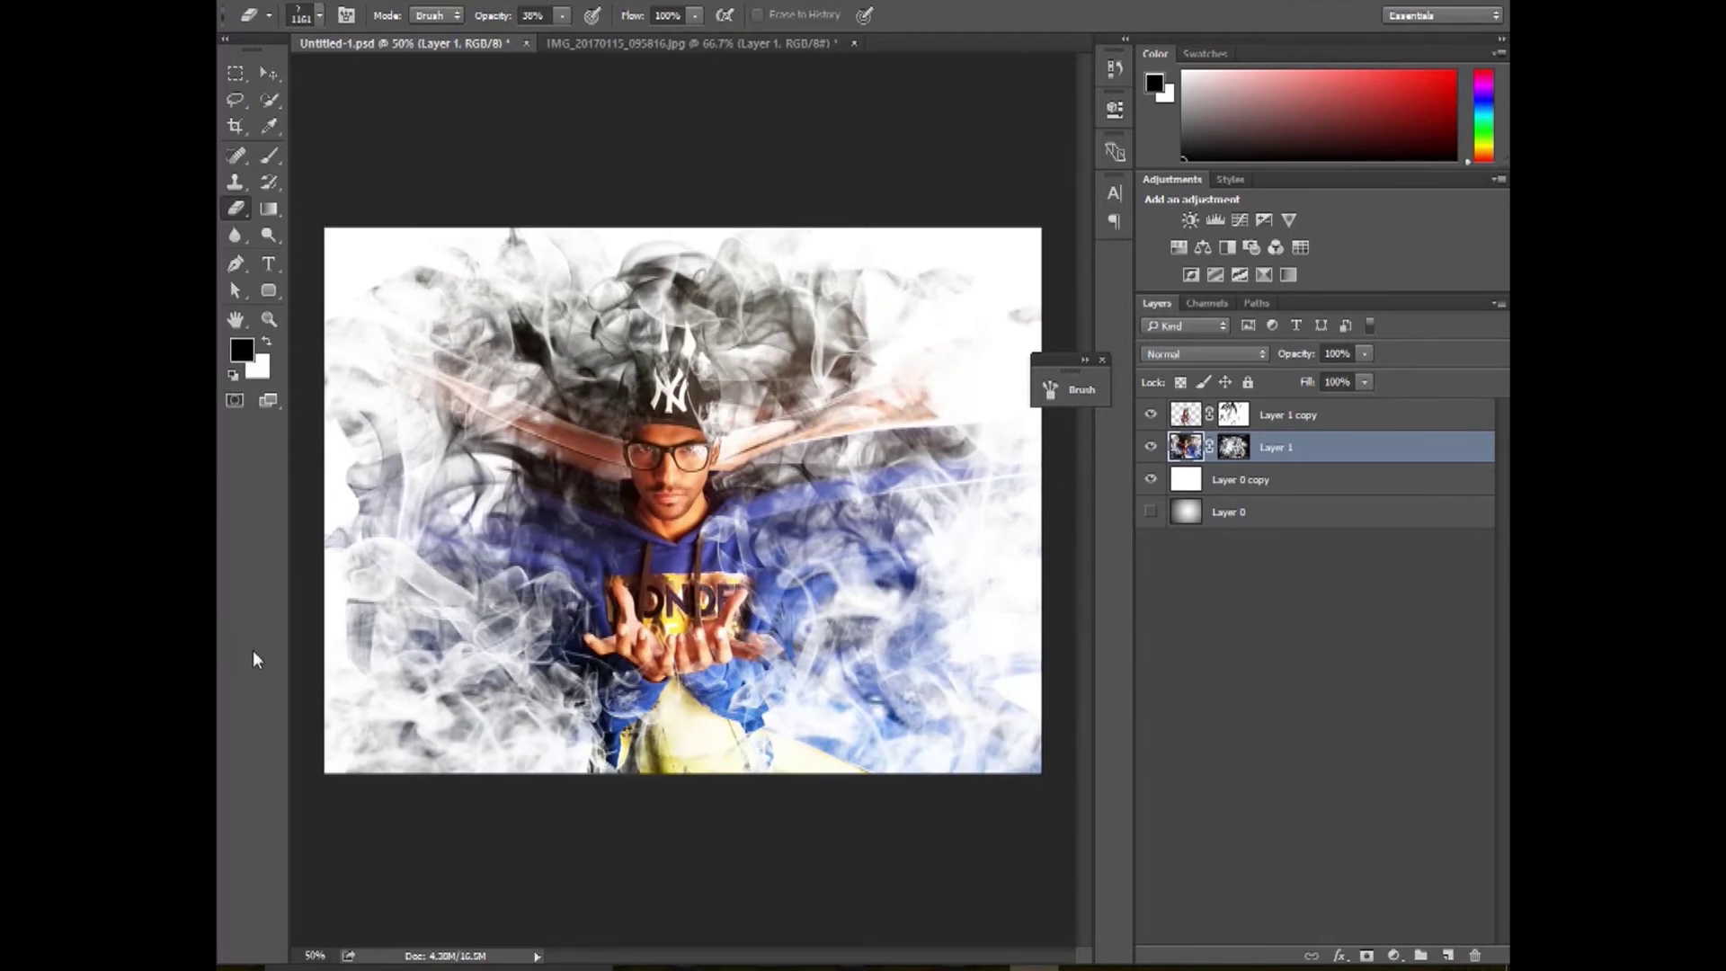
Save the document, and switch to File Explorer to look for a lens flare image in the folders on drive D:.
key("ctrl+s")
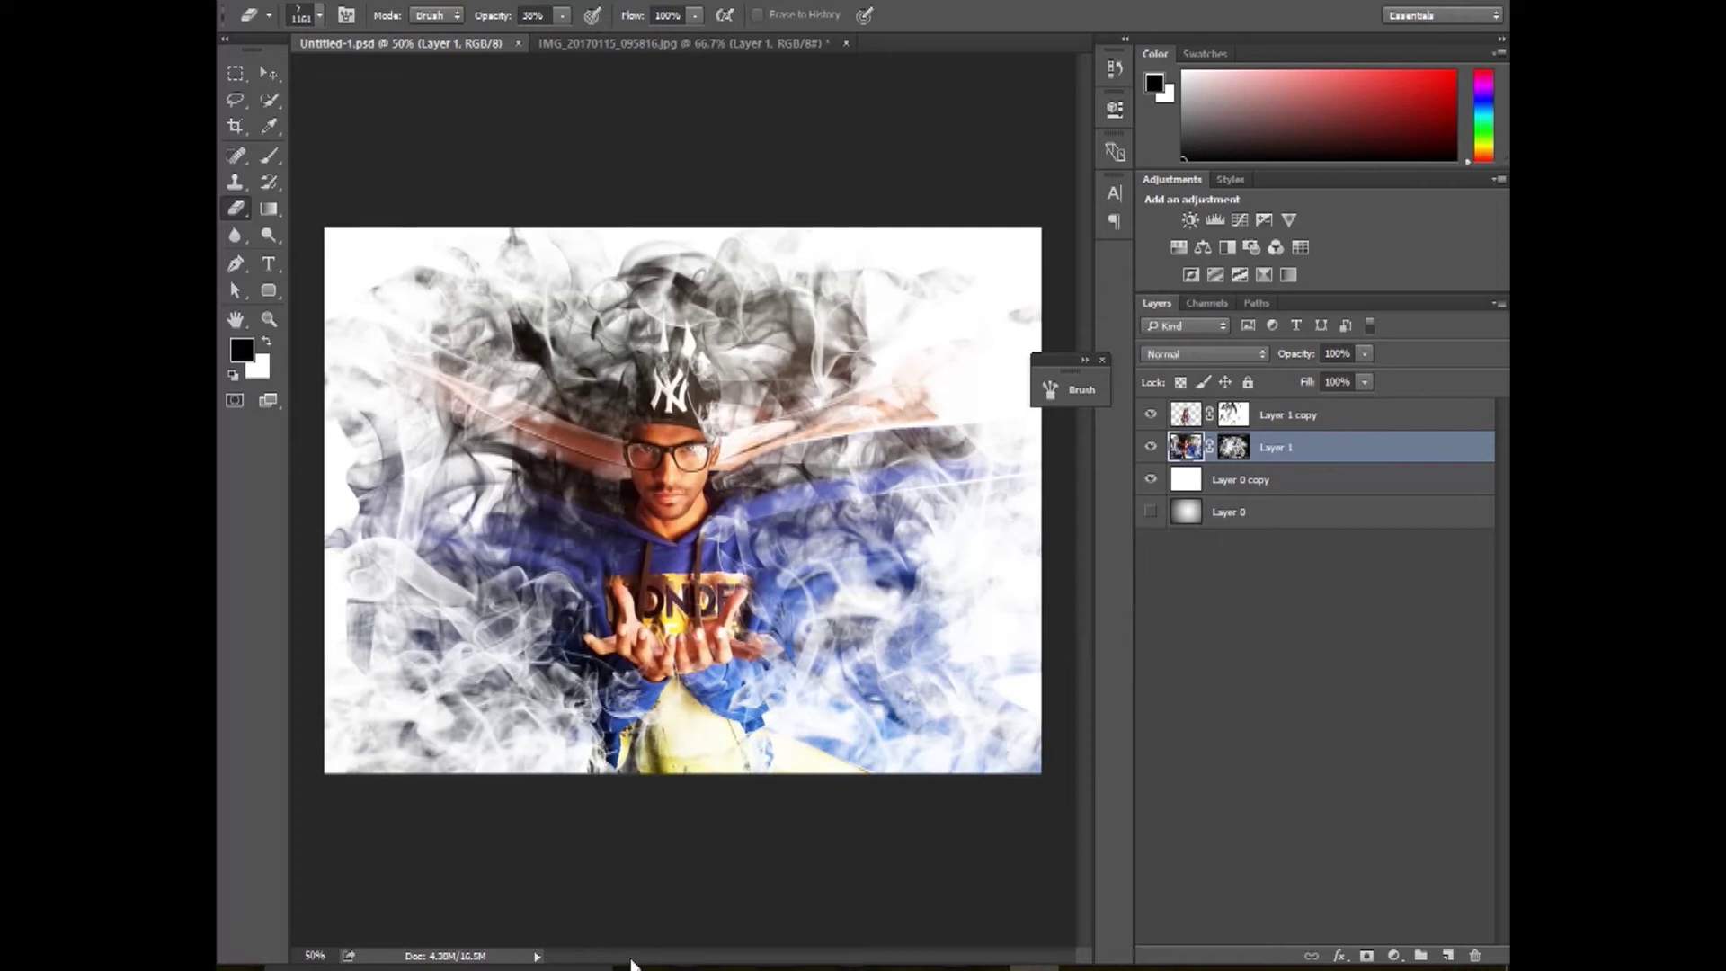
mouse_move(736, 968)
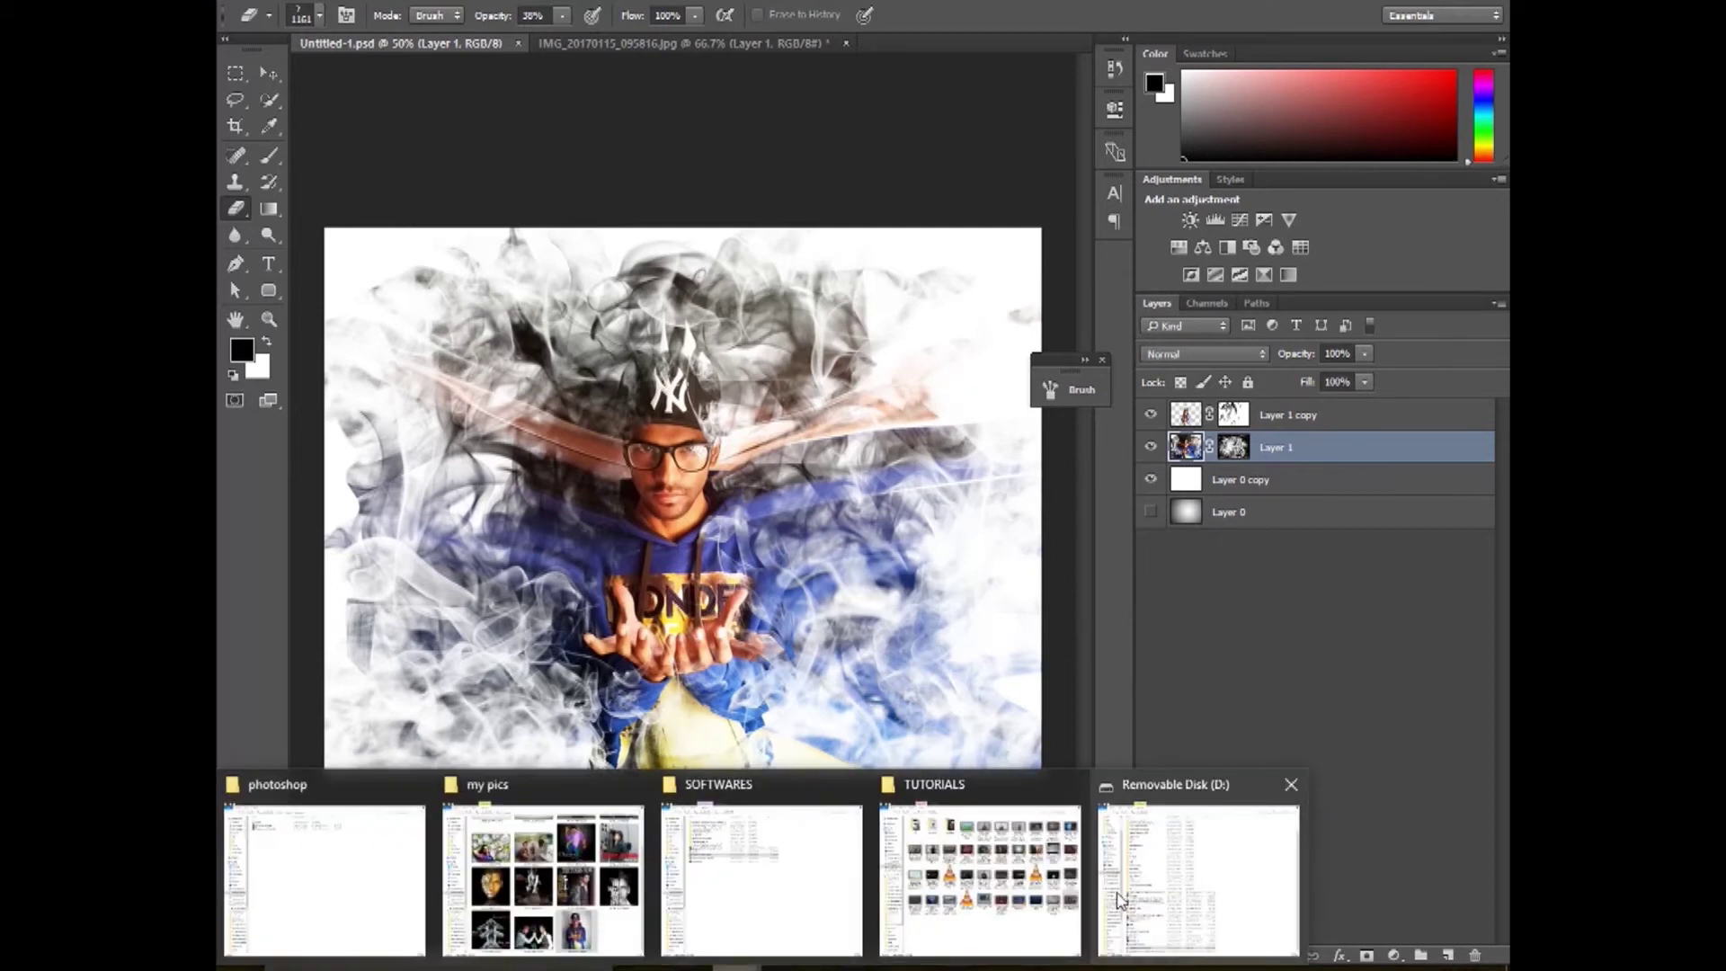
left_click(789, 858)
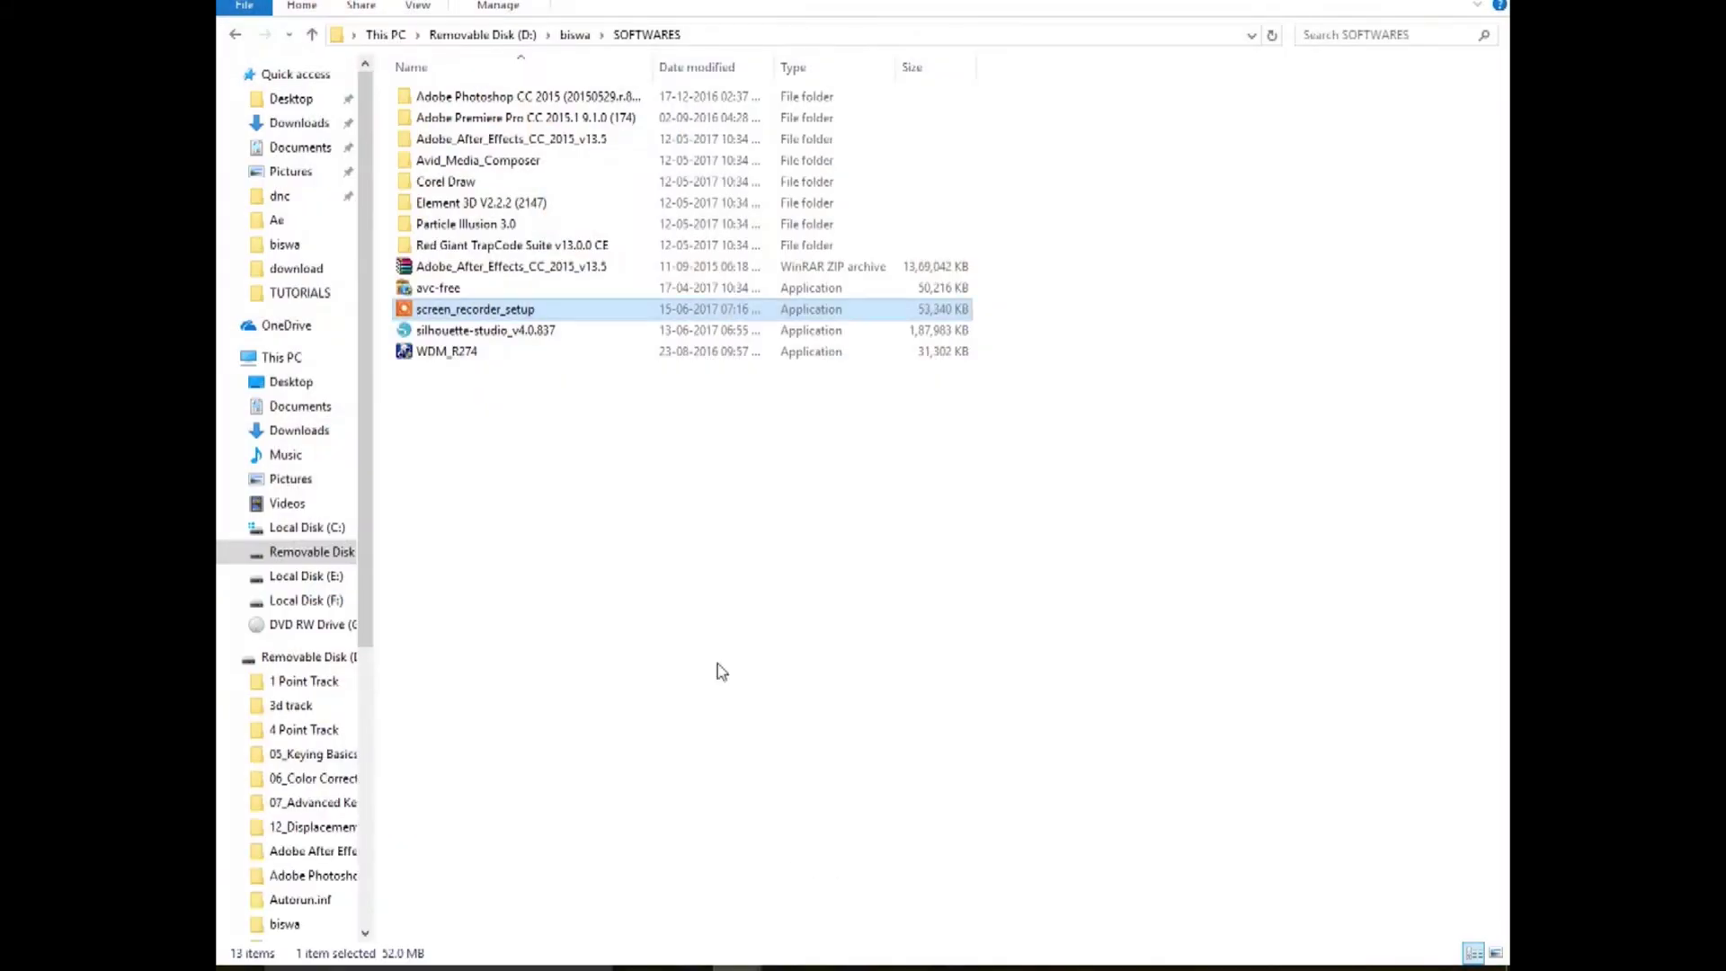
left_click(286, 383)
left_click(312, 552)
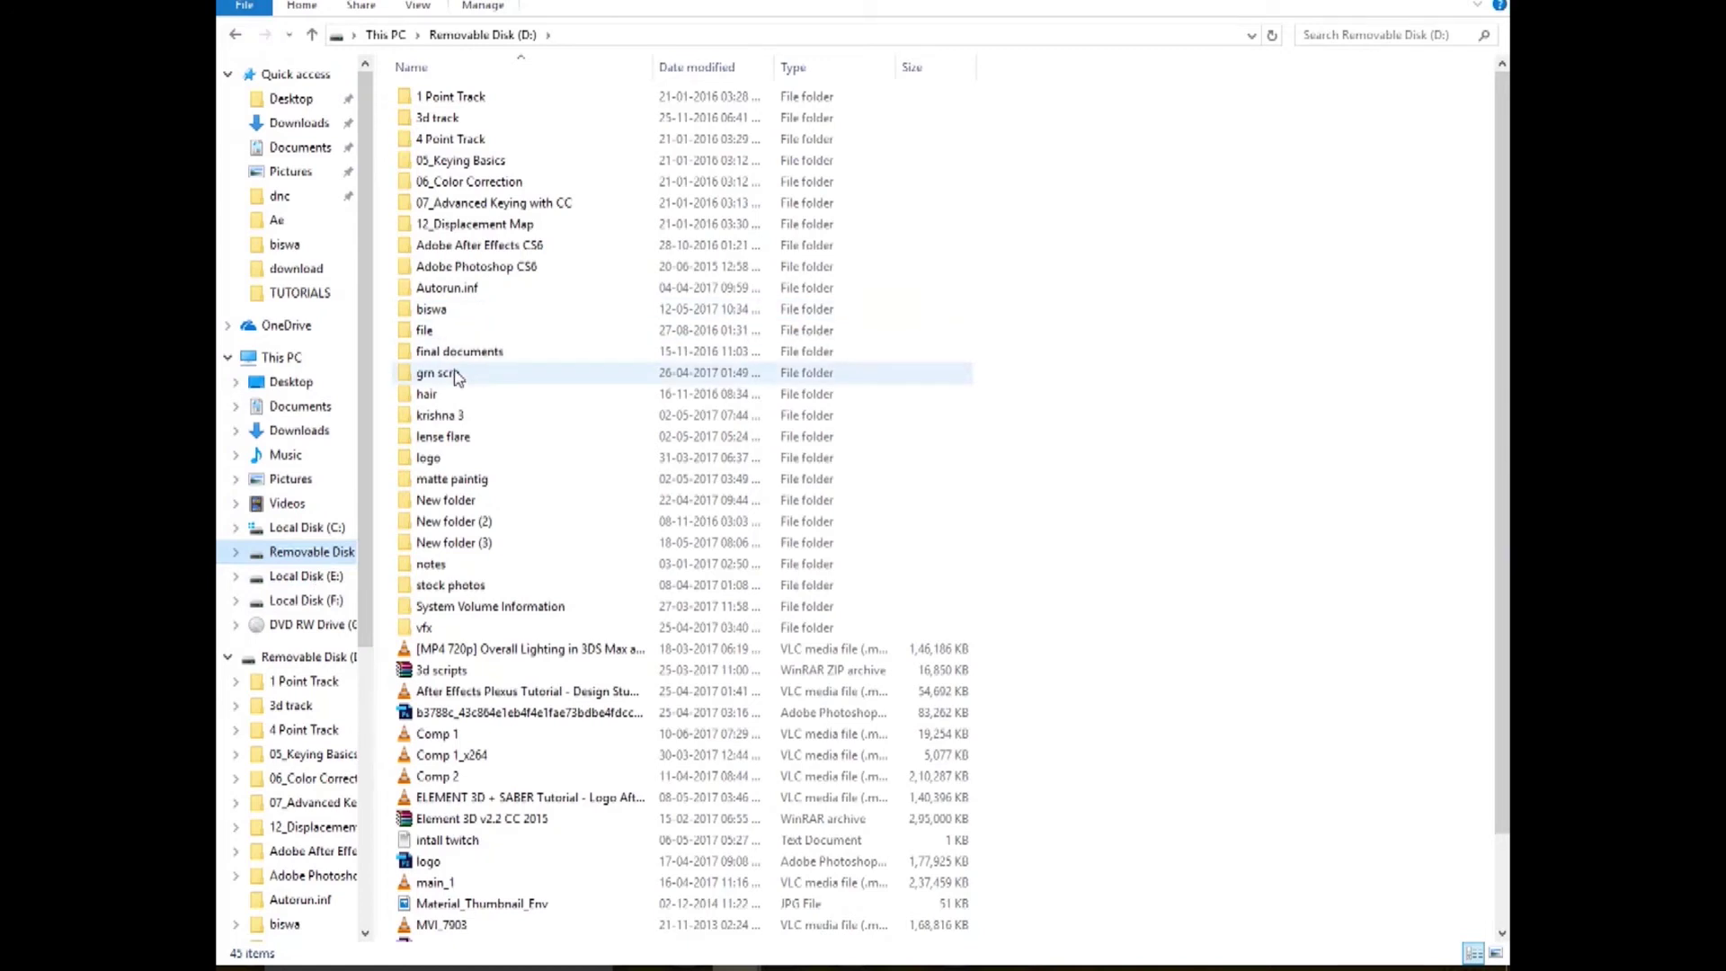
double_click(460, 308)
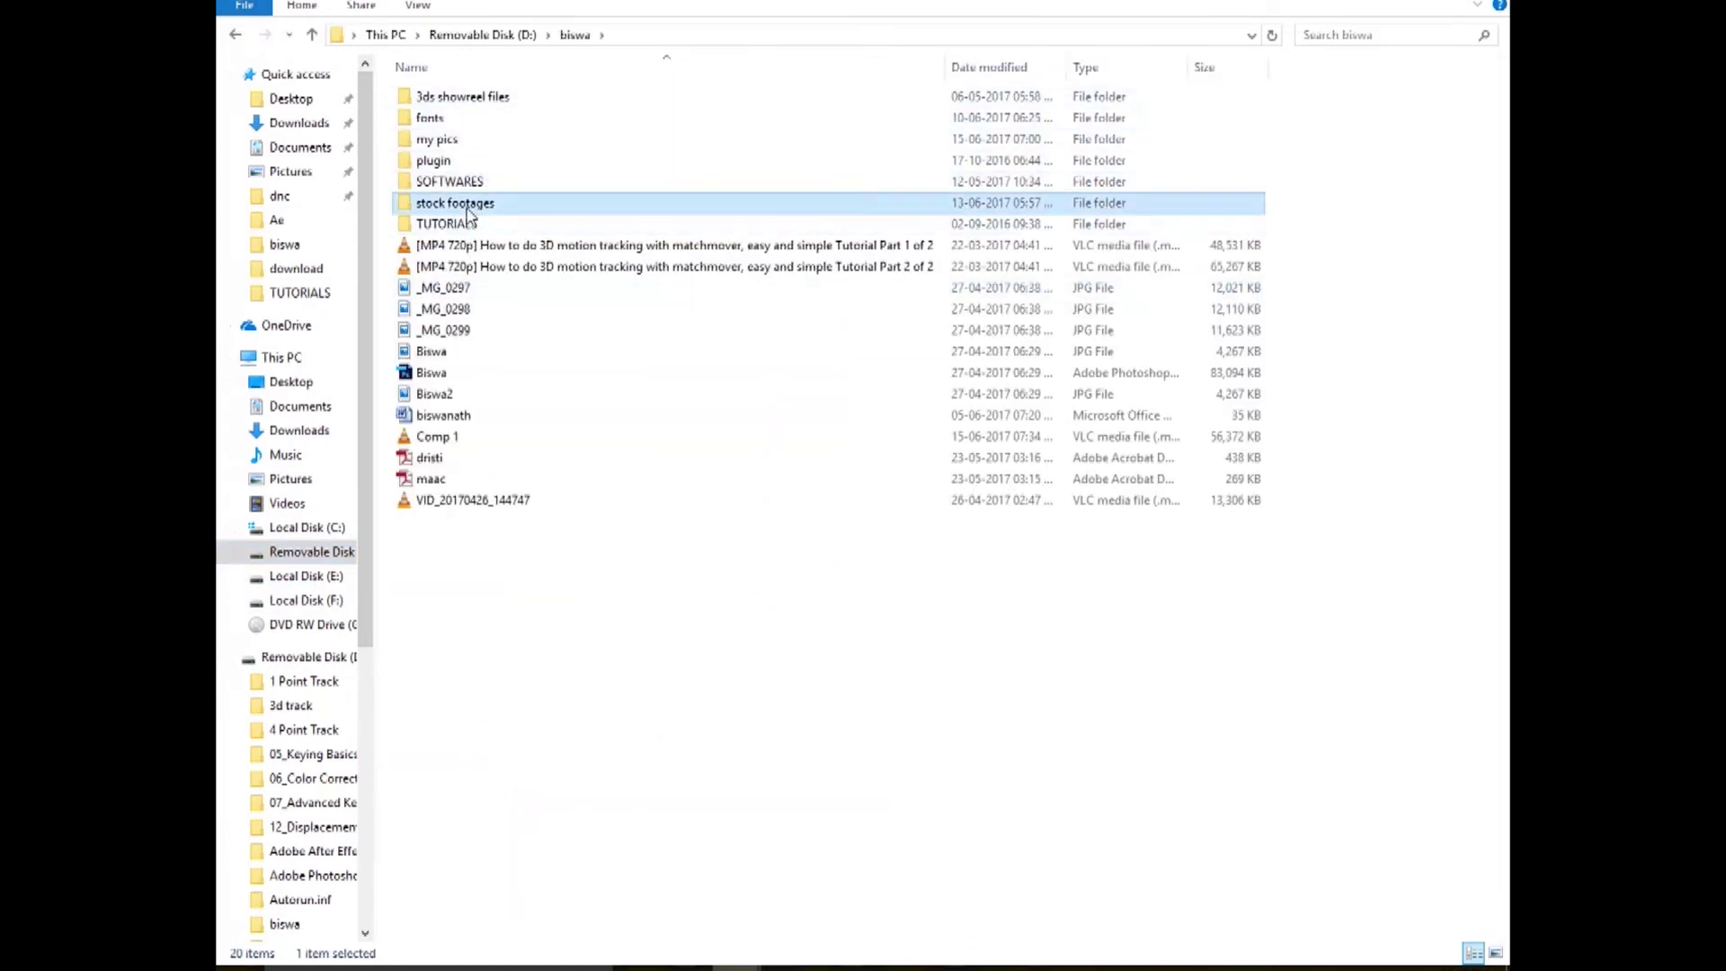
double_click(459, 203)
left_click(236, 34)
left_click(235, 34)
Place the blue horizontal flare image from the lense flare folder inside stock photos into the Untitled-1.psd composition.
double_click(454, 584)
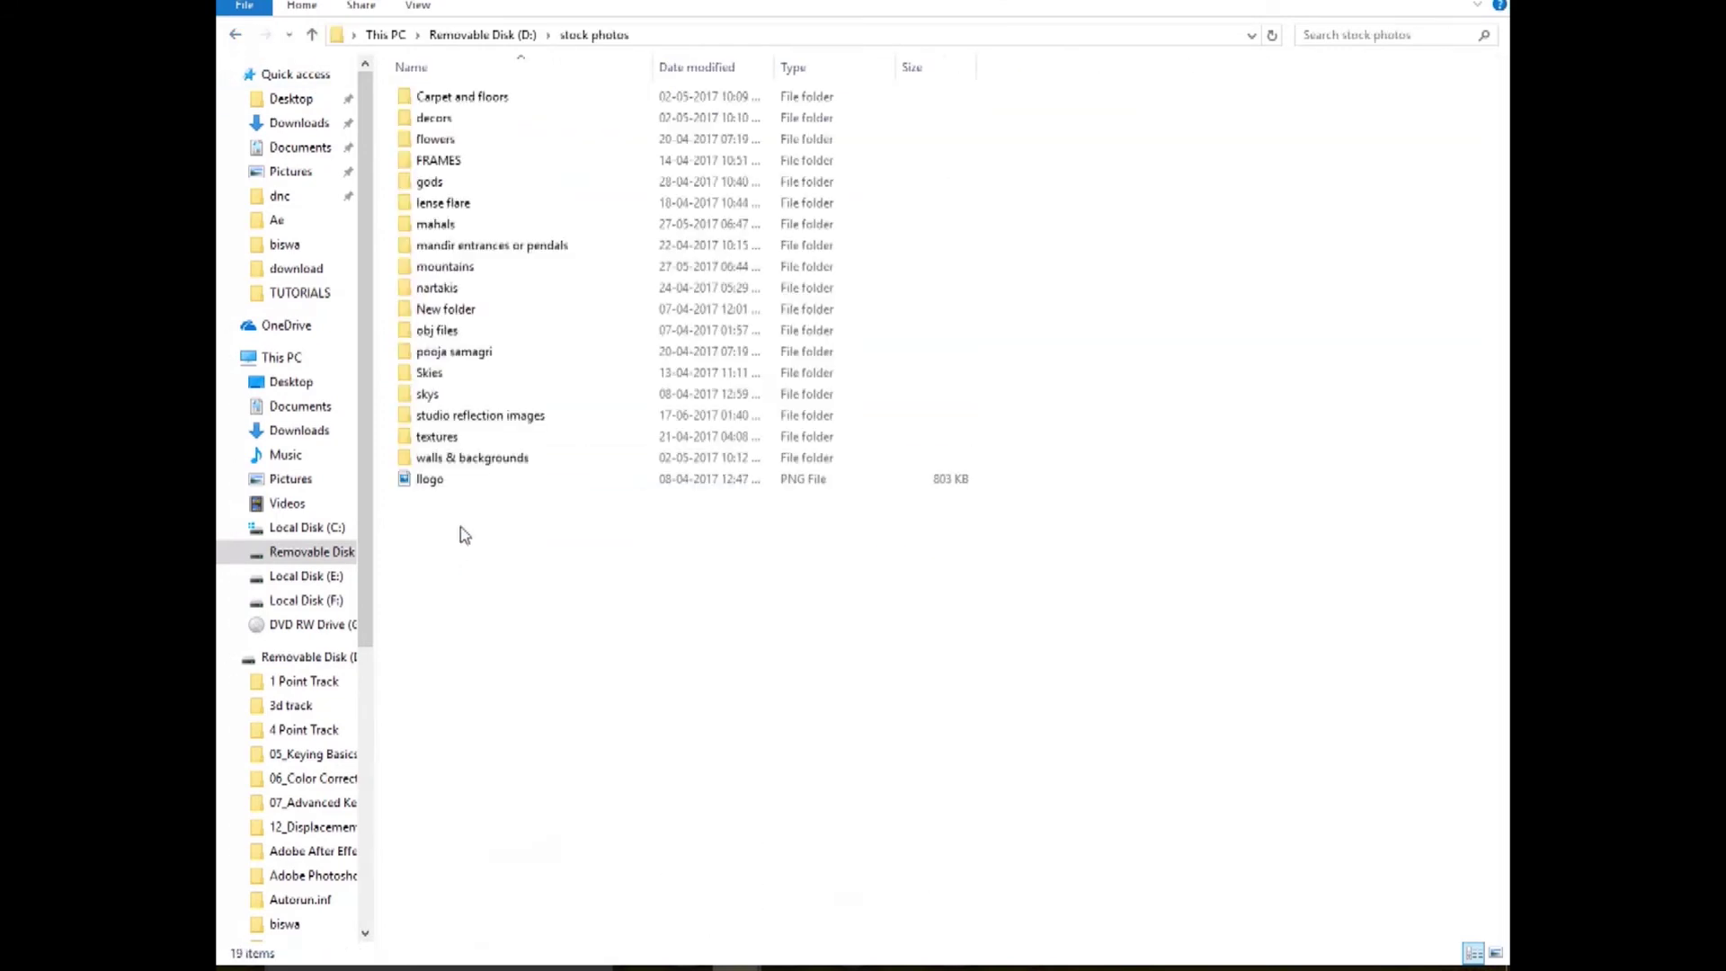
double_click(469, 203)
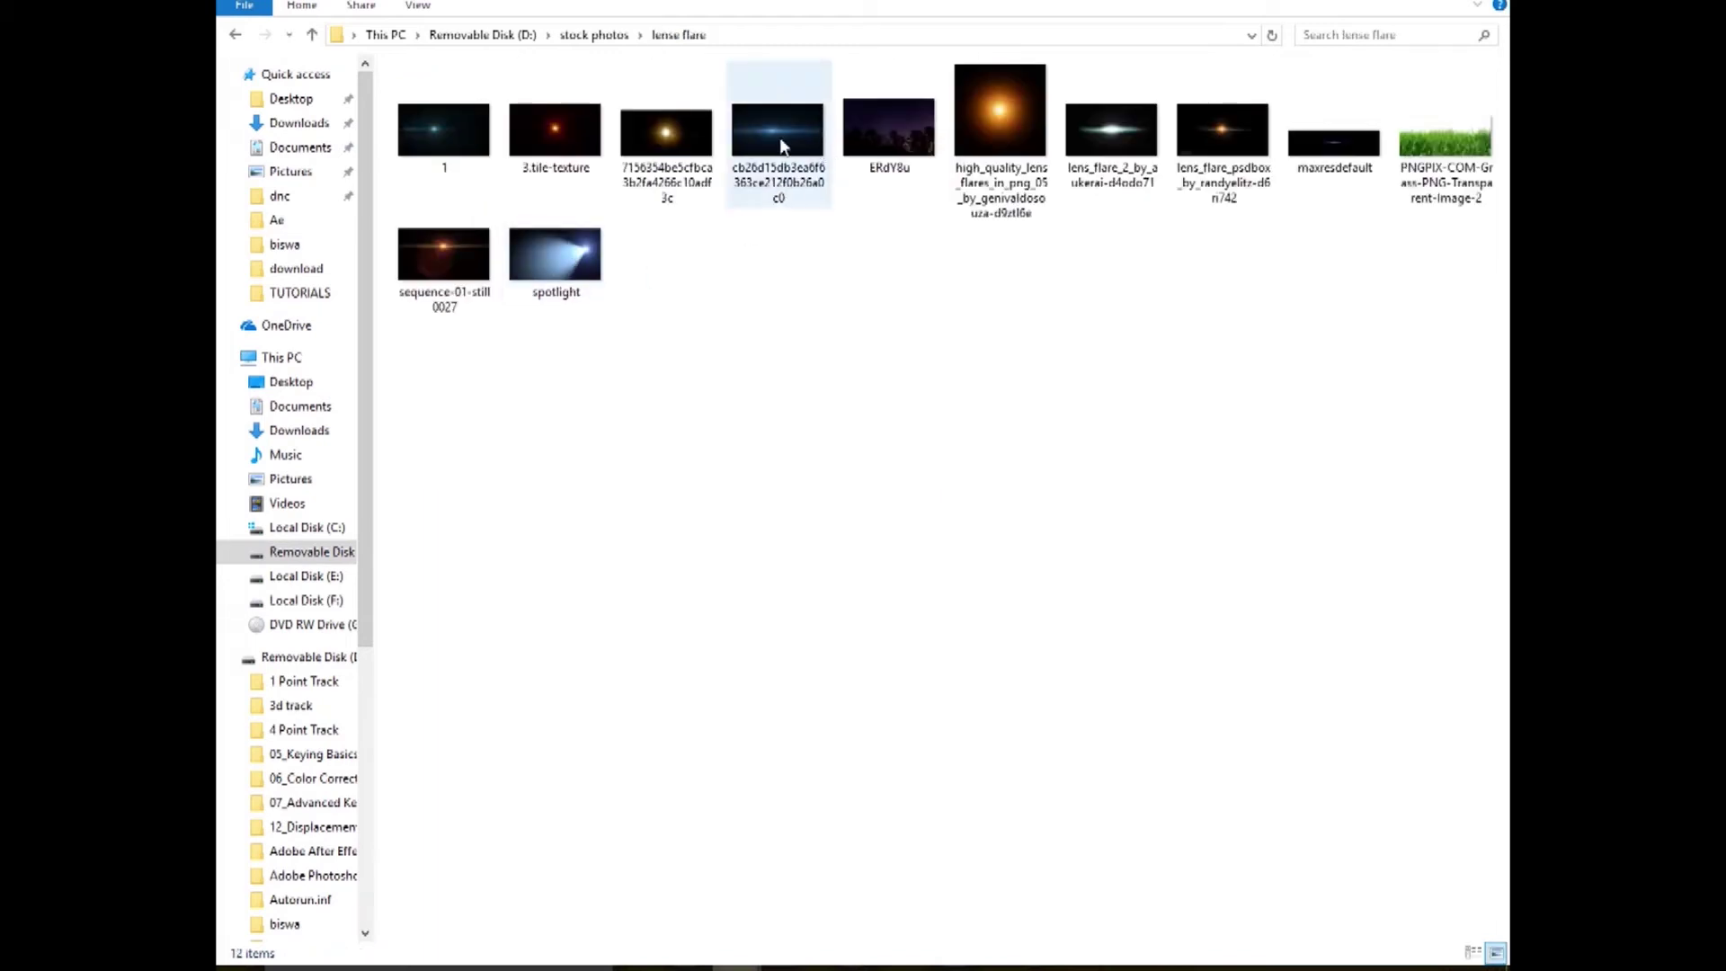
left_click_drag(781, 147, 699, 519)
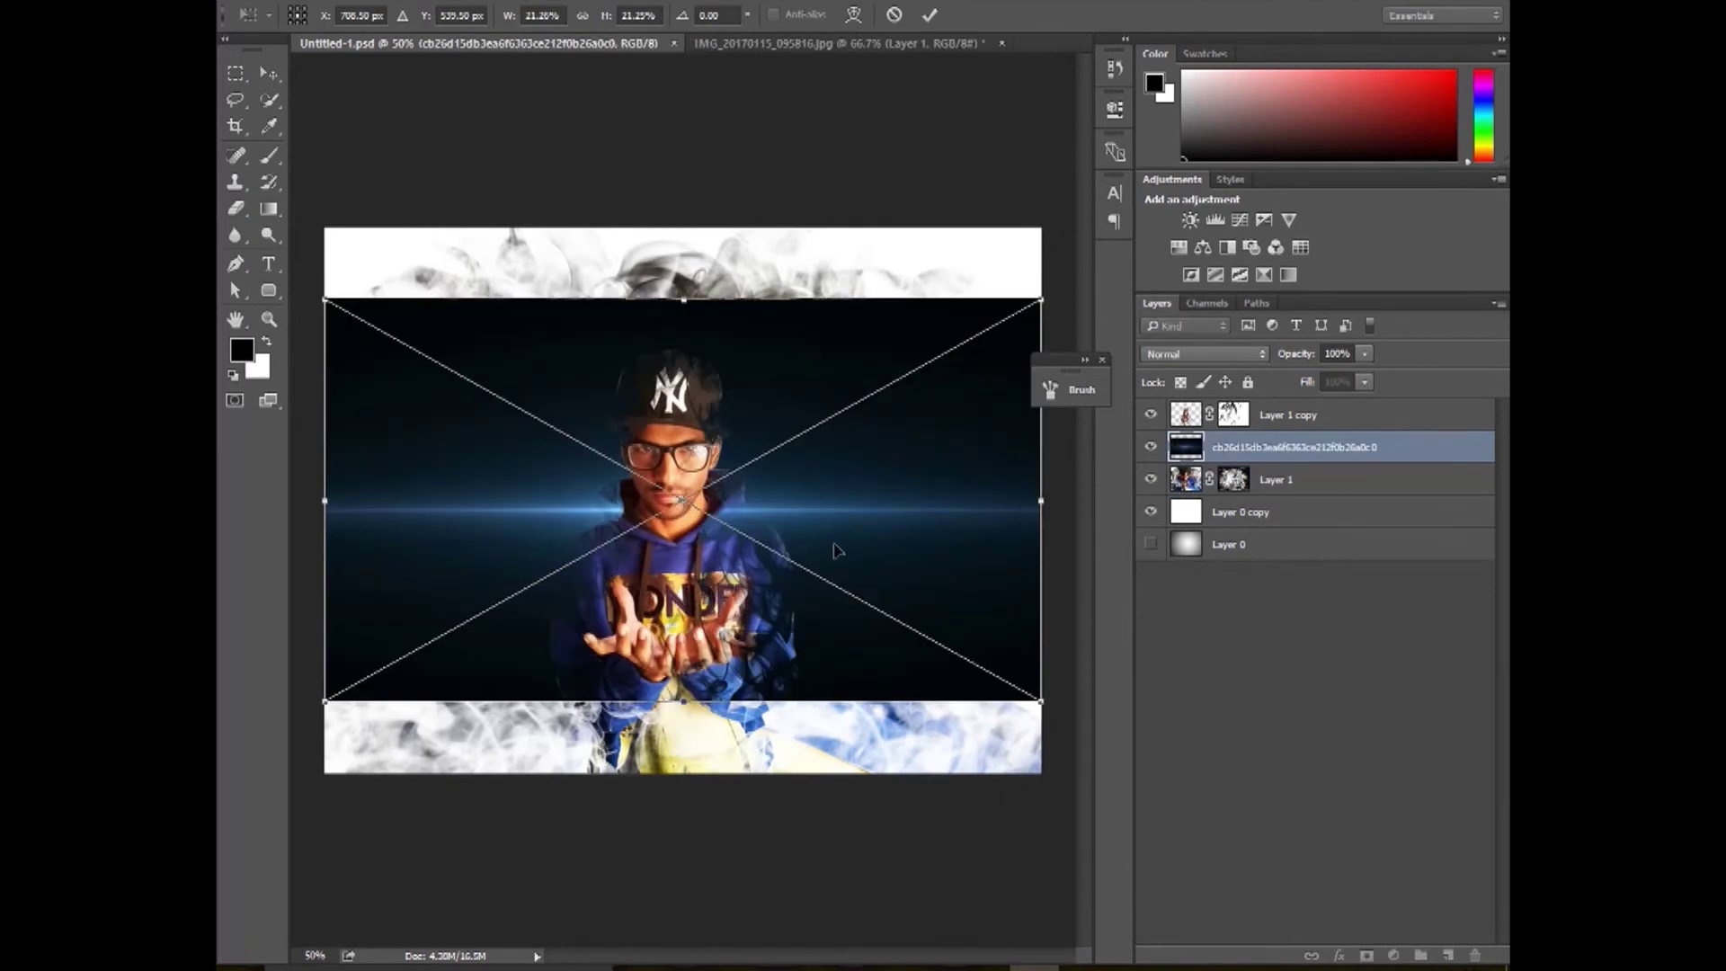
key("Return")
Move the flare layer above Layer 1 copy and set its blend mode to Screen.
key("e")
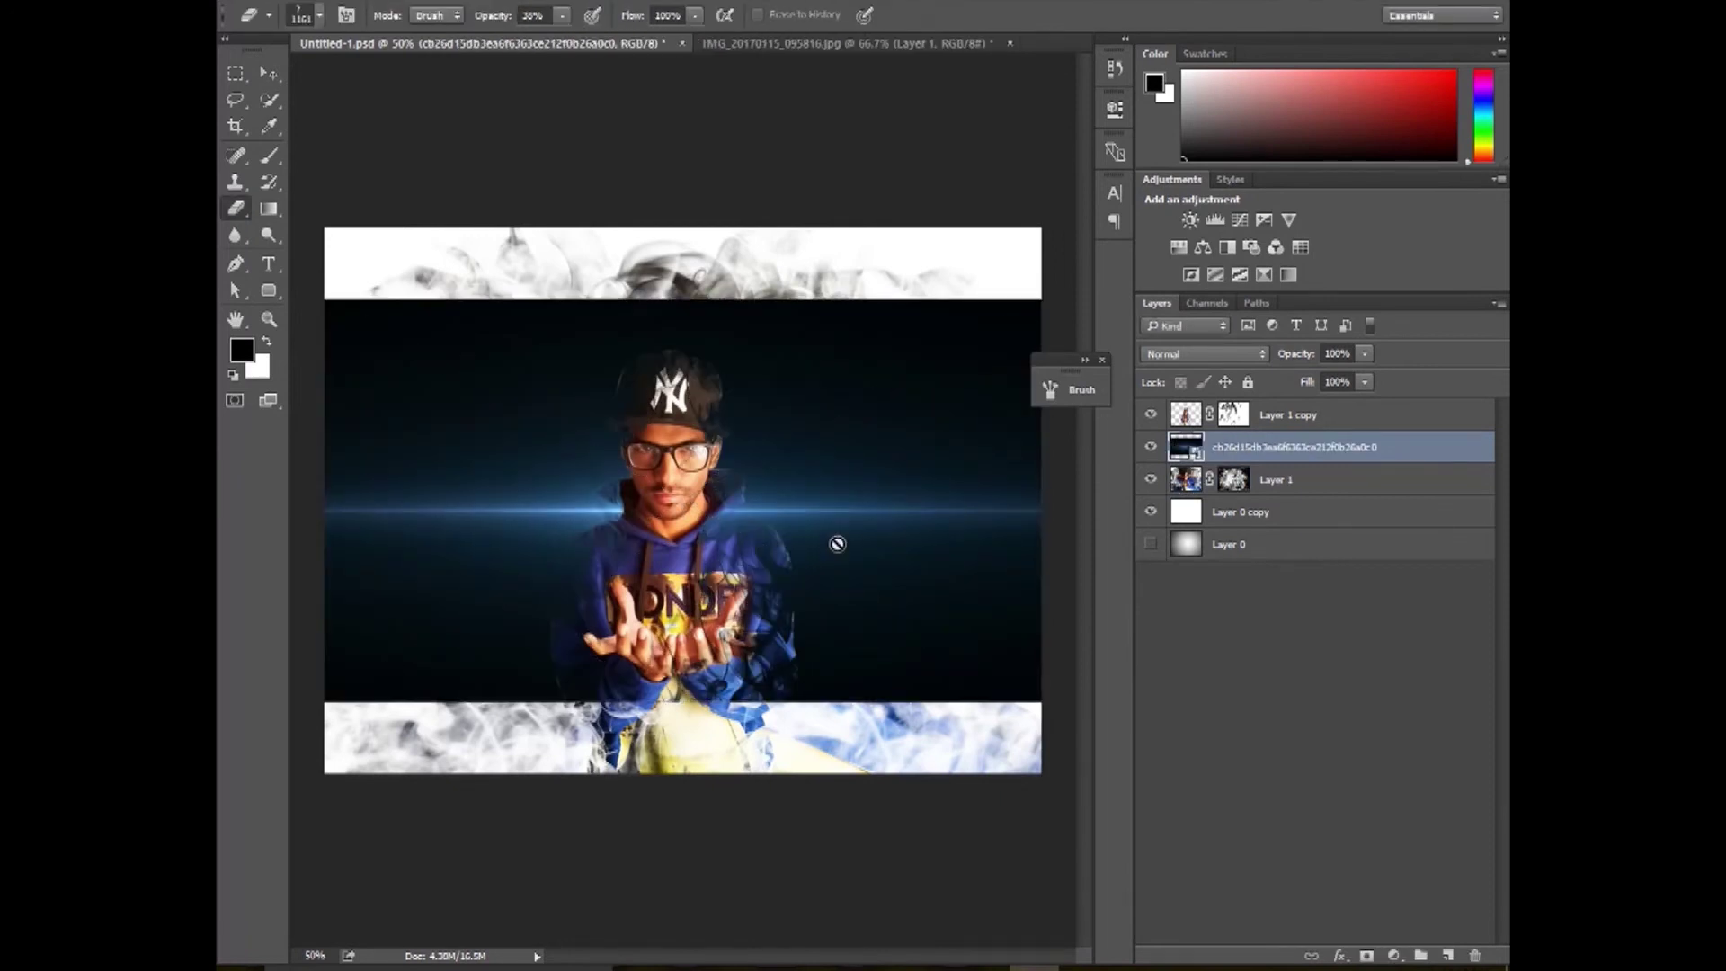
key("ctrl+bracketright")
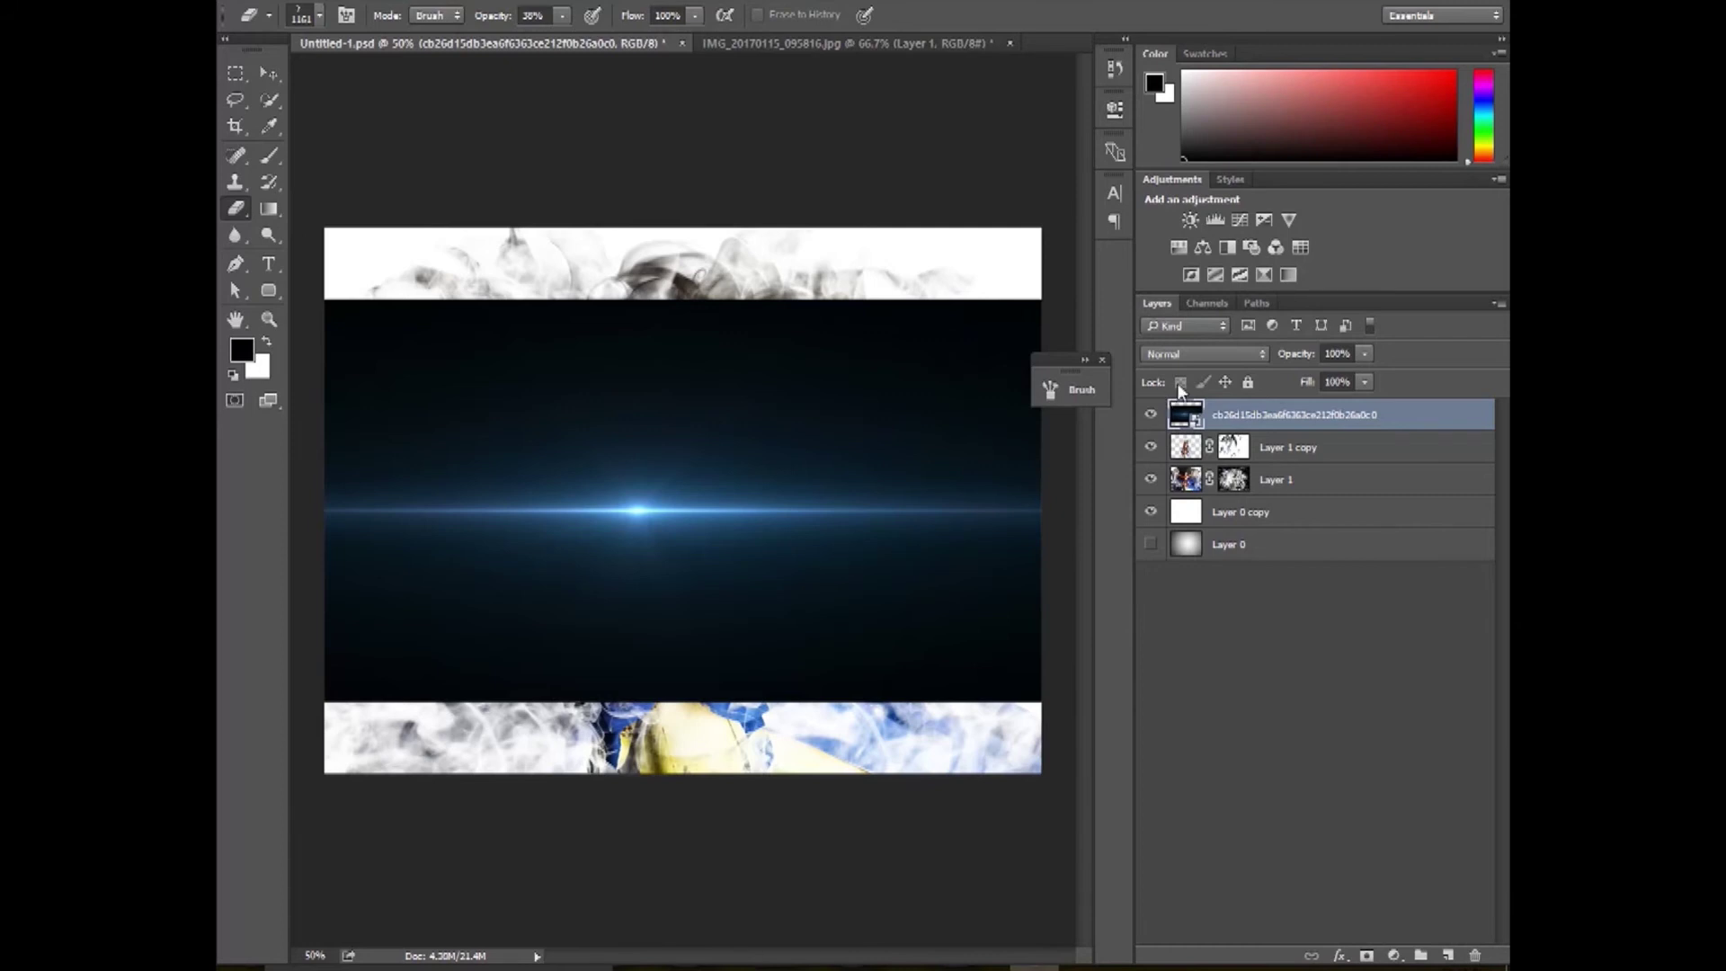
left_click(1247, 354)
left_click(1215, 493)
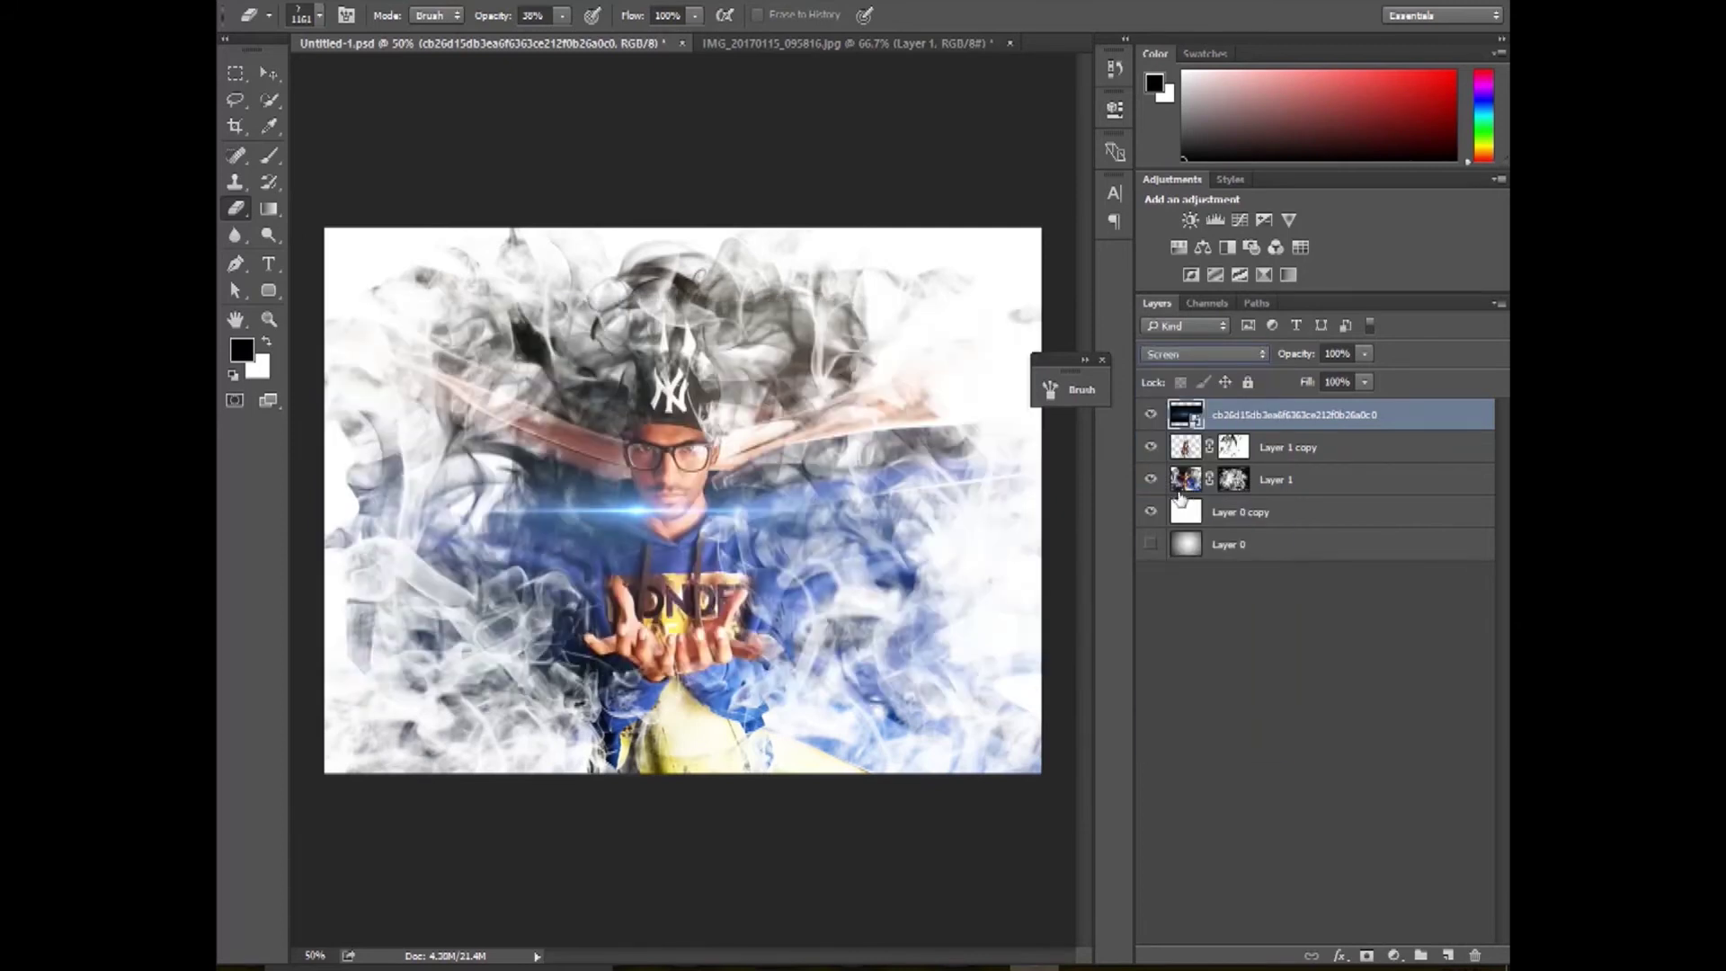
Move the flare over the man's open hands and stretch its height to about 49.63%, keeping the width at 21.25%.
left_click(269, 72)
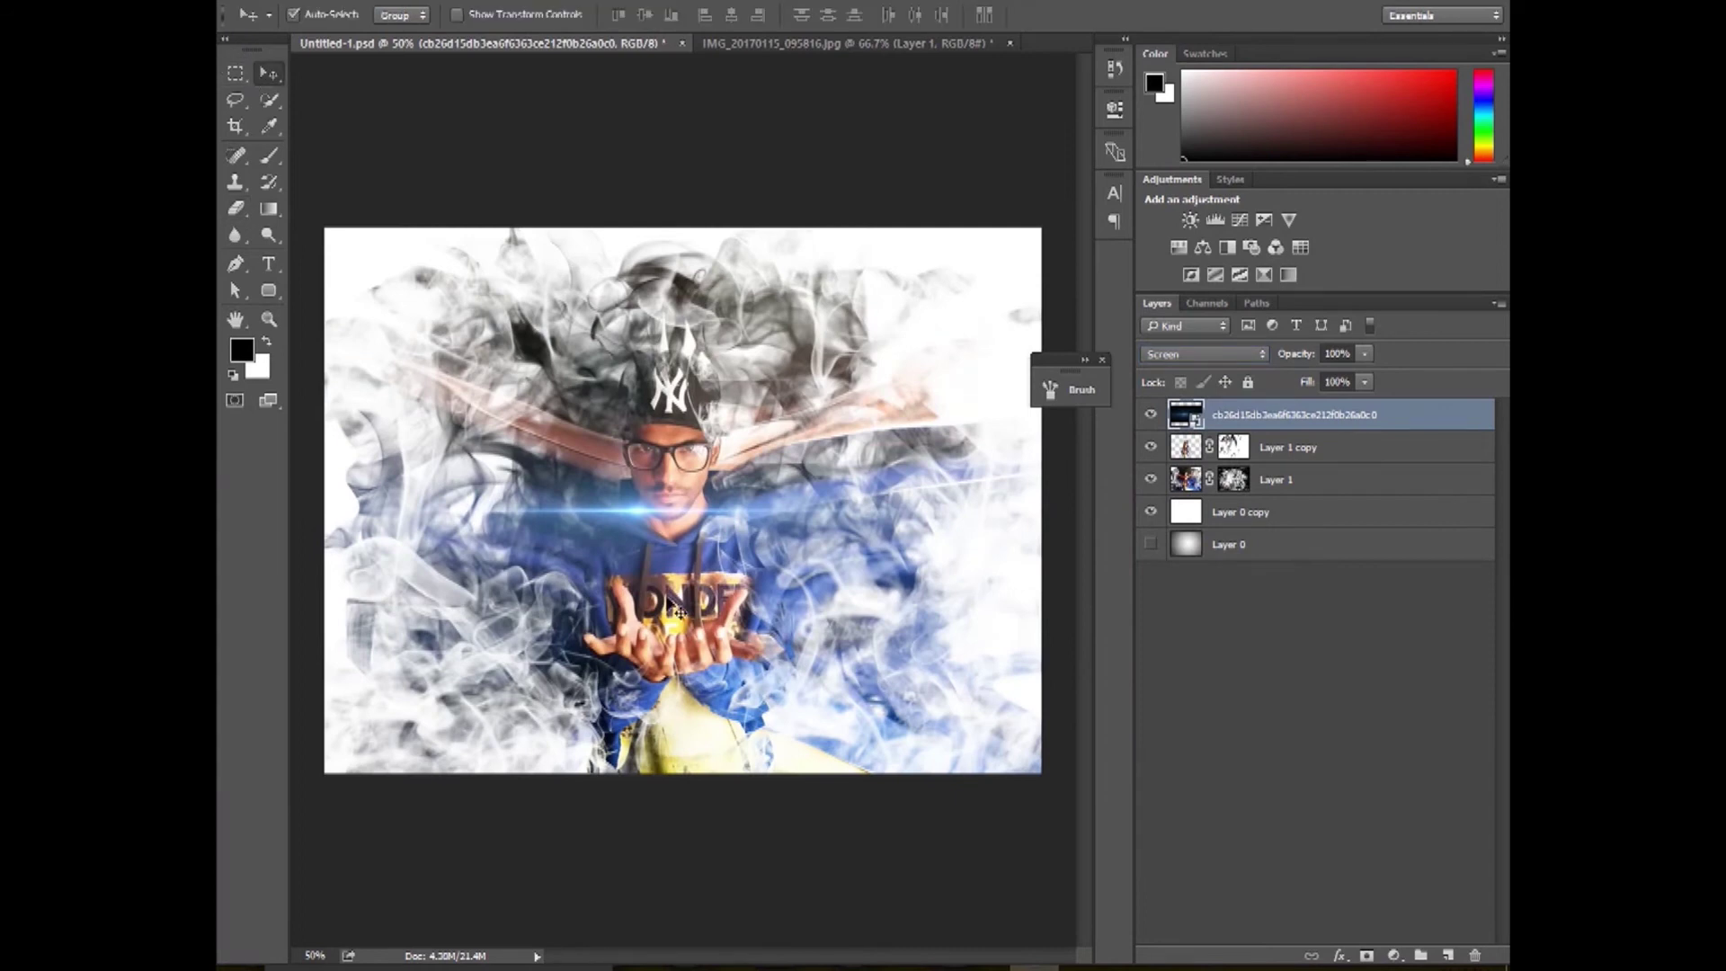
left_click_drag(652, 525, 681, 618)
key("ctrl+t")
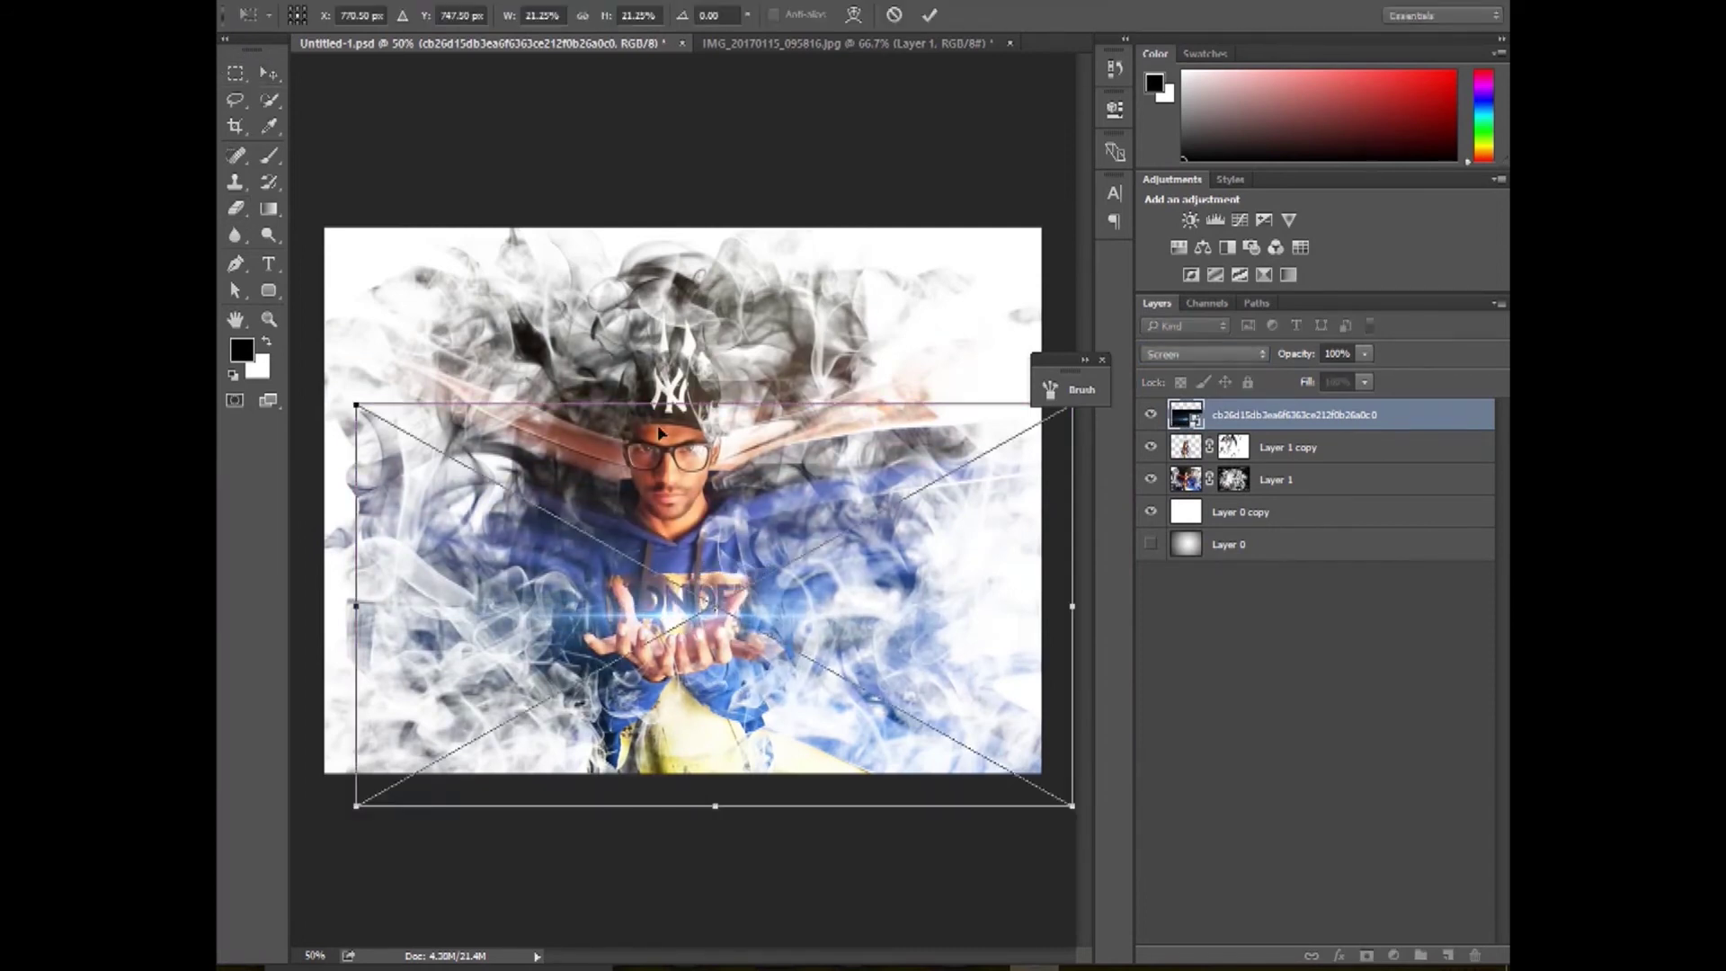
left_click_drag(713, 396, 741, 135)
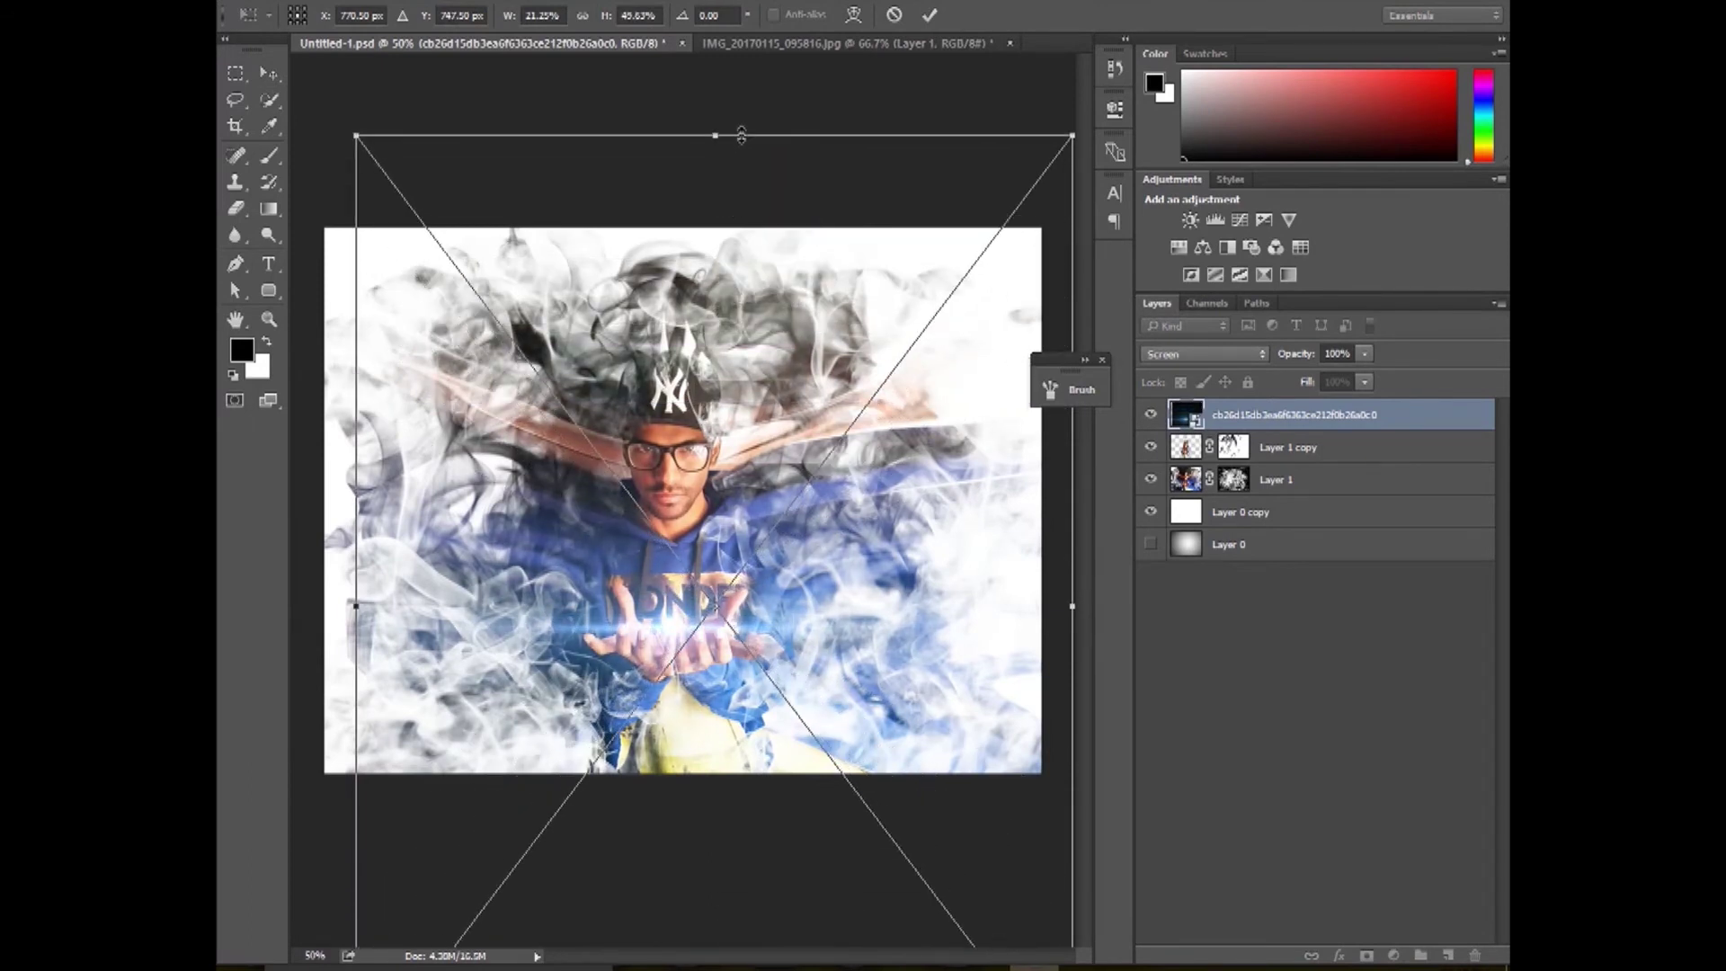
key("Return")
left_click_drag(673, 625, 676, 600)
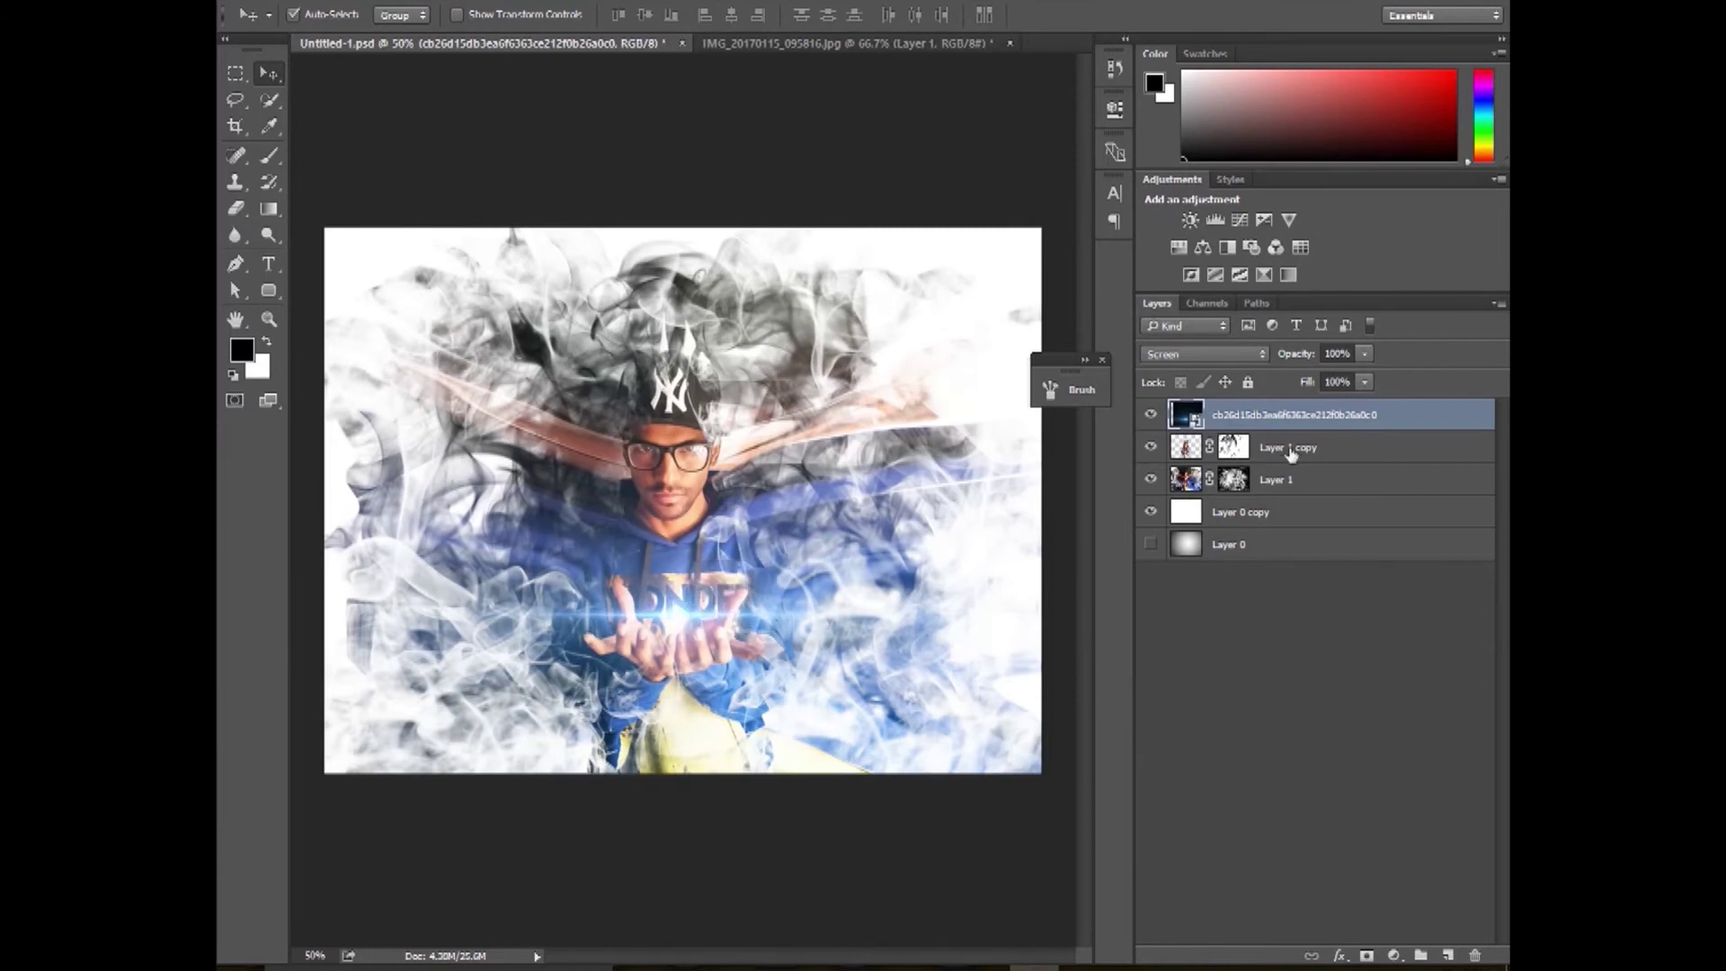
Try duplicating the flare layer for a stronger glow, and compare the image with the flare hidden and shown.
key("ctrl+j")
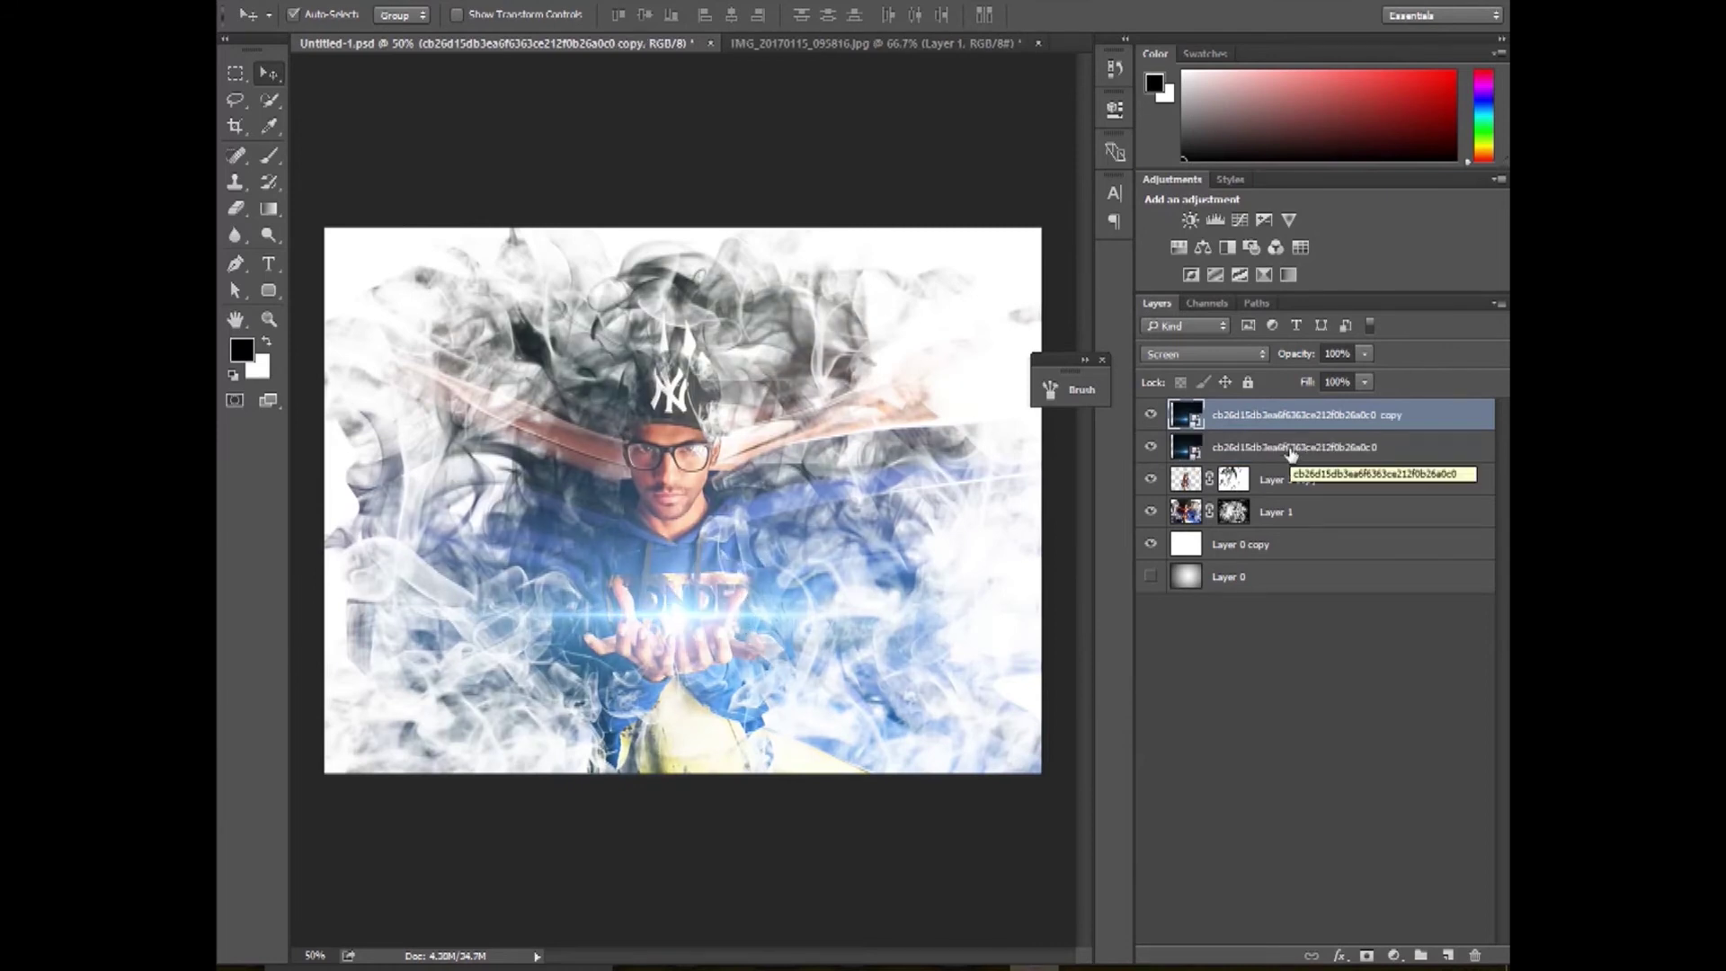
key("ctrl+z")
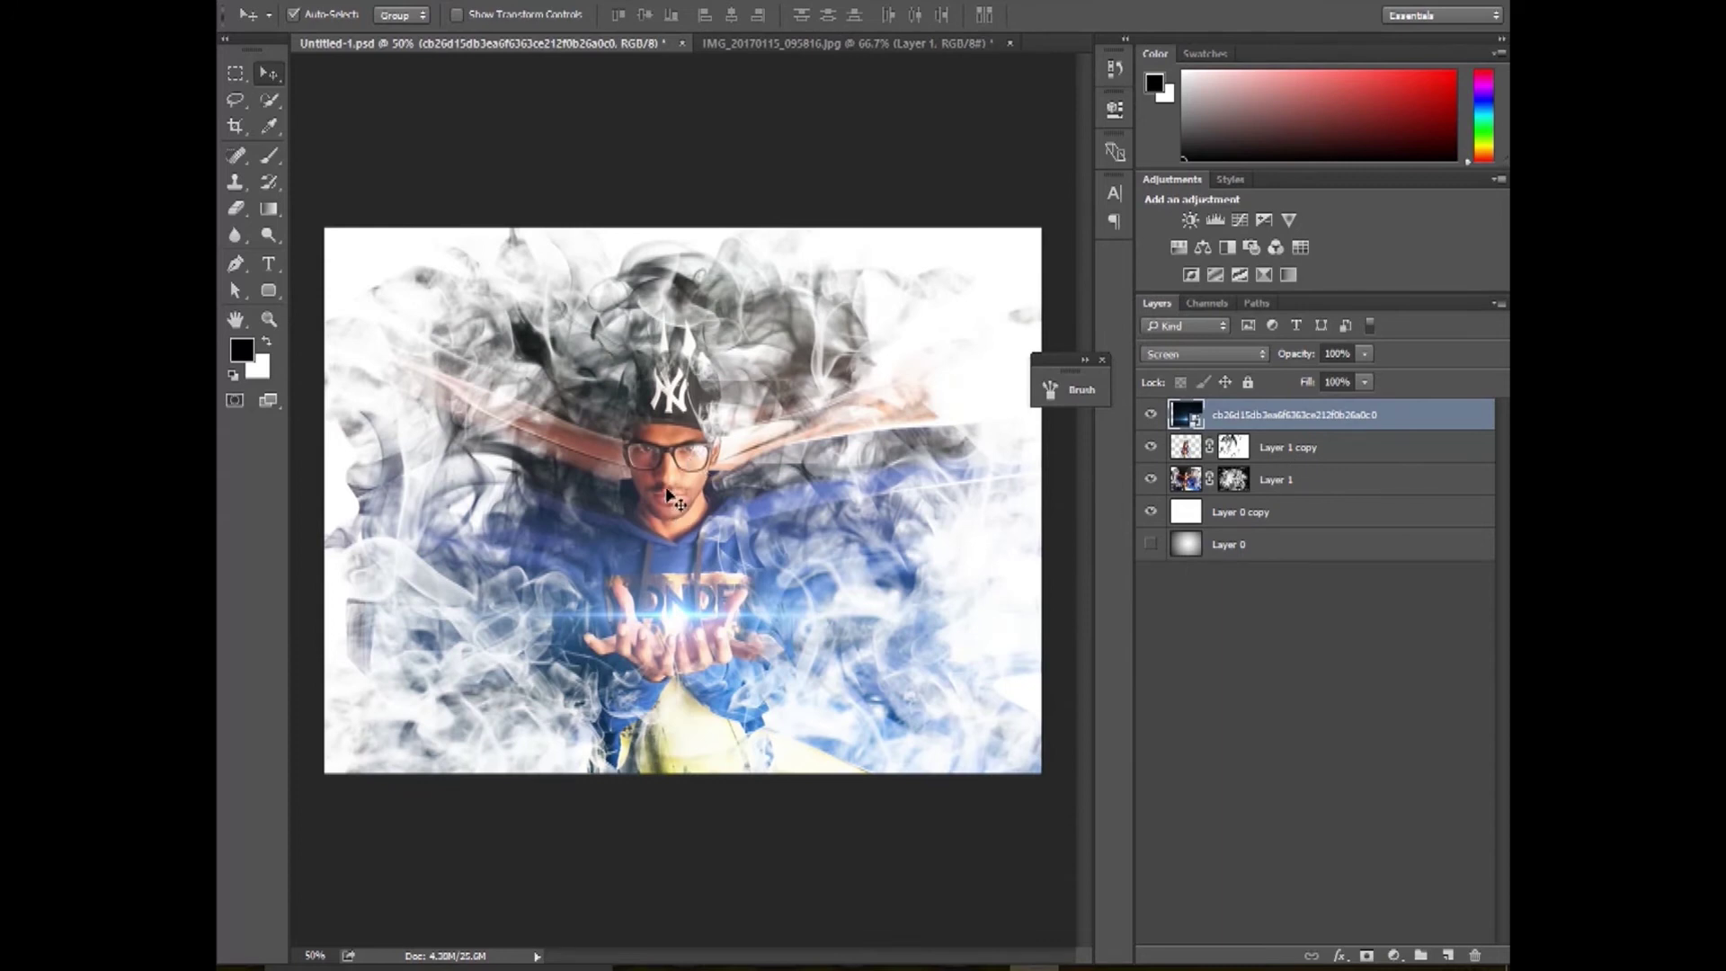
left_click(1150, 414)
left_click(1151, 415)
Rasterize the flare smart object so that it can be erased.
key("e")
left_click(683, 428)
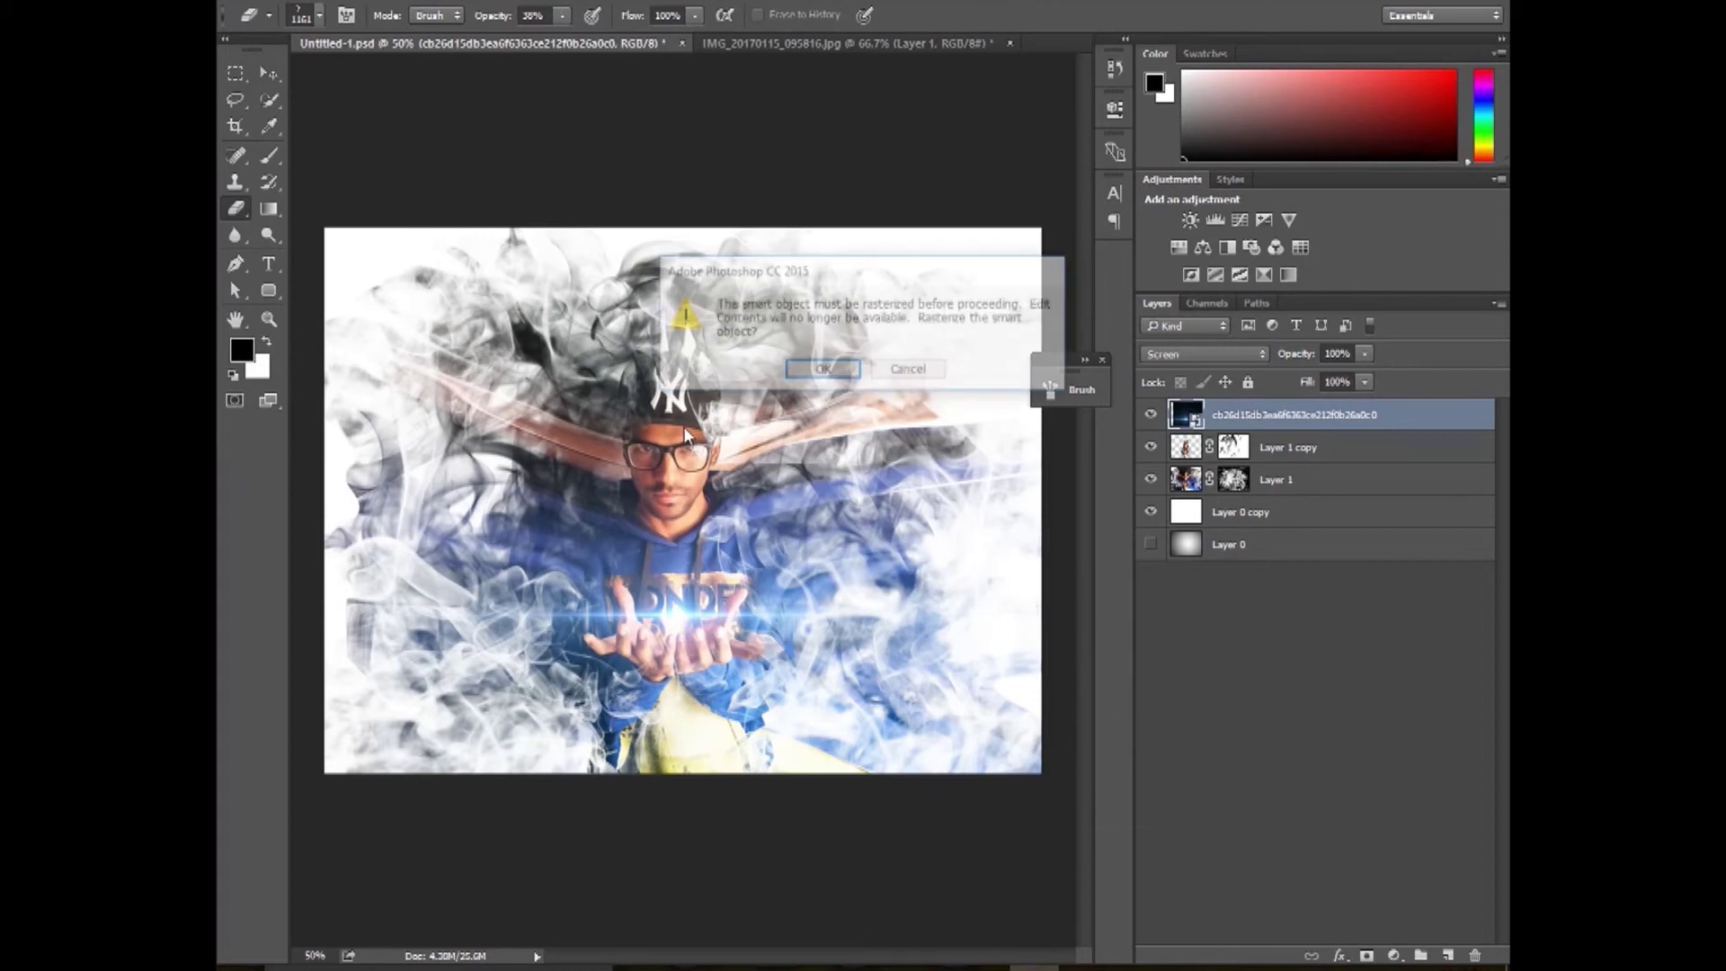
key("Return")
Choose a soft round Eraser brush at 600 px and fade the flare layer's haze around the man.
left_click(238, 209)
left_click(318, 16)
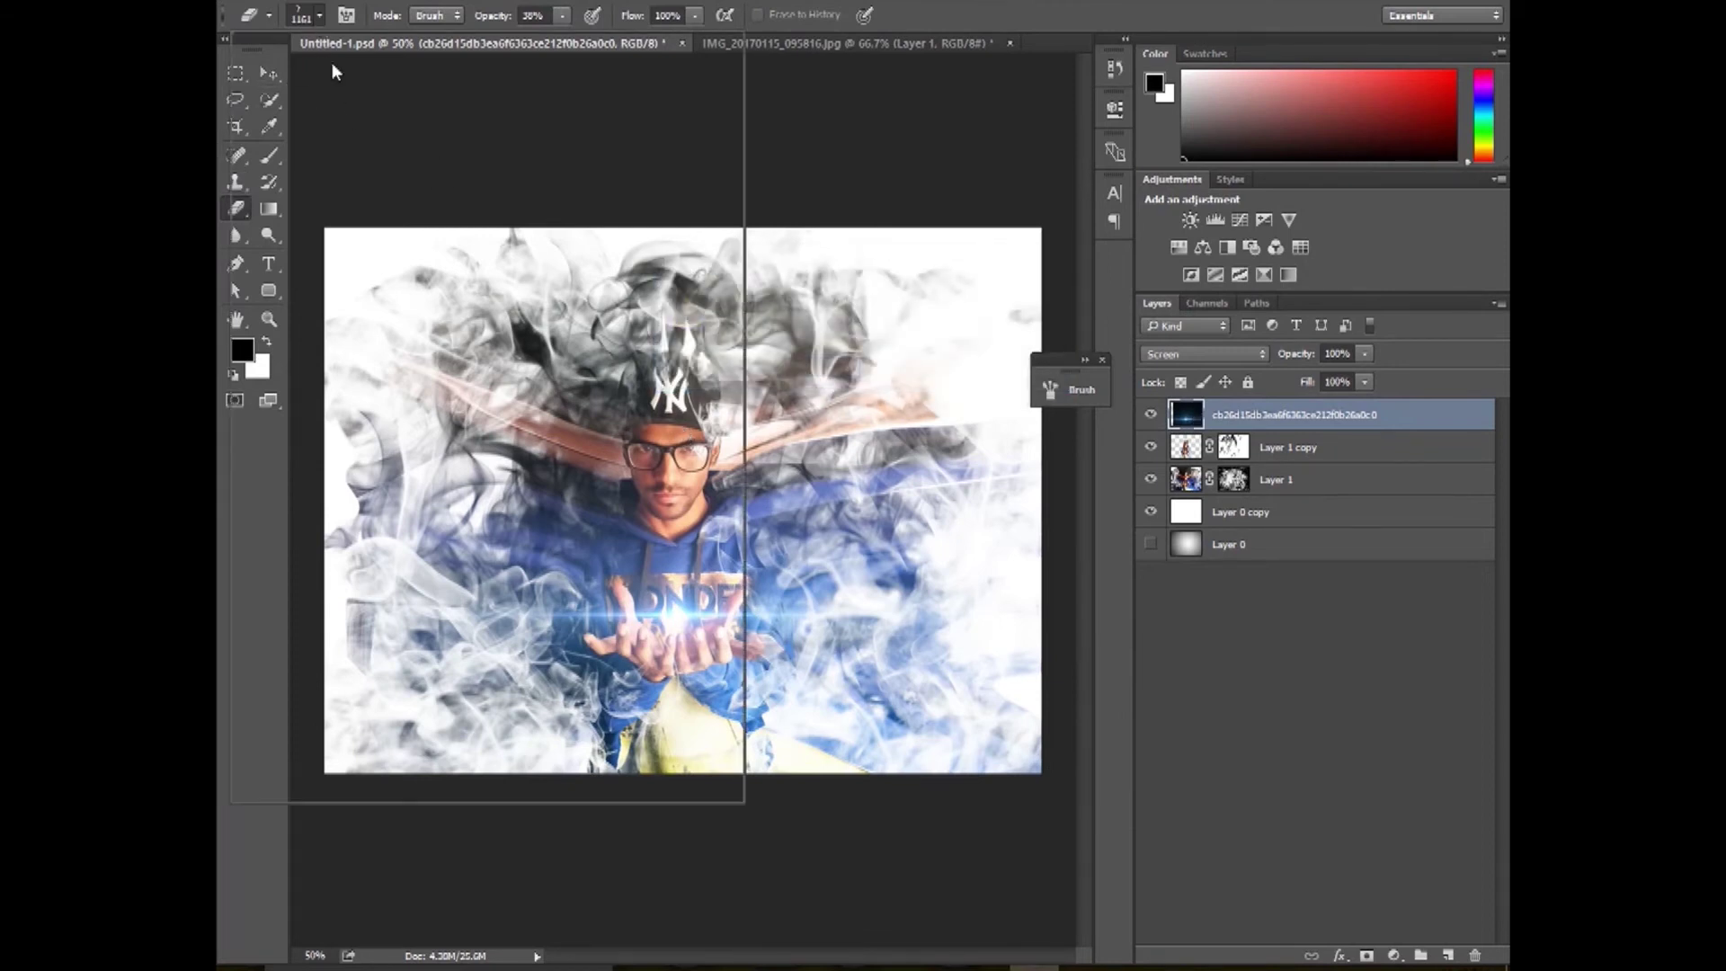
left_click(388, 215)
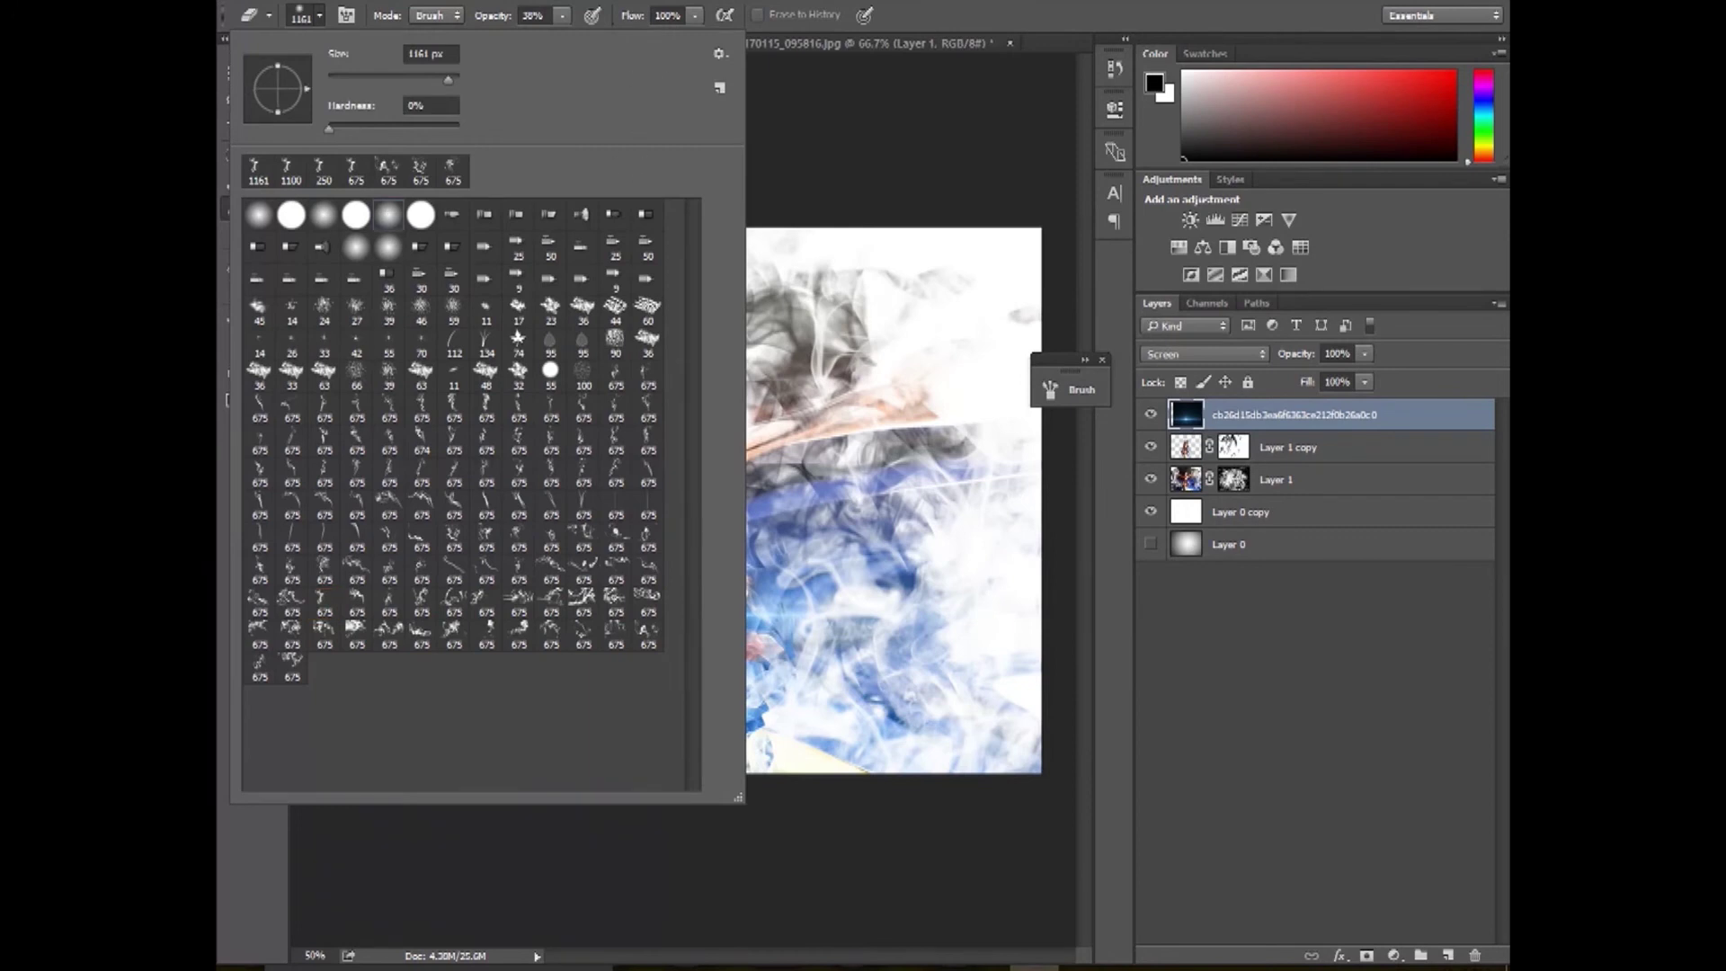
double_click(391, 217)
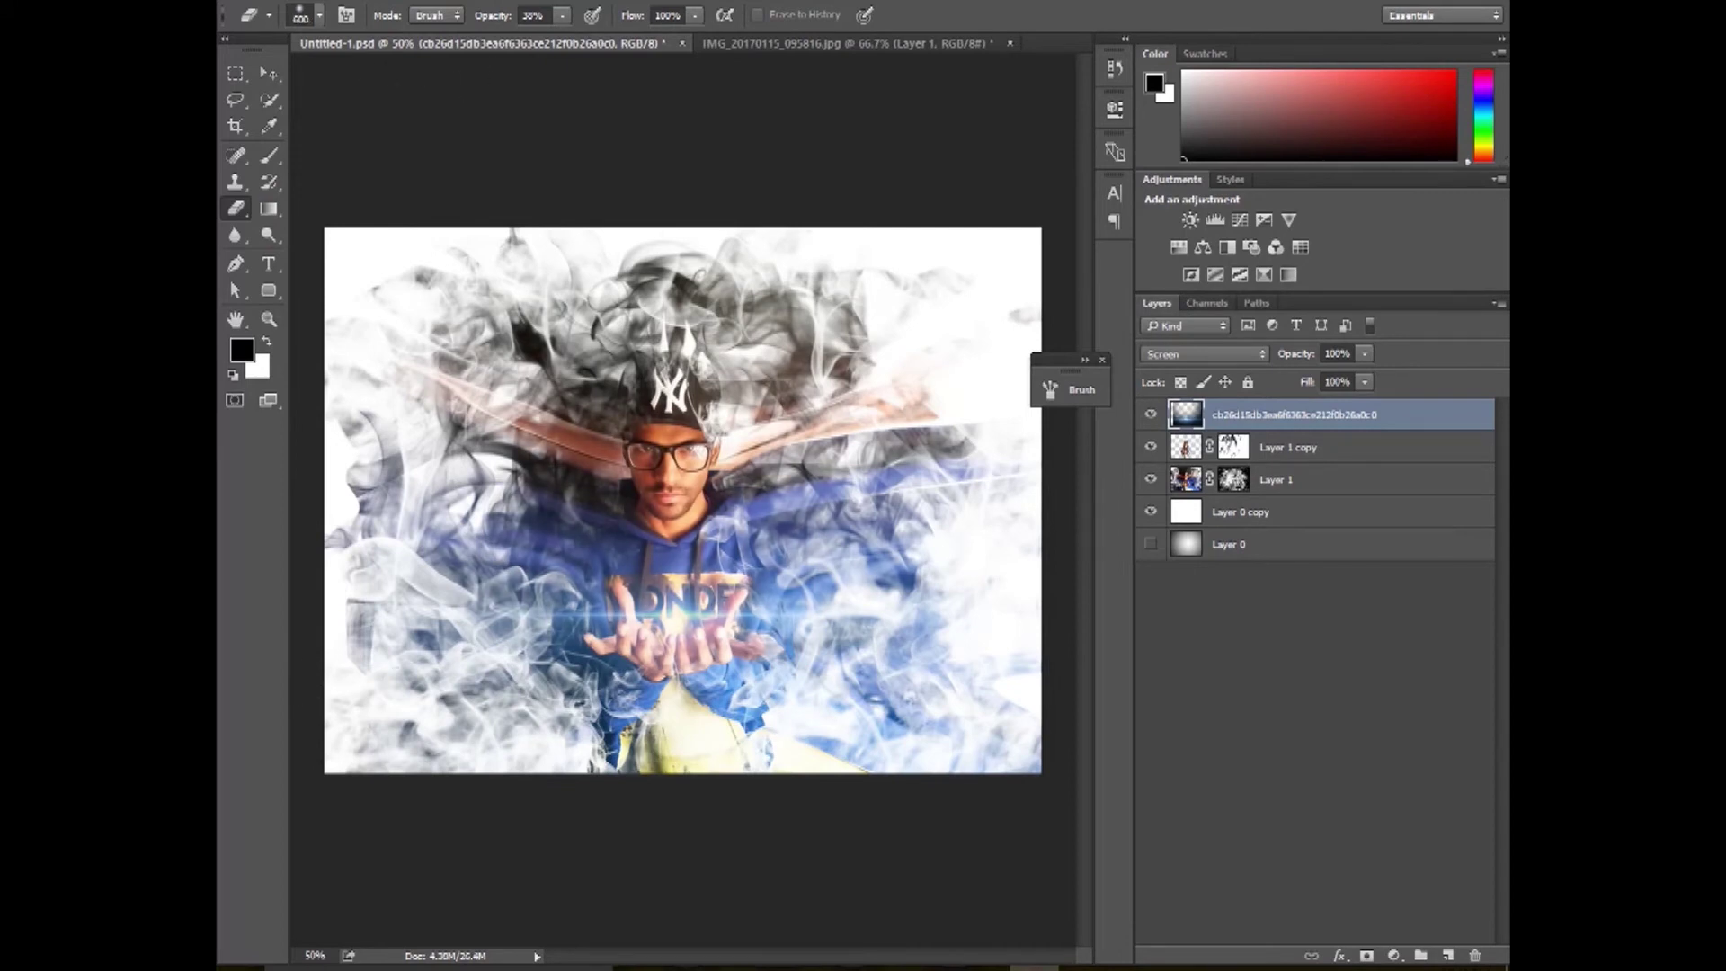
left_click_drag(881, 395, 868, 615)
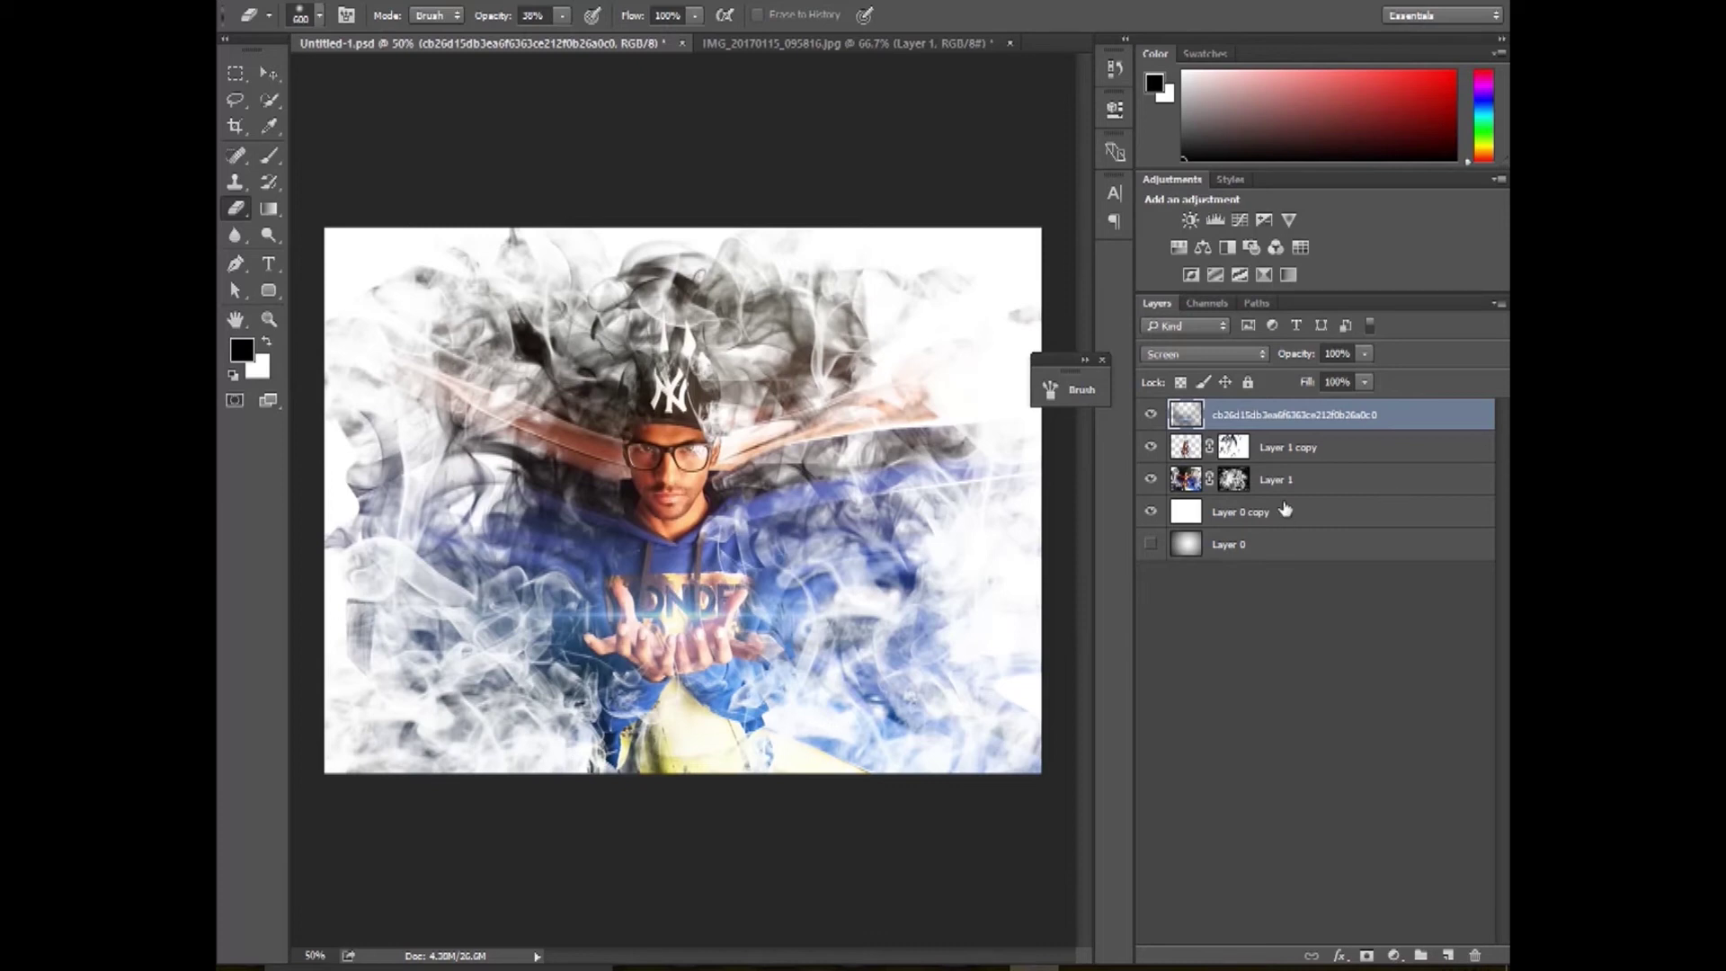
Fill Layer 0 copy with a reversed radial white-to-black gradient from the canvas center past its edge, redrawing it as needed.
left_click(1232, 444)
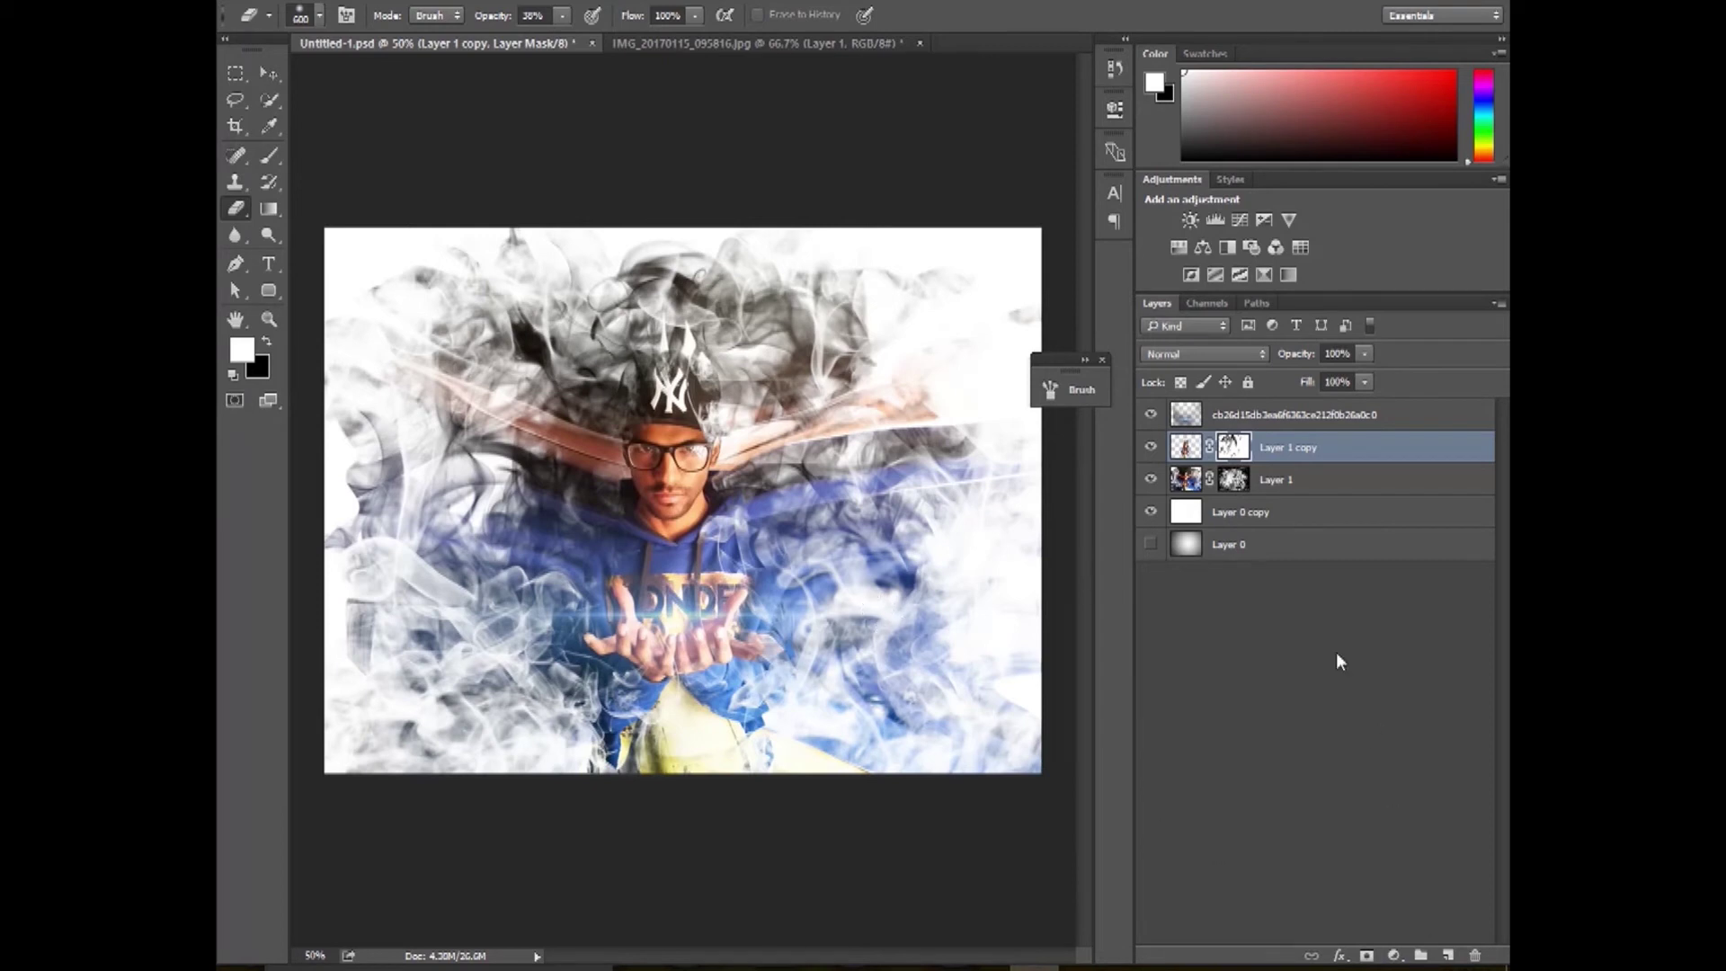
left_click(1250, 513)
key("x")
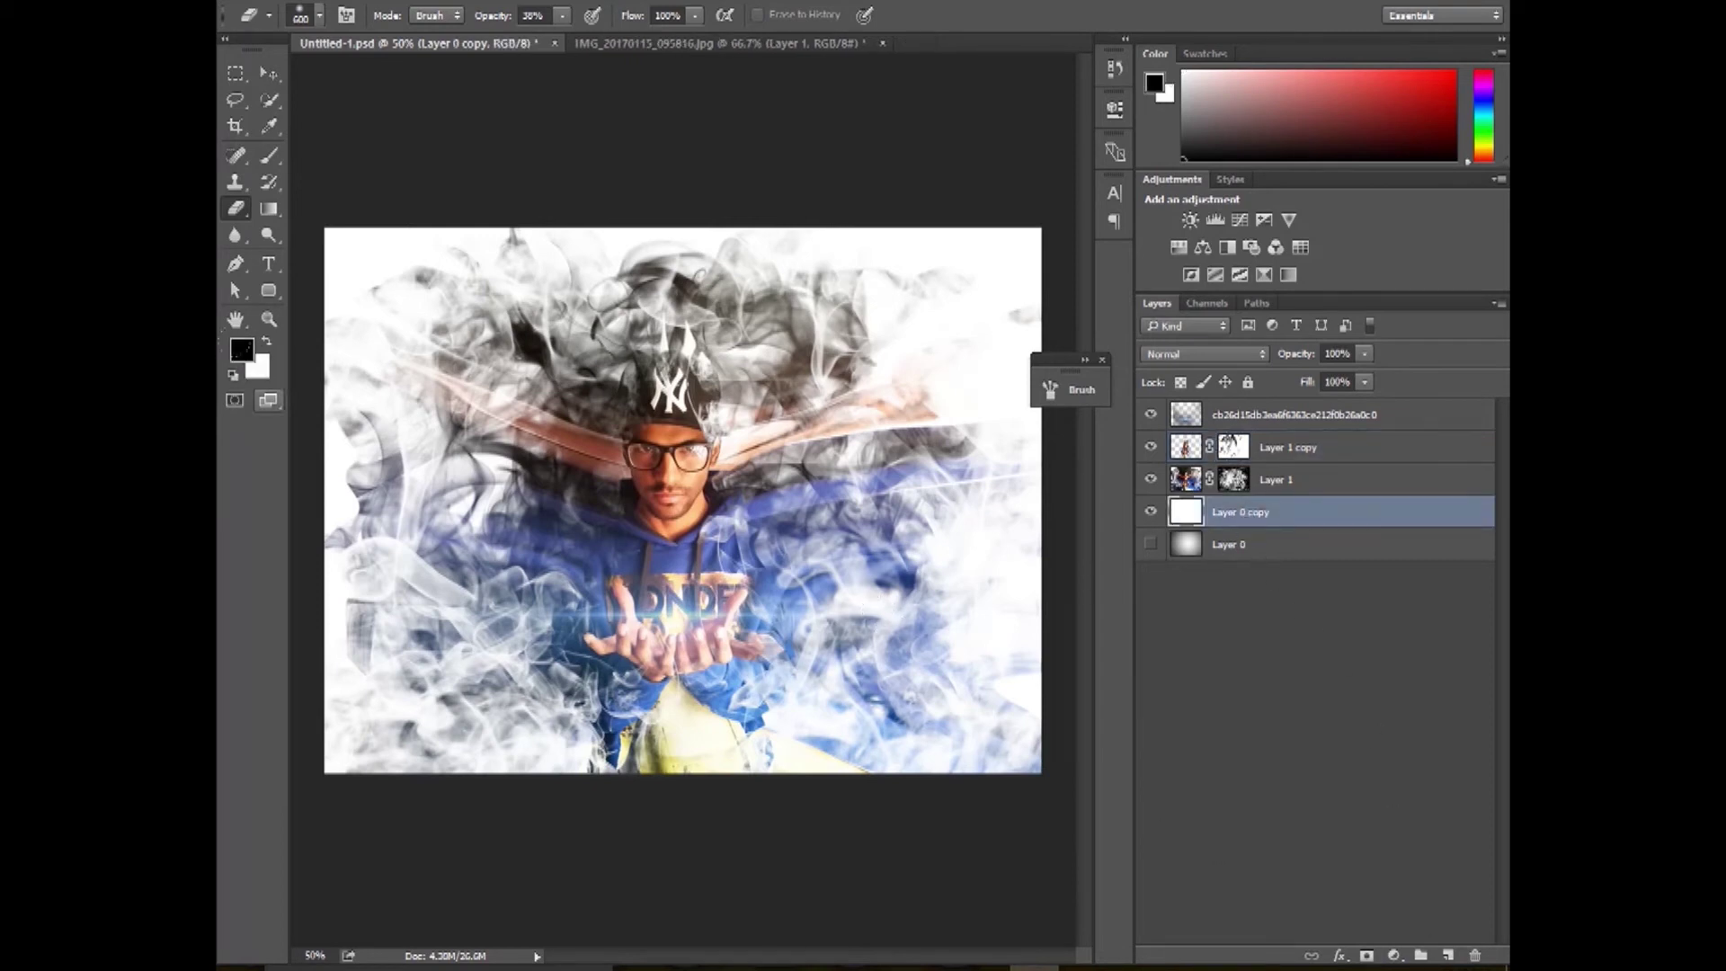
left_click(272, 208)
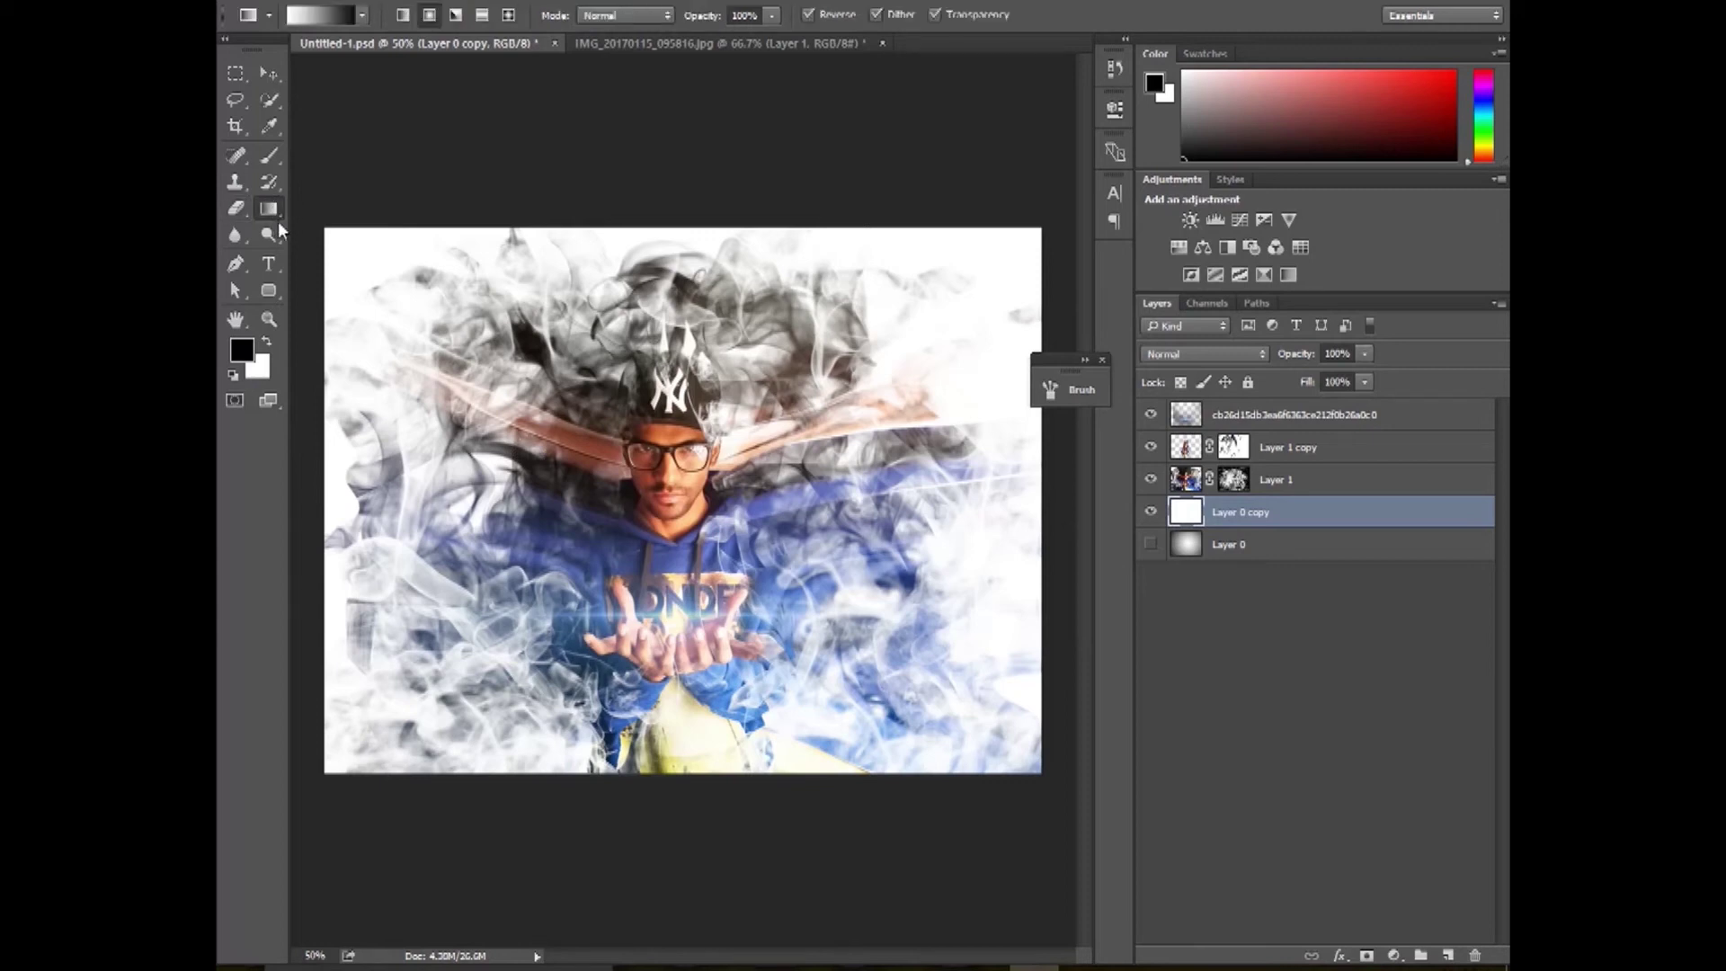
left_click_drag(715, 485, 1074, 486)
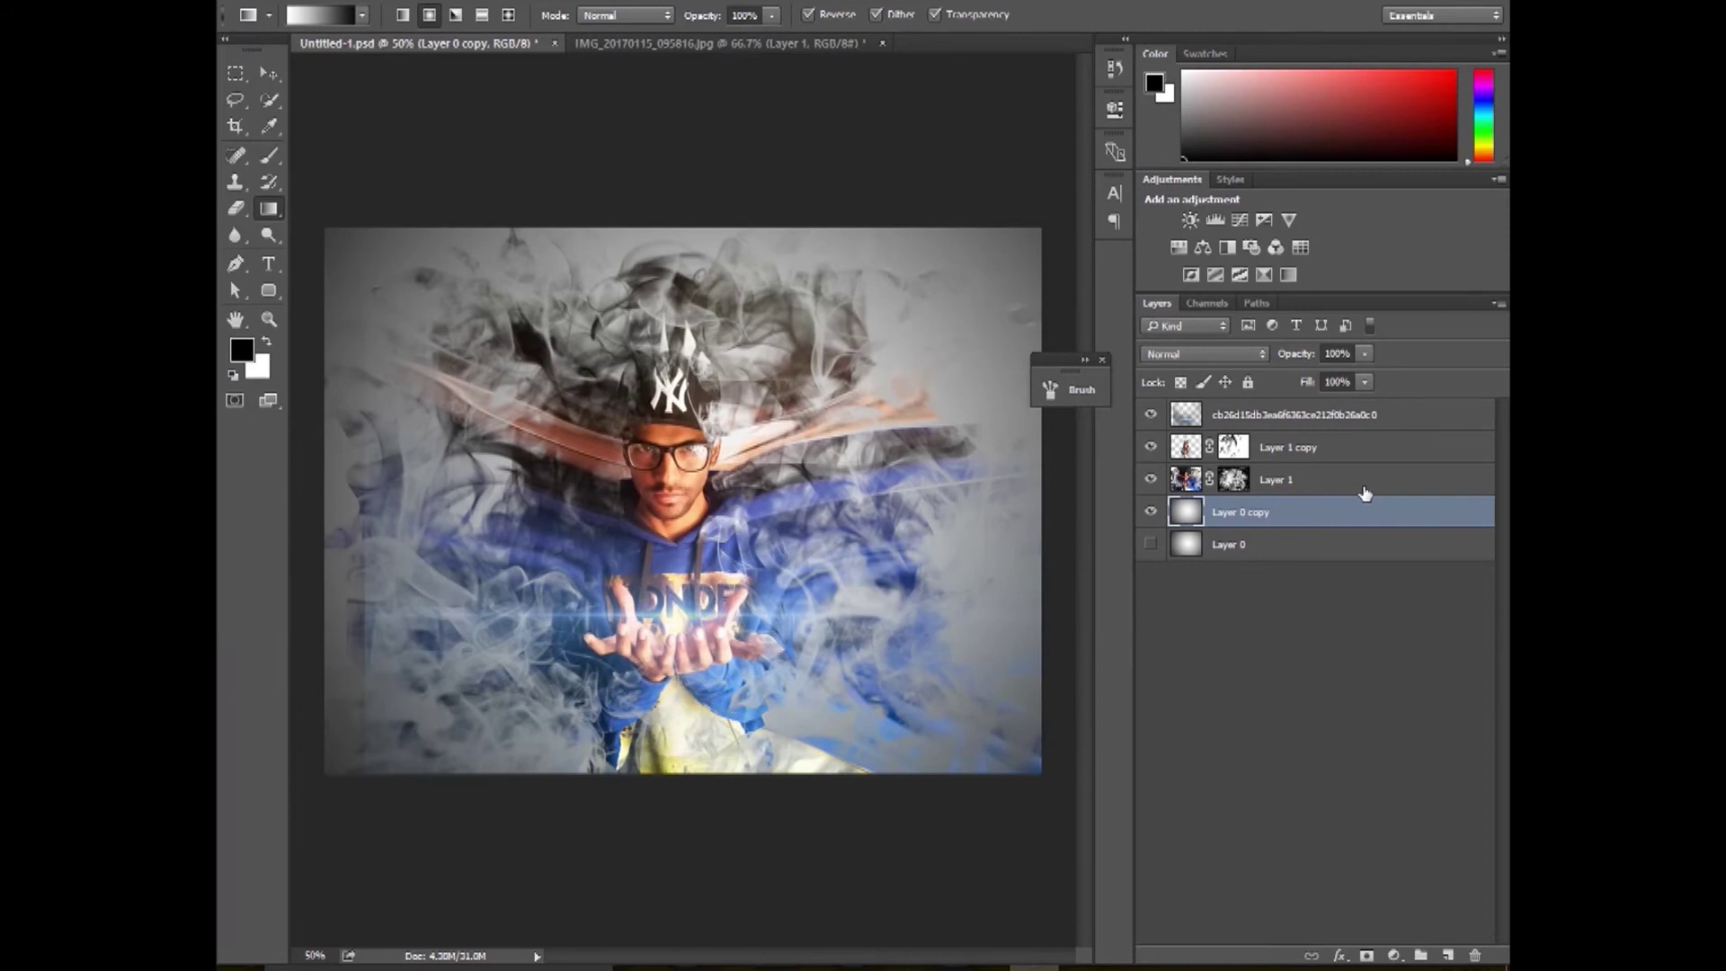
key("ctrl+z")
left_click_drag(705, 486, 1079, 478)
key("ctrl+z")
left_click_drag(714, 497, 1079, 496)
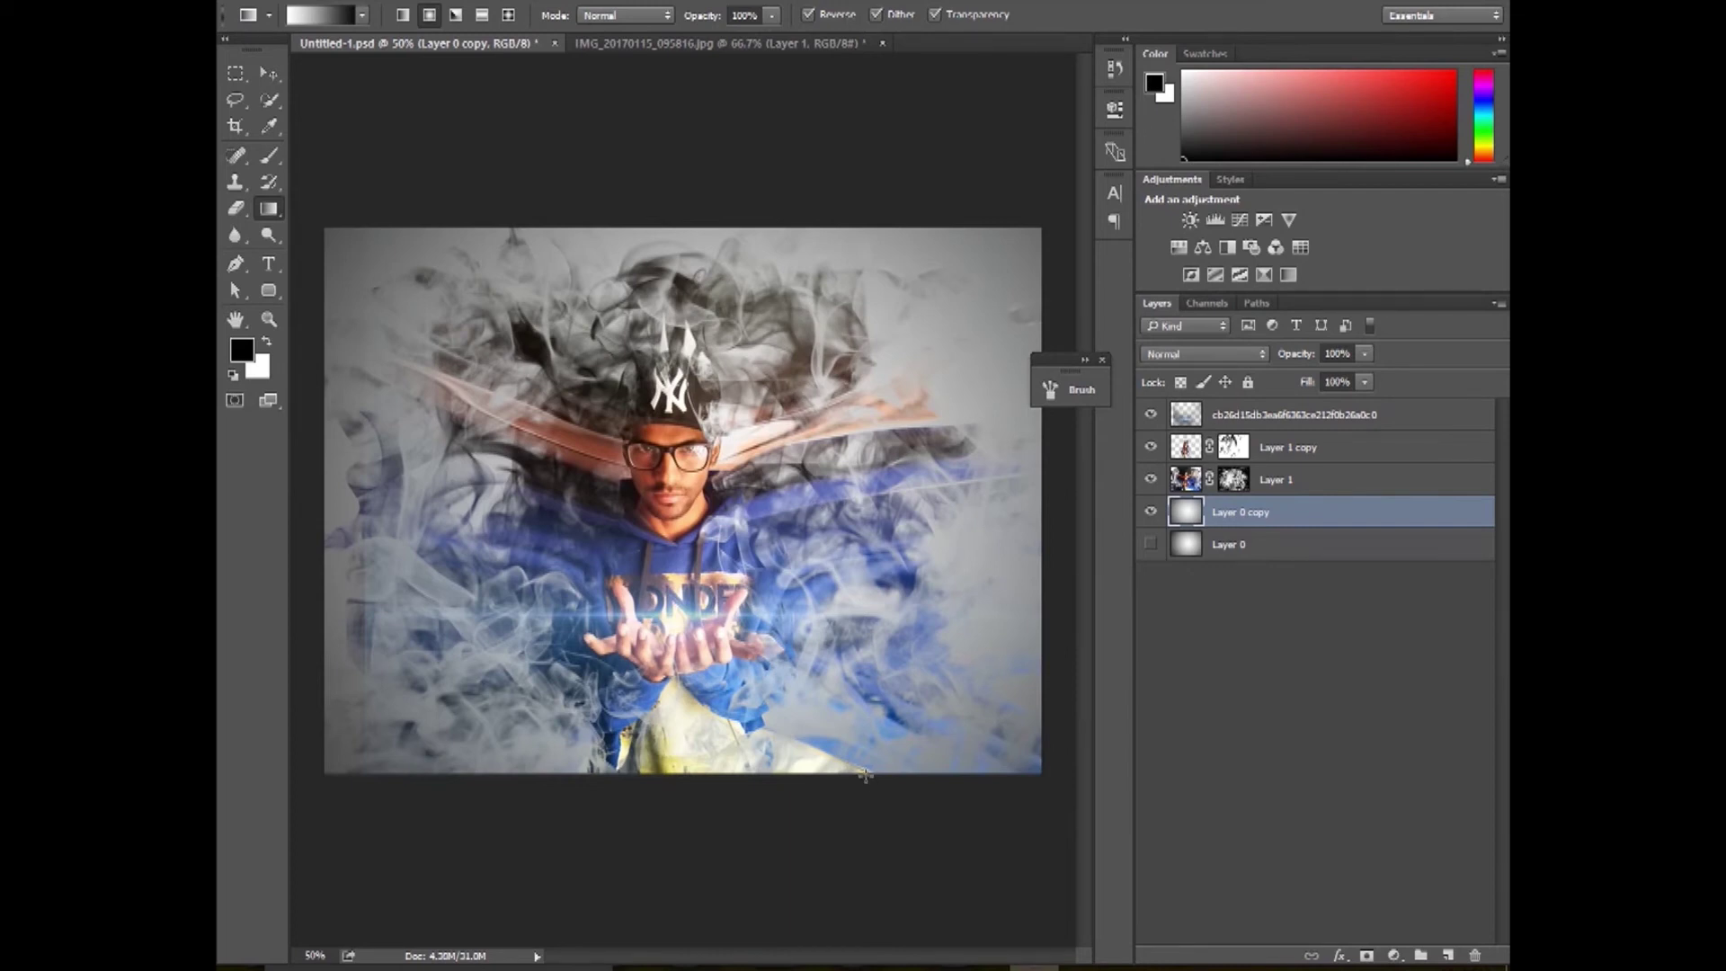
Duplicate Layer 1 and Layer 1 copy together within Untitled-1.psd.
key("v")
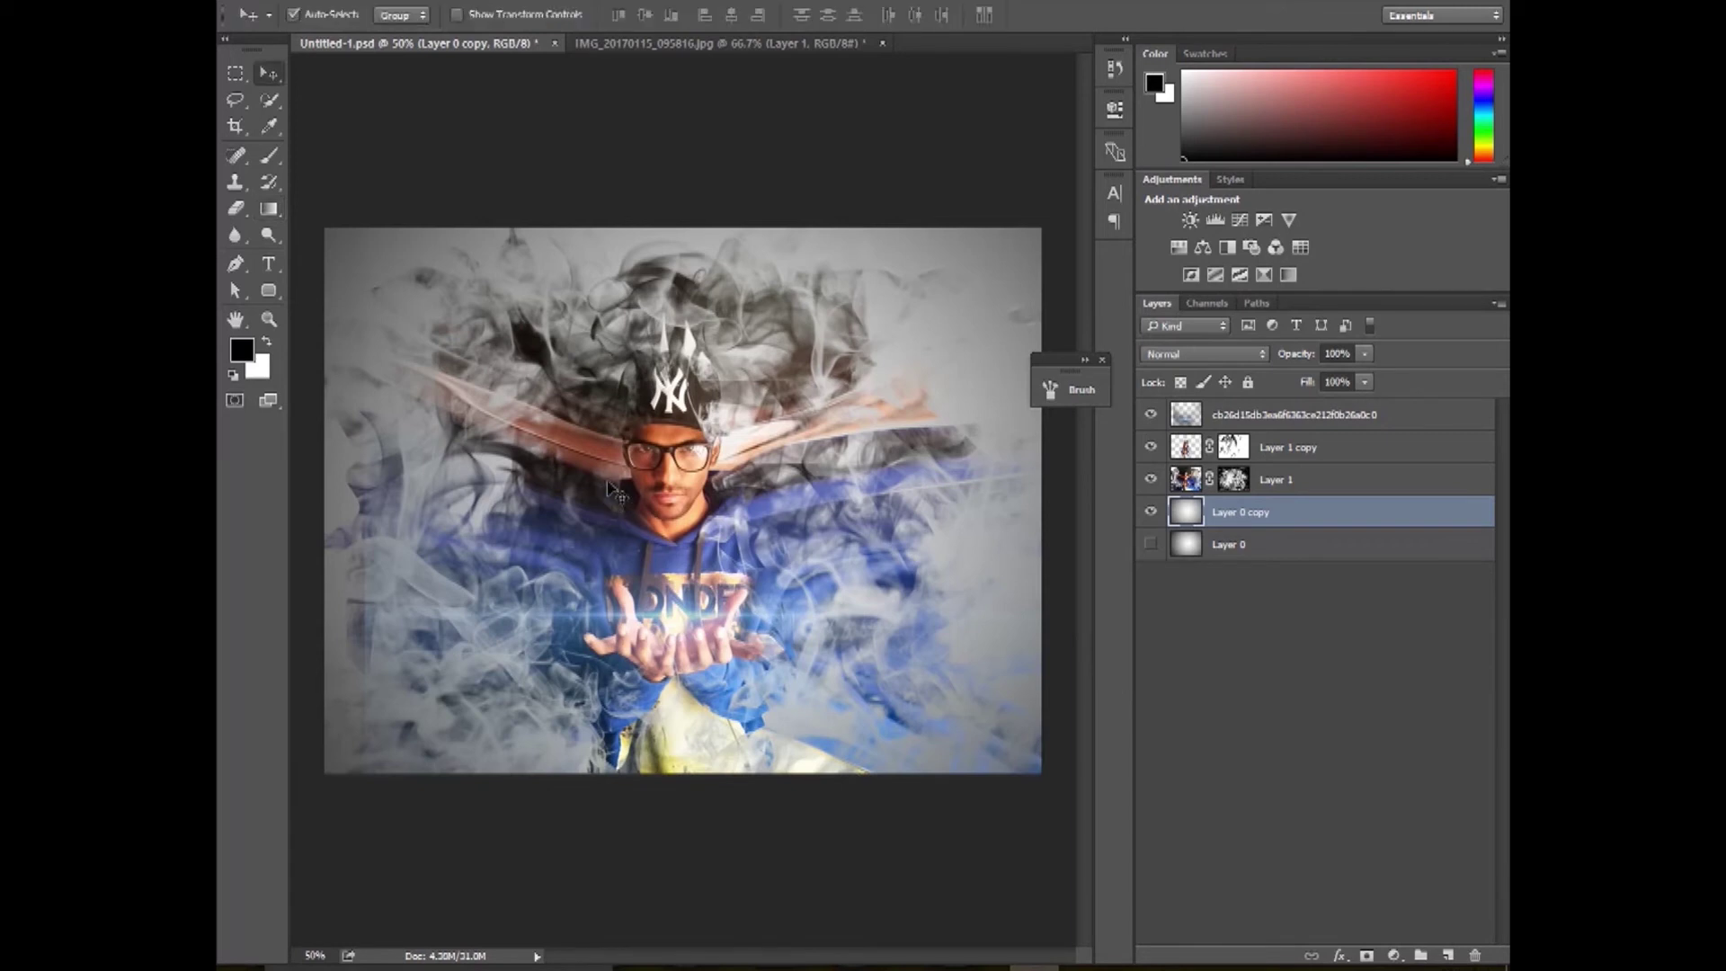
left_click(640, 452)
left_click(1321, 450)
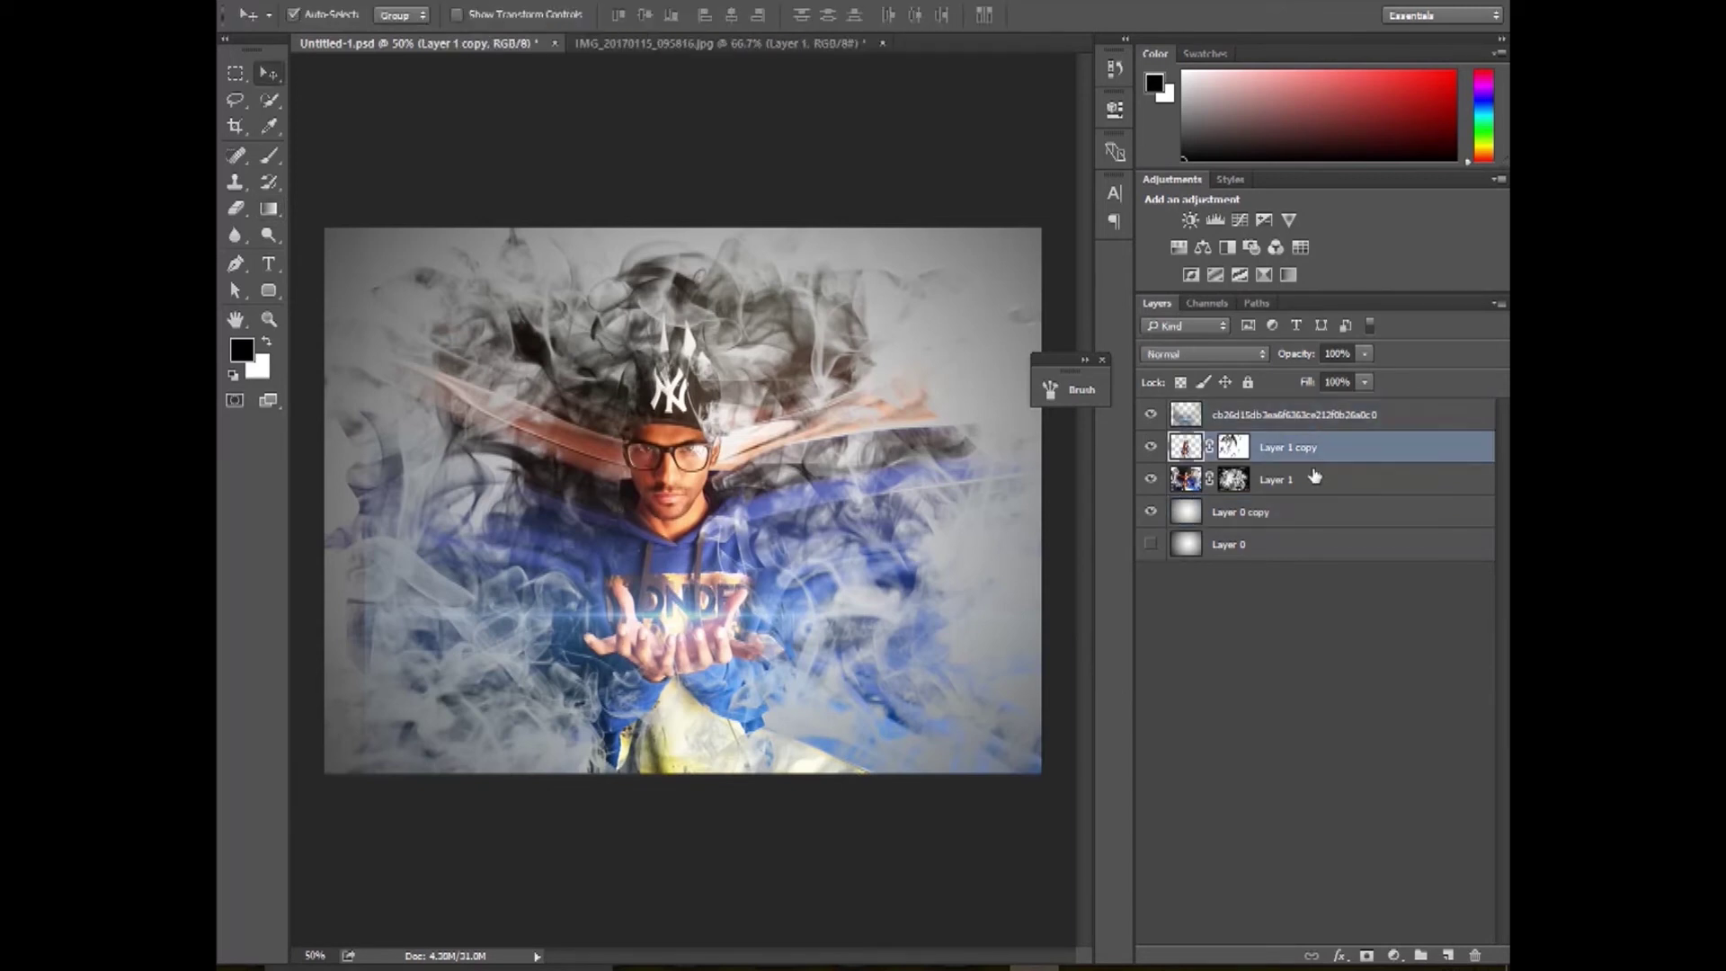
left_click(1308, 478, "shift")
right_click(1274, 483)
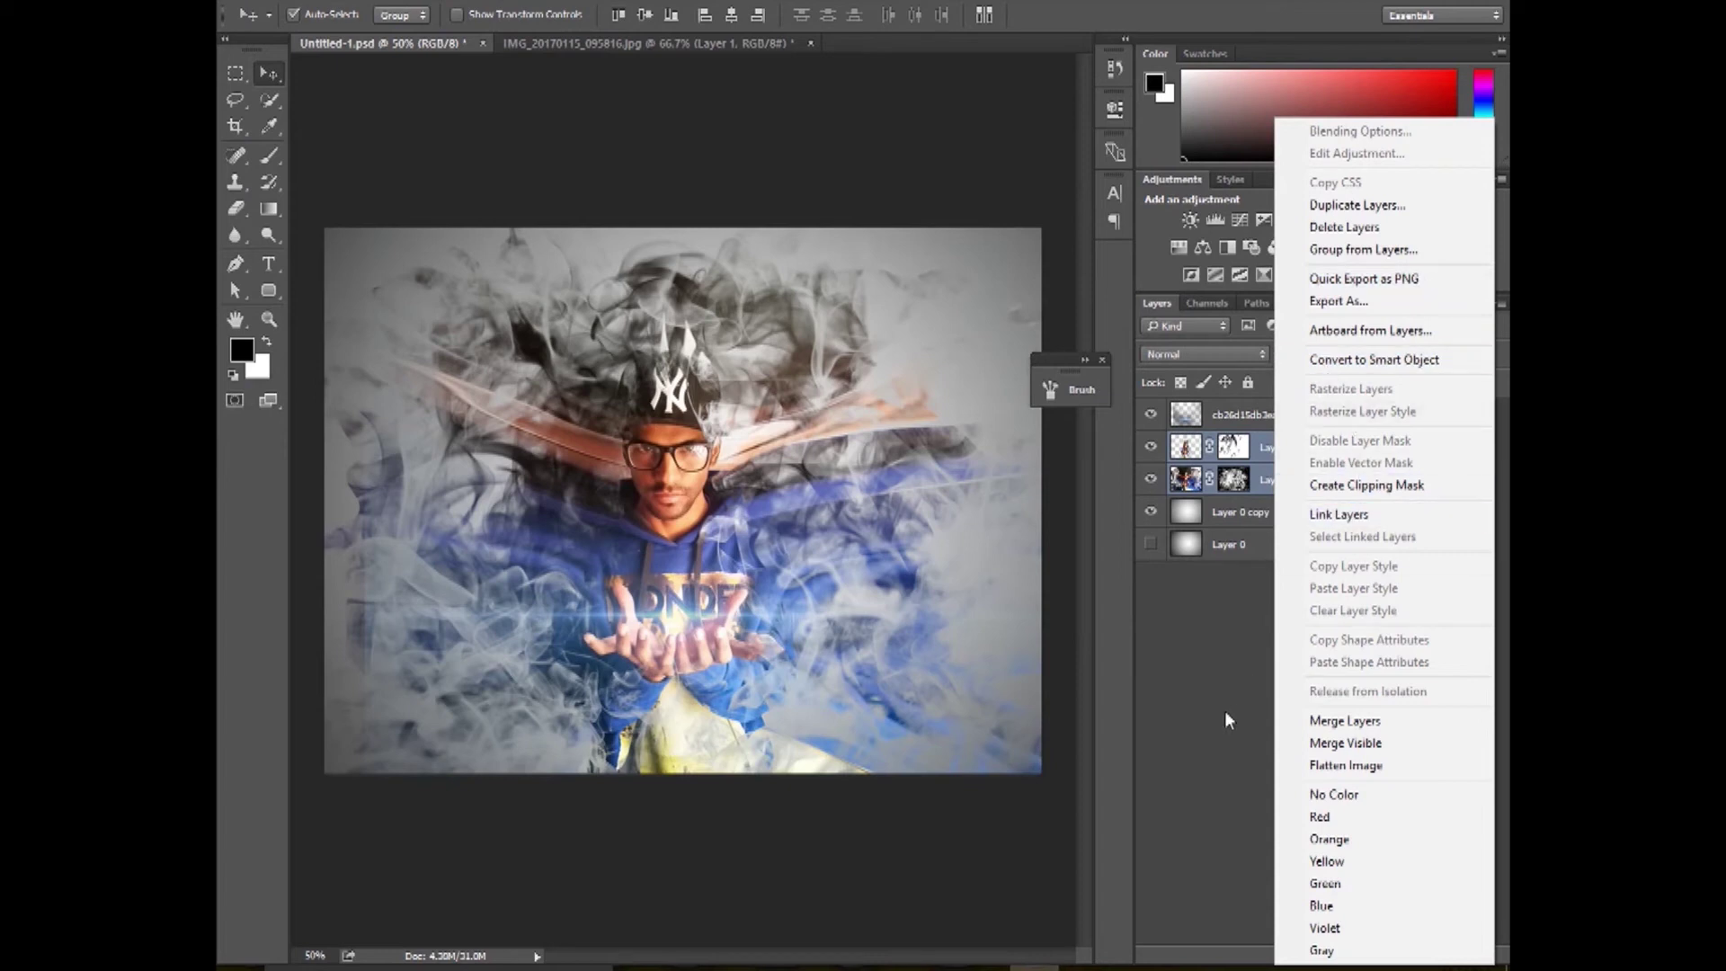
left_click(1346, 205)
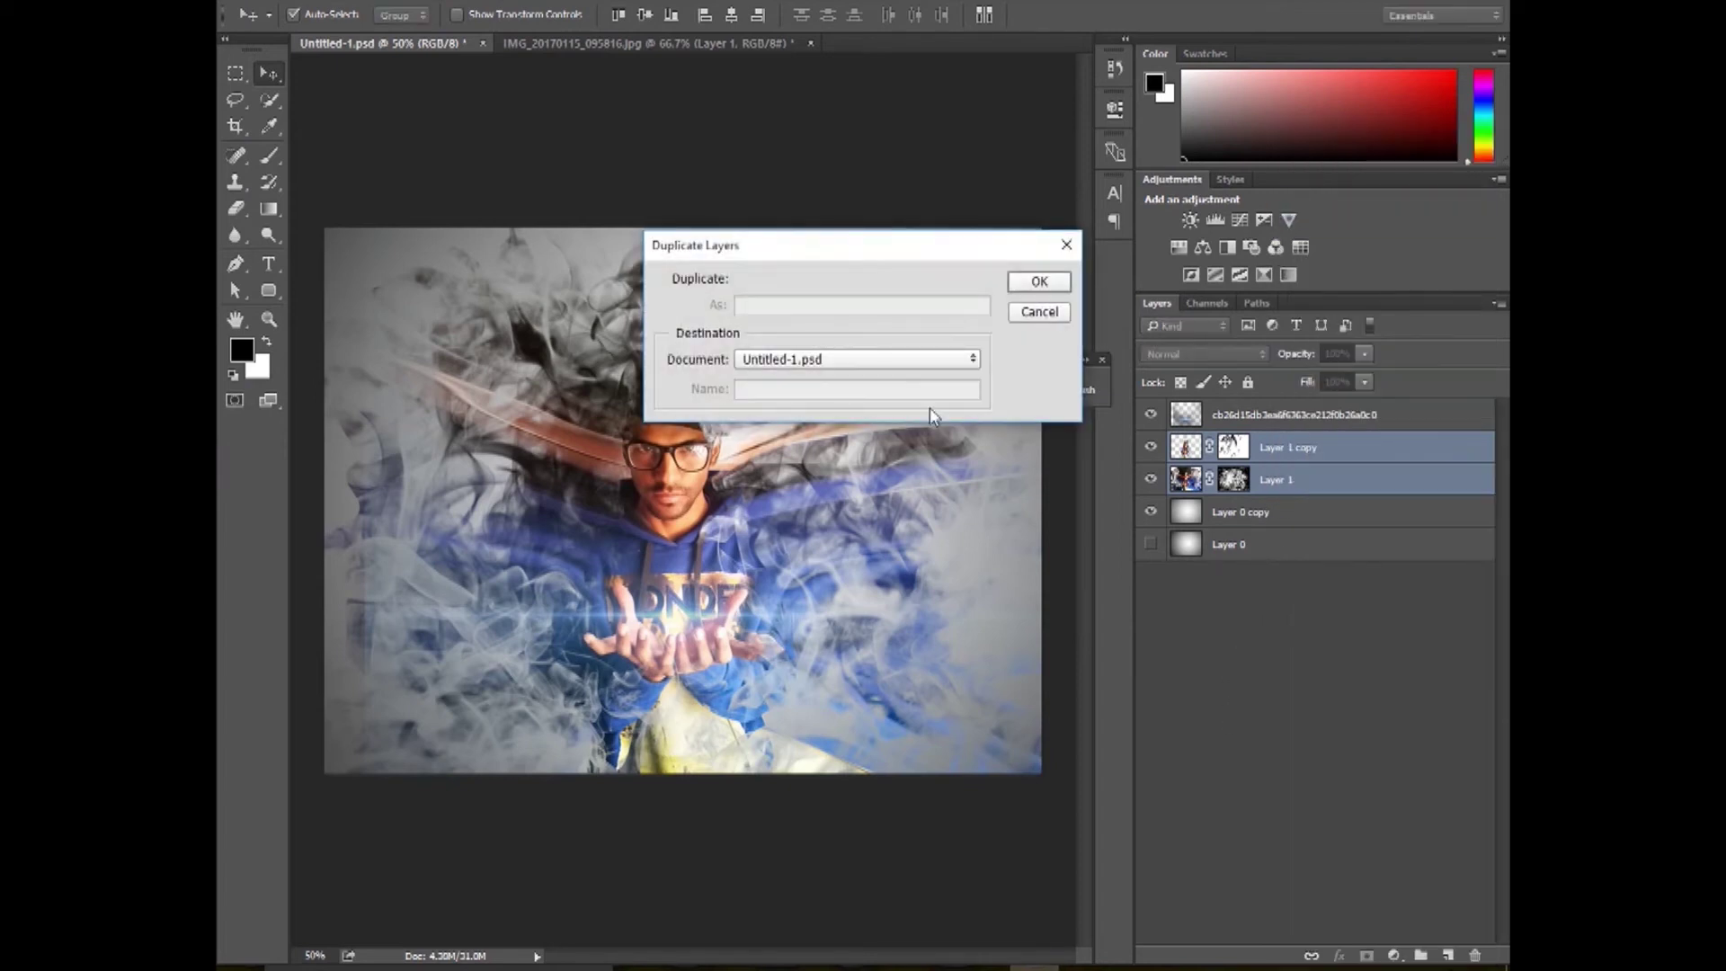
left_click(1036, 281)
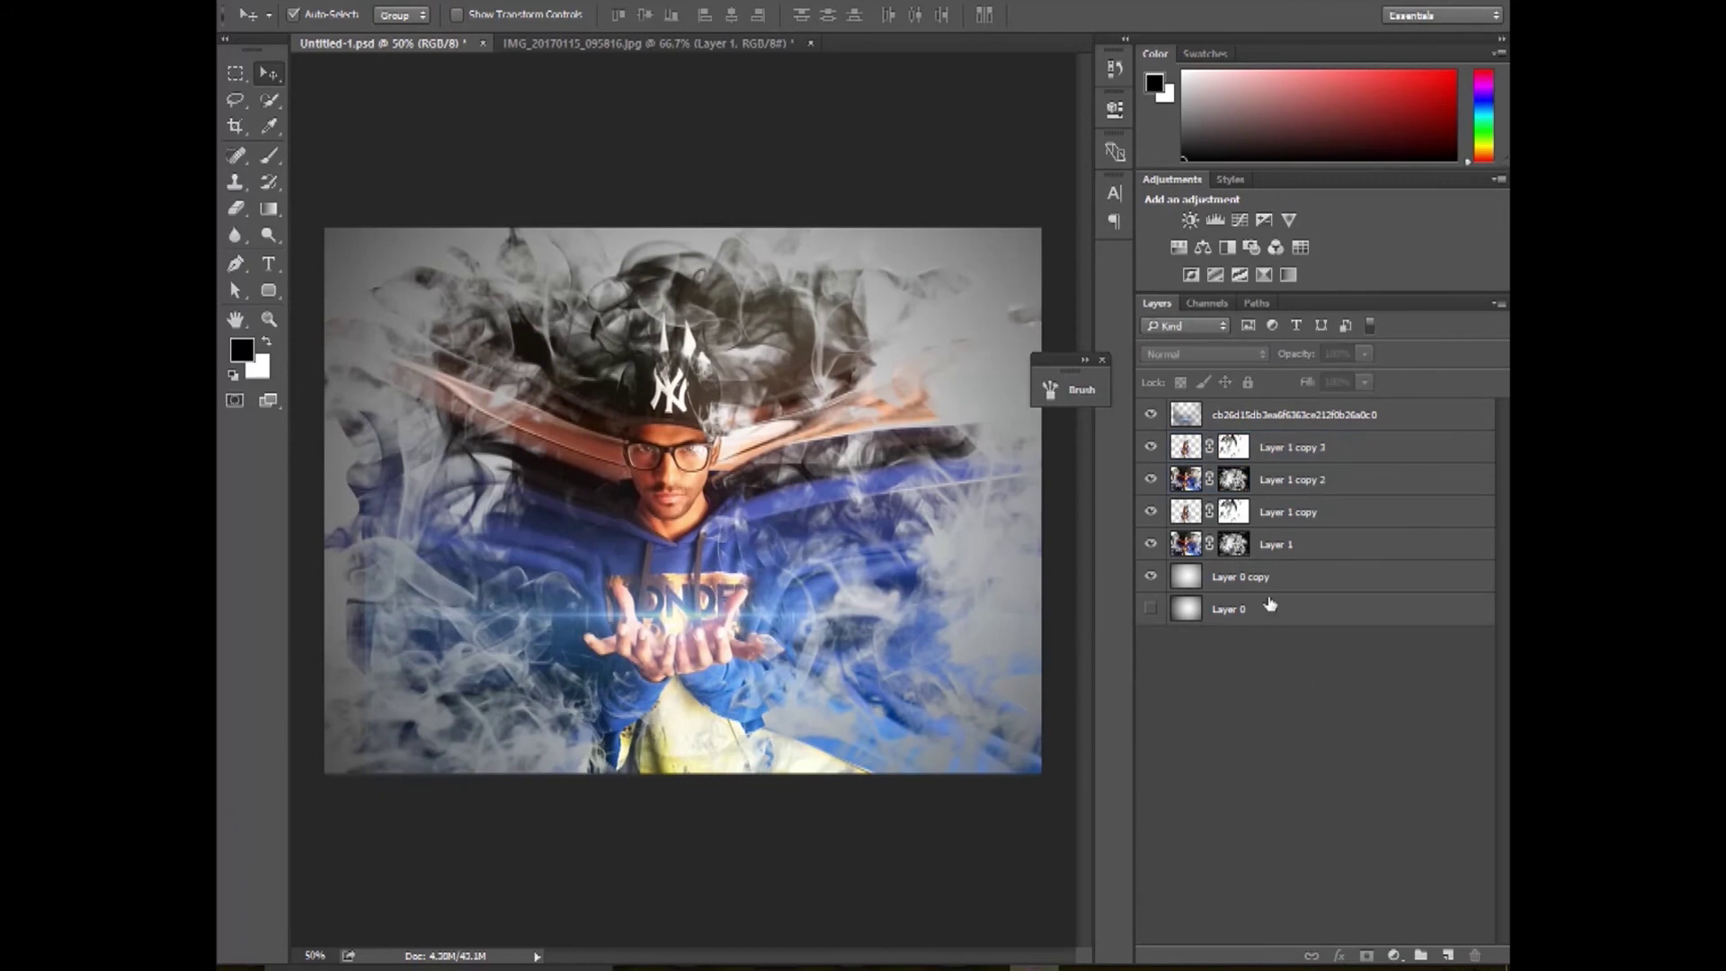
Hide the original Layer 1 and Layer 1 copy, and merge their two duplicates into one layer.
left_click(1276, 512)
left_click(1277, 544, "shift")
left_click_drag(1150, 512, 1157, 541)
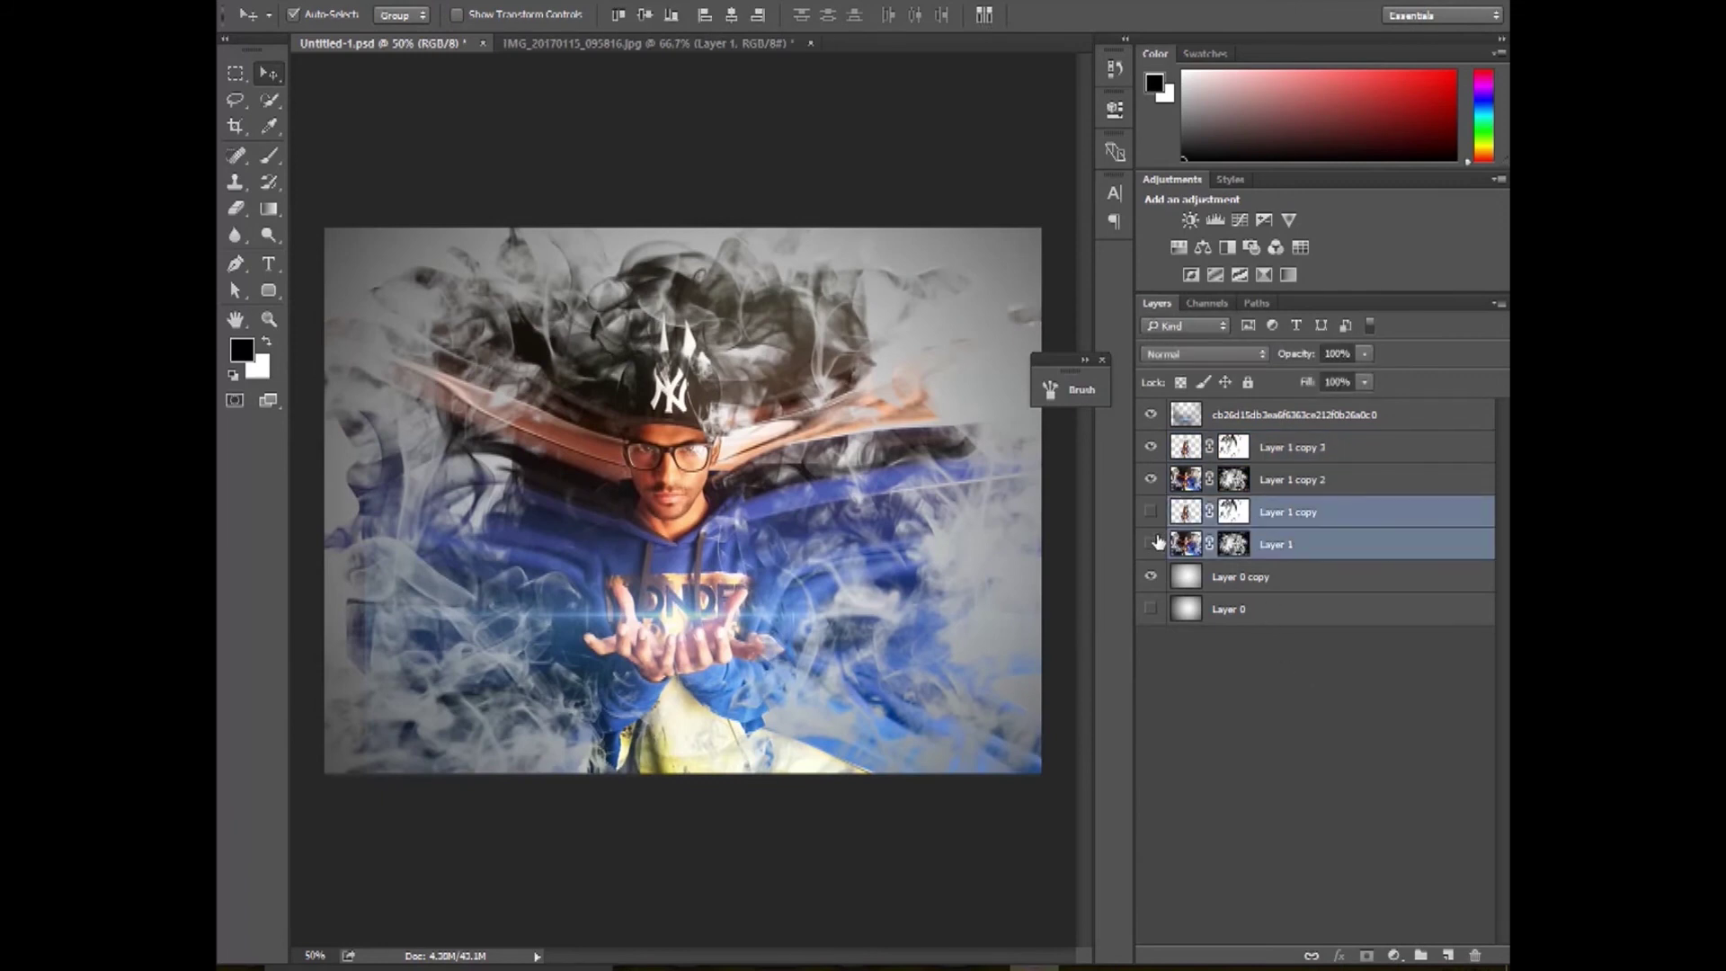
left_click(1287, 447)
left_click(1263, 481, "shift")
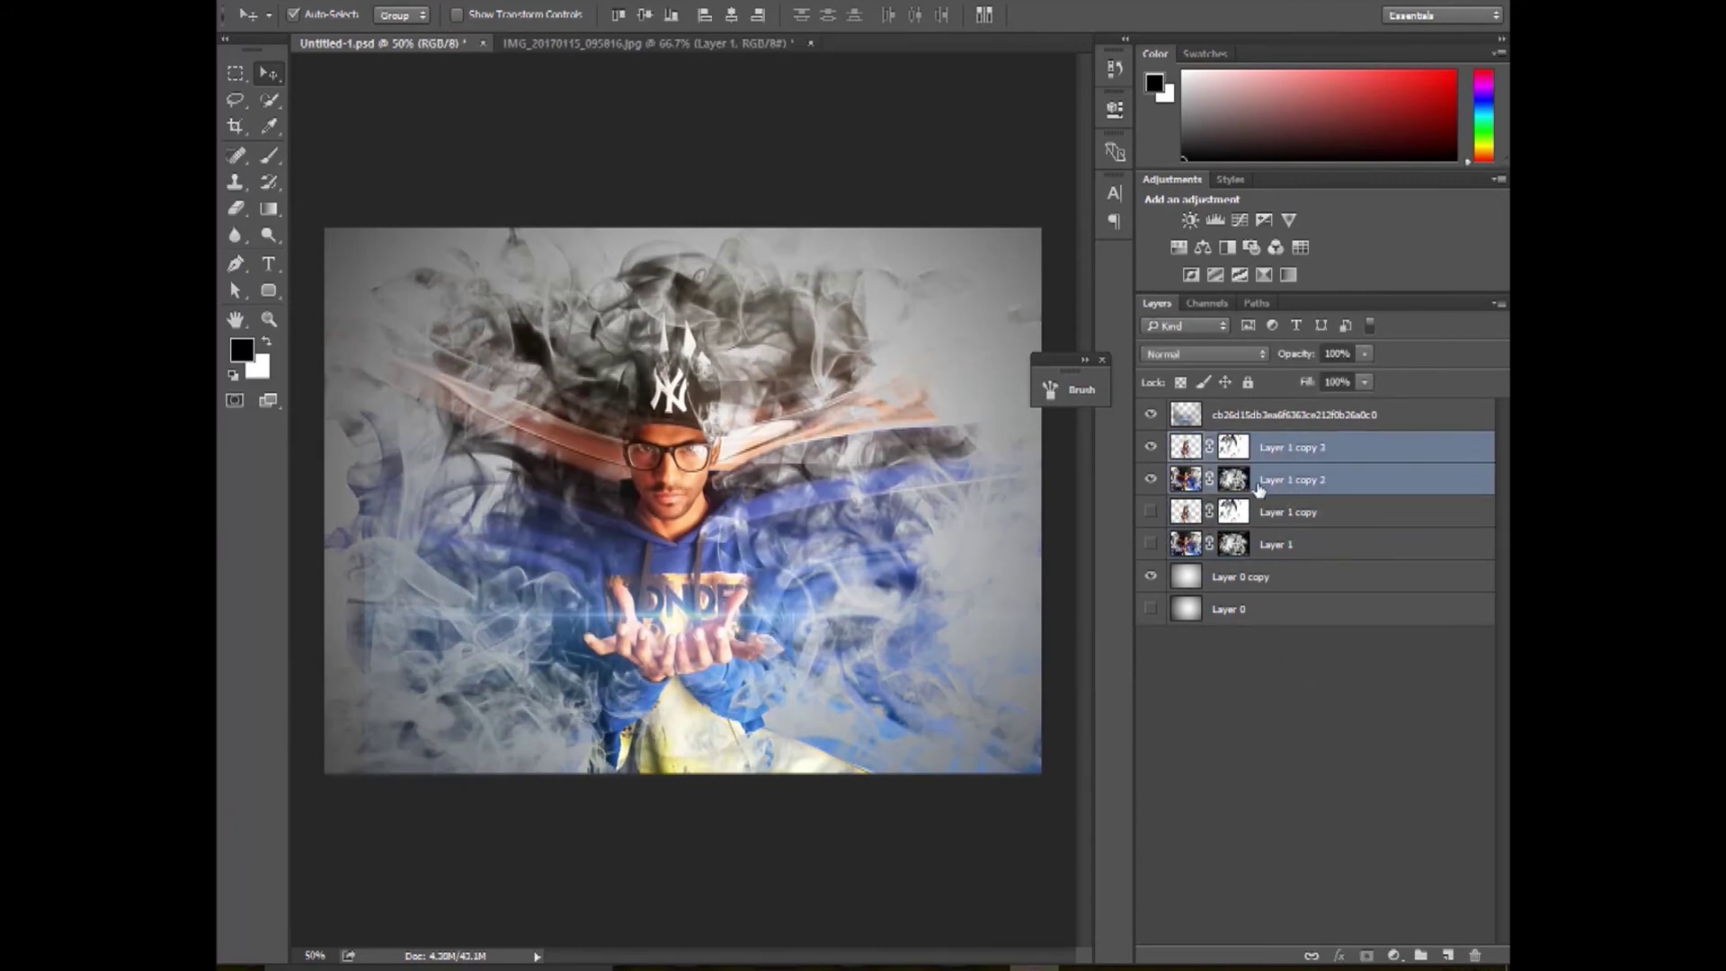
key("ctrl+e")
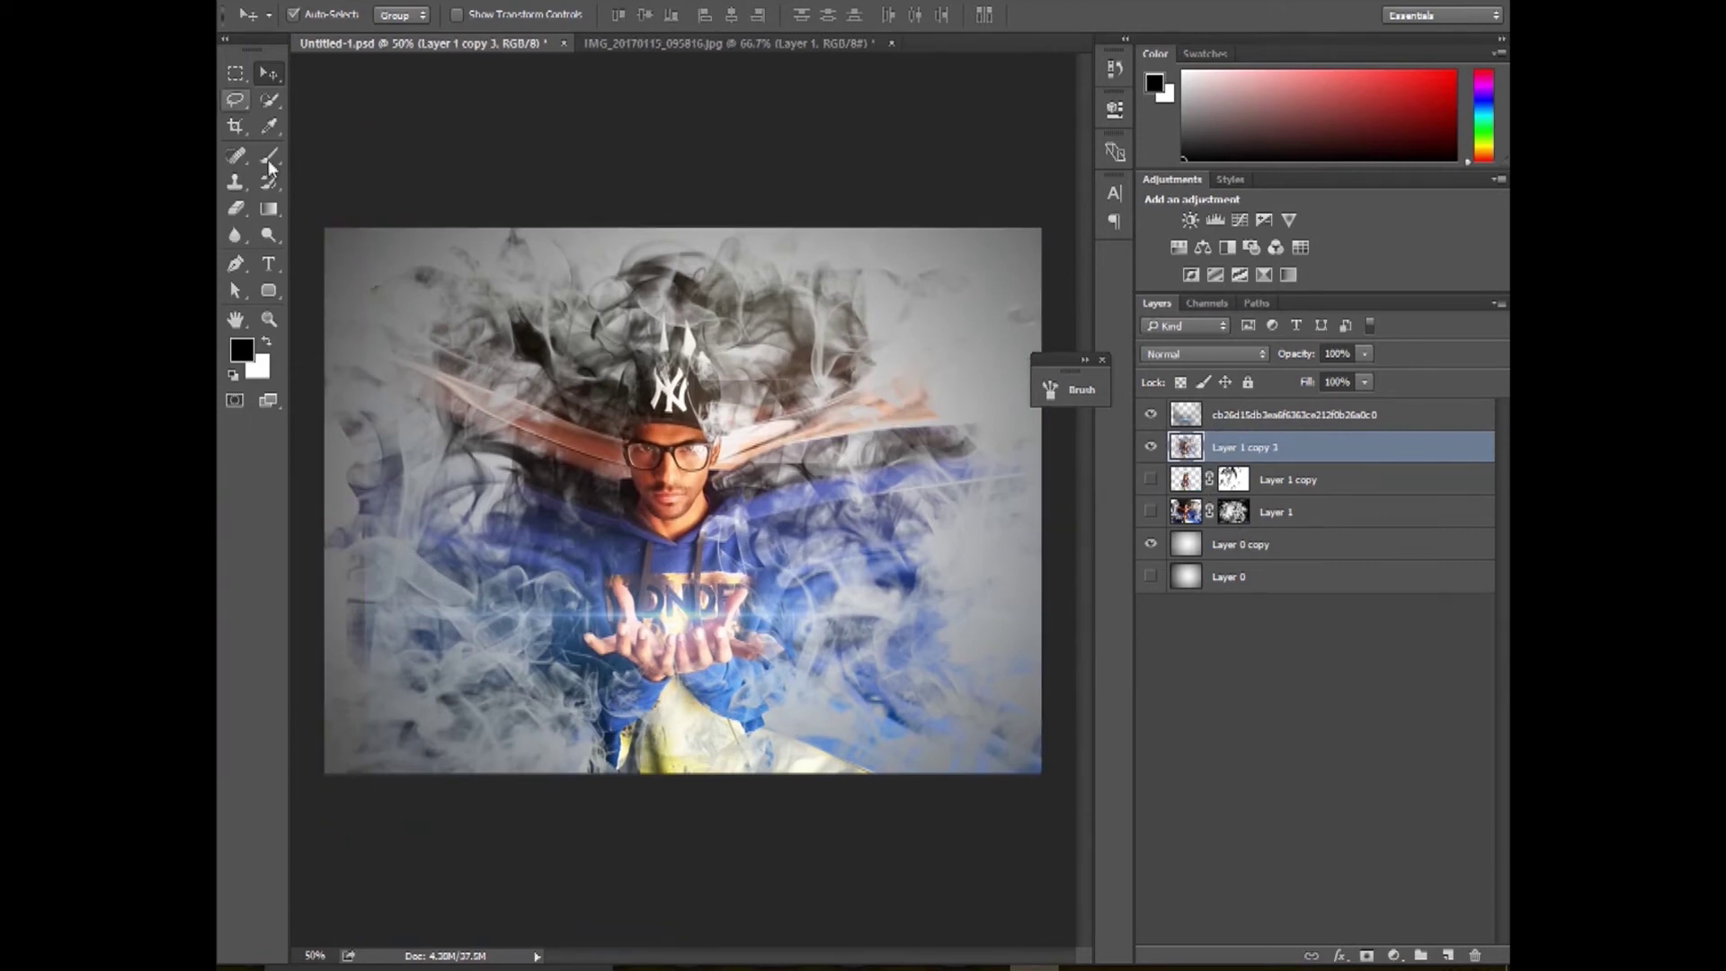
Choose the Smudge tool for Layer 1 copy 3 and enlarge its brush to 175 px.
left_click(270, 160)
left_click(237, 210)
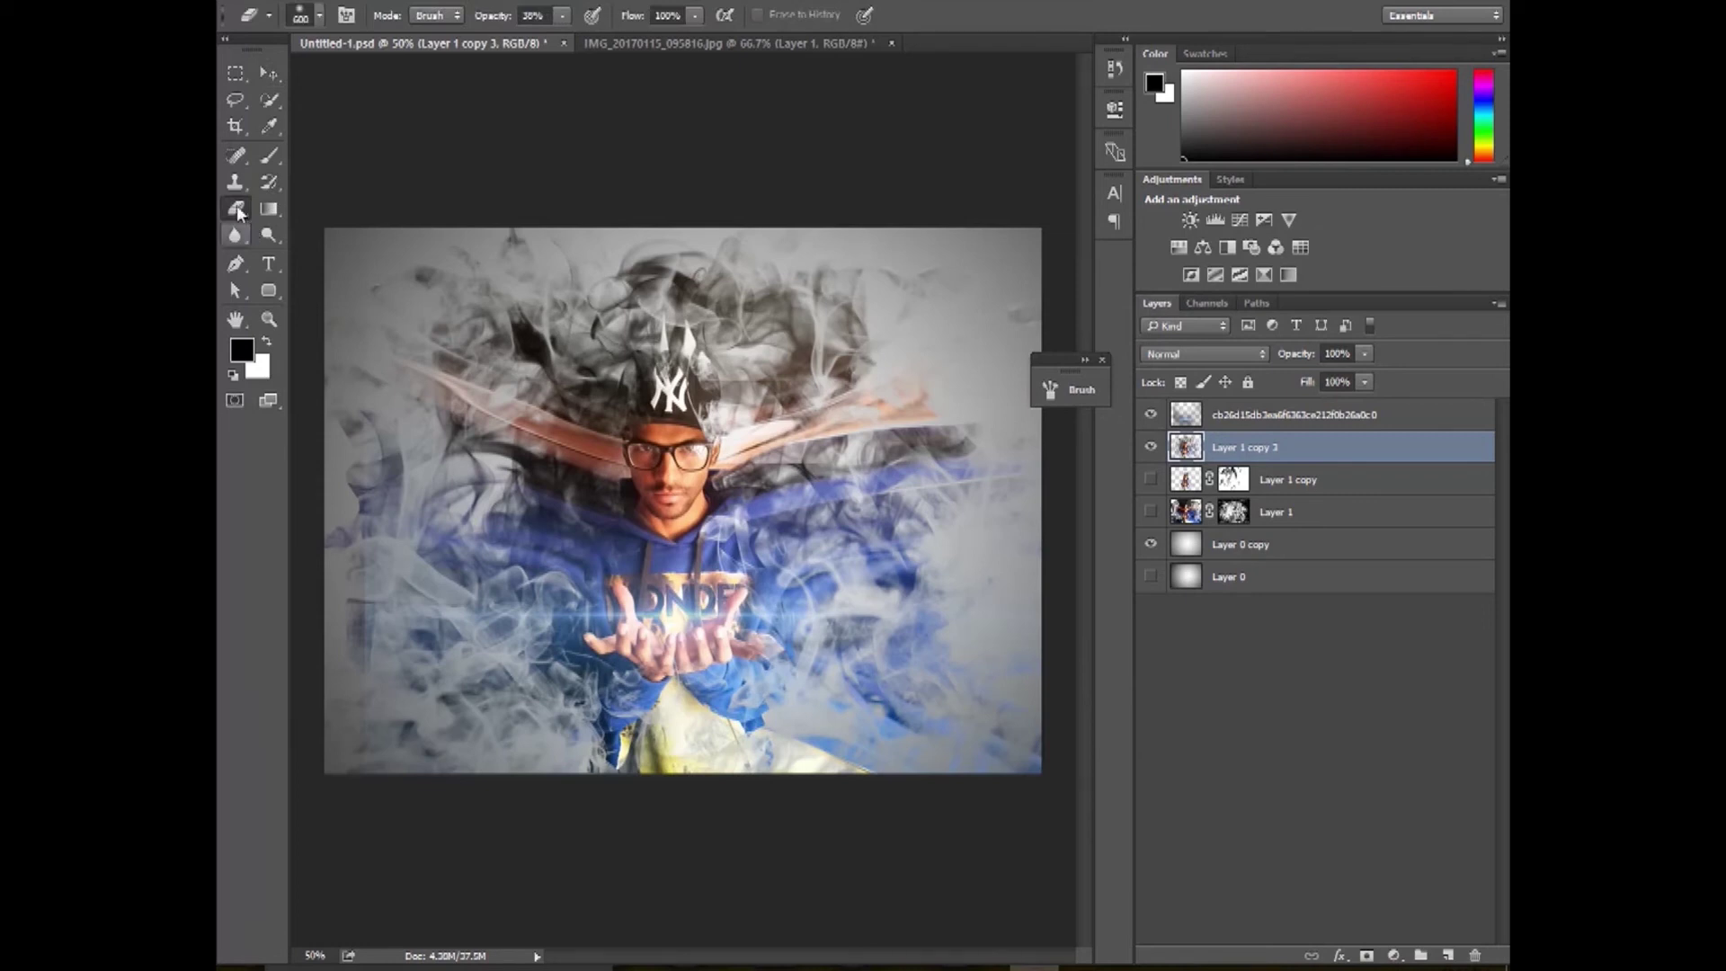
right_click(239, 212)
left_click(239, 238)
left_click_drag(239, 234, 325, 277)
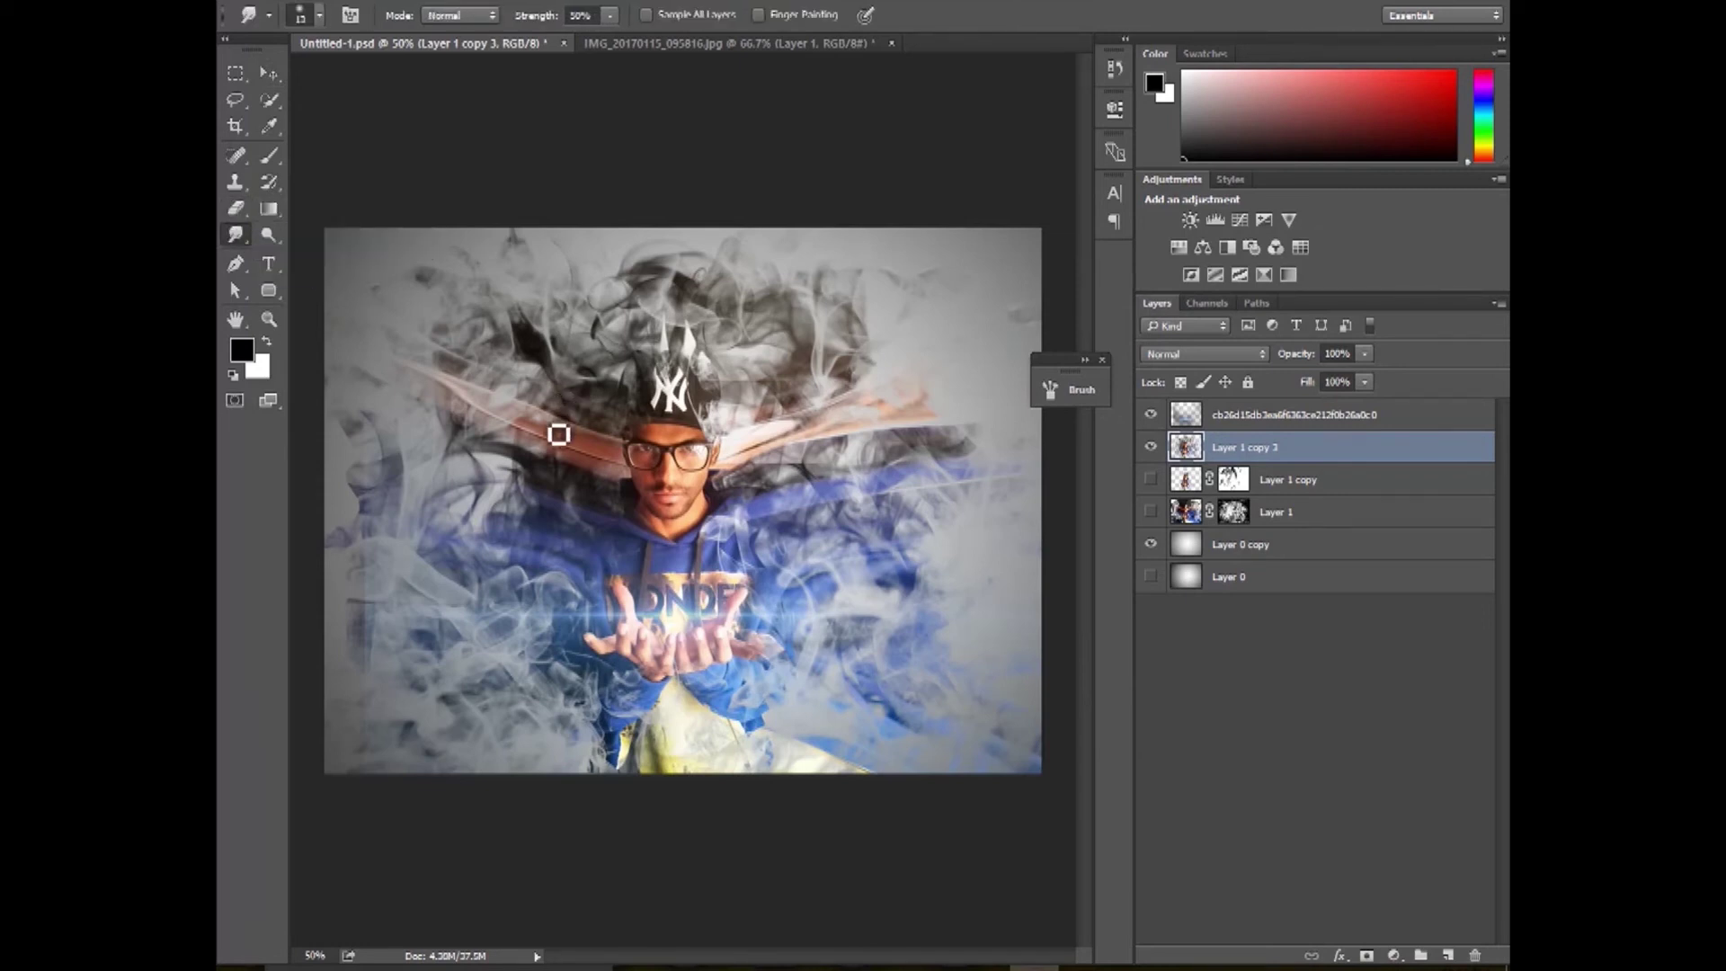
key("bracketright")
key("bracketright")
key("bracketright")
key("bracketright")
key("bracketright")
key("bracketright")
key("bracketright")
key("bracketright")
key("bracketright")
key("bracketright")
key("bracketright")
key("bracketright")
key("bracketright")
key("bracketright")
key("bracketright")
Try smudging the orange streaks on both sides of the man's head, and undo the strokes.
mouse_move(542, 396)
left_mouse_down()
mouse_move(403, 350)
mouse_move(457, 314)
mouse_move(487, 395)
mouse_move(535, 444)
mouse_move(512, 422)
mouse_move(536, 418)
mouse_move(545, 380)
mouse_move(414, 399)
mouse_move(493, 432)
left_mouse_up()
mouse_move(774, 415)
left_mouse_down()
mouse_move(883, 427)
mouse_move(853, 368)
left_mouse_up()
key("ctrl+alt+z")
key("ctrl+alt+z")
key("ctrl+alt+z")
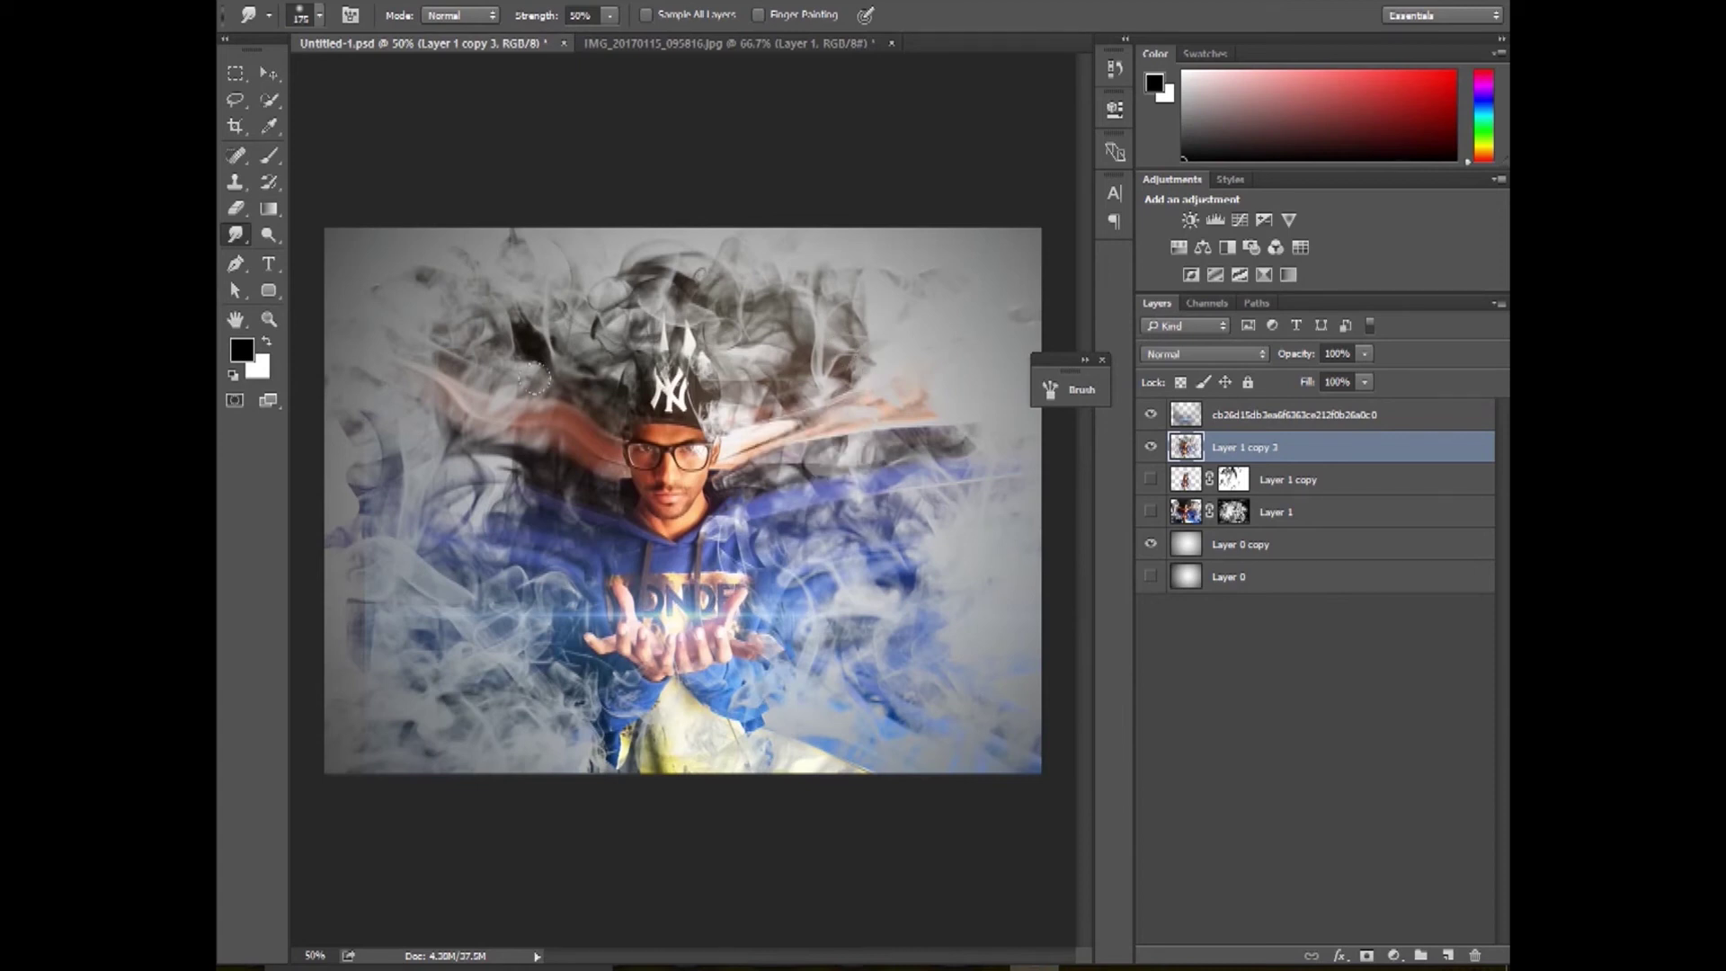
Reduce the Smudge brush size to 100 px and give it a low hardness.
left_click(320, 16)
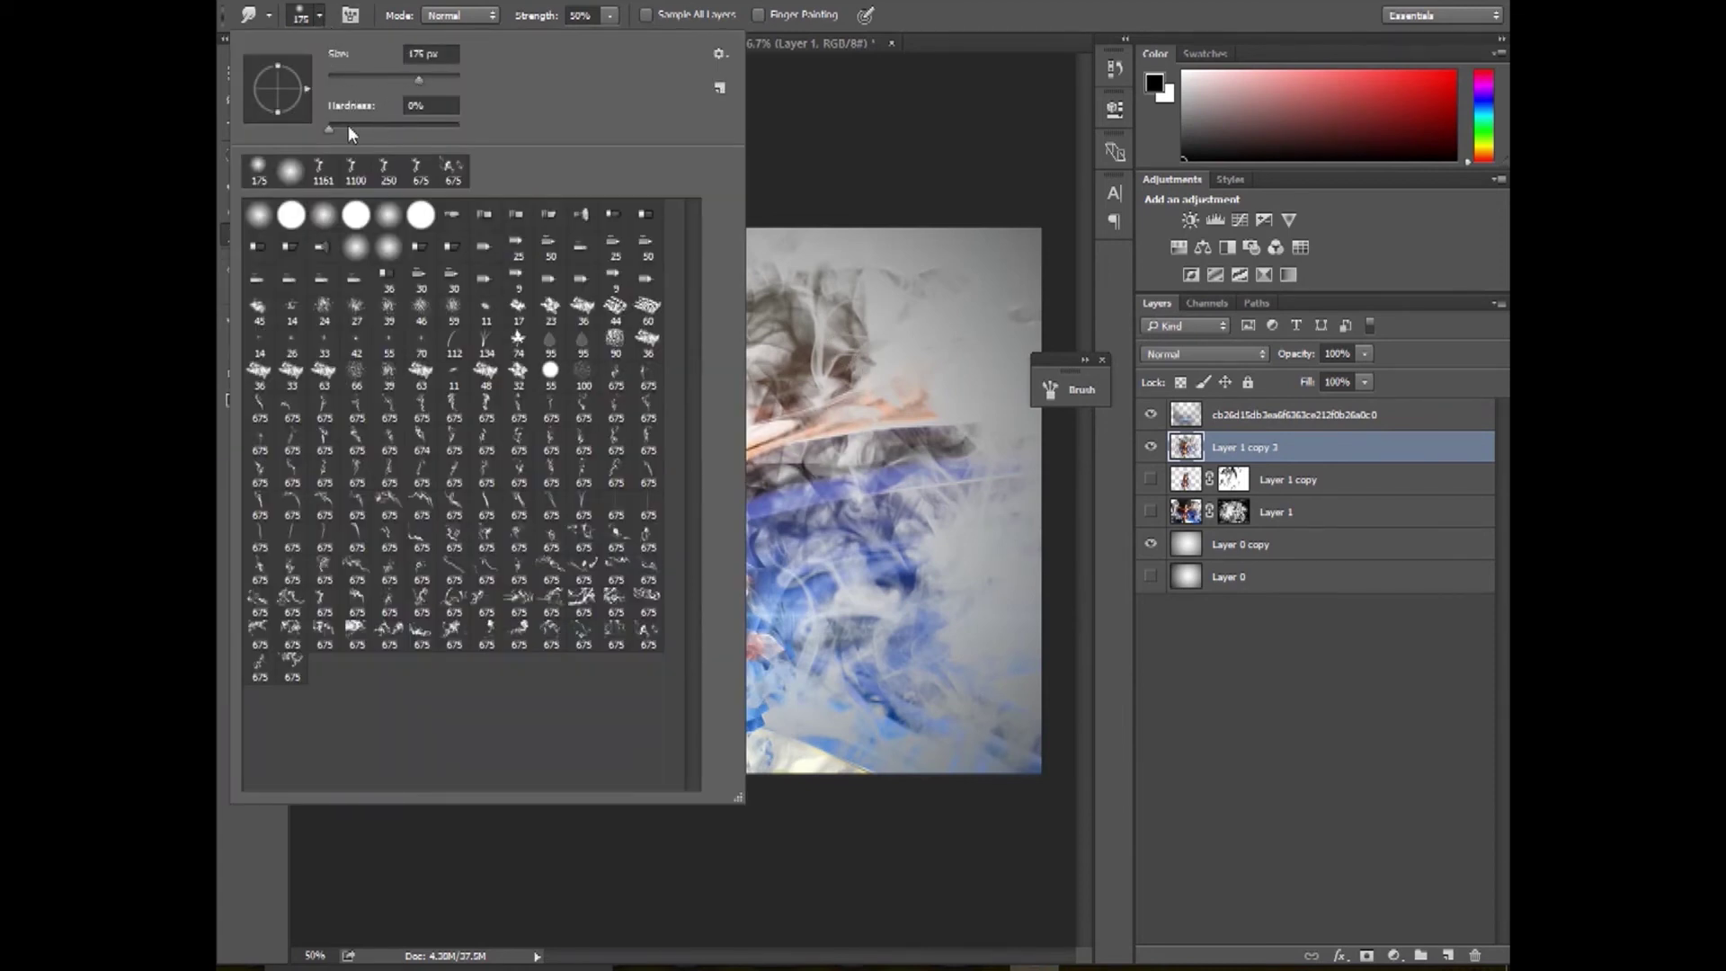
left_click_drag(348, 131, 477, 144)
key("Return")
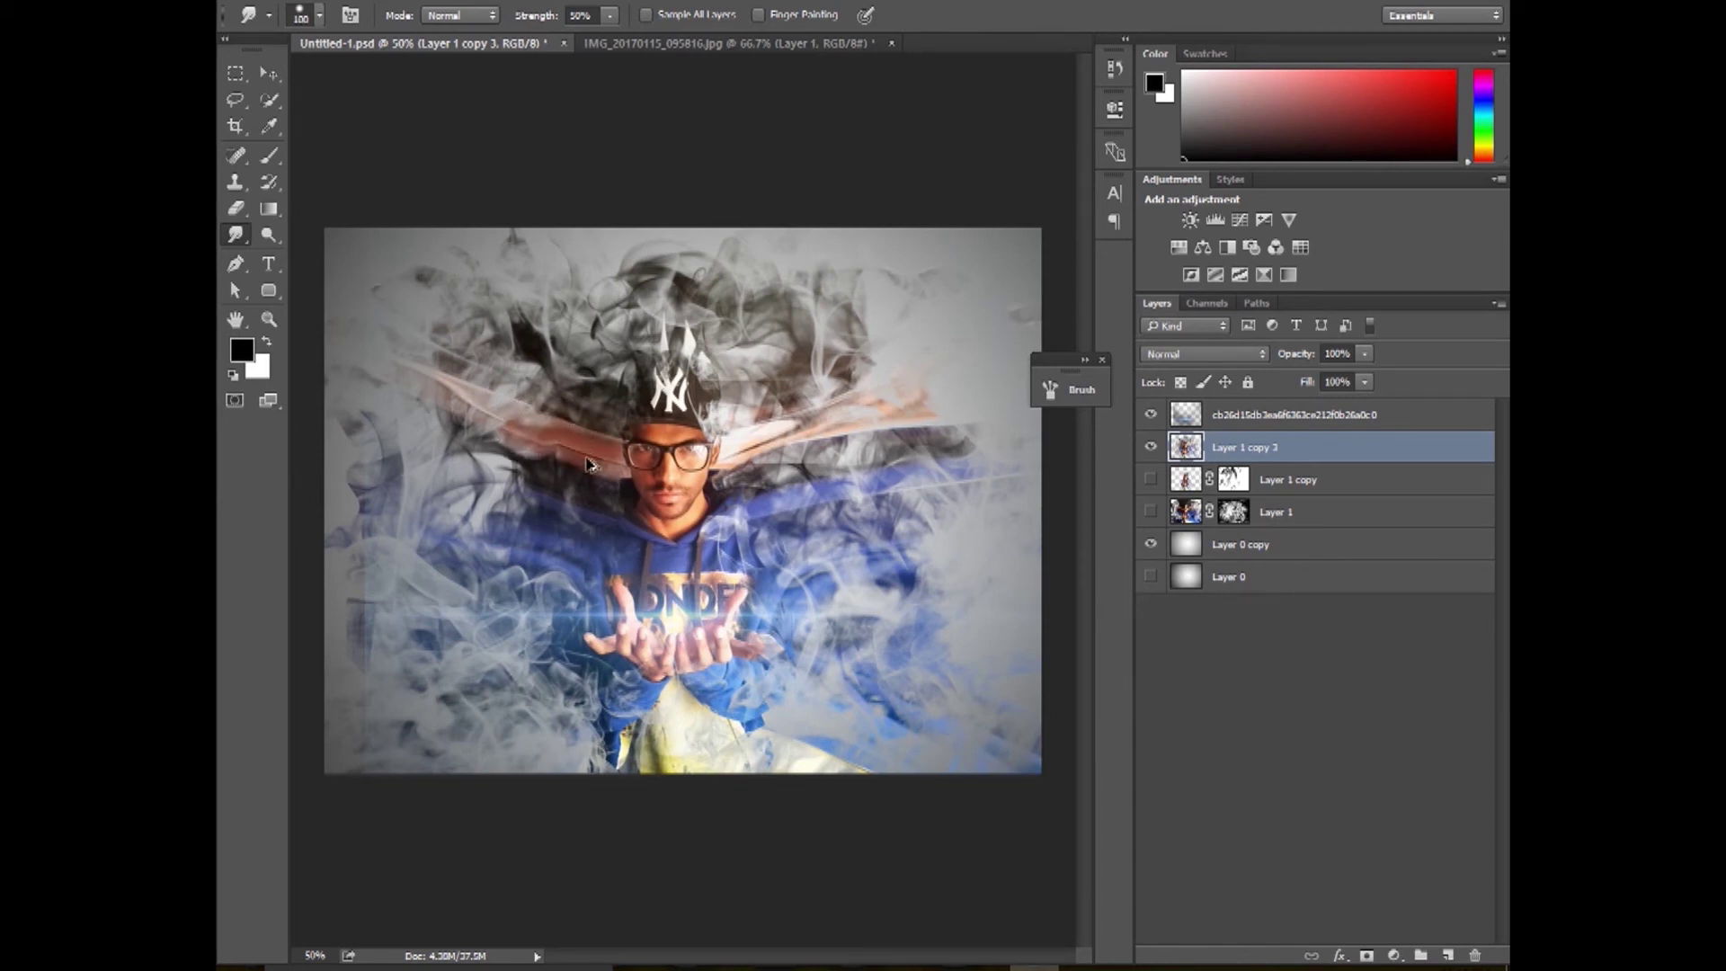
left_click(317, 19)
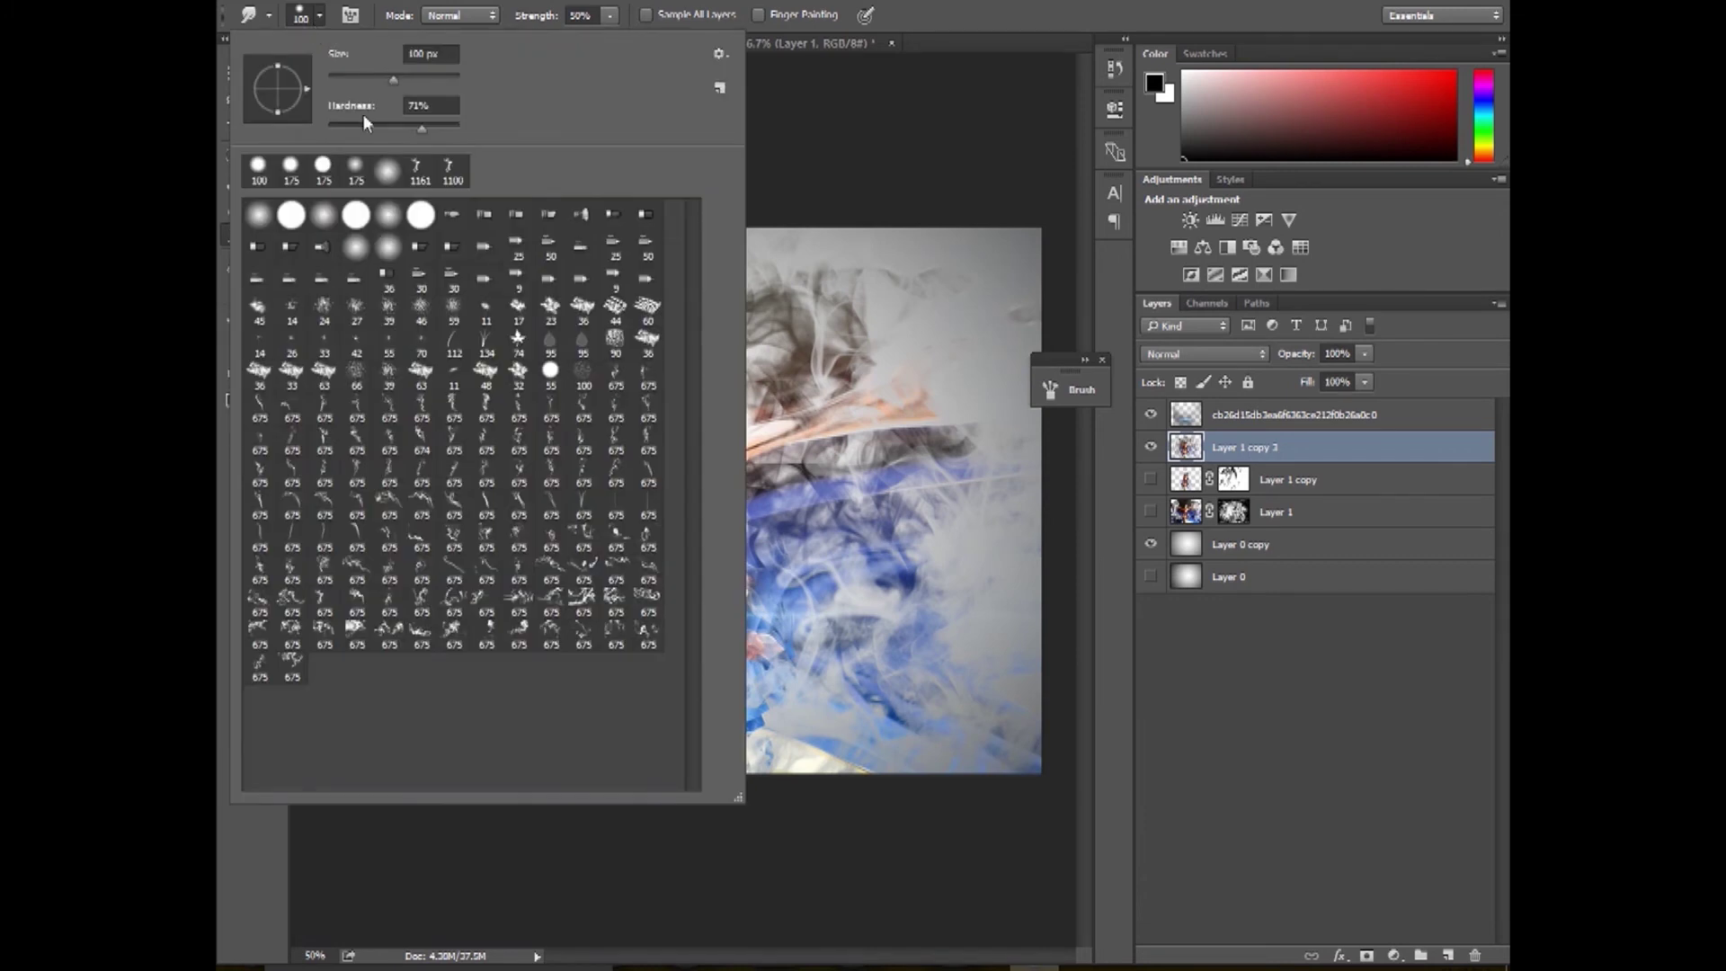
left_click(358, 126)
left_click(790, 133)
Smudge the orange streaks outward on both sides of the man's head on Layer 1 copy 3.
mouse_move(587, 439)
left_mouse_down()
mouse_move(500, 410)
mouse_move(484, 370)
mouse_move(427, 326)
left_mouse_up()
mouse_move(755, 445)
left_mouse_down()
mouse_move(801, 423)
mouse_move(836, 422)
mouse_move(831, 372)
mouse_move(957, 412)
mouse_move(915, 420)
left_mouse_up()
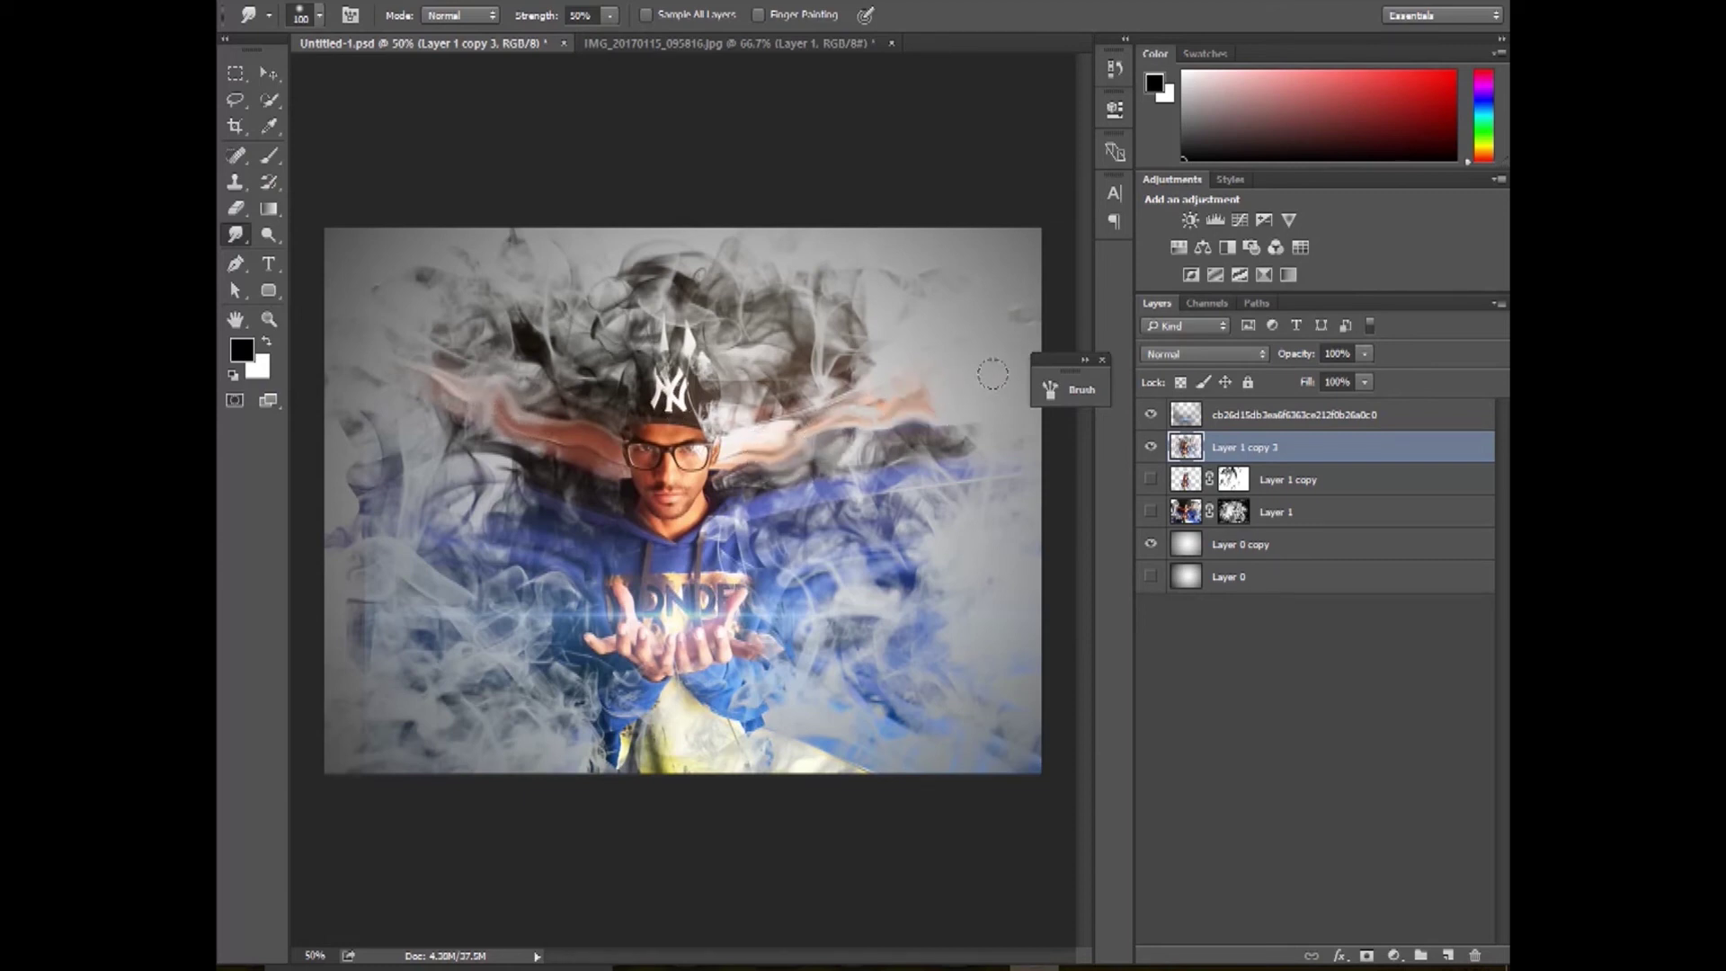
mouse_move(736, 451)
left_mouse_down()
mouse_move(793, 459)
mouse_move(814, 421)
left_mouse_up()
mouse_move(743, 473)
left_mouse_down()
mouse_move(814, 428)
mouse_move(847, 371)
left_mouse_up()
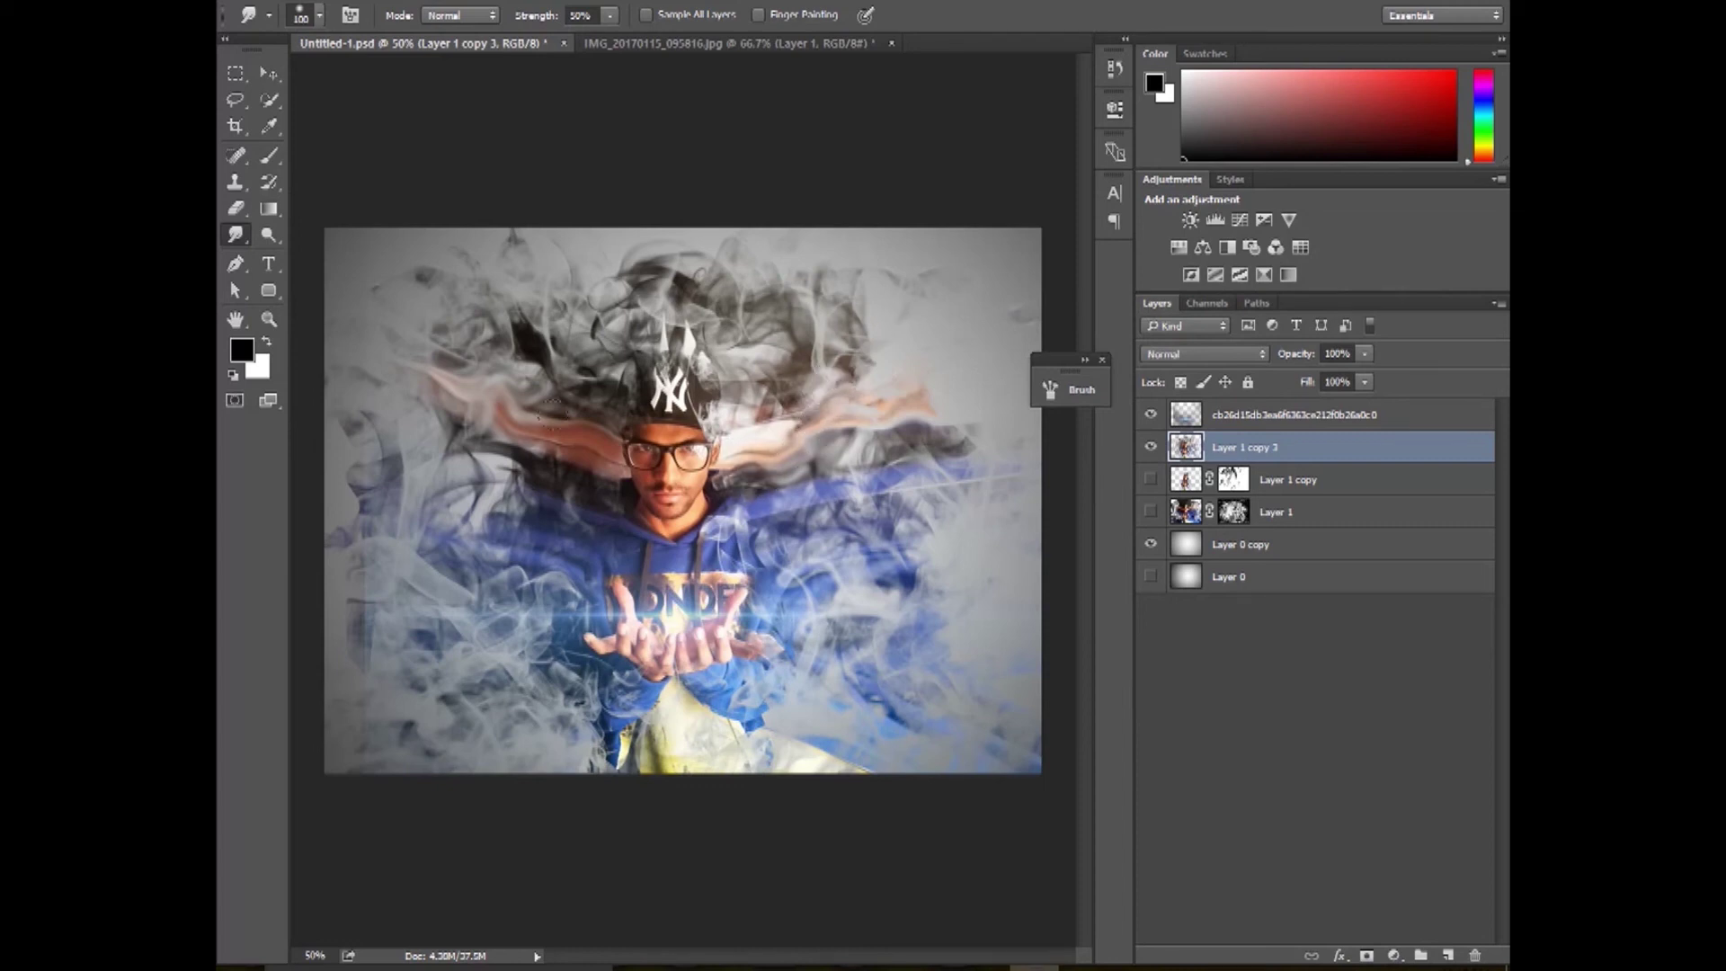
left_click_drag(546, 442, 519, 470)
Smudge the edge of the yellow trousers into the smoke, and toggle the flare layer's visibility to compare.
mouse_move(792, 743)
left_mouse_down()
mouse_move(807, 789)
mouse_move(860, 782)
left_mouse_up()
left_click_drag(786, 730, 797, 789)
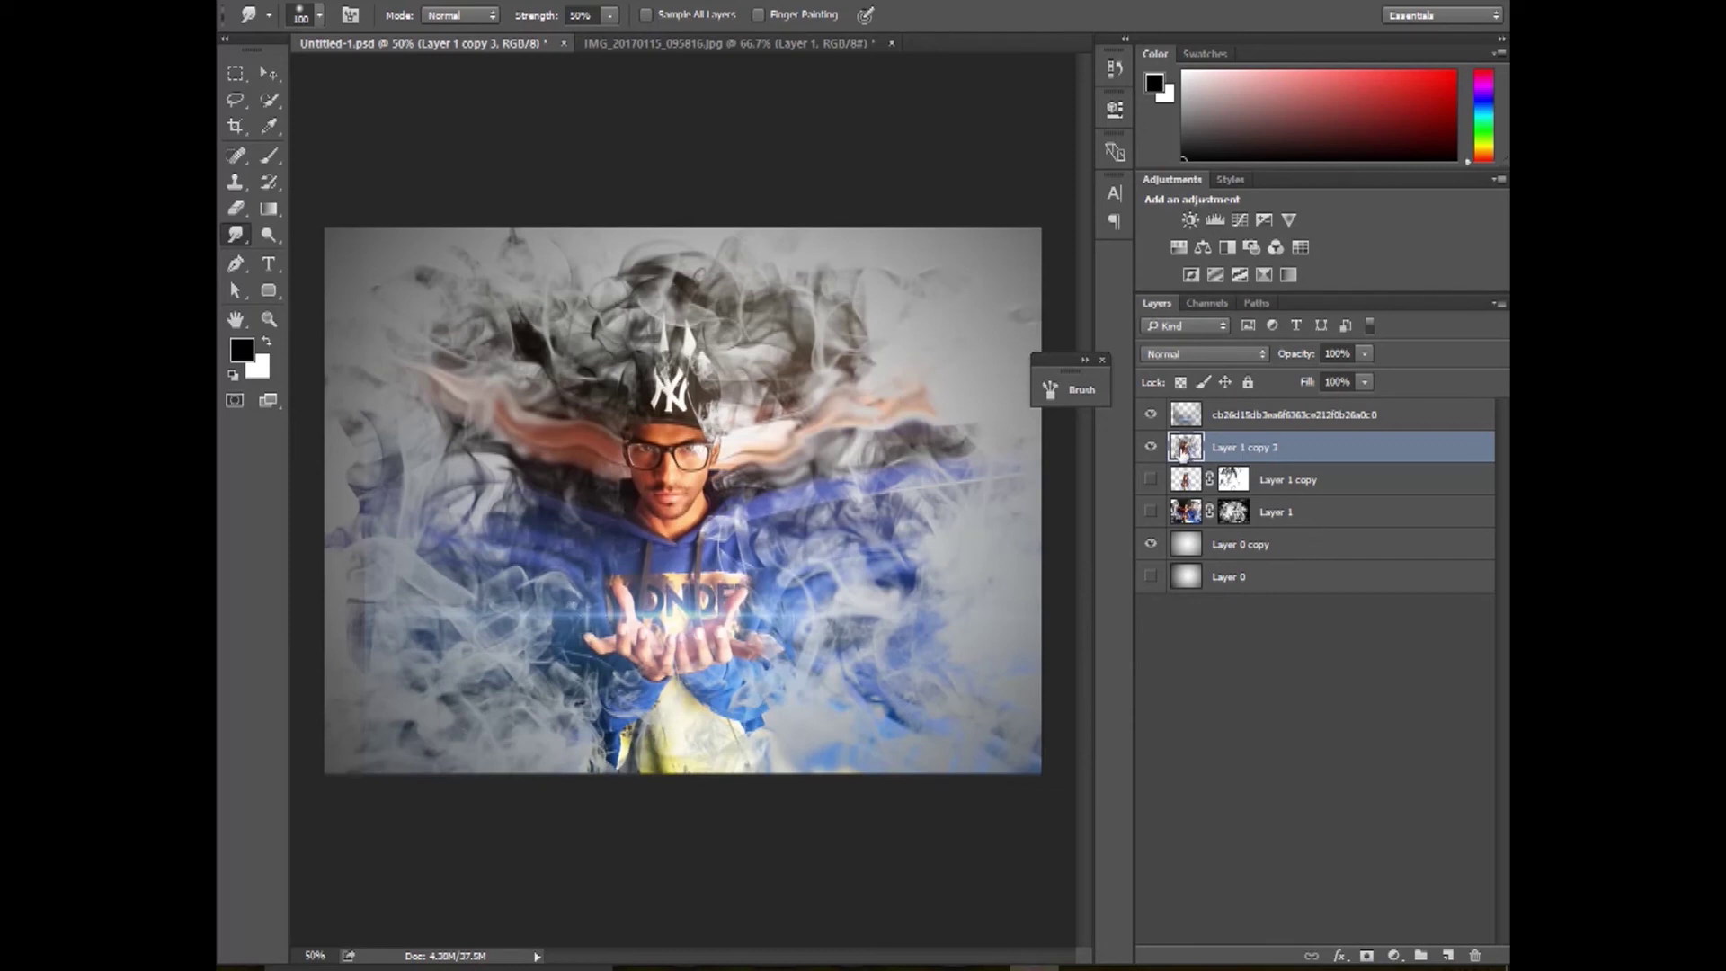
left_click(1151, 415)
left_click(1150, 414)
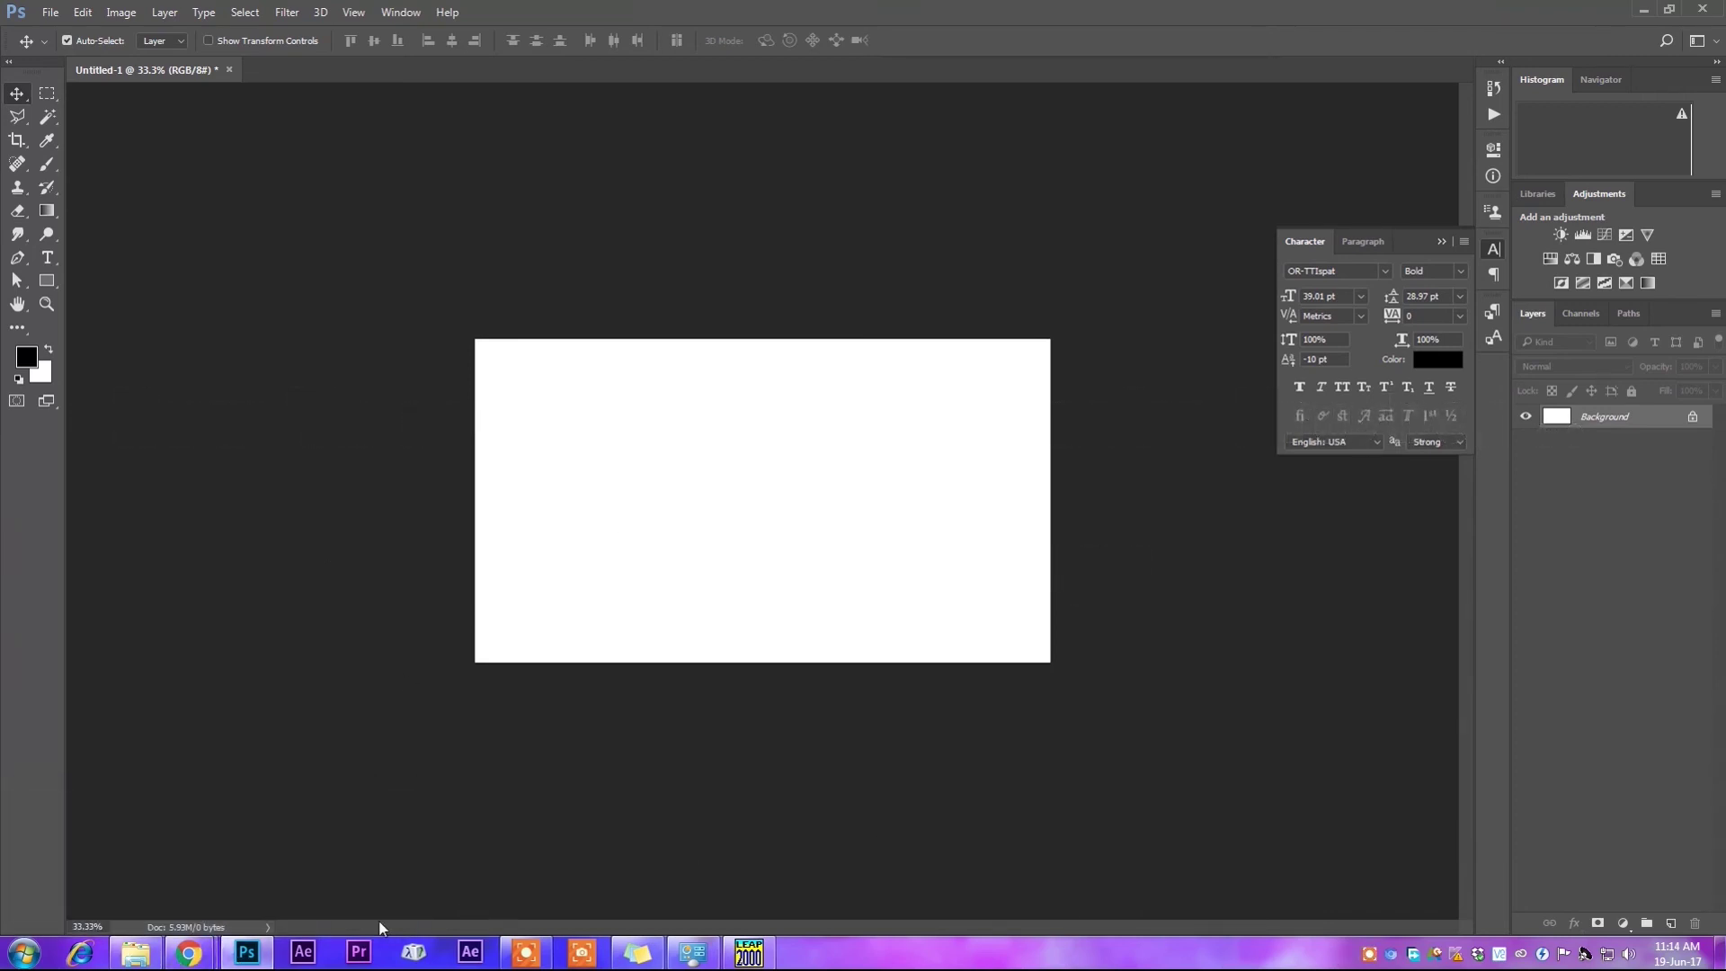
Switch to Chrome and search Google in a new tab for "smoke png images download".
mouse_move(203, 945)
left_click(306, 867)
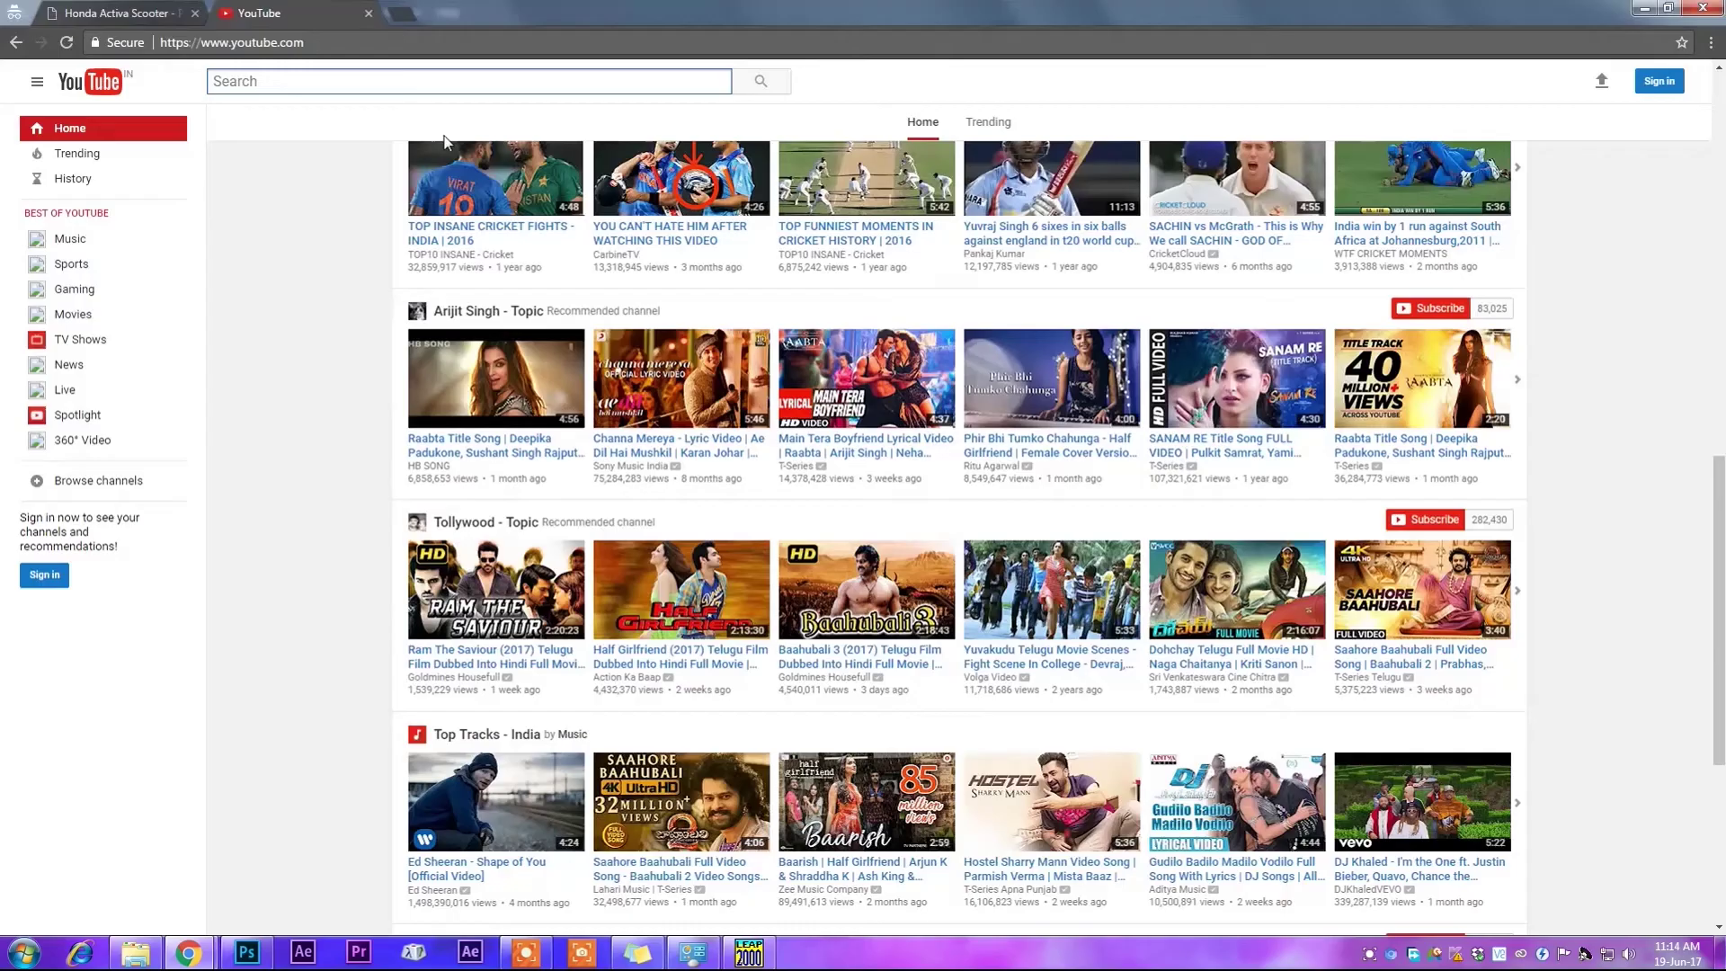
left_click(401, 14)
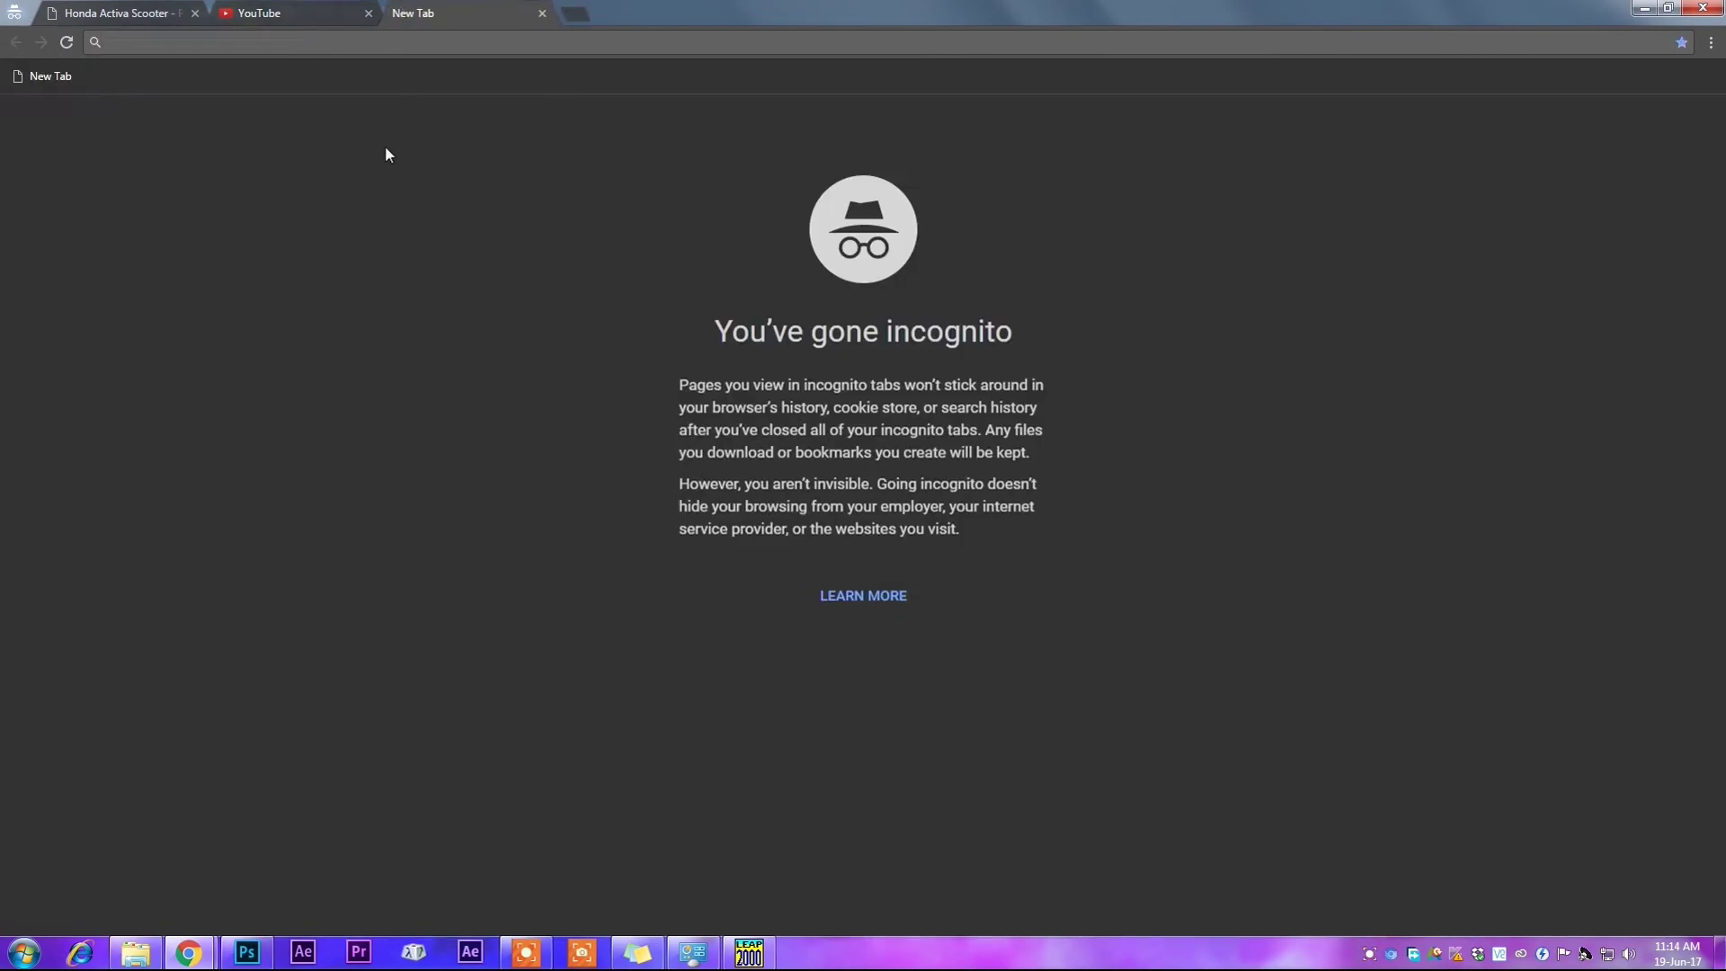
type("g")
key("BackSpace")
key("BackSpace")
type("smoke png images ")
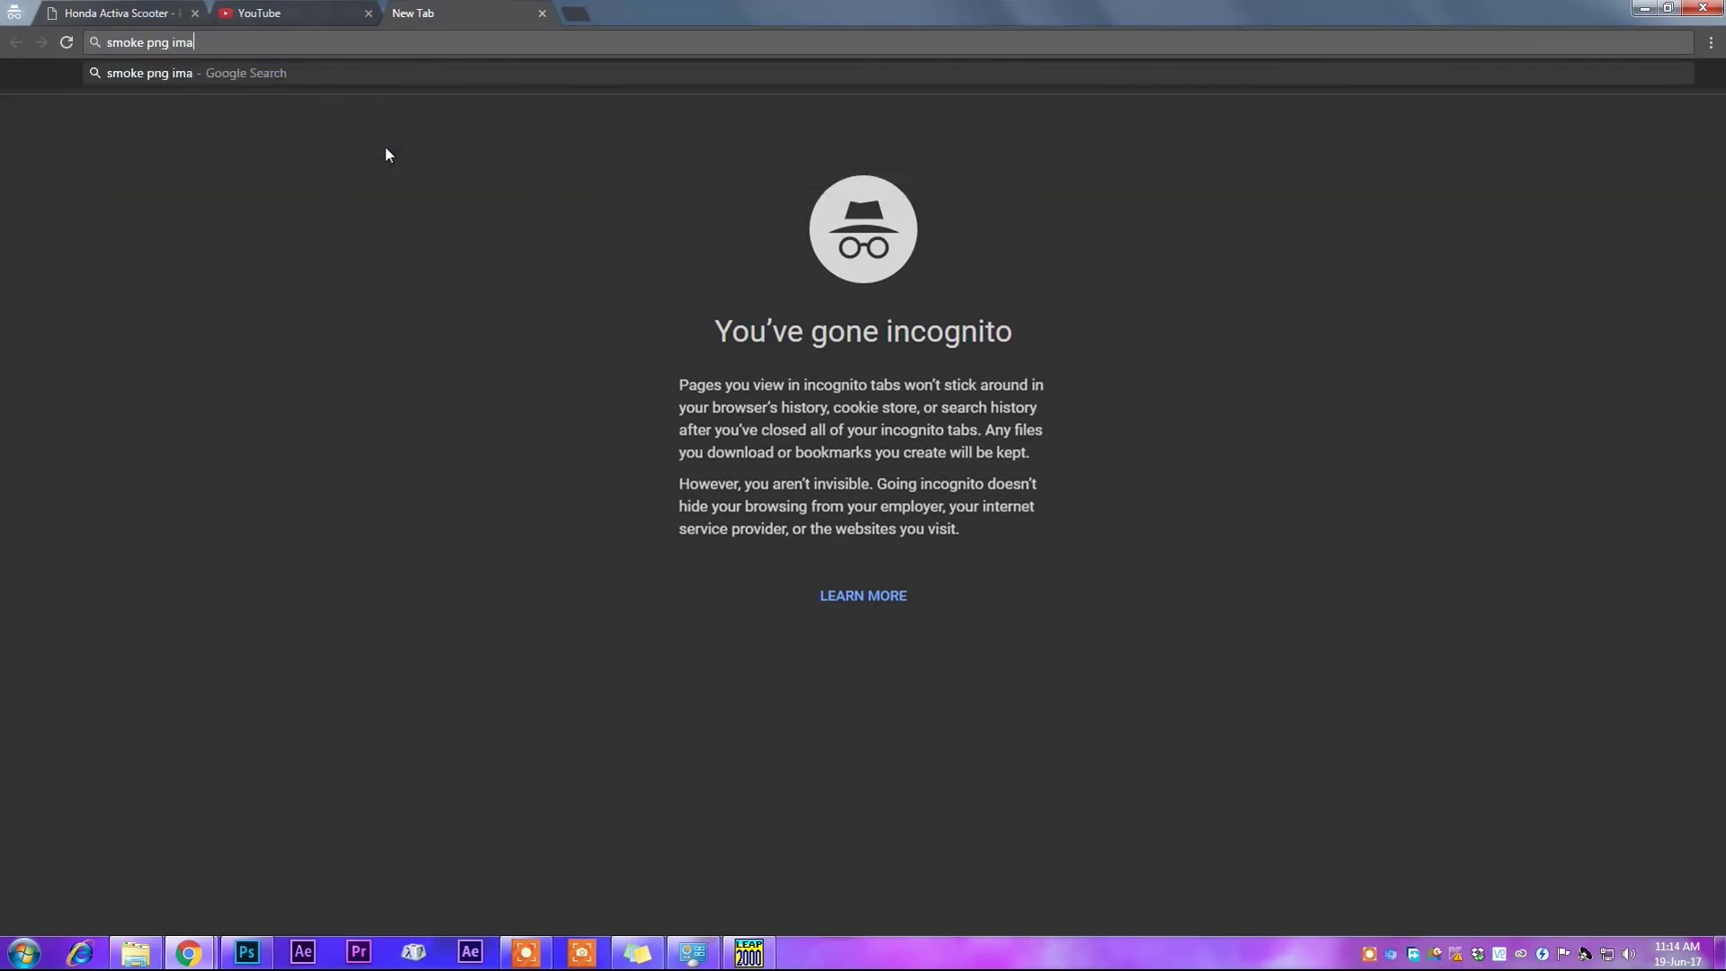
type("download")
key("Return")
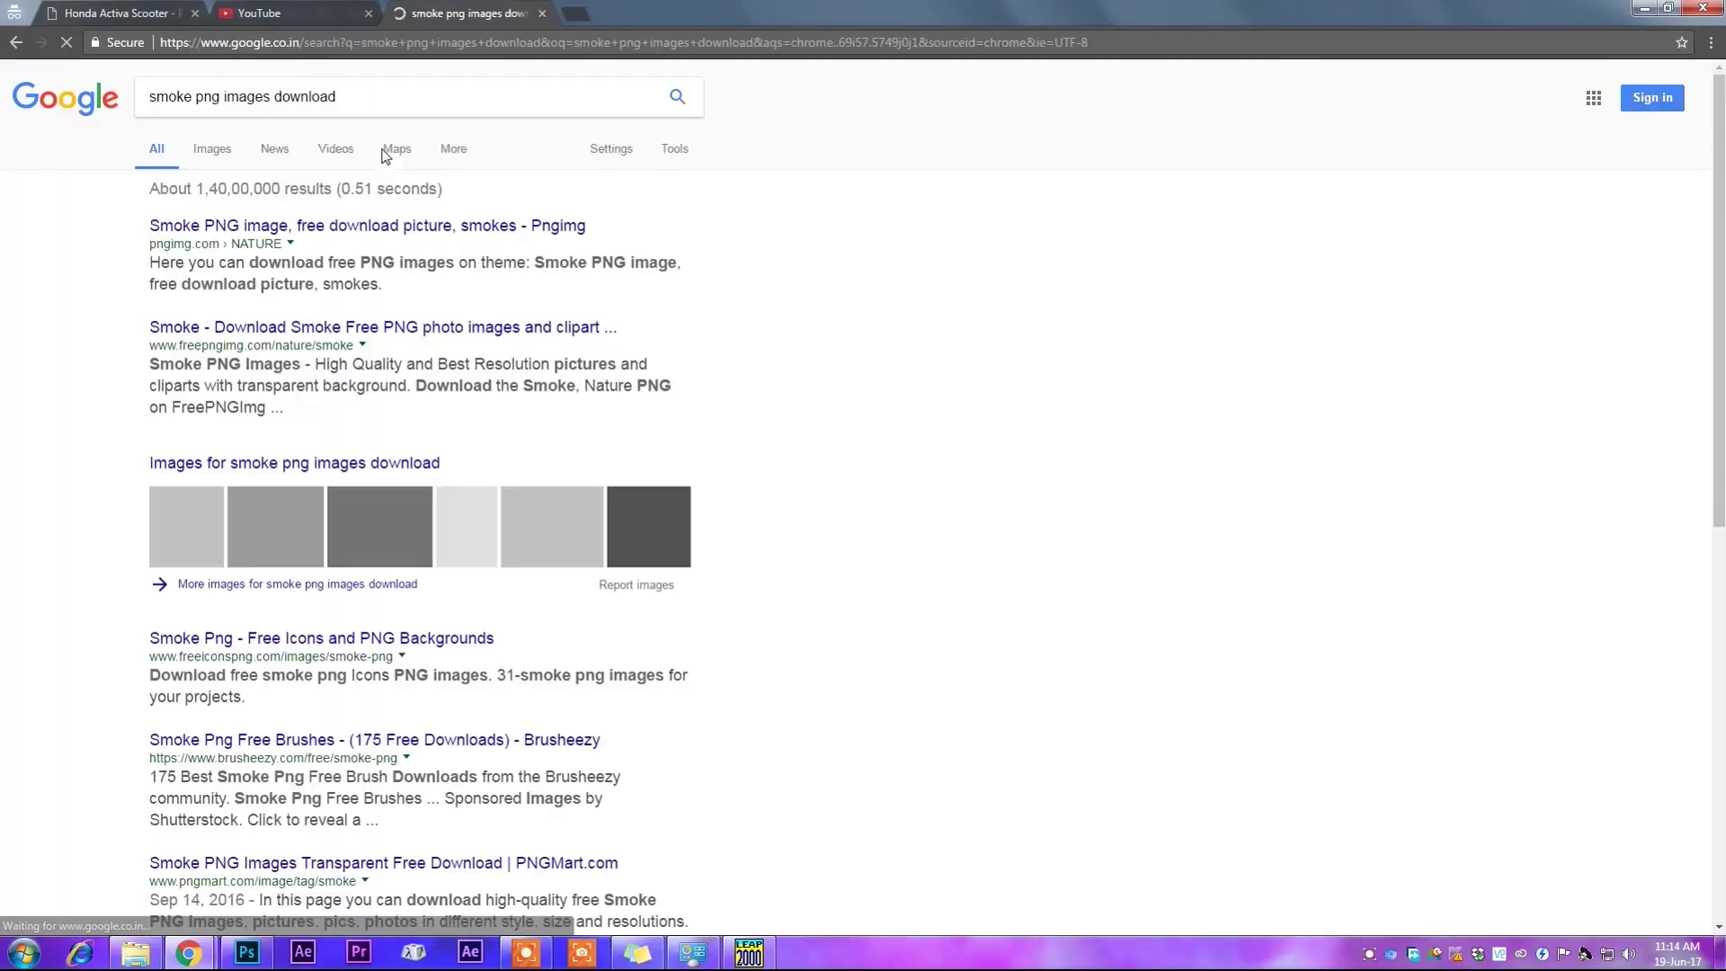
Show the image results for the smoke search and limit them to Large size.
left_click(223, 151)
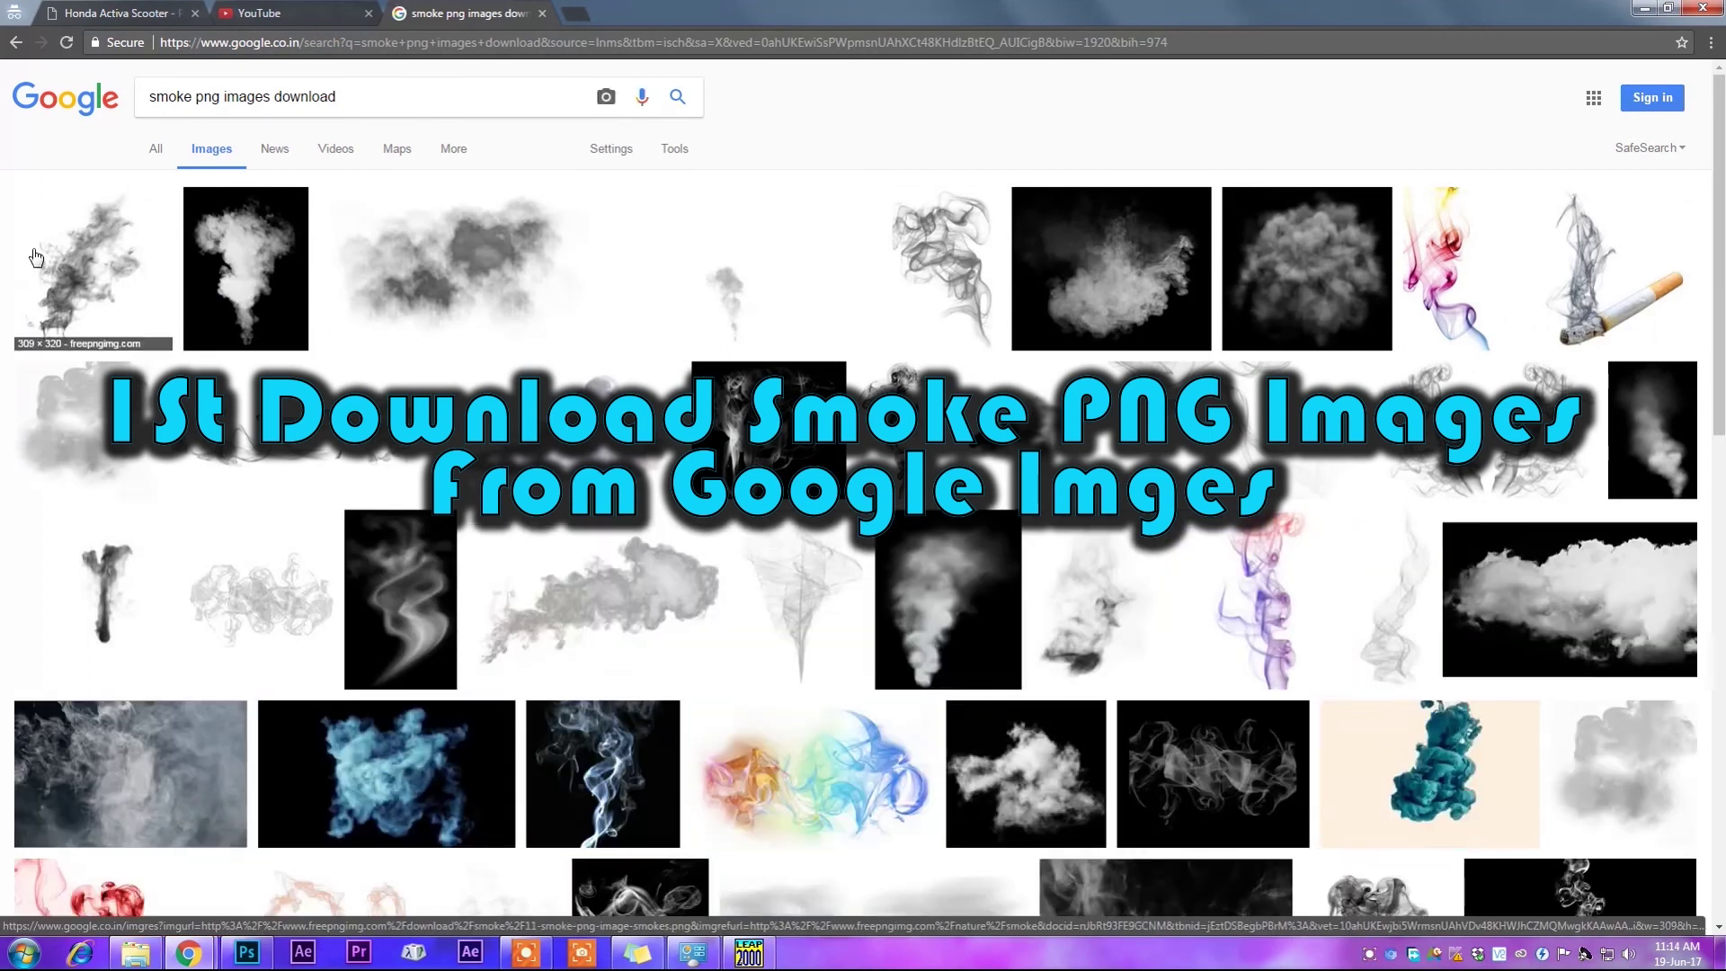
left_click(673, 150)
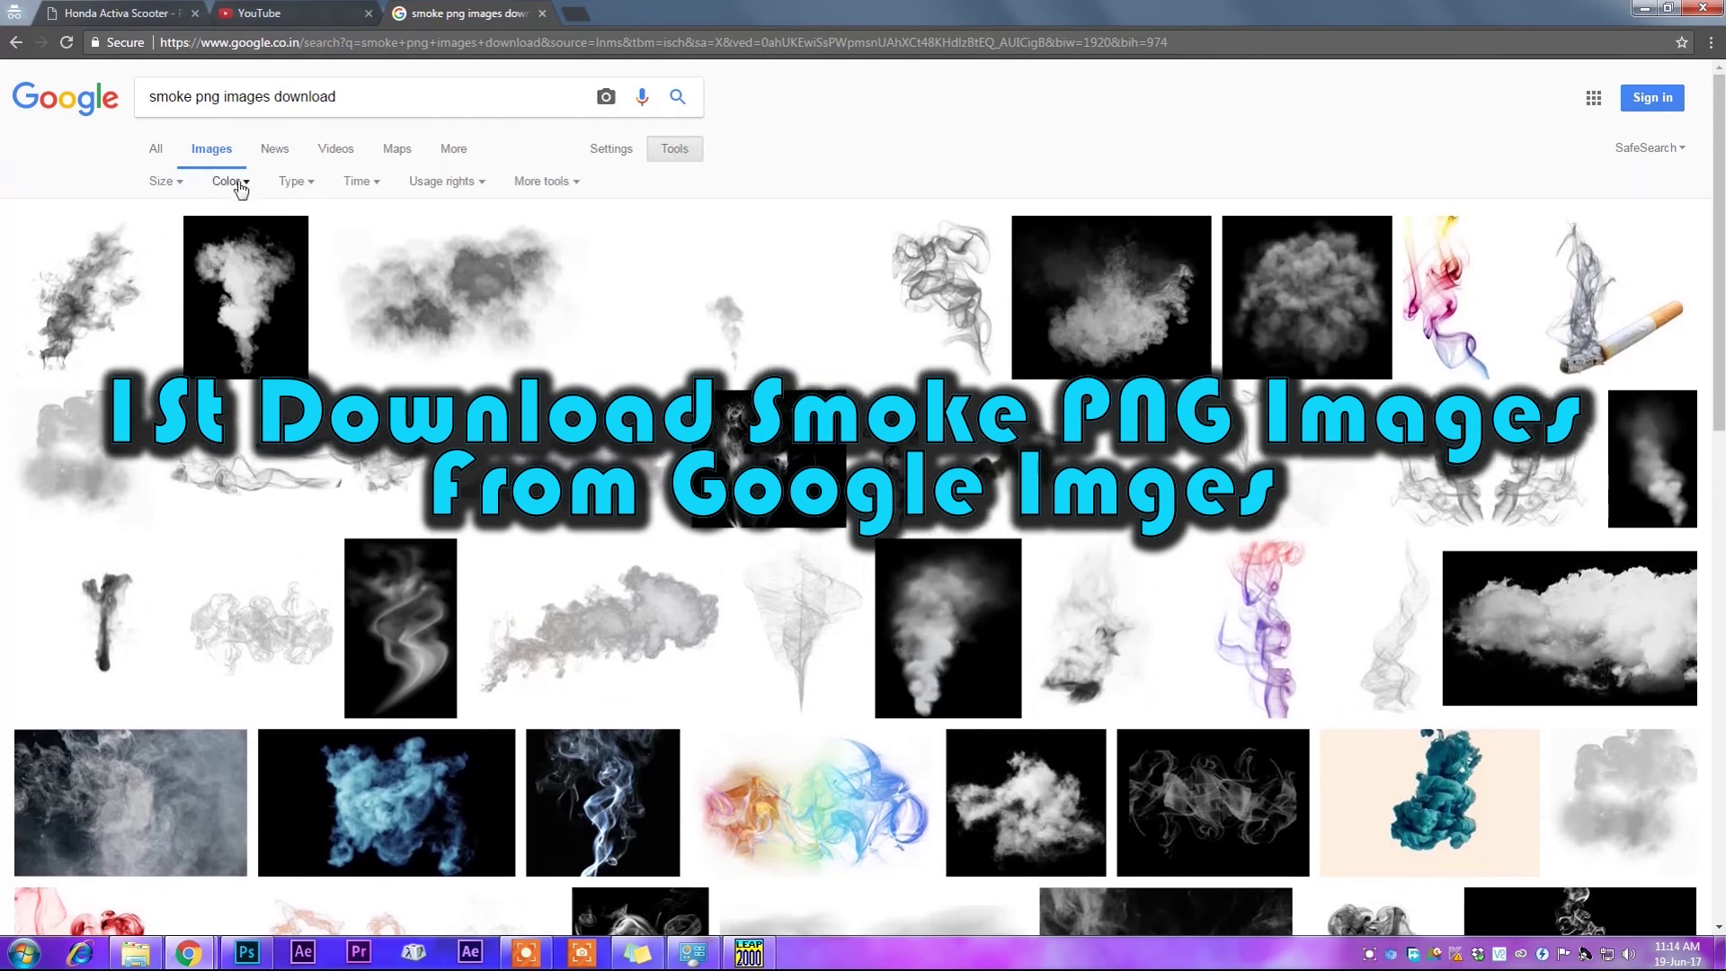
left_click(164, 181)
left_click(188, 238)
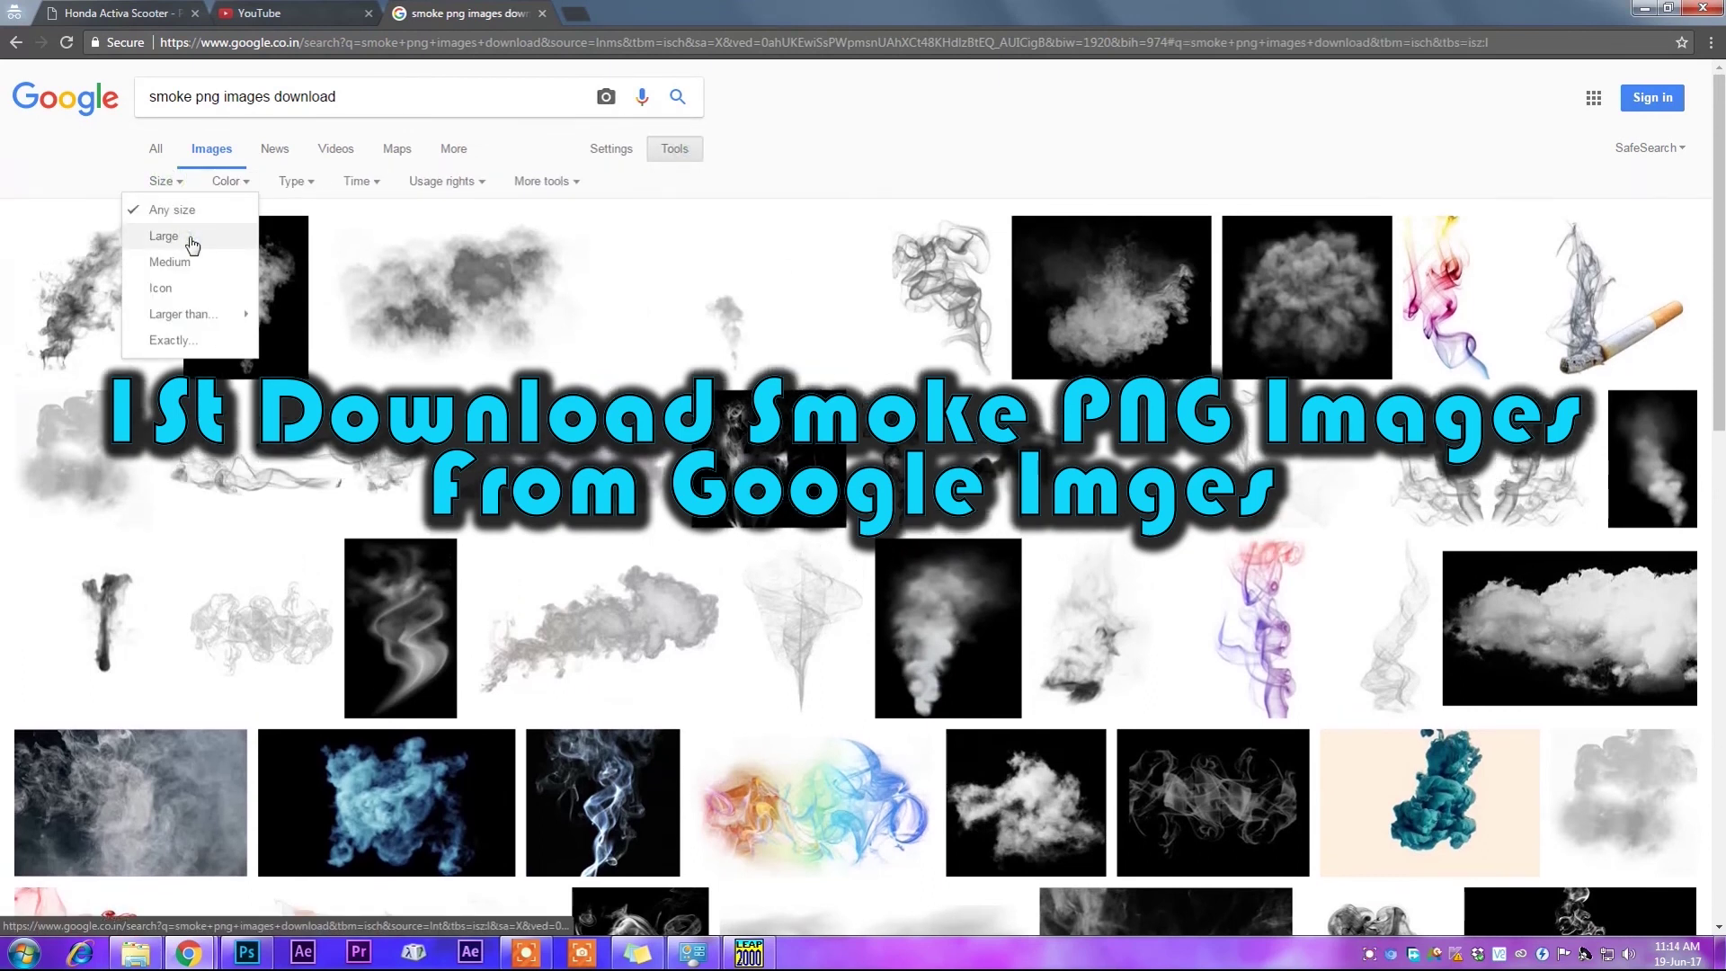
Open the tall black smoke column picture from PNG Mart and save it as Smoke-PNG-HD in the Downloads folder.
left_click(194, 261)
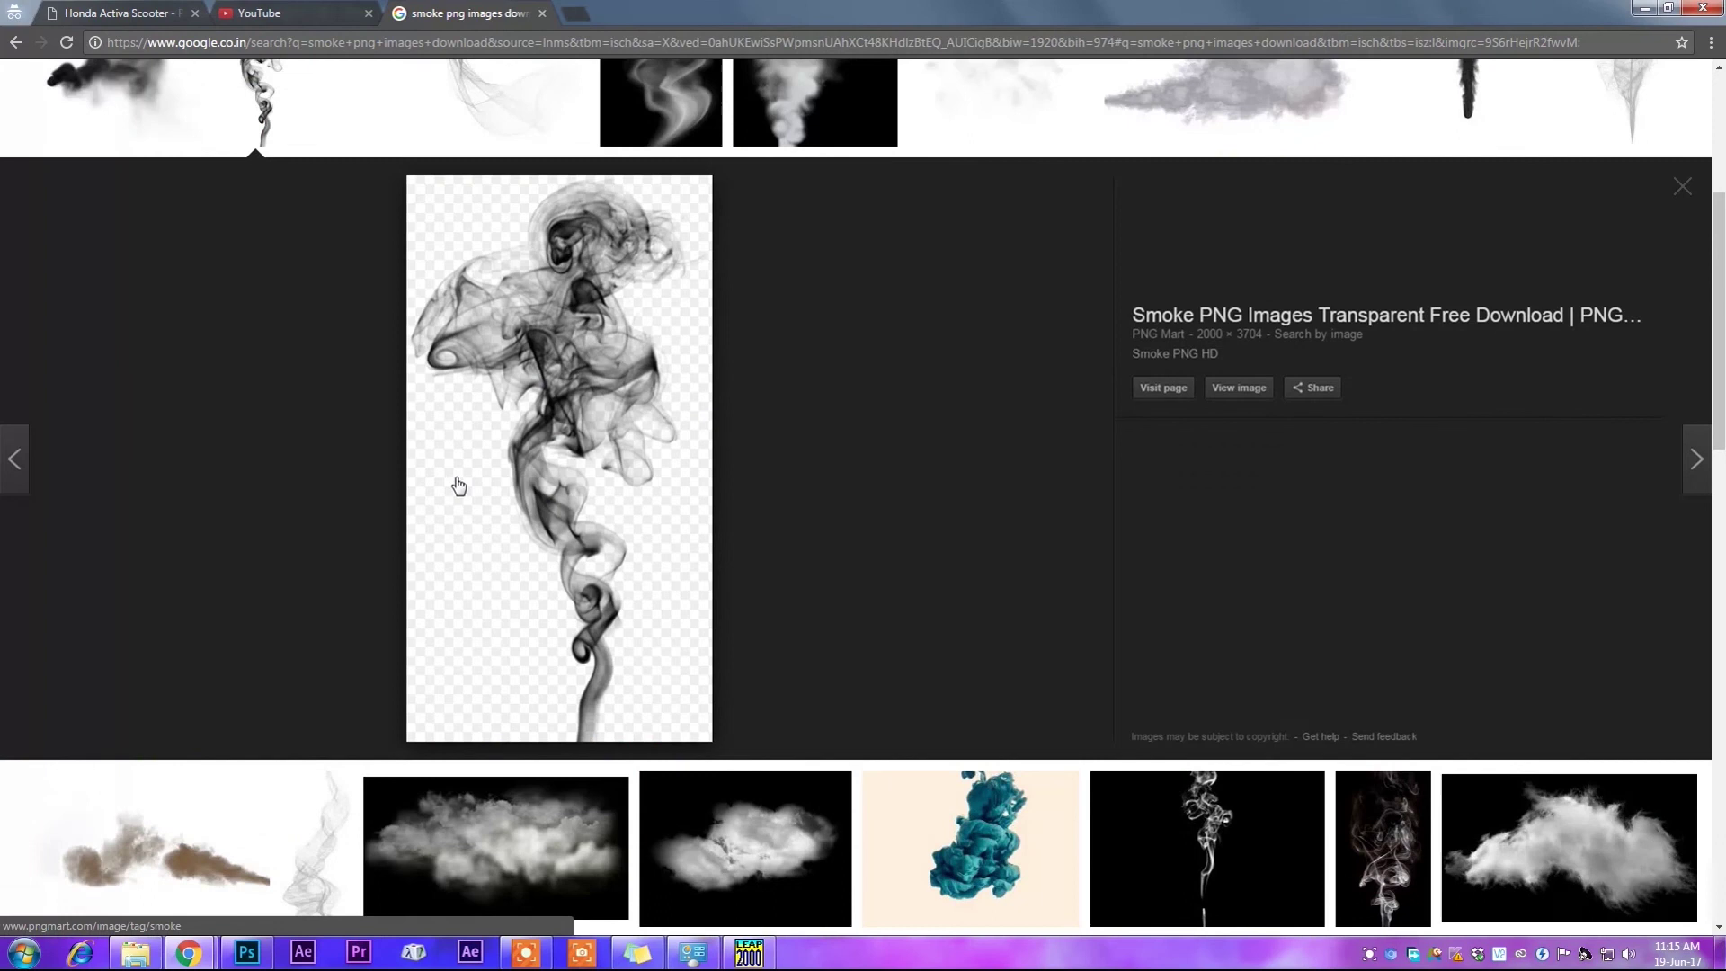
right_click(493, 310)
left_click(580, 463)
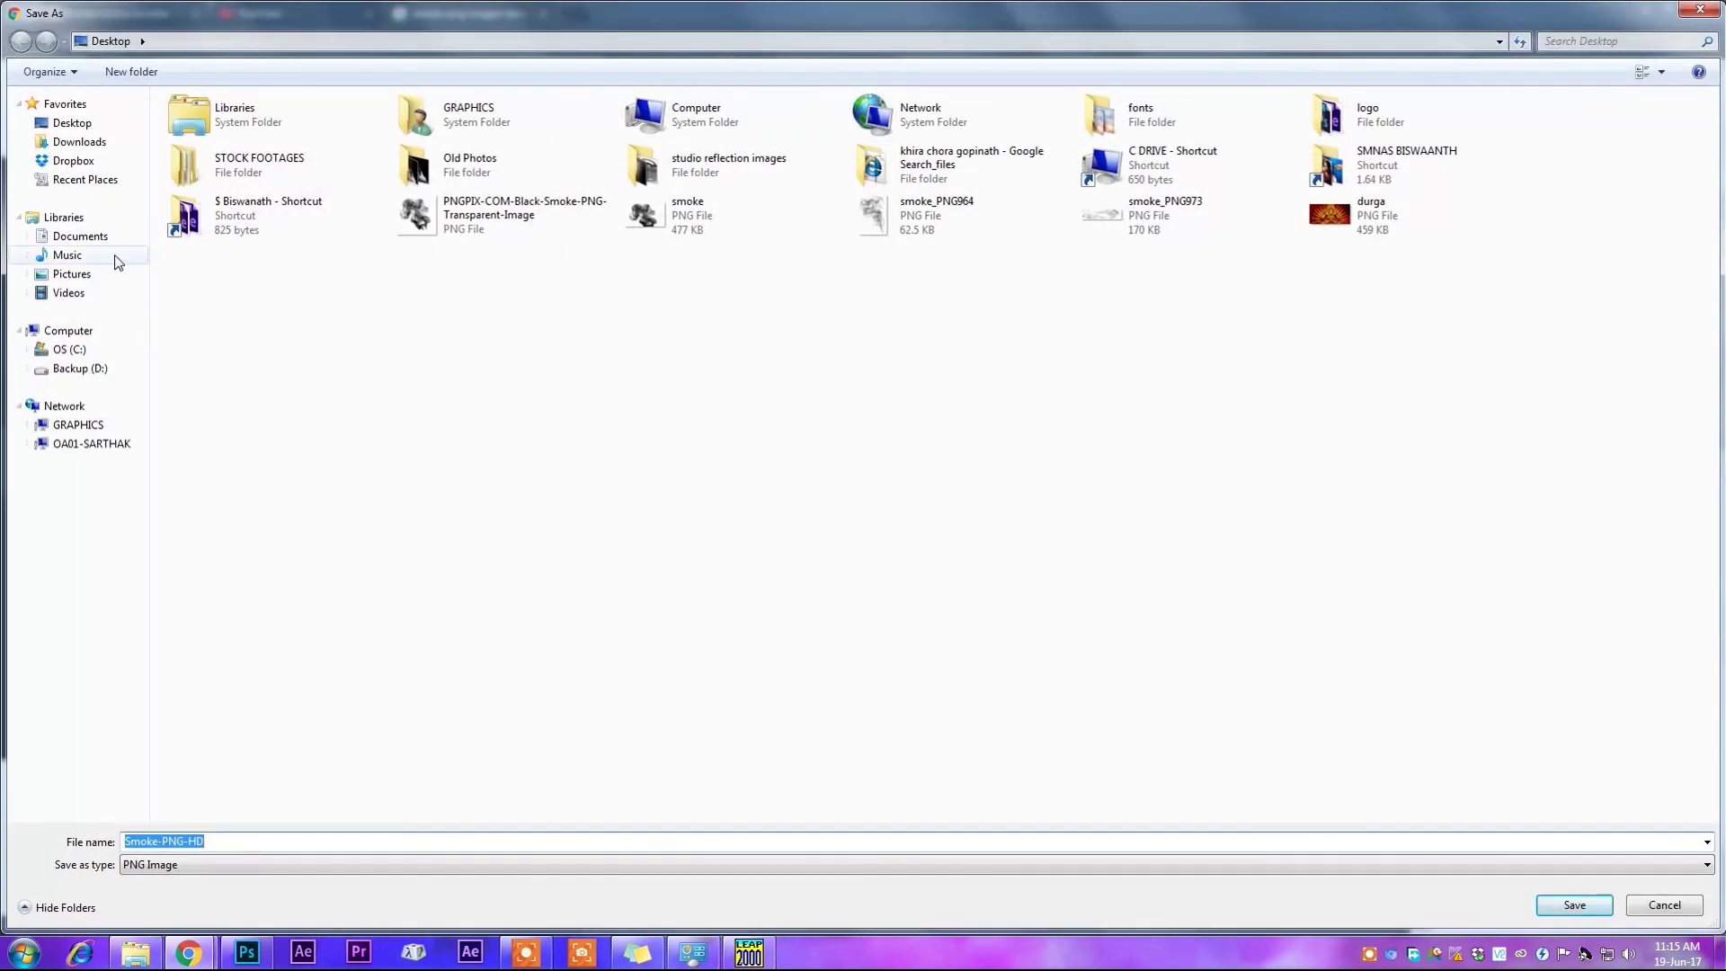
left_click(69, 144)
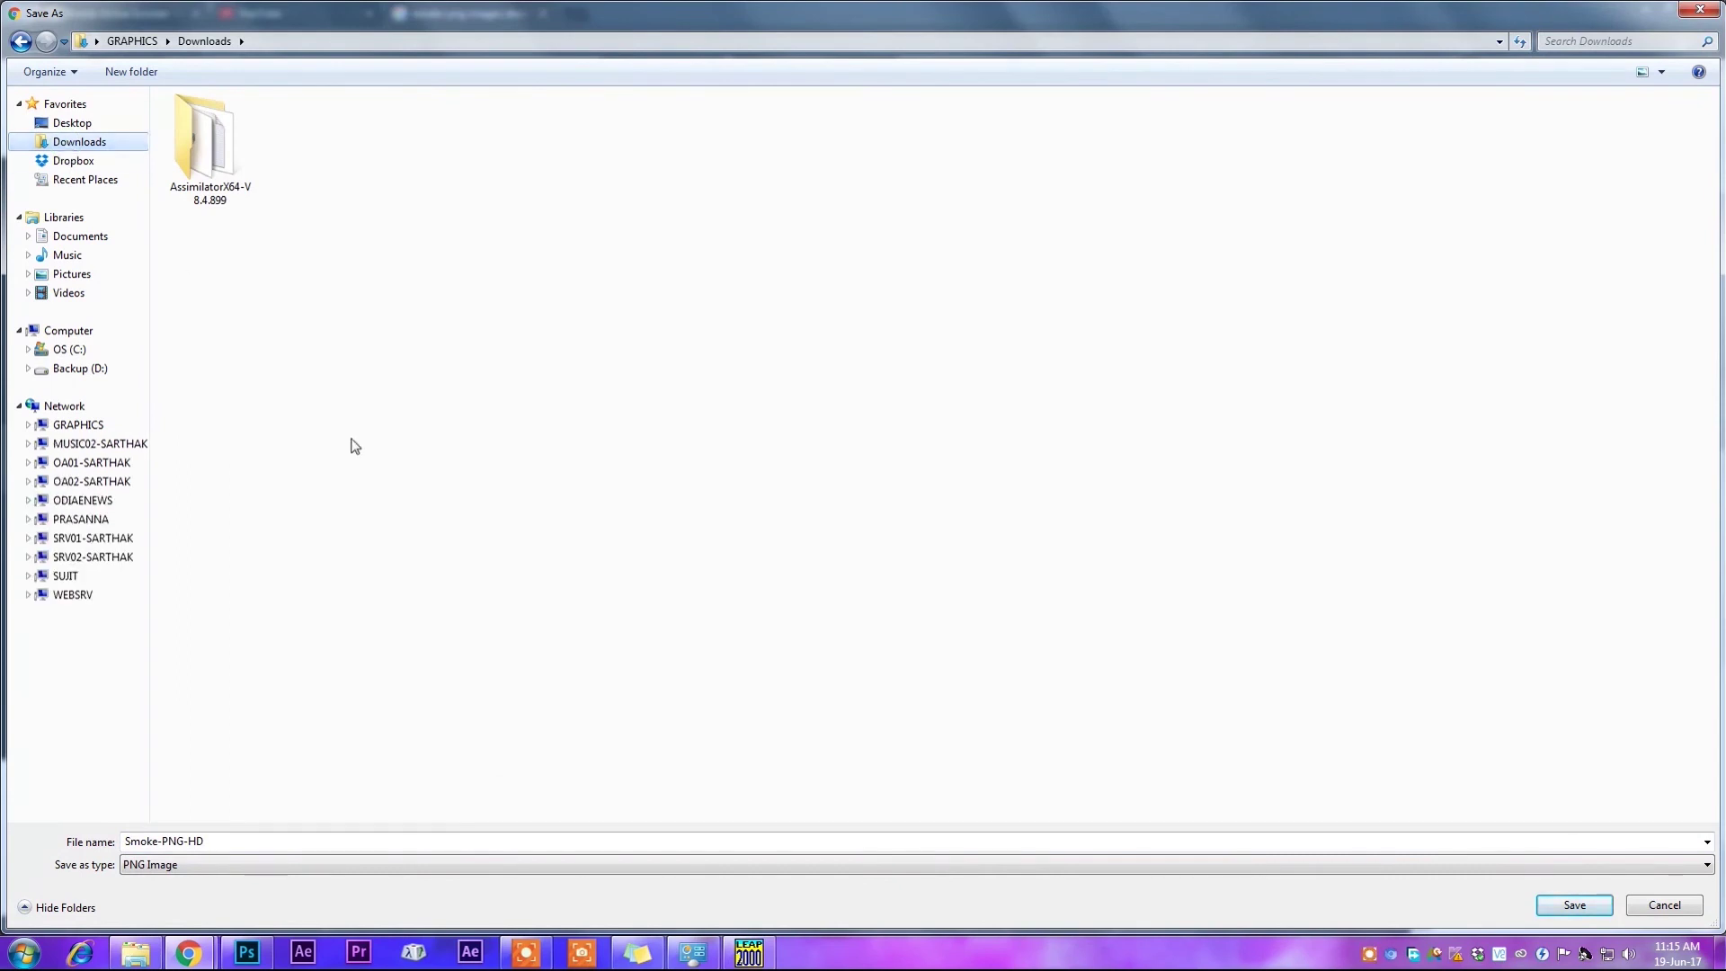
left_click(1575, 906)
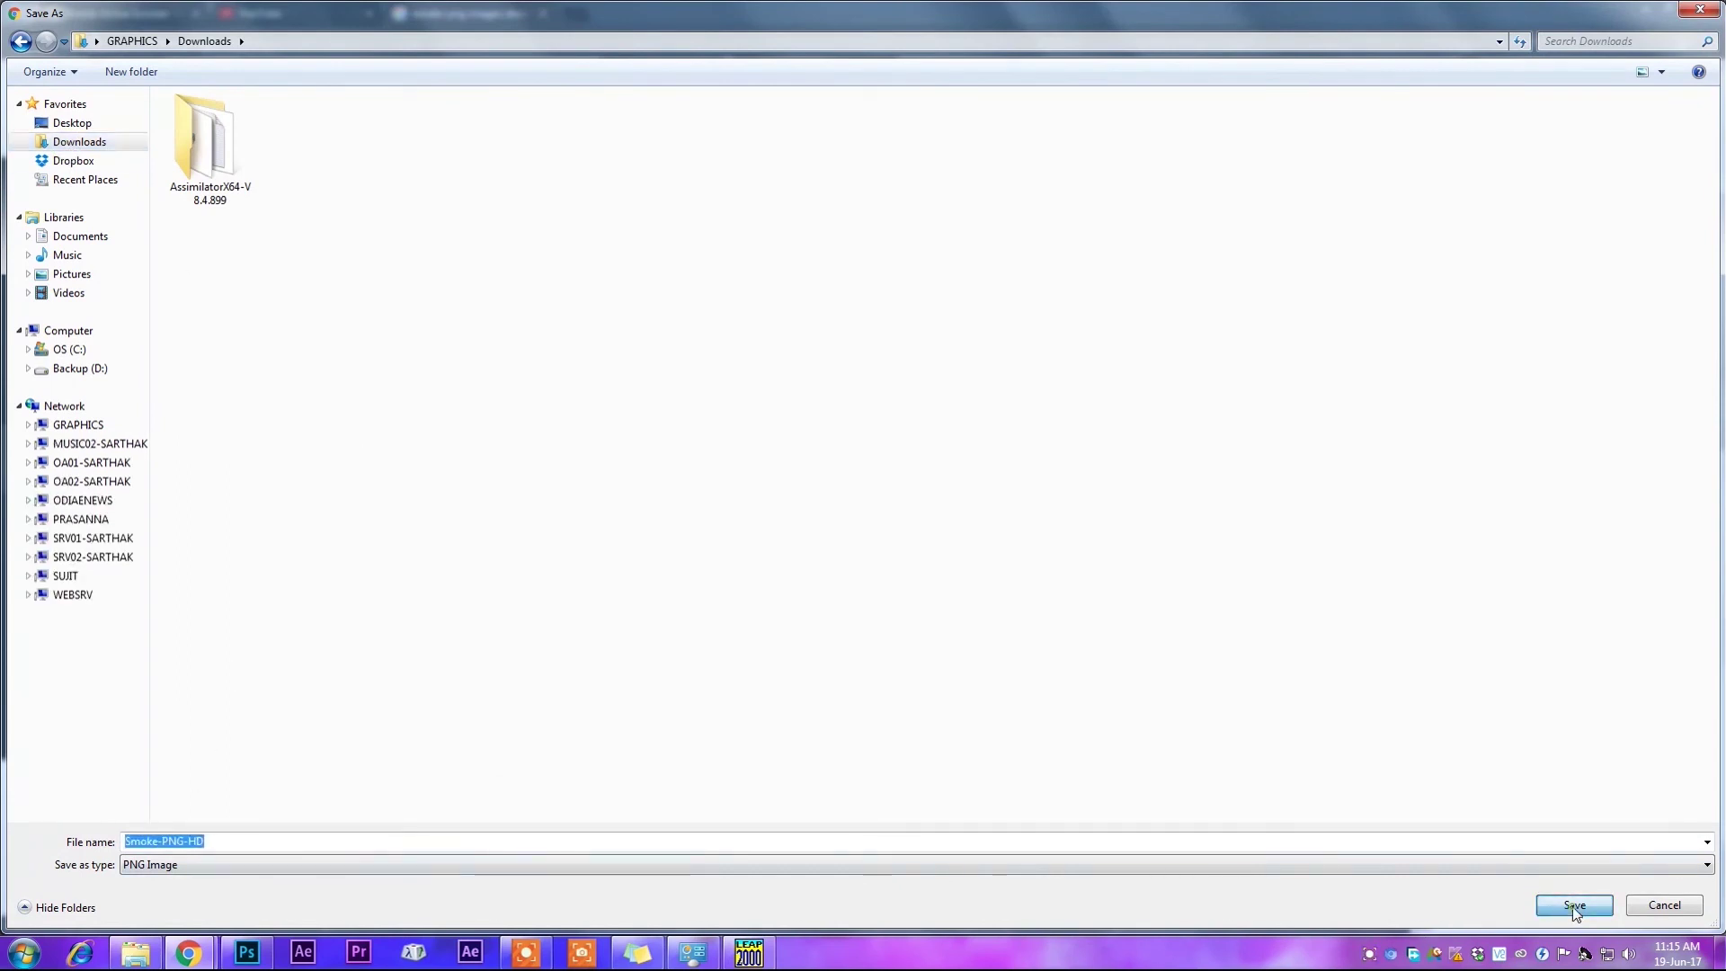
Return to the unfiltered image results and save the mirrored pair of smoke plumes as smoke_PNG977 in Downloads.
scroll(539, 359, "up", 5)
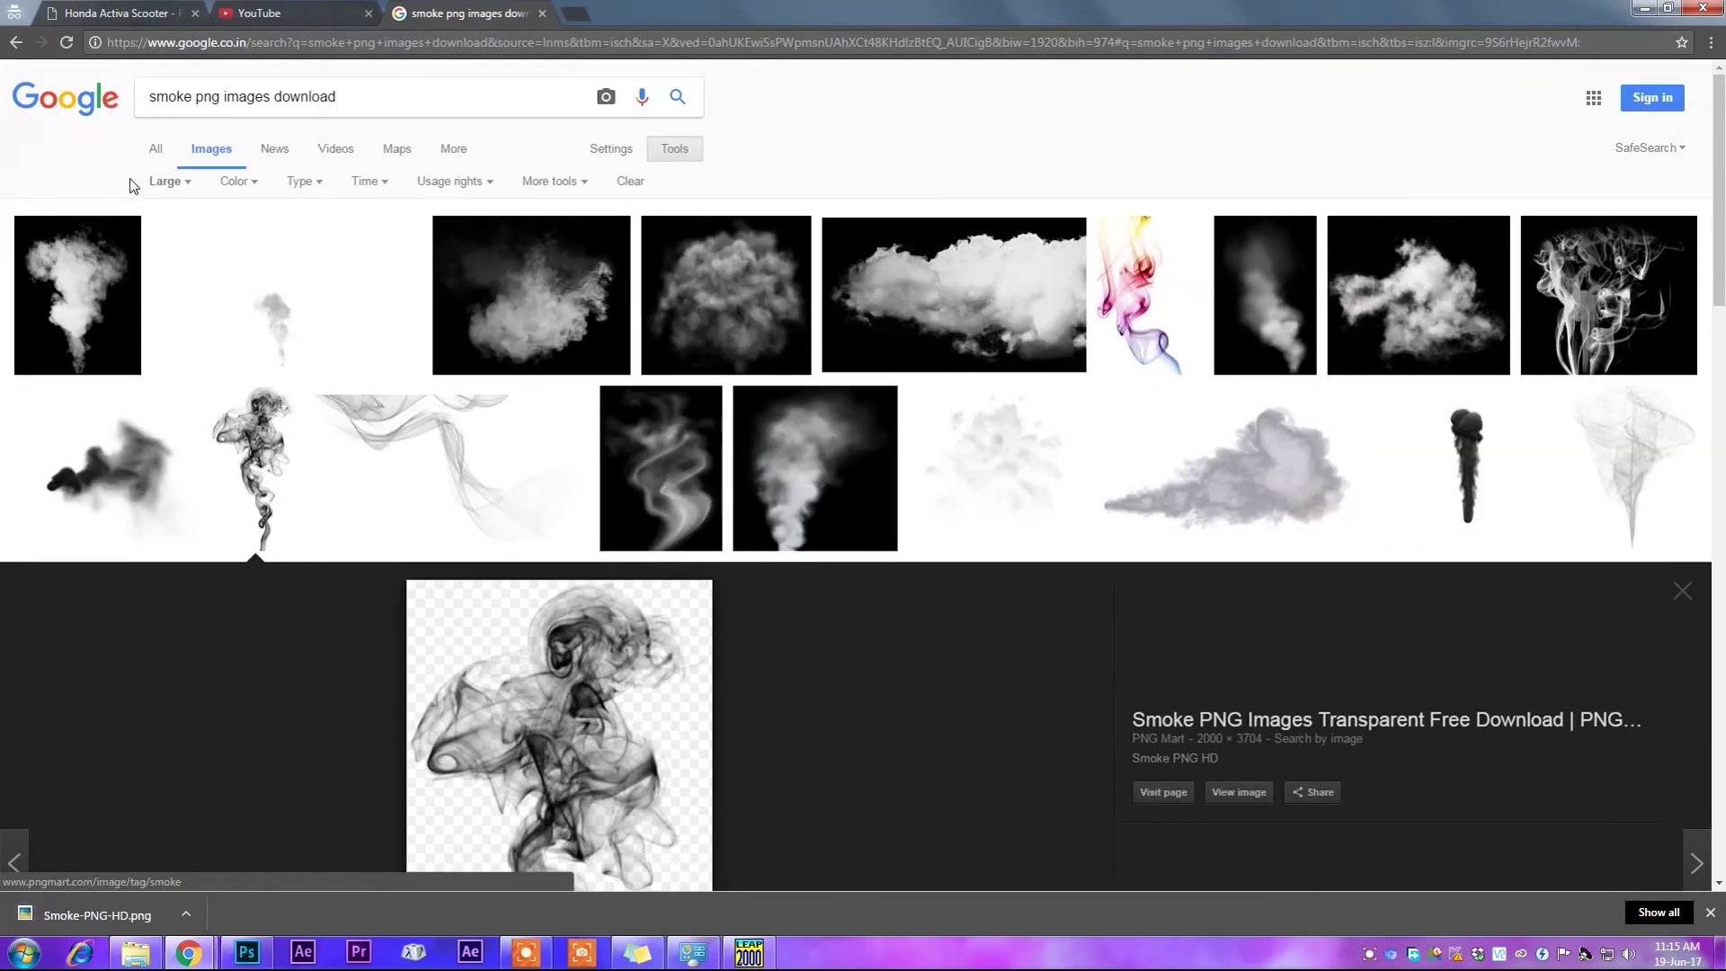
left_click(16, 42)
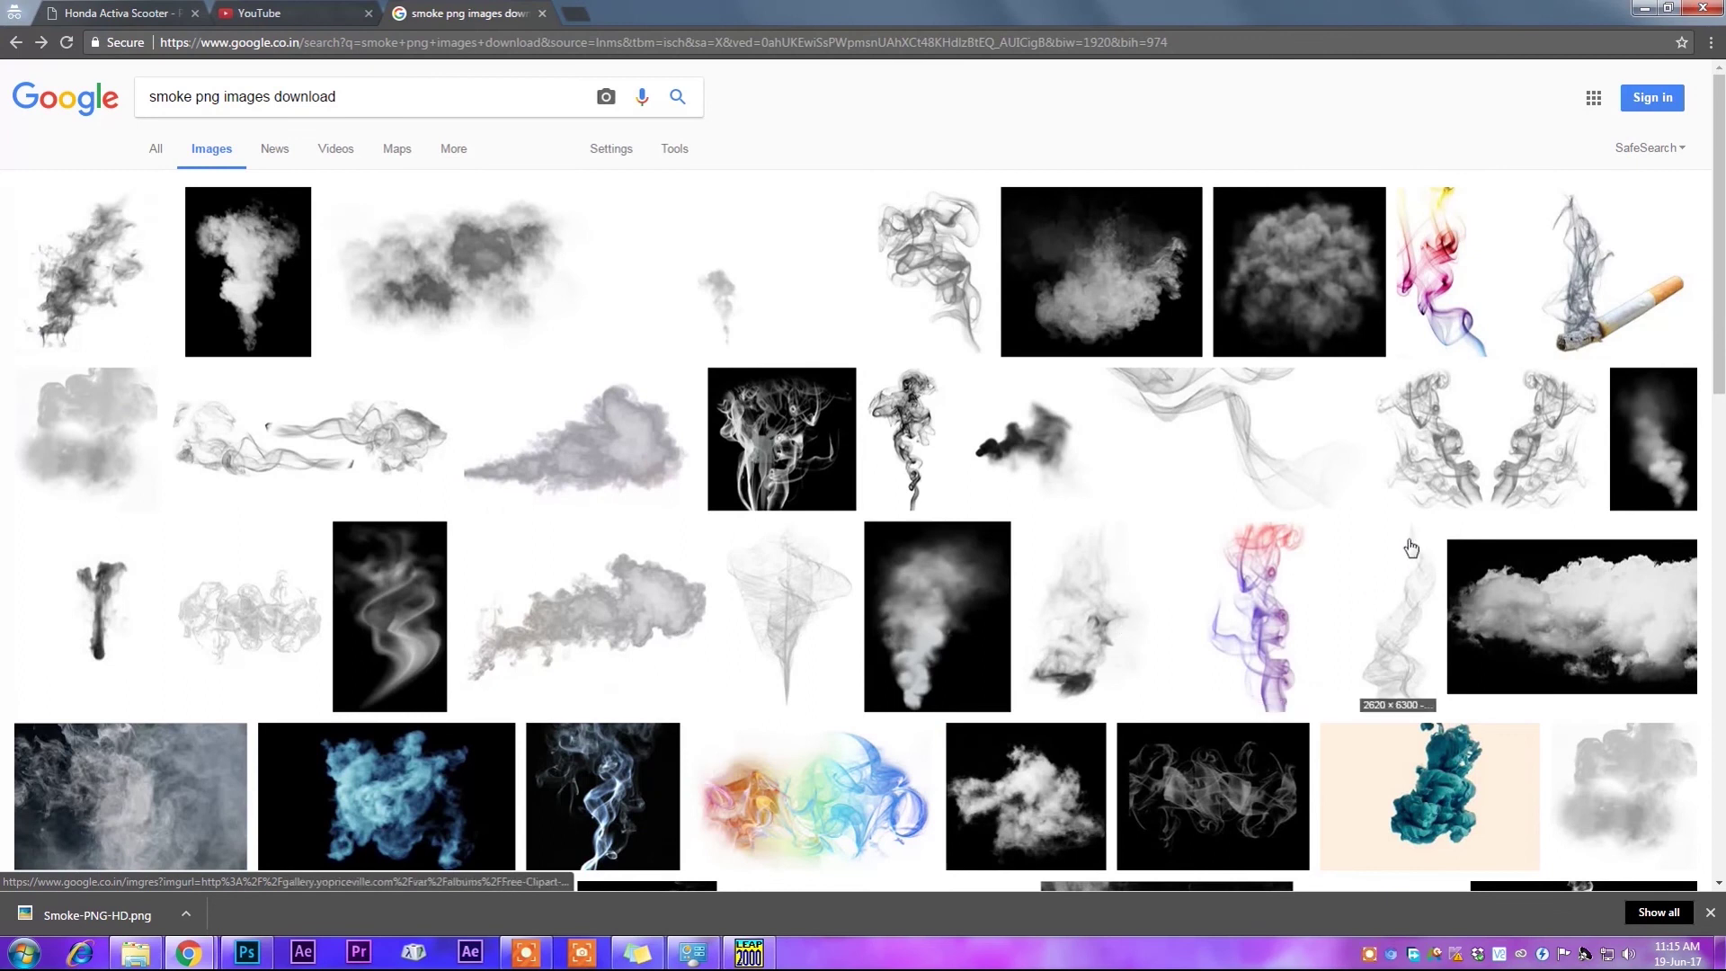
left_click(1471, 429)
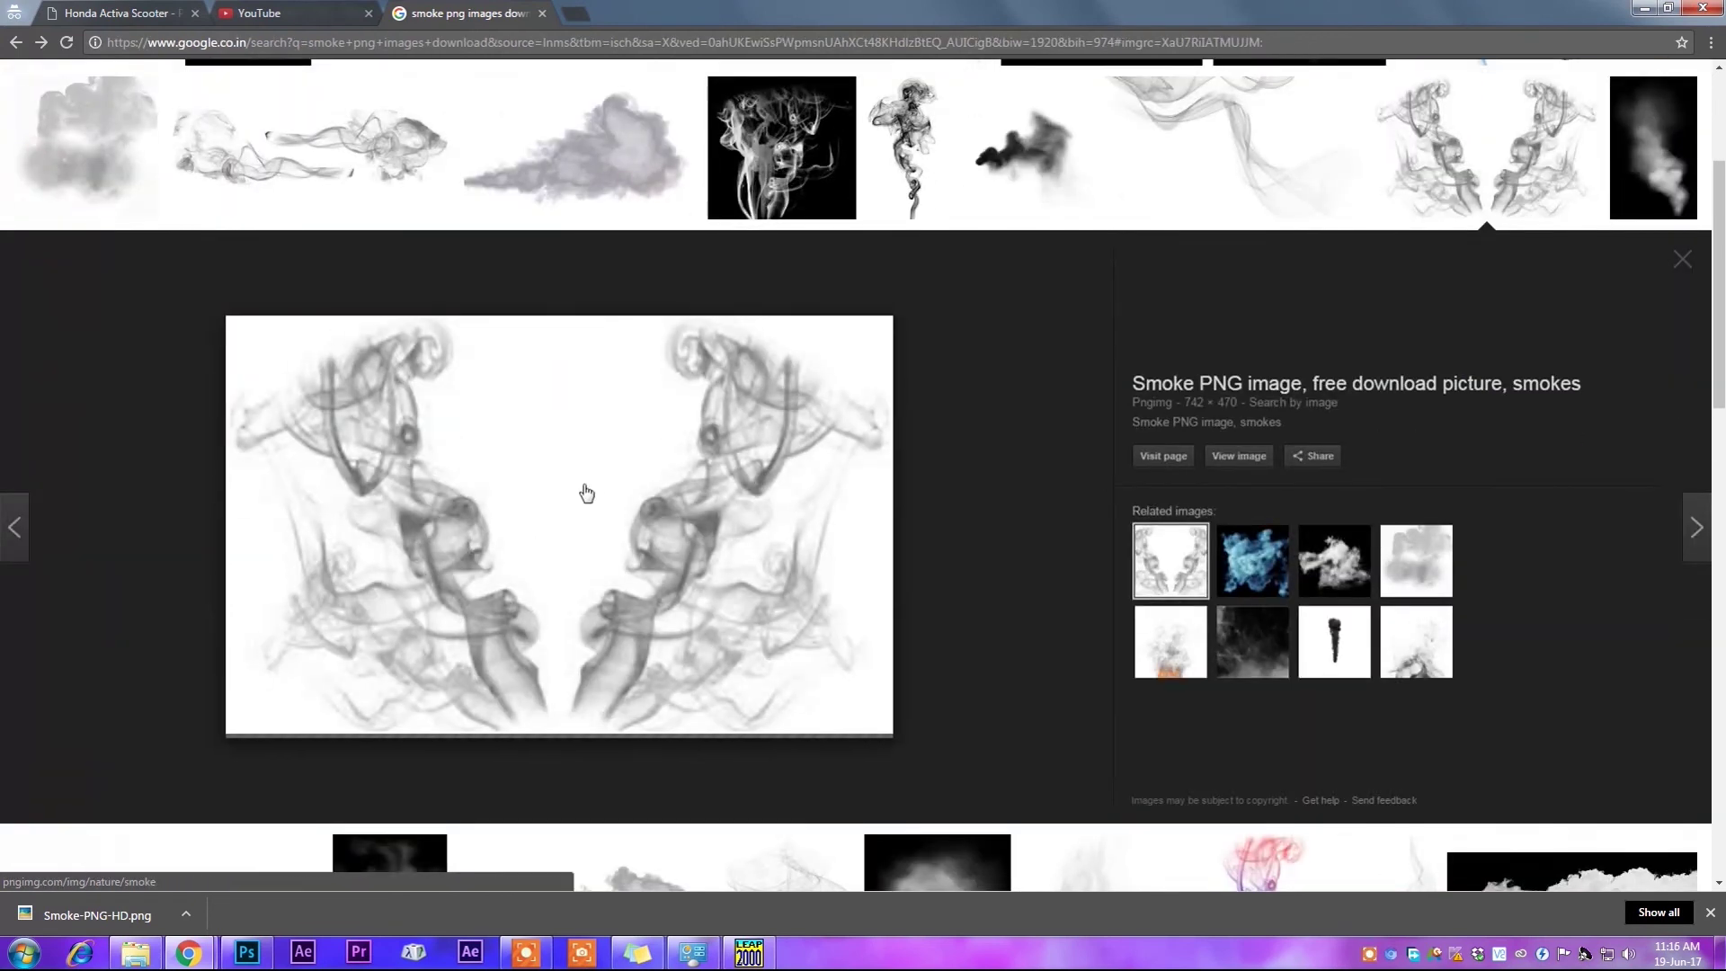
scroll(586, 493, "up", 1)
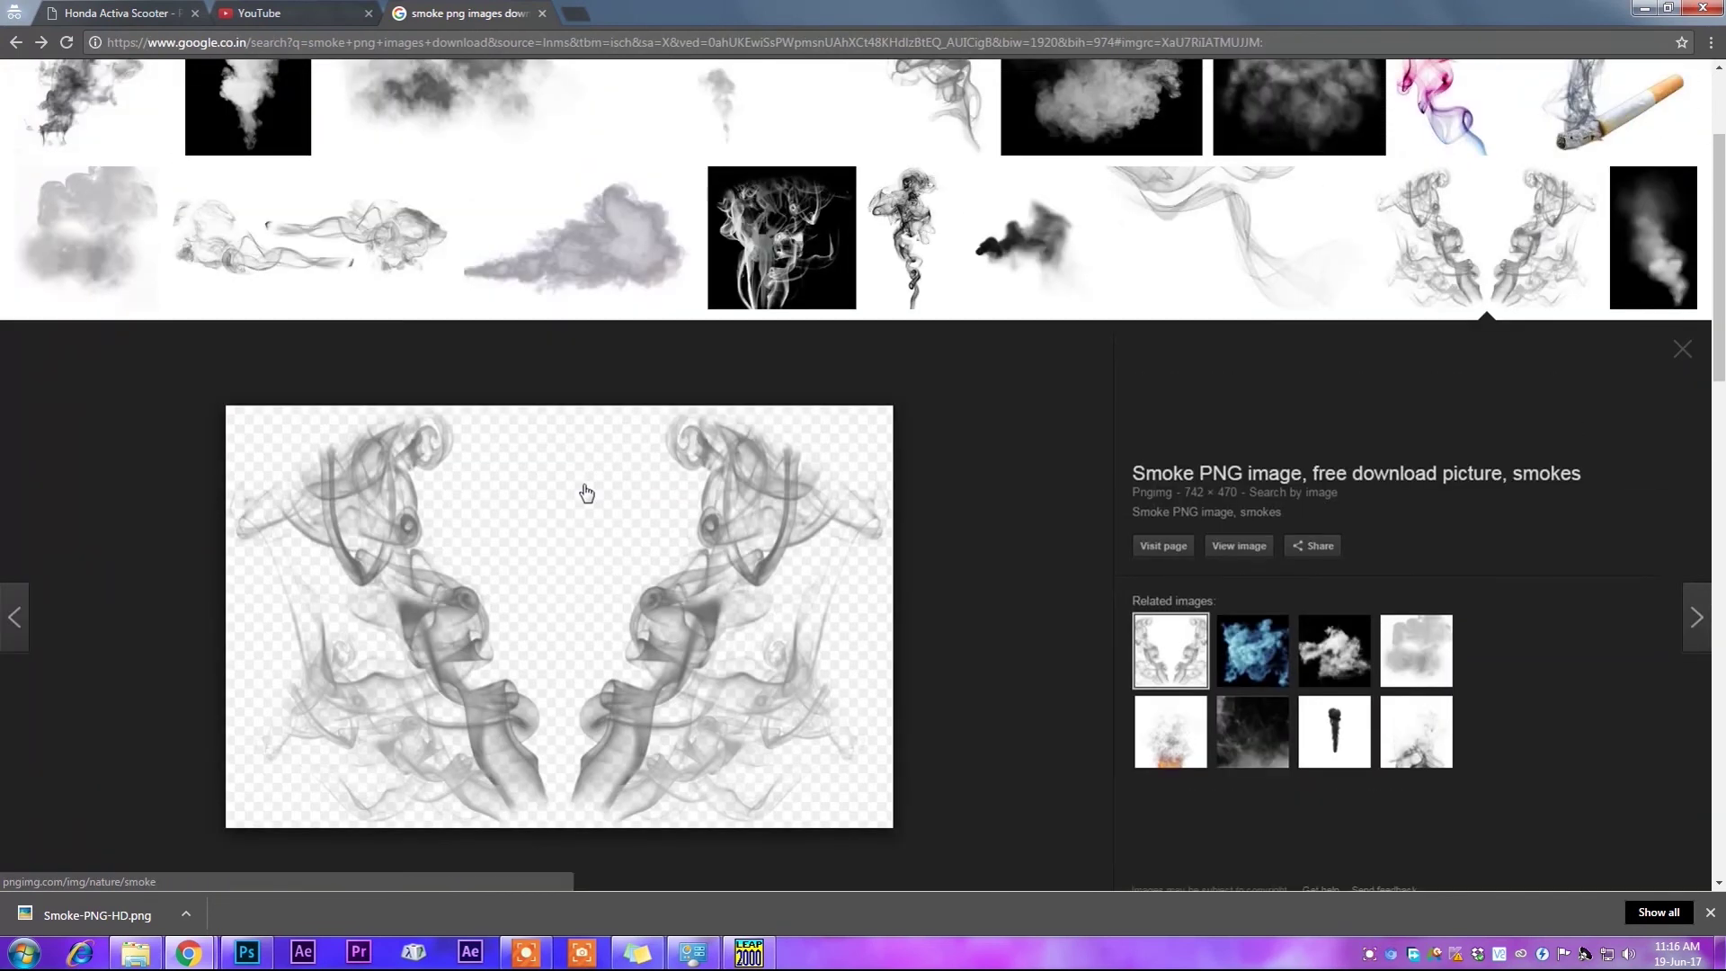
right_click(426, 623)
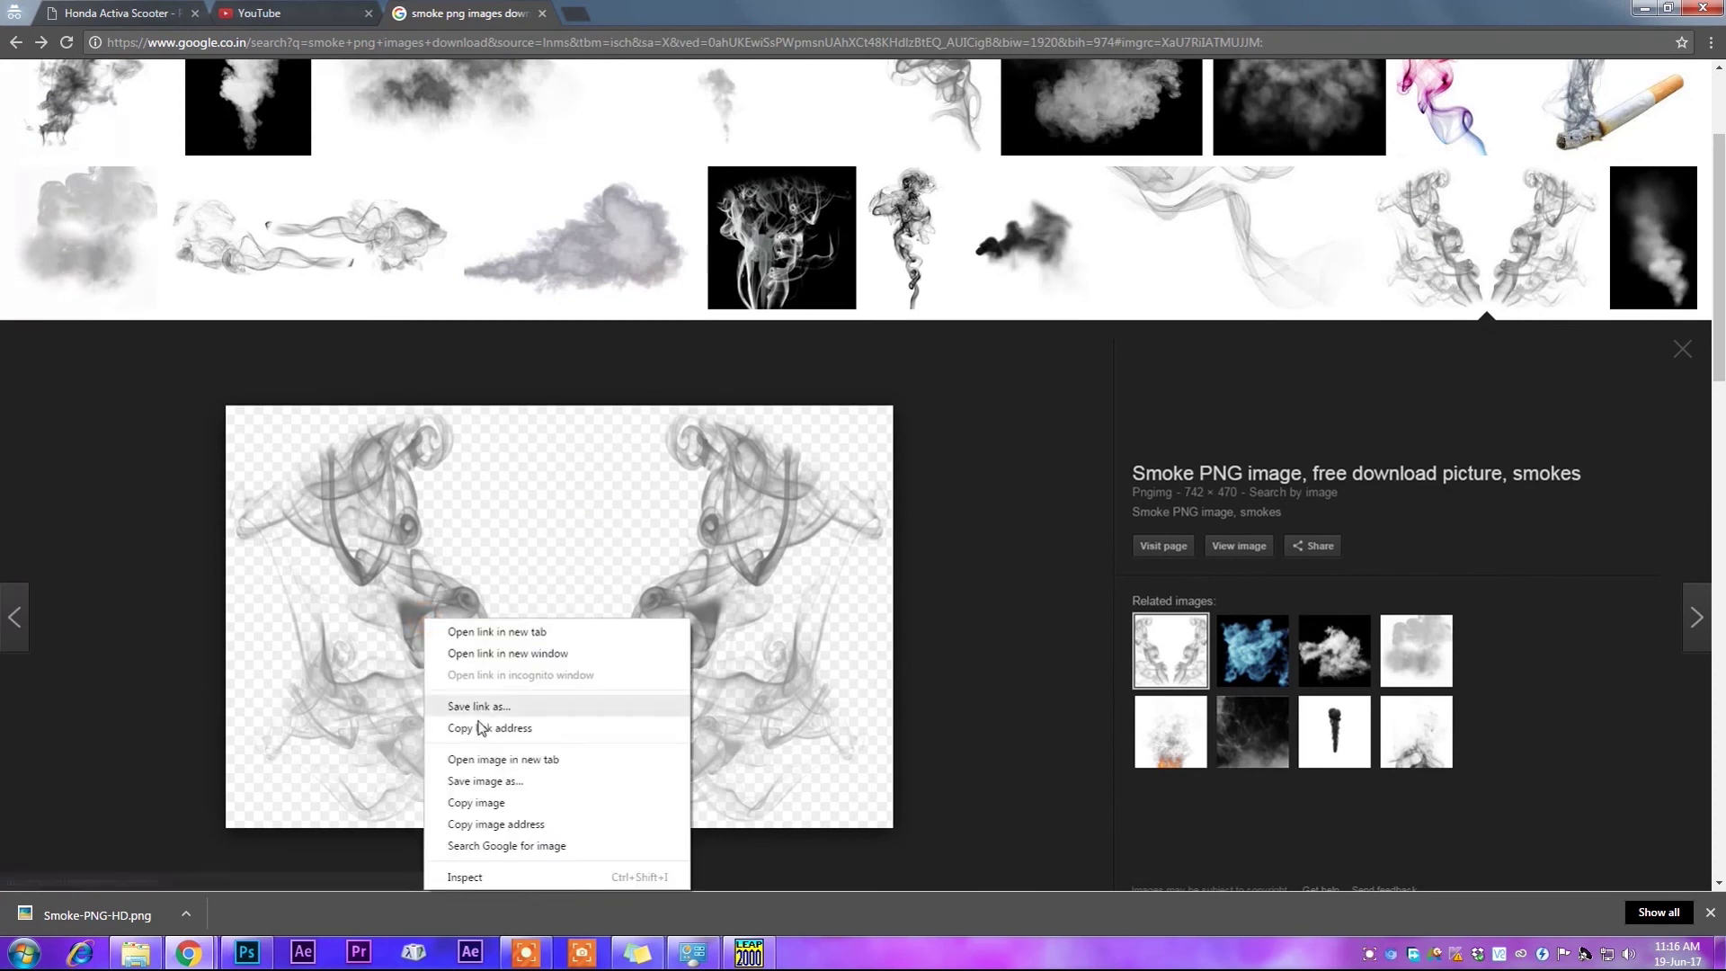
left_click(485, 790)
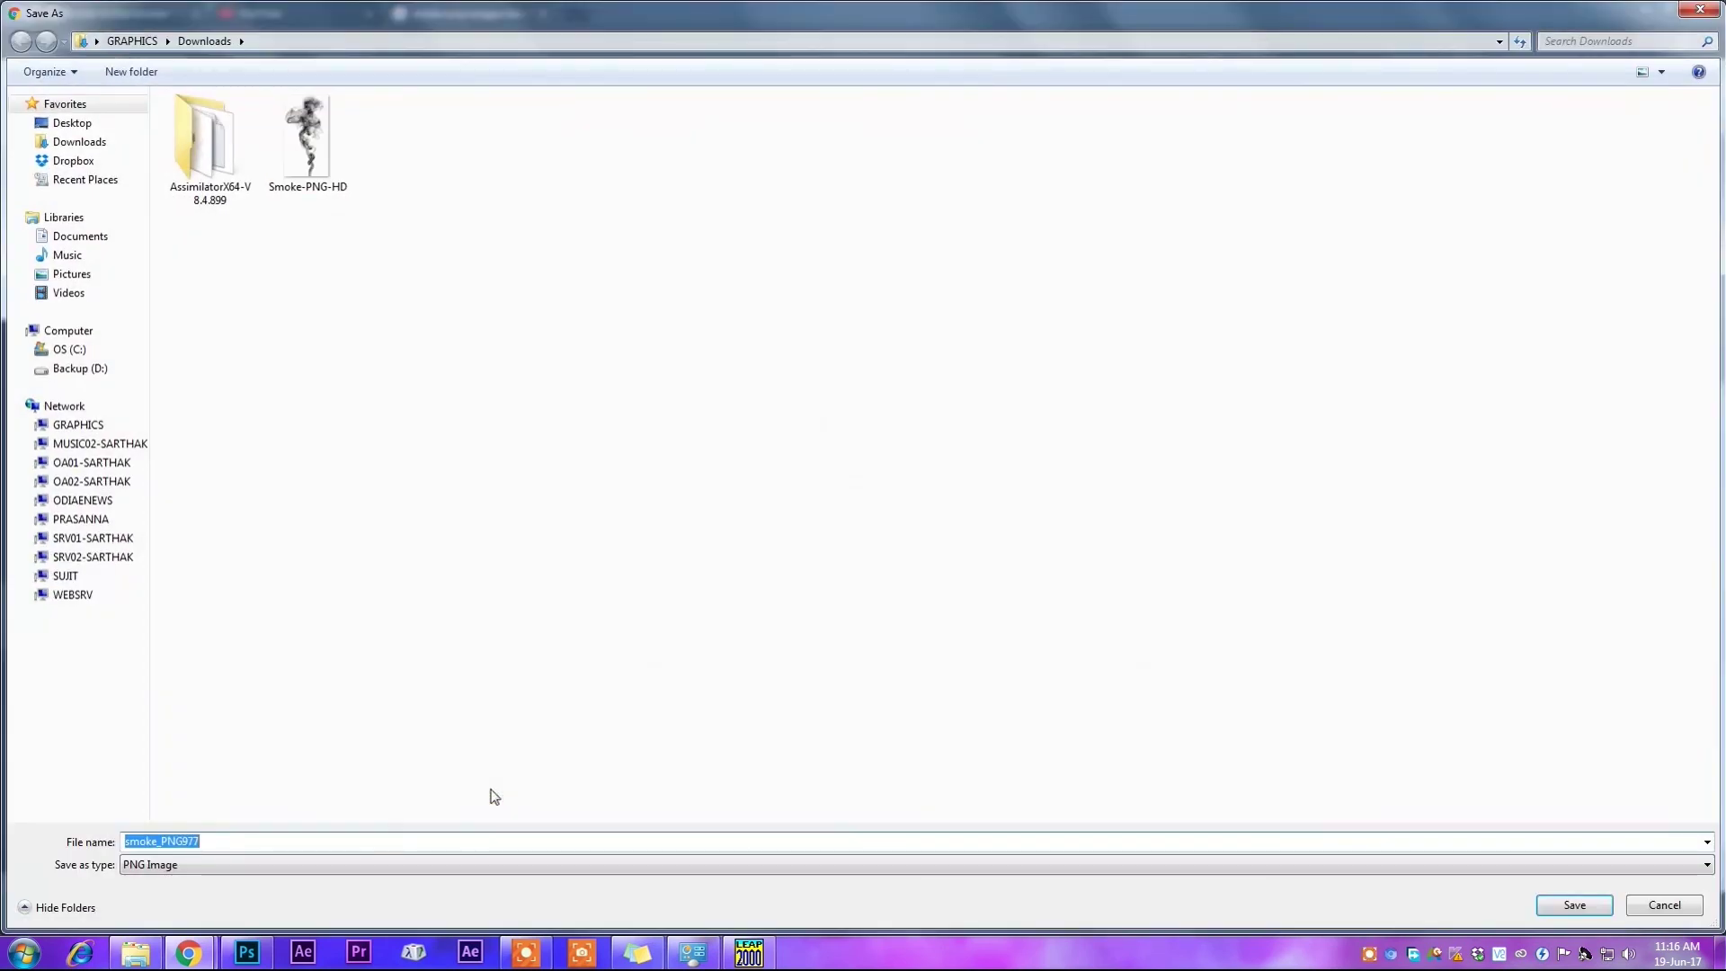
key("Return")
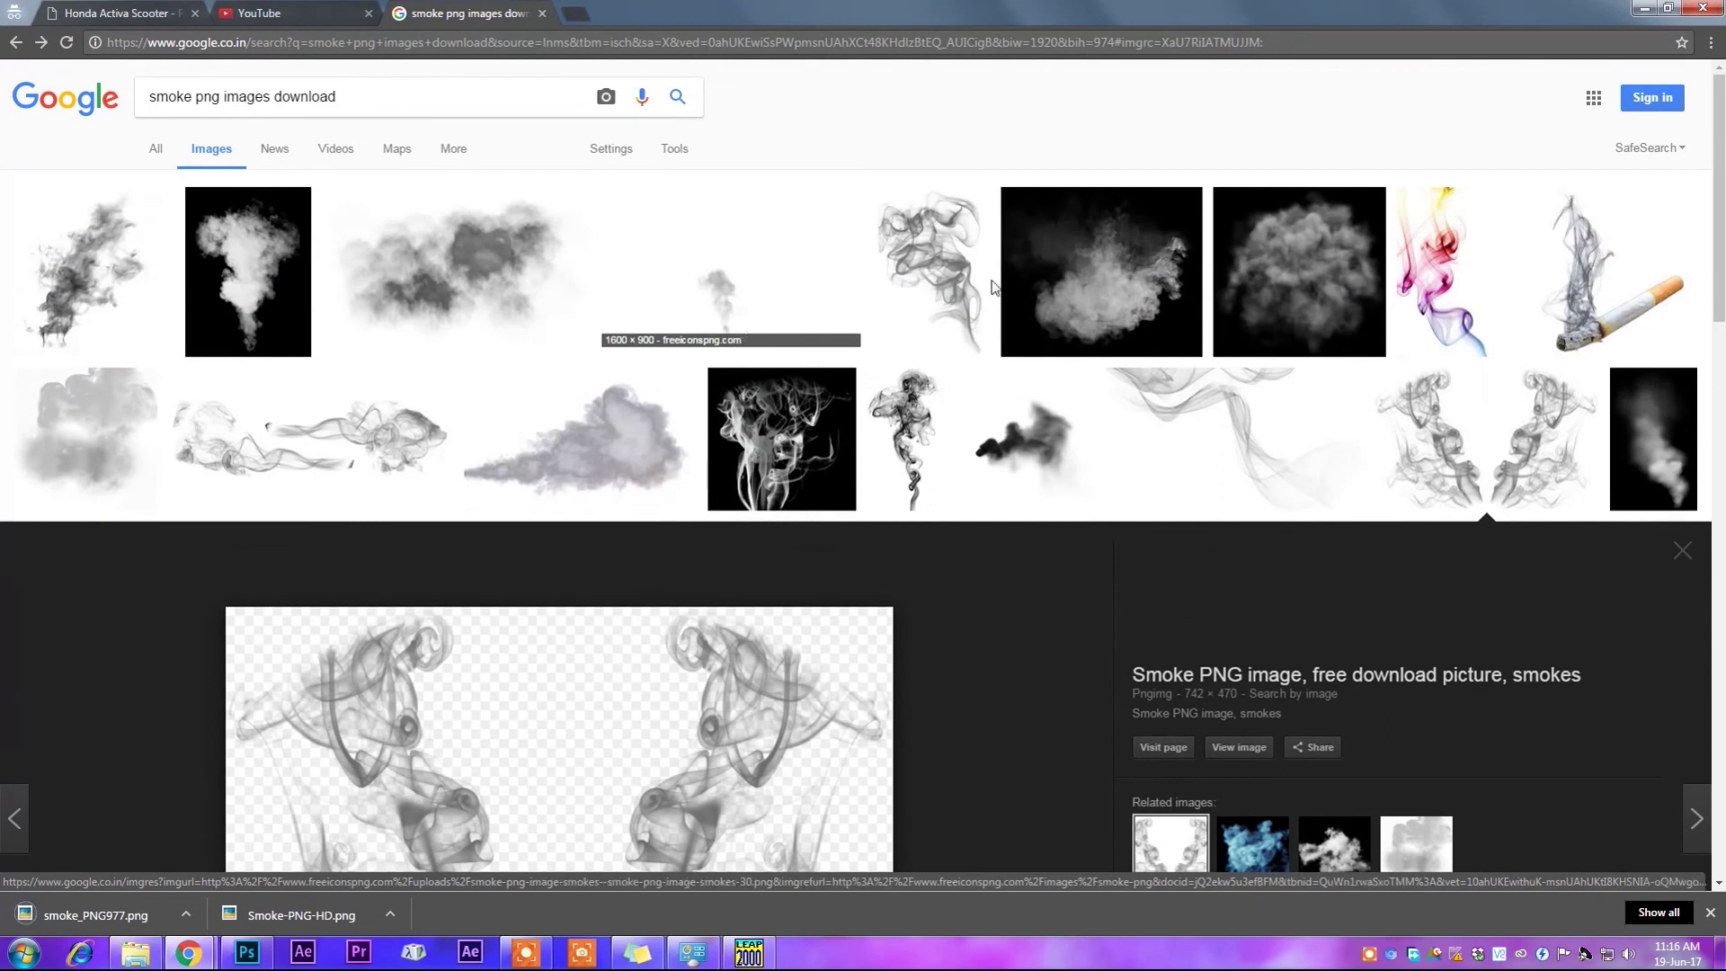
Open the curling grey smoke picture from FreeIconsPNG and save it as a PNG in Downloads.
left_click(950, 267)
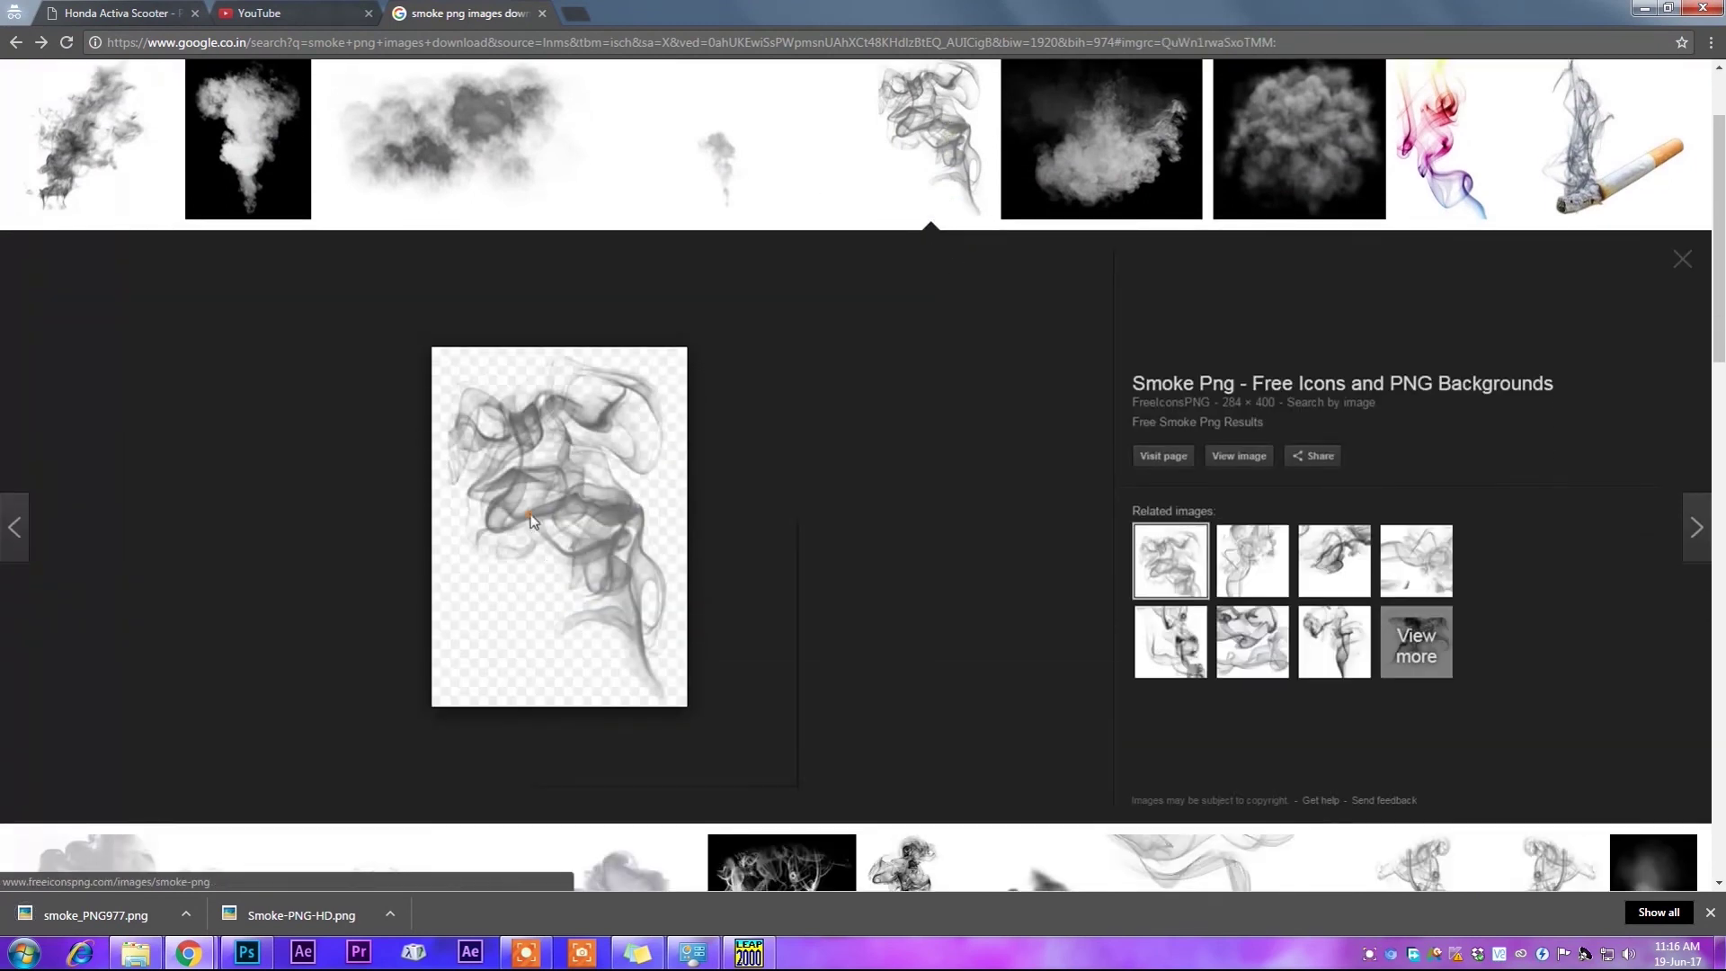
right_click(530, 520)
left_click(592, 676)
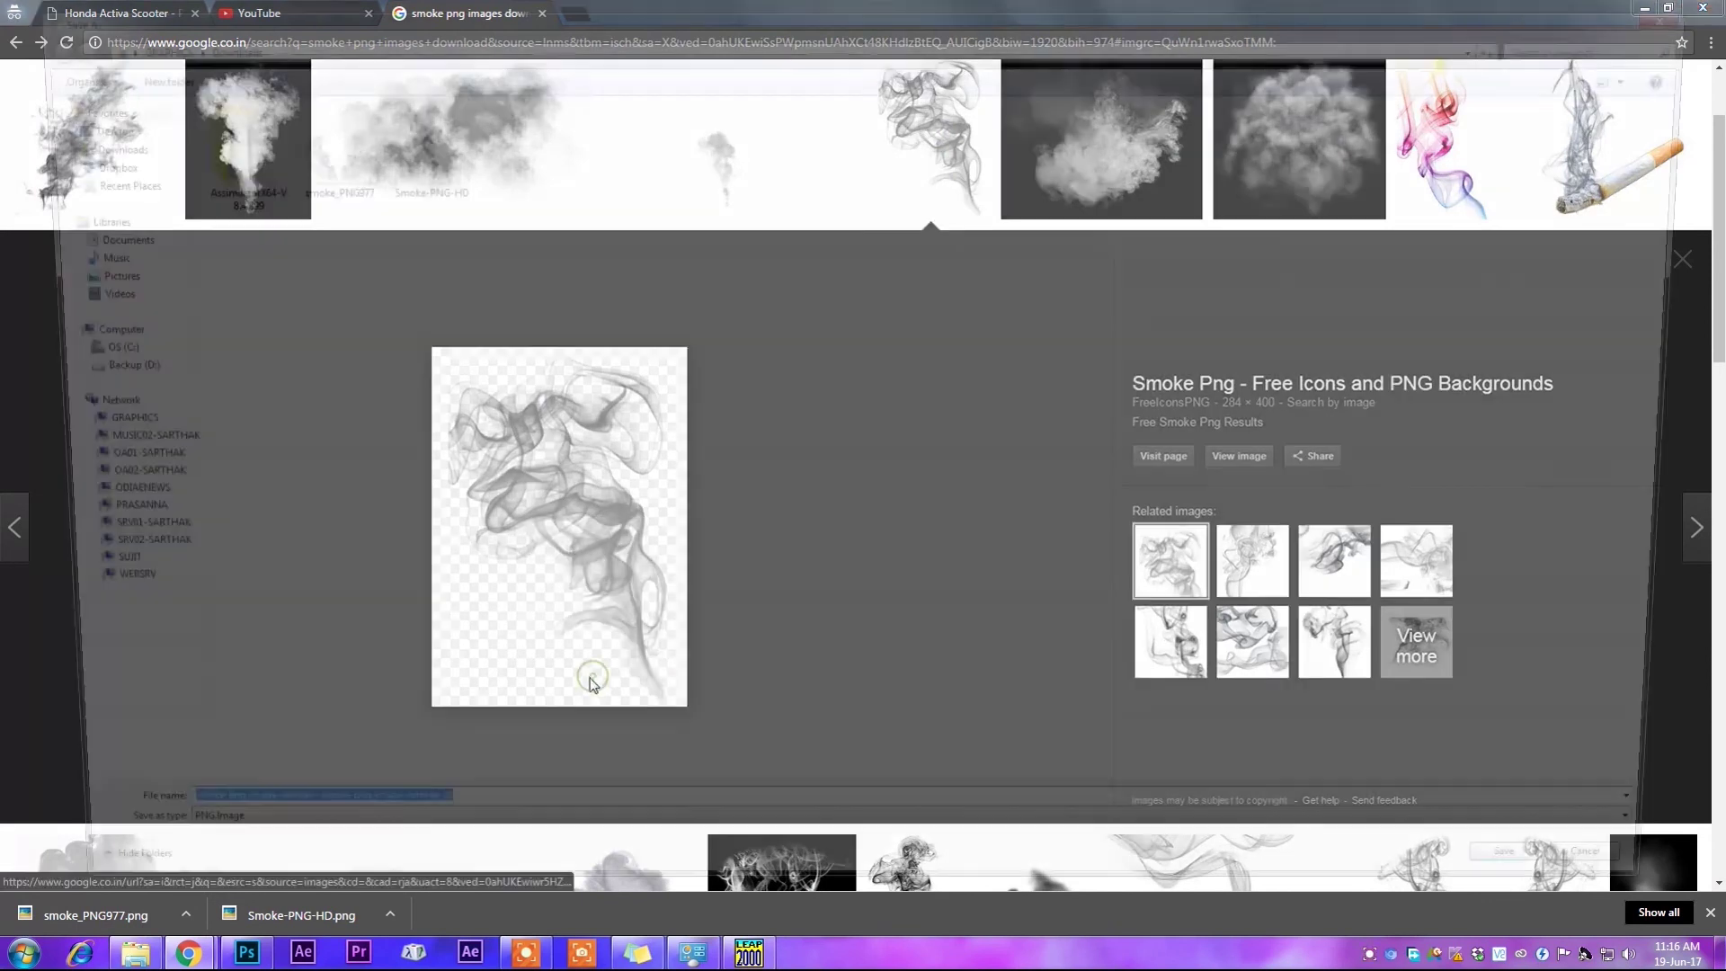
key("Return")
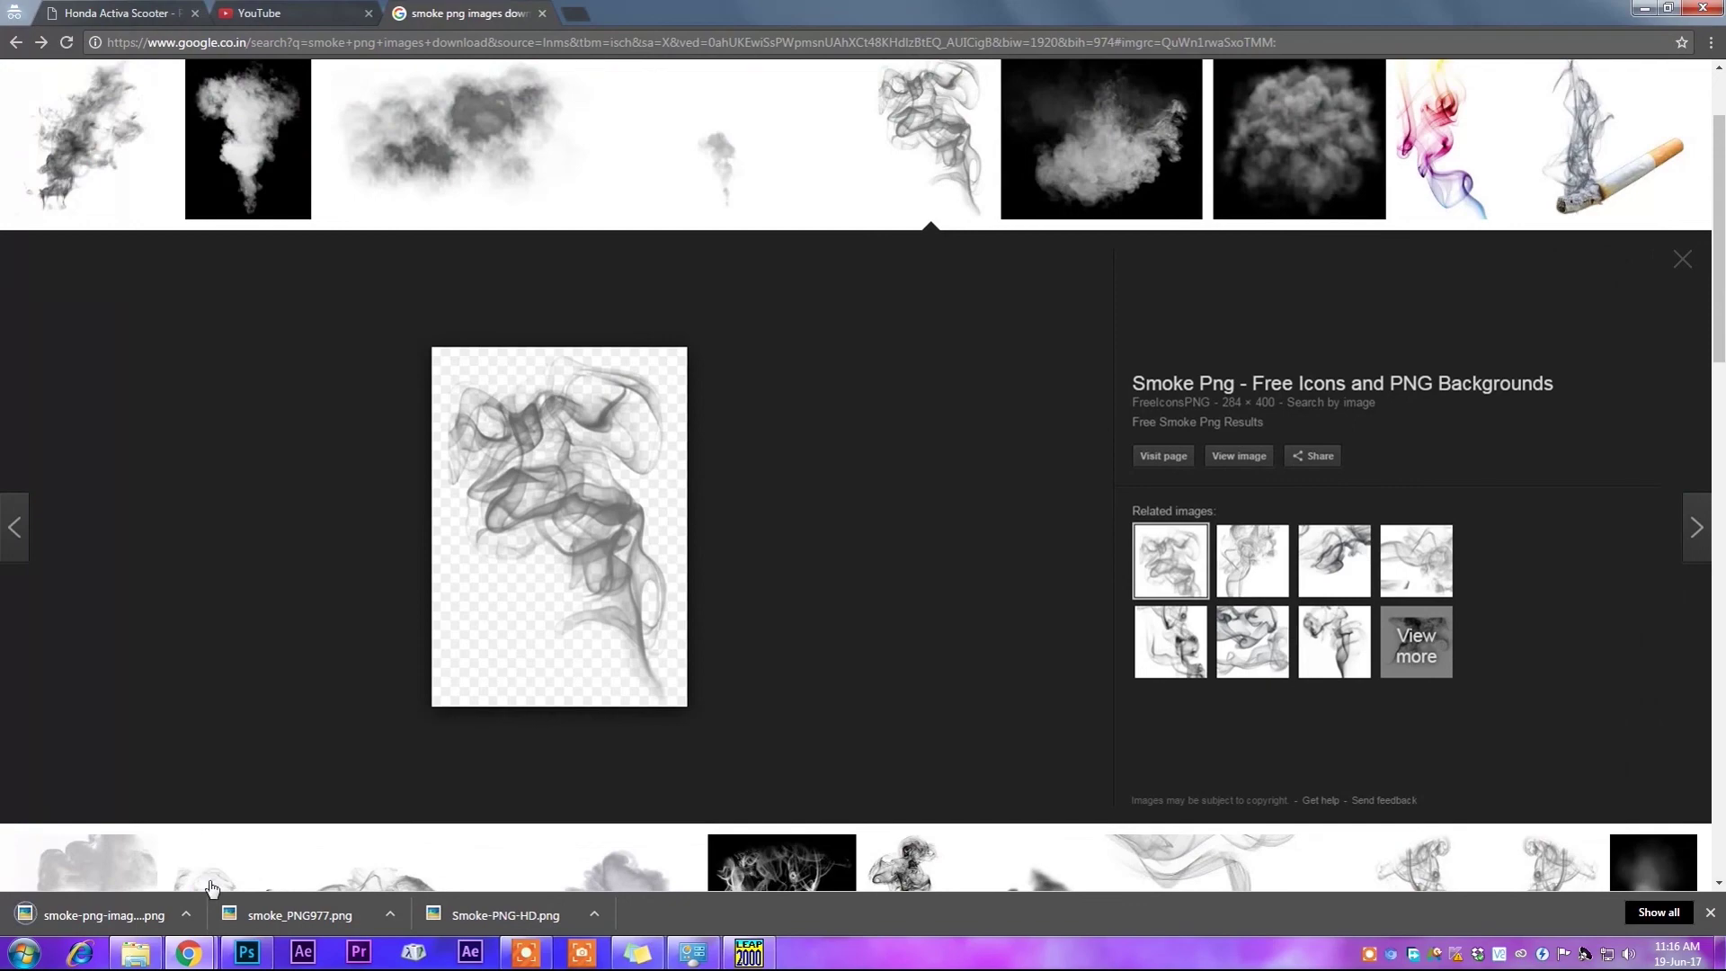
Place smoke-png-image-smokes-30, smoke_PNG977 and Smoke-PNG-HD from the Downloads folder into the blank Photoshop document as separate layers.
left_click(247, 953)
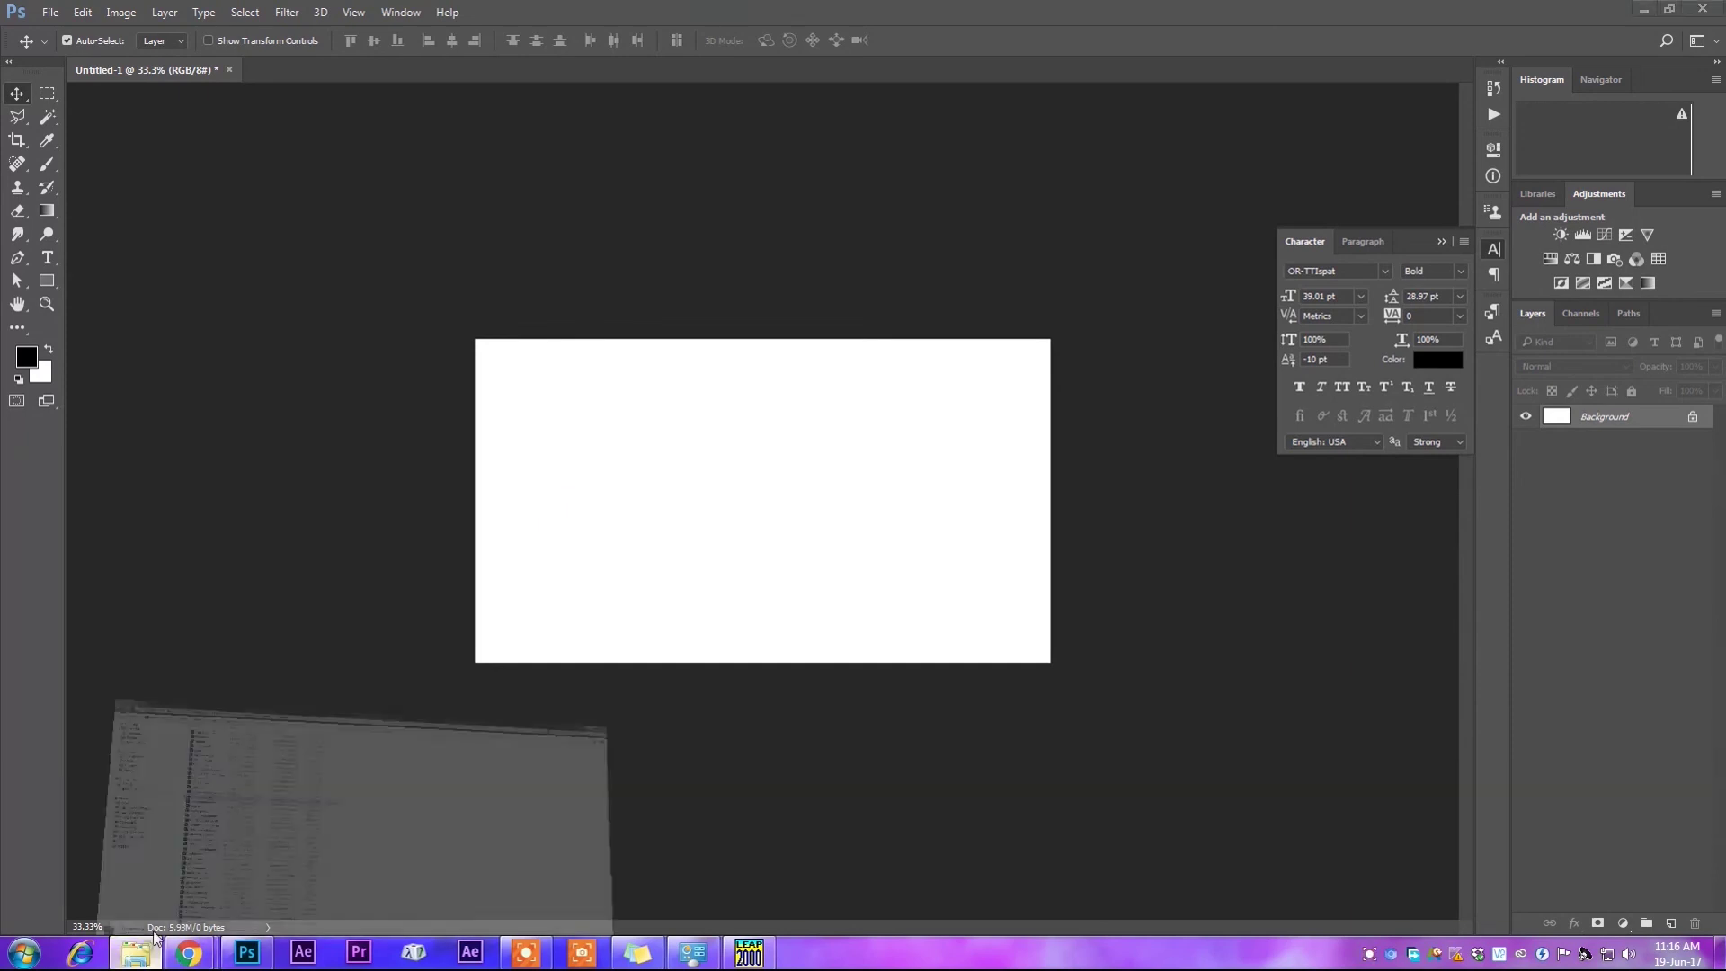
left_click(136, 952)
left_click(86, 135)
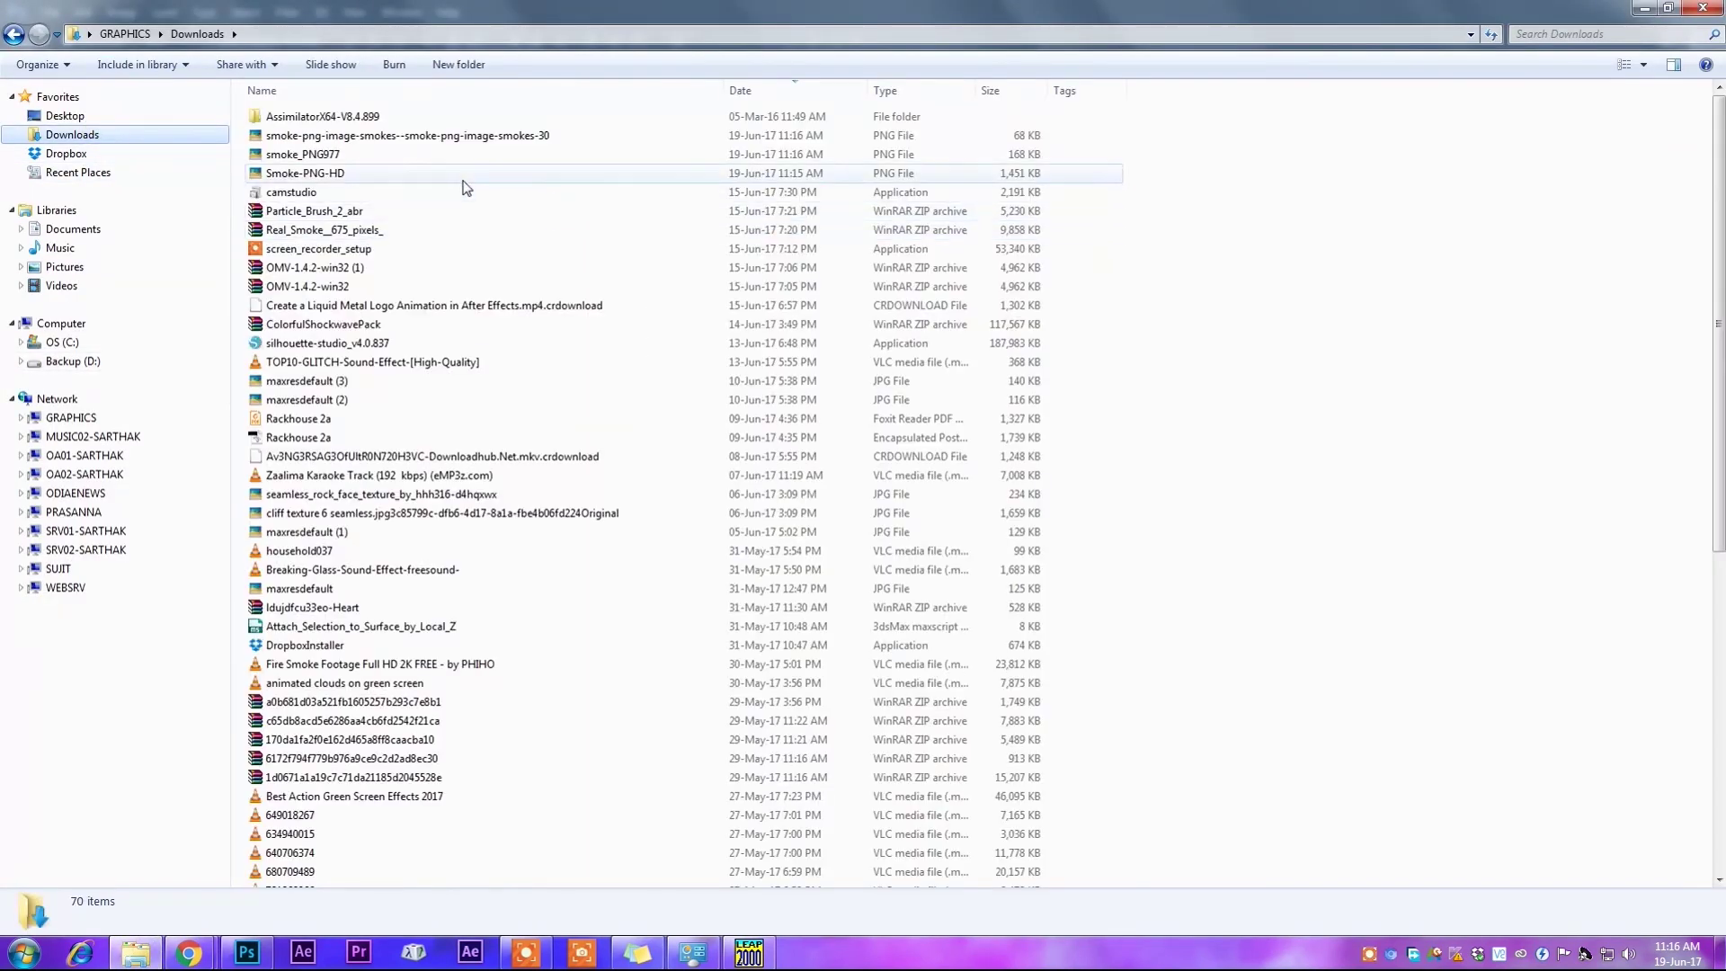
left_click(335, 135)
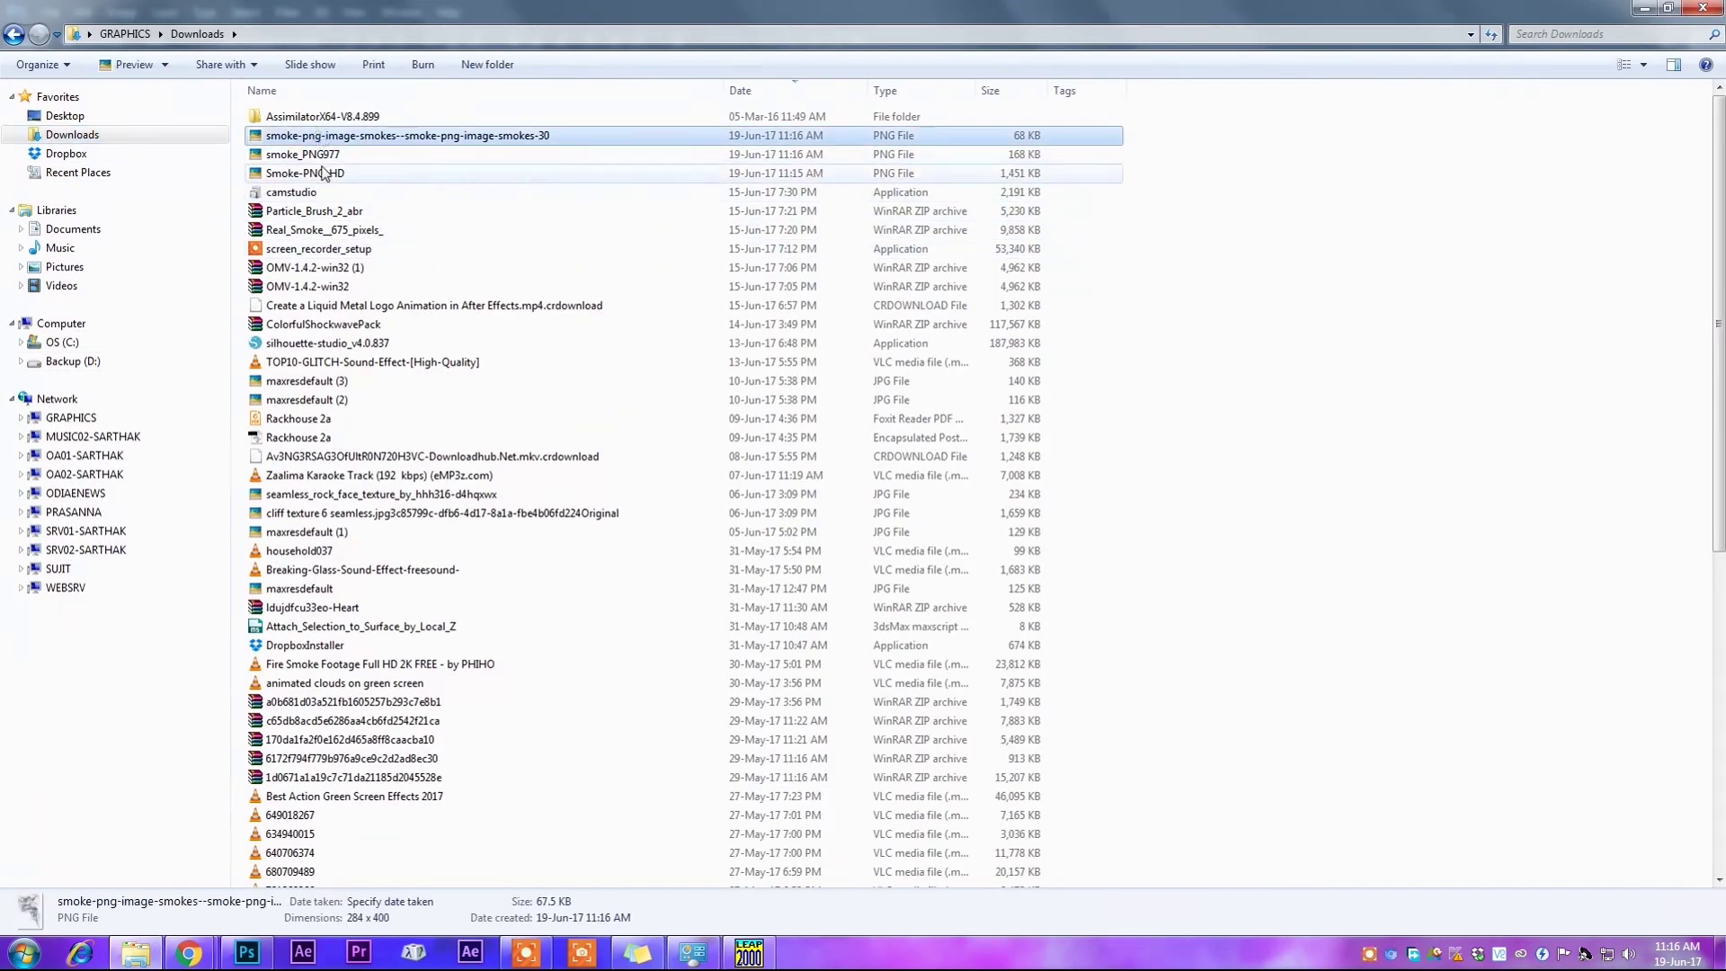
left_click(322, 175, "shift")
left_click_drag(322, 176, 635, 593)
key("Return")
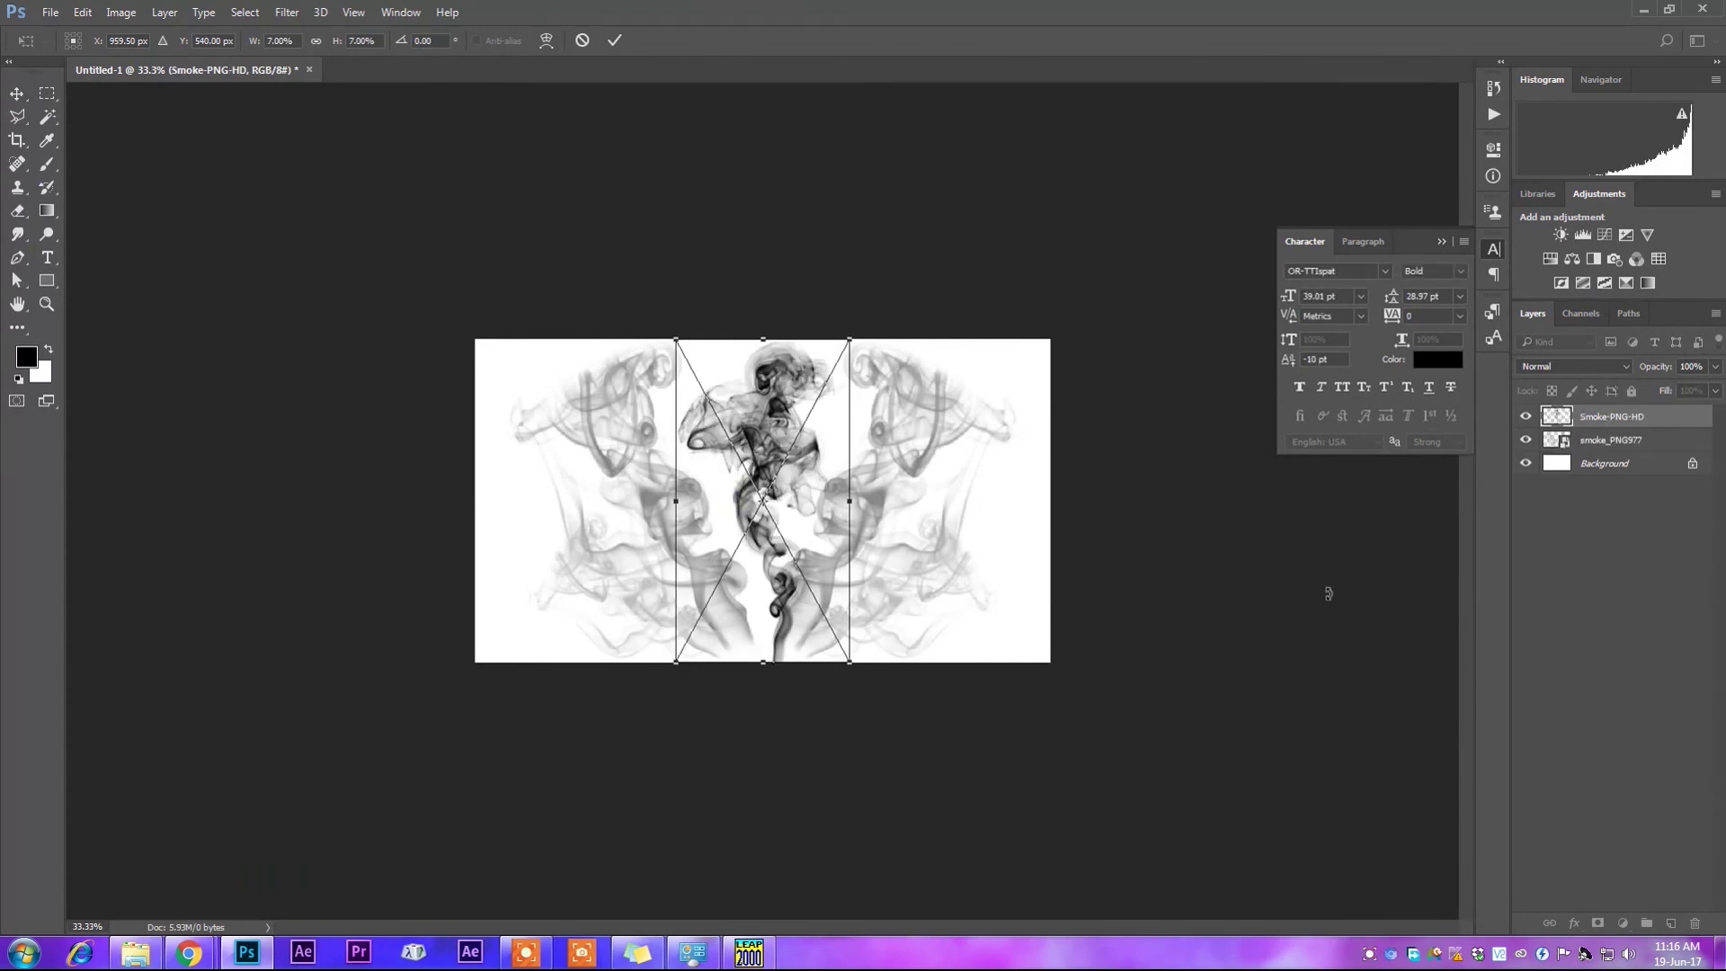
key("Return")
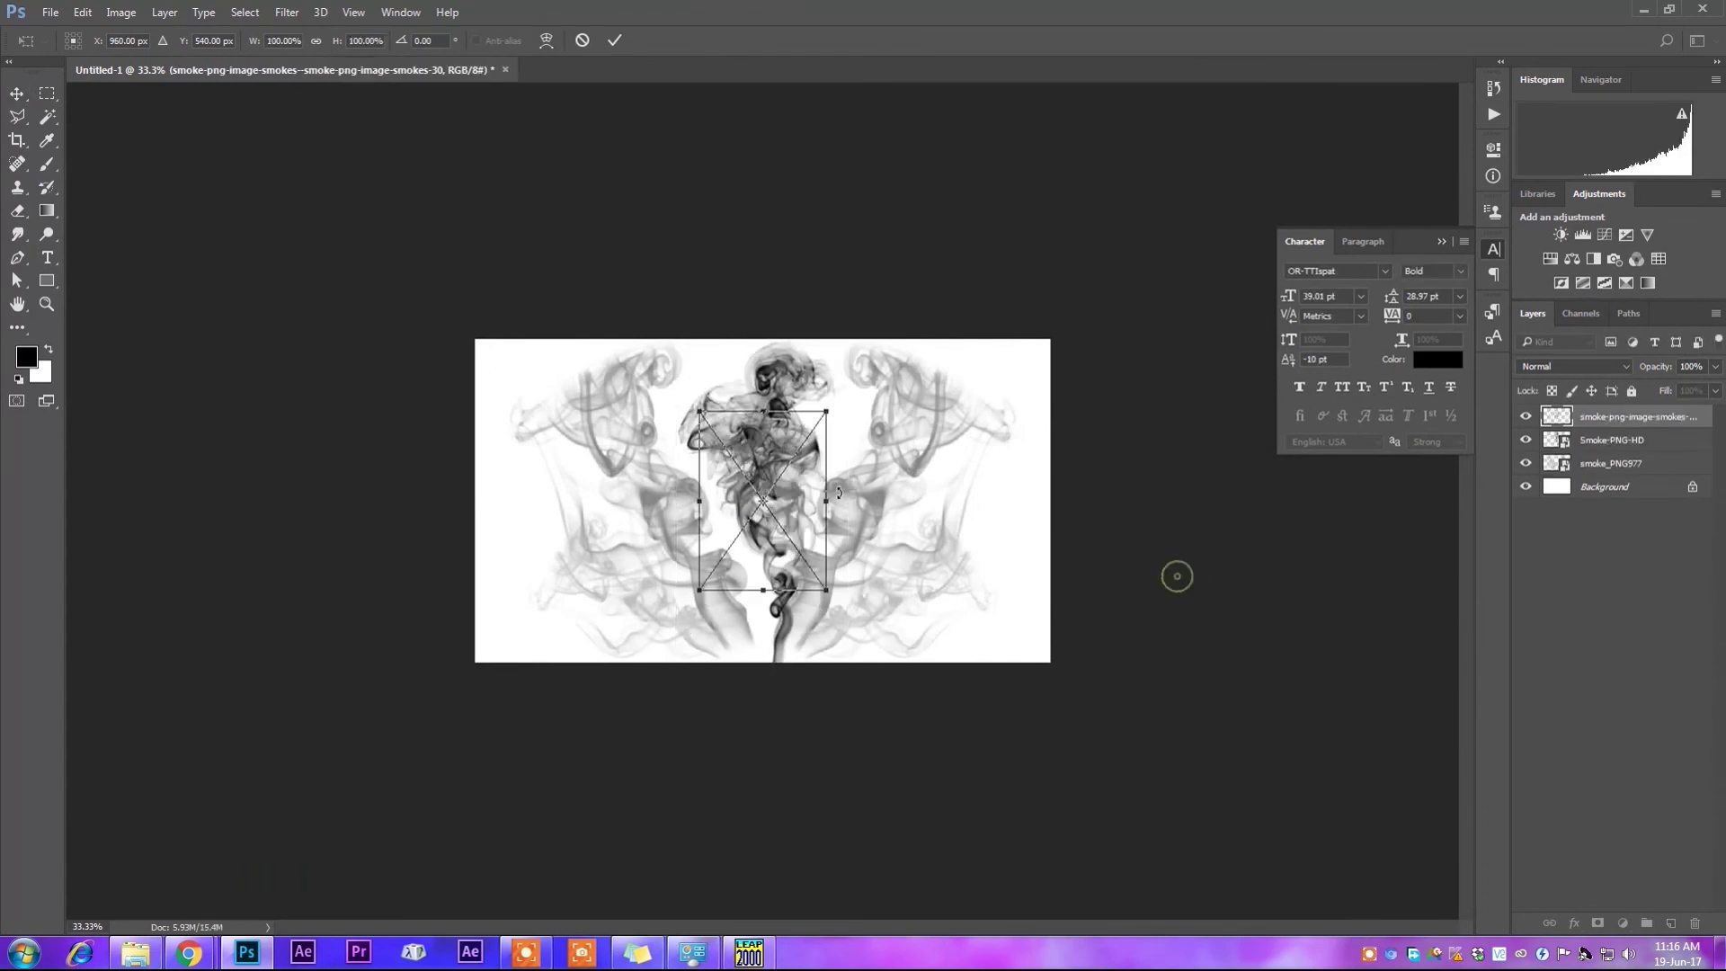
key("Return")
Hide the Smoke-PNG-HD and smoke_PNG977 layers and enlarge the curling smoke layer about its centre to about 165%.
left_click(1542, 512)
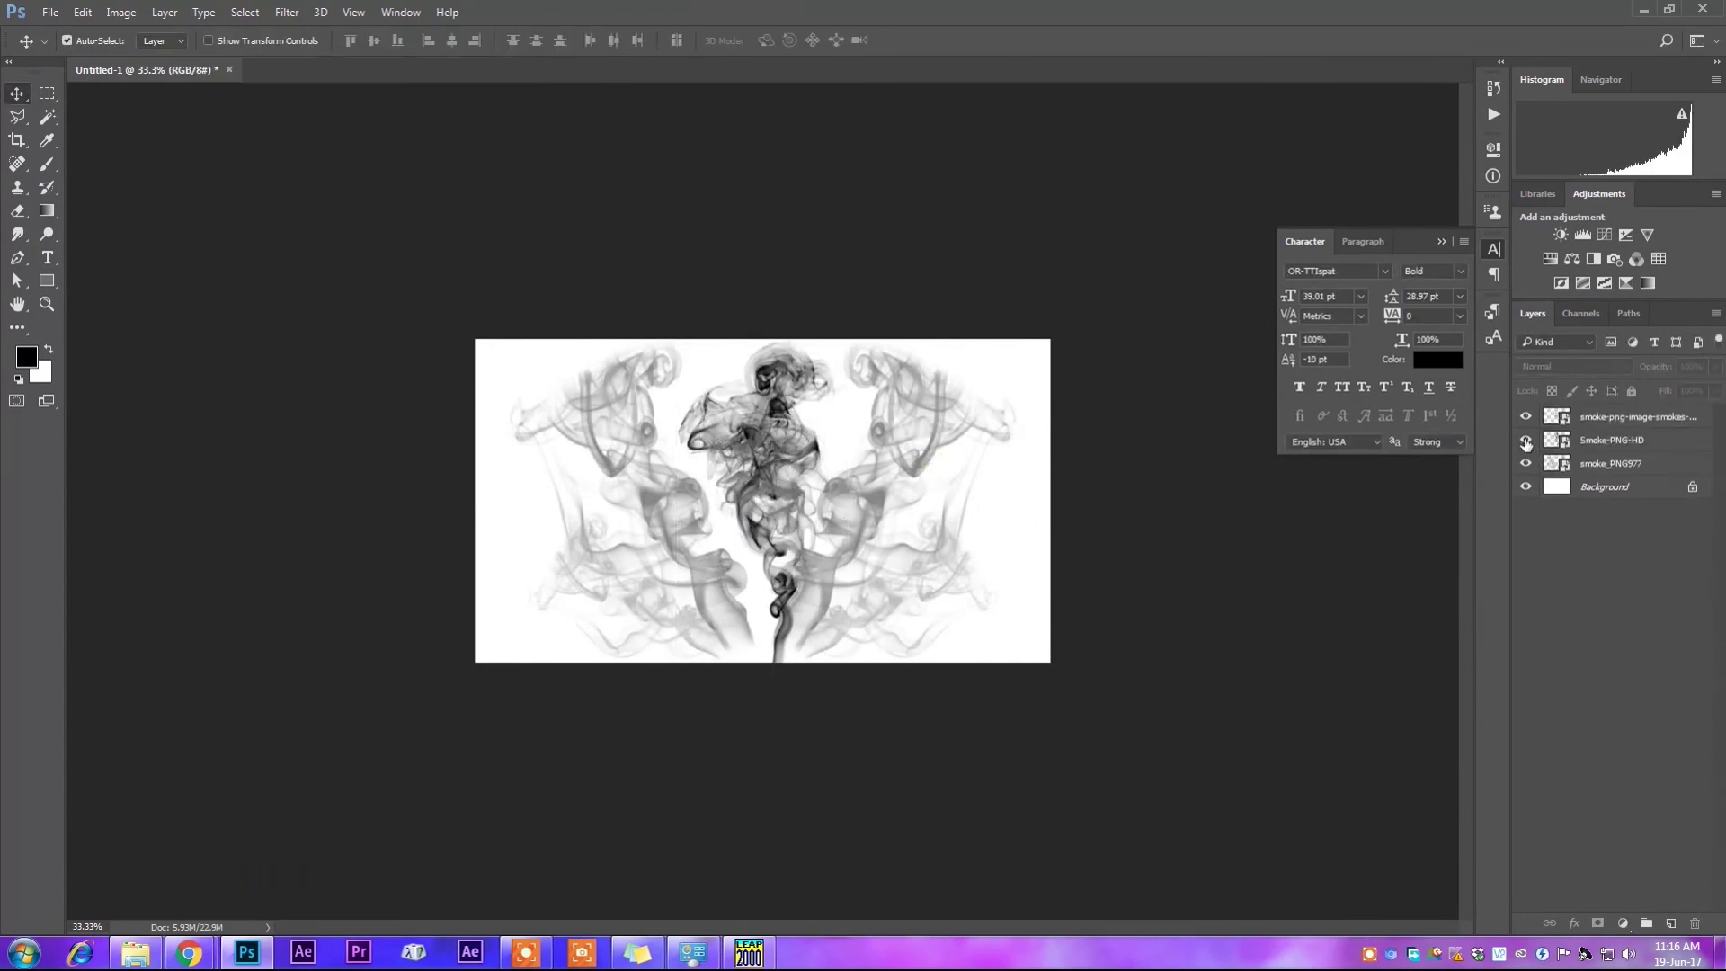
left_click_drag(1526, 457, 1478, 483)
left_click(814, 493)
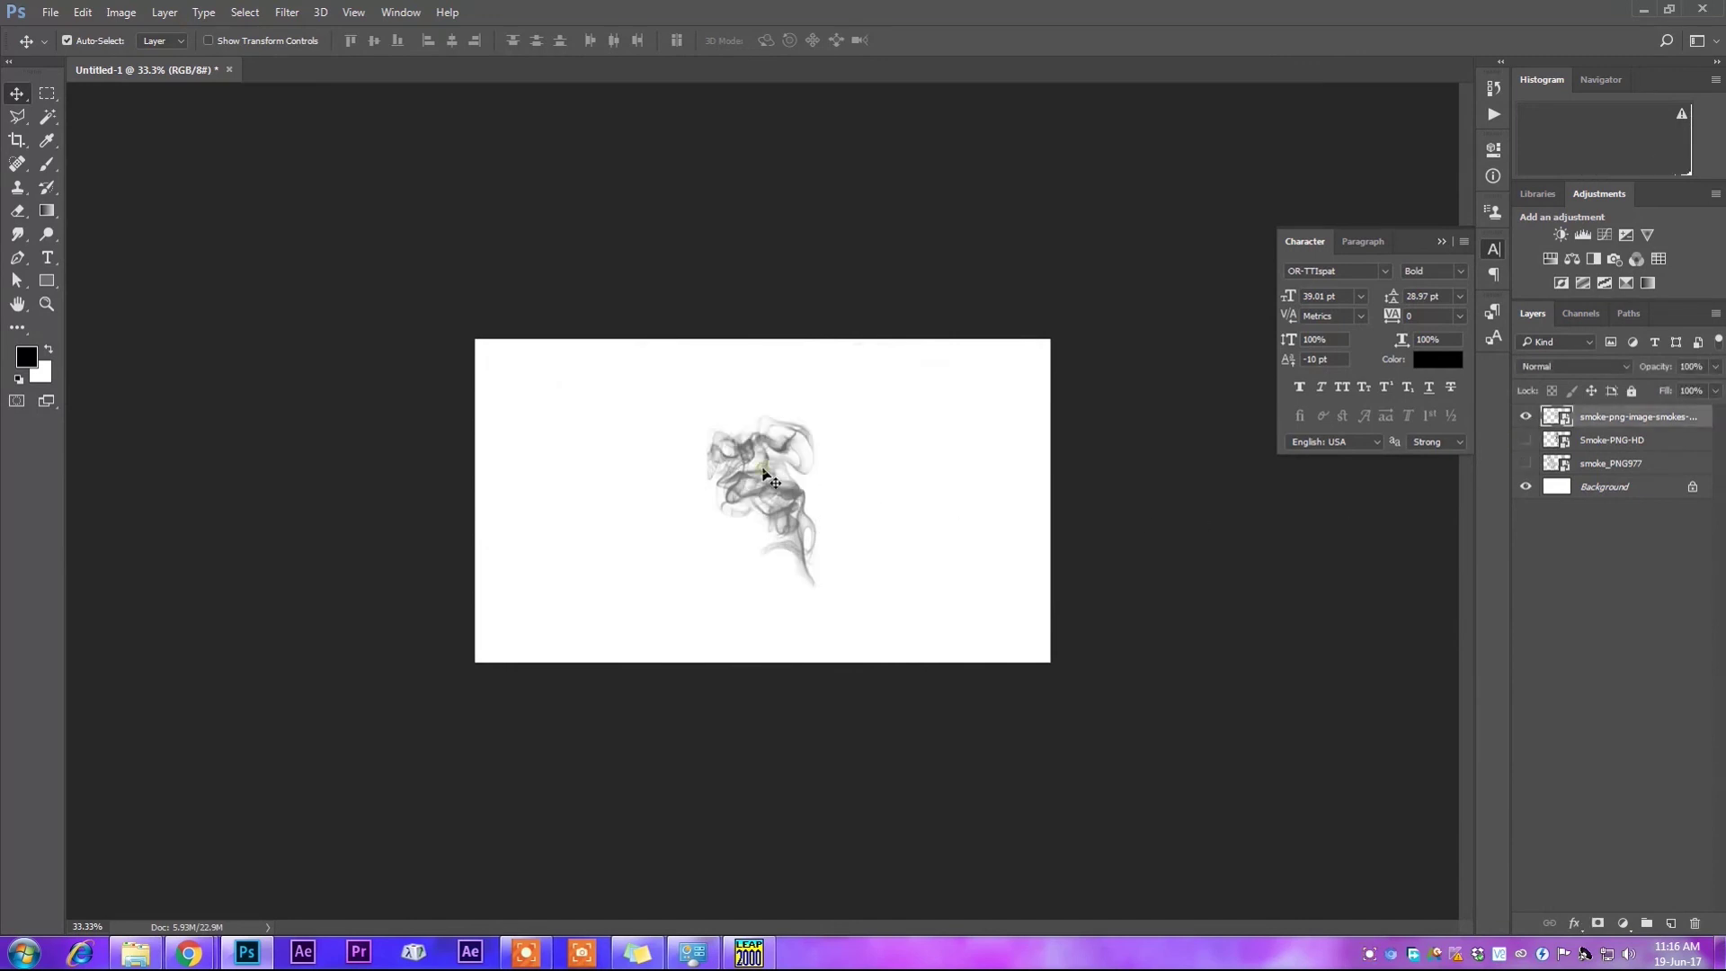
key("ctrl+t")
left_click_drag(828, 593, 885, 649)
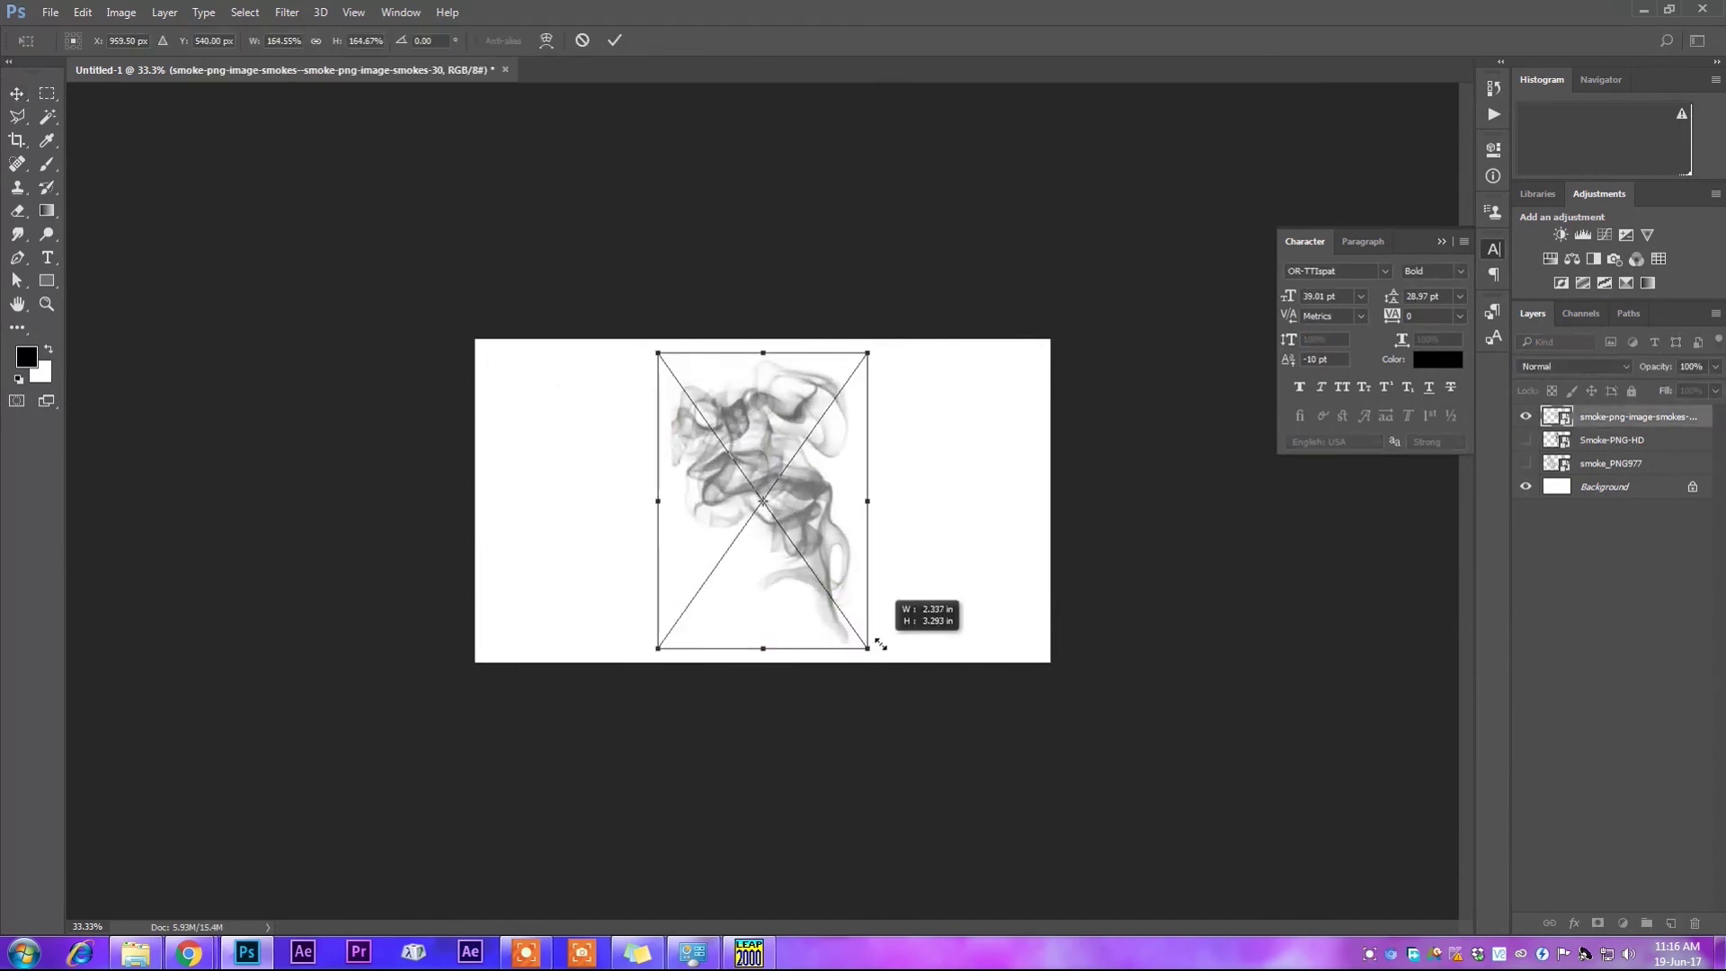
key("Return")
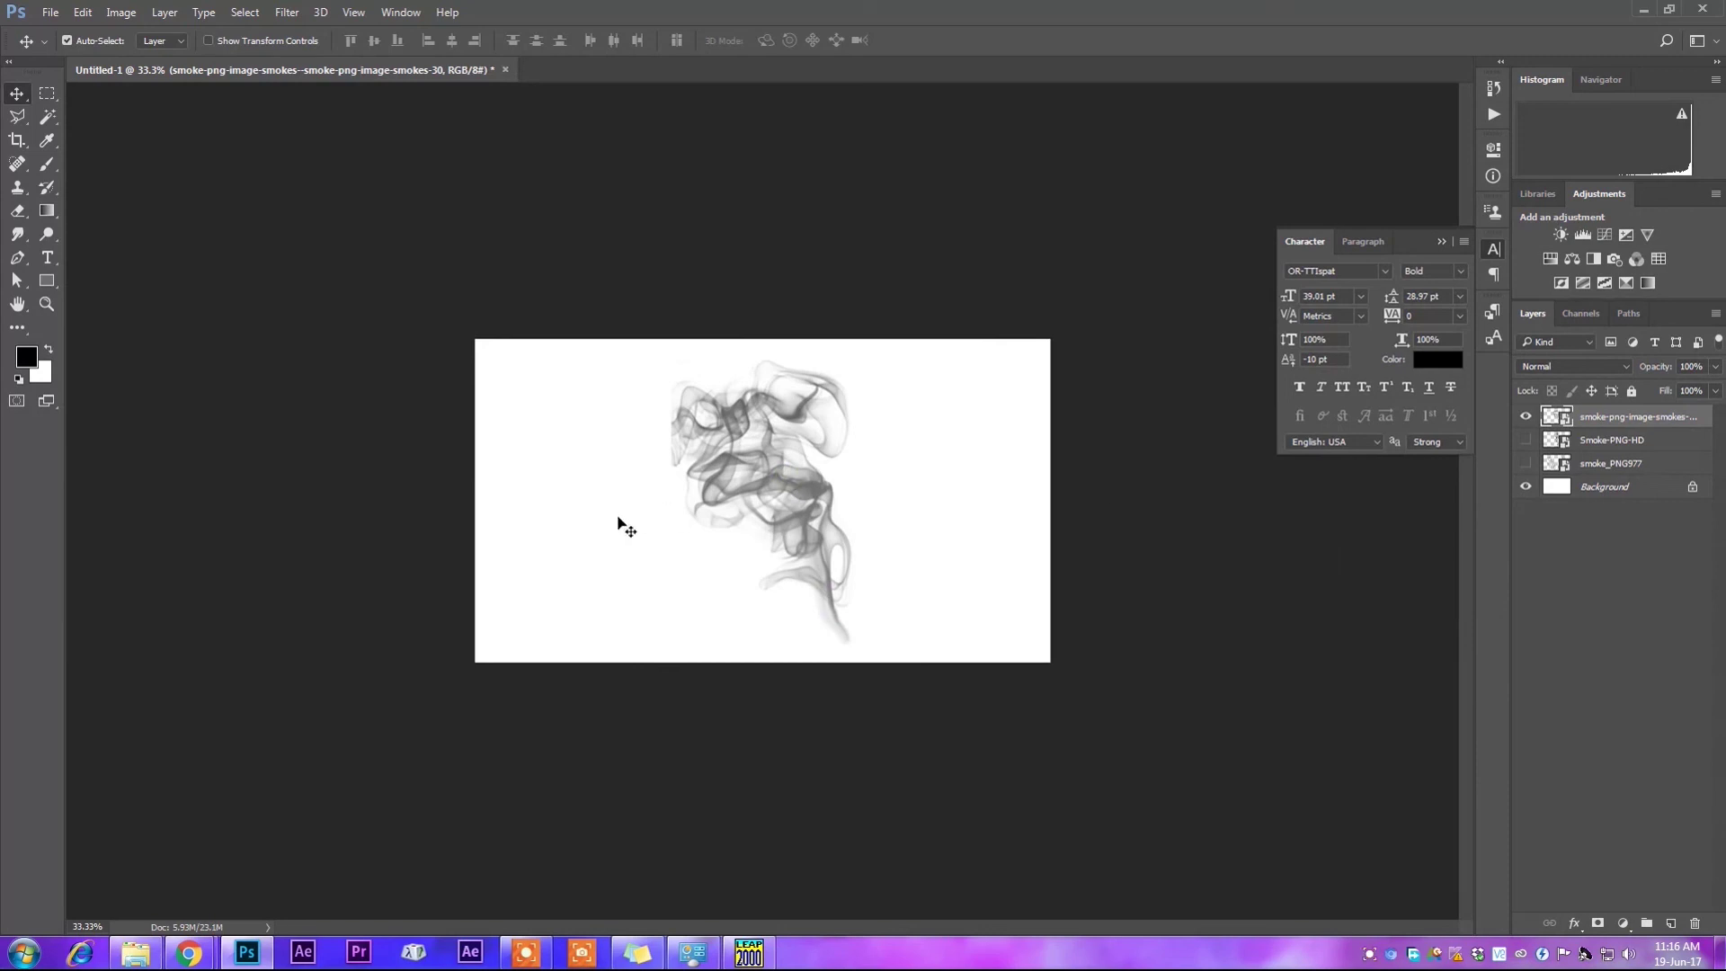
Rasterize the enlarged curling smoke layer.
right_click(730, 467)
left_click(1389, 541)
right_click(1622, 423)
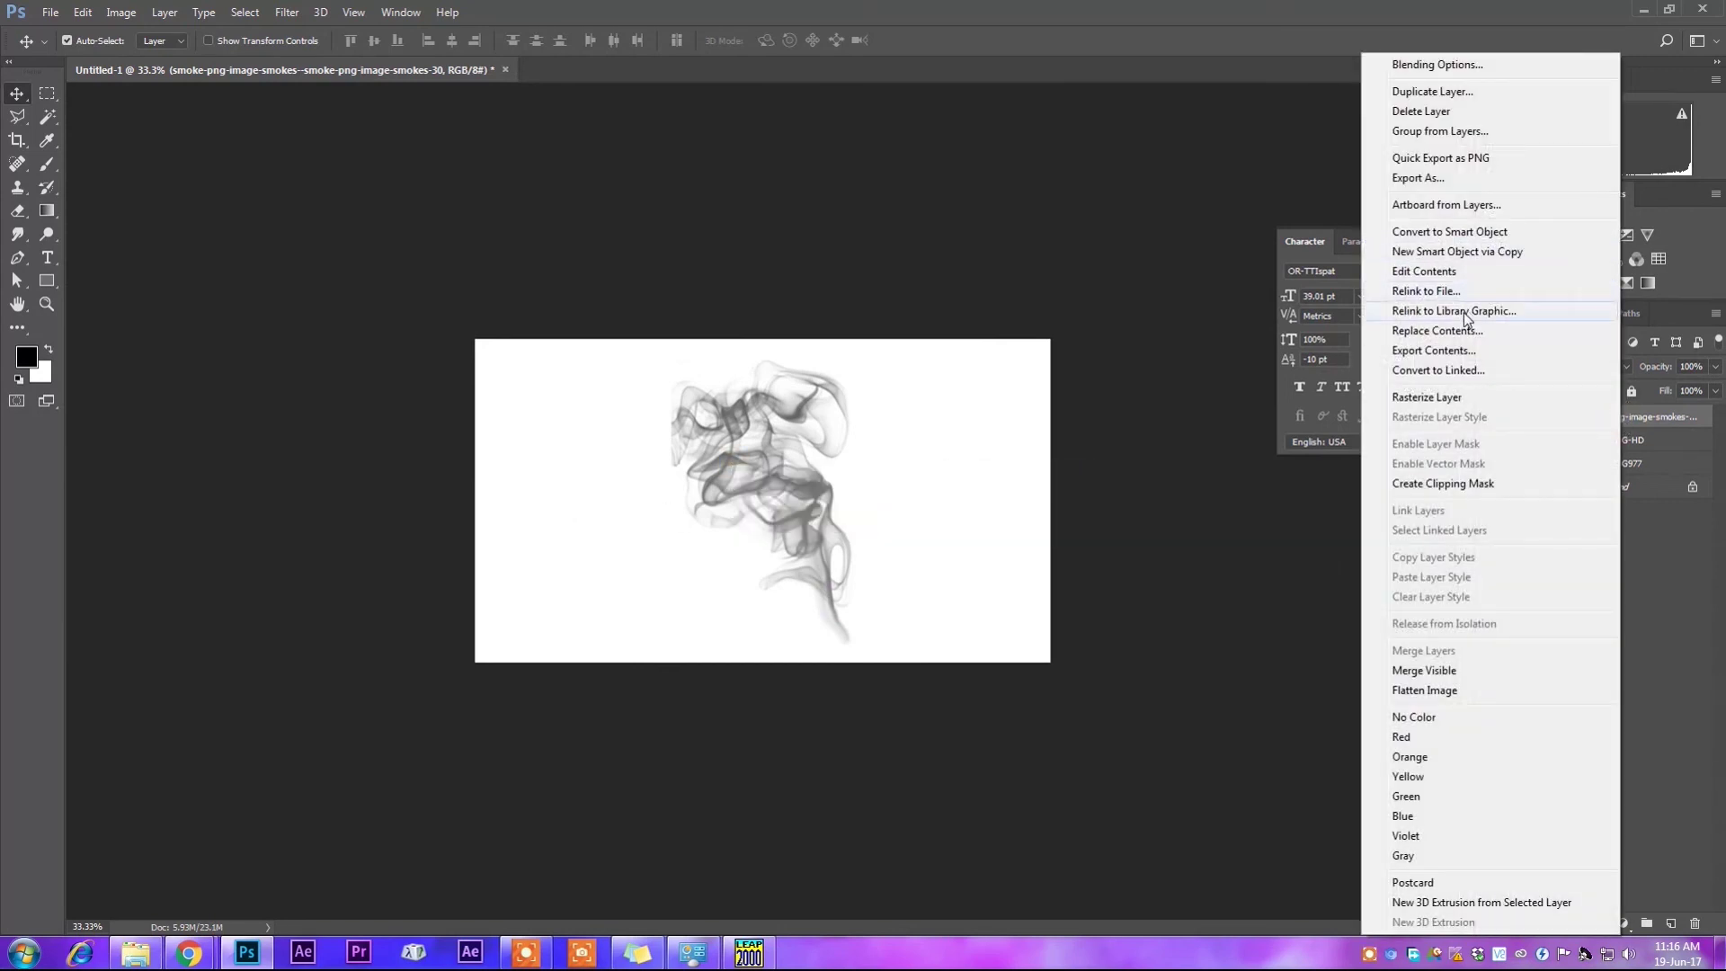
left_click(1449, 396)
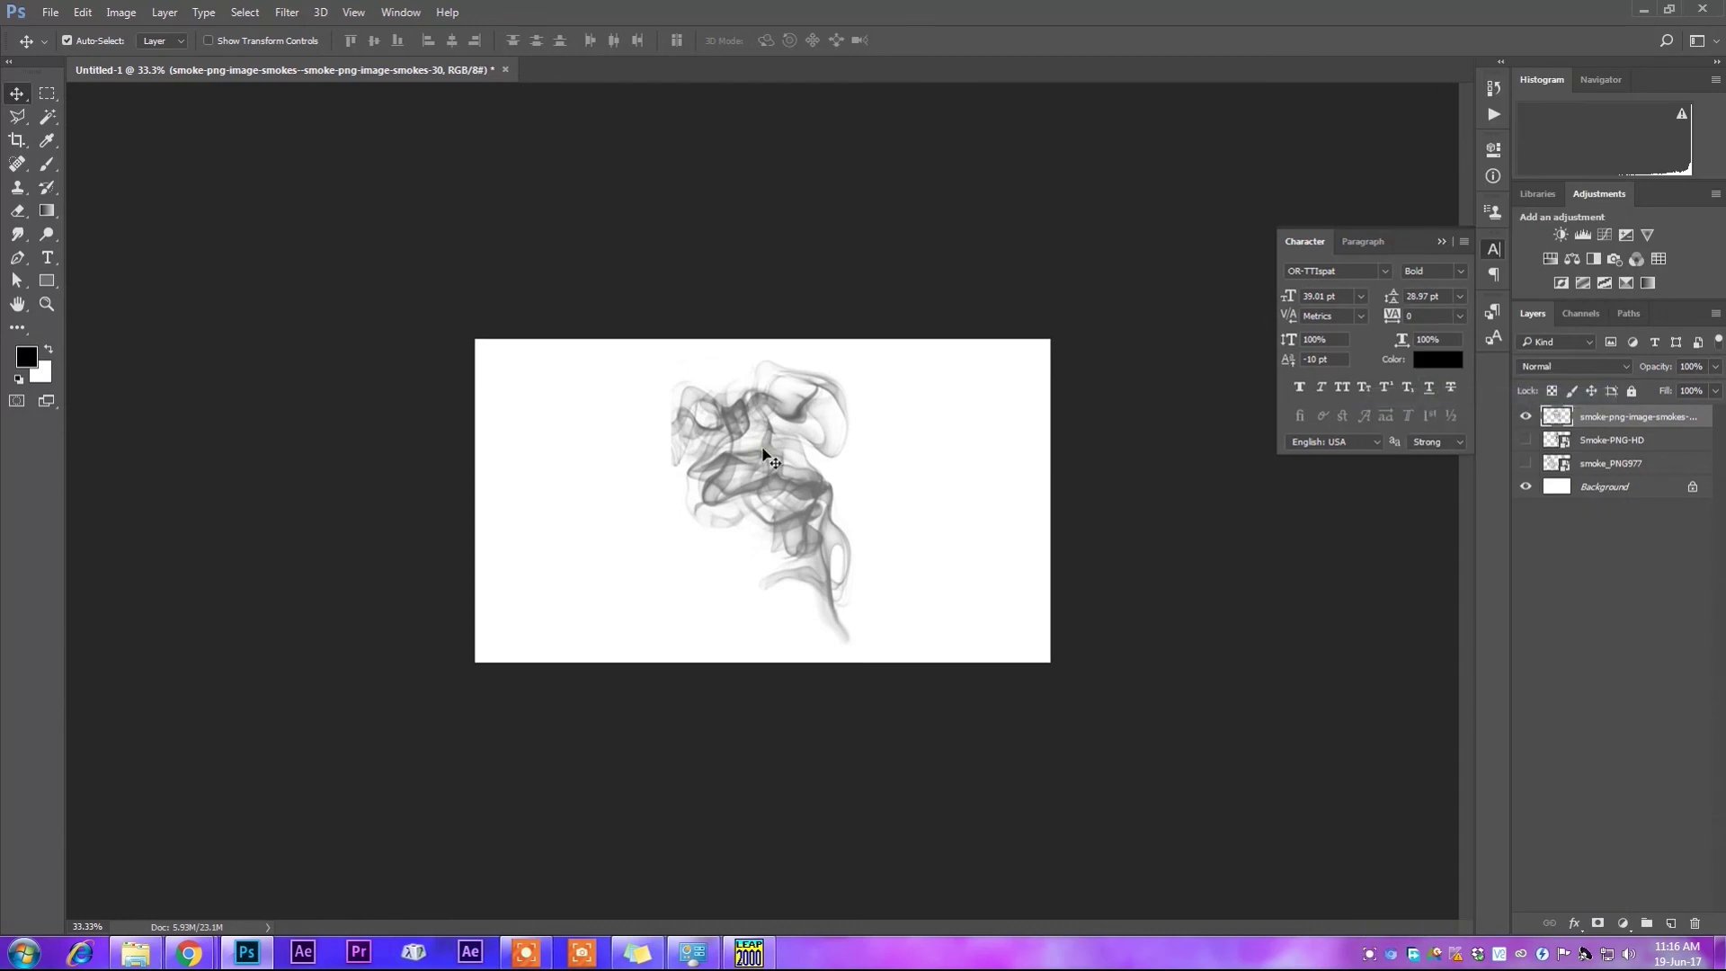
Load the curling smoke layer's pixels as a selection, define them as a brush preset named "brush", and deselect.
left_click(1558, 416, "ctrl")
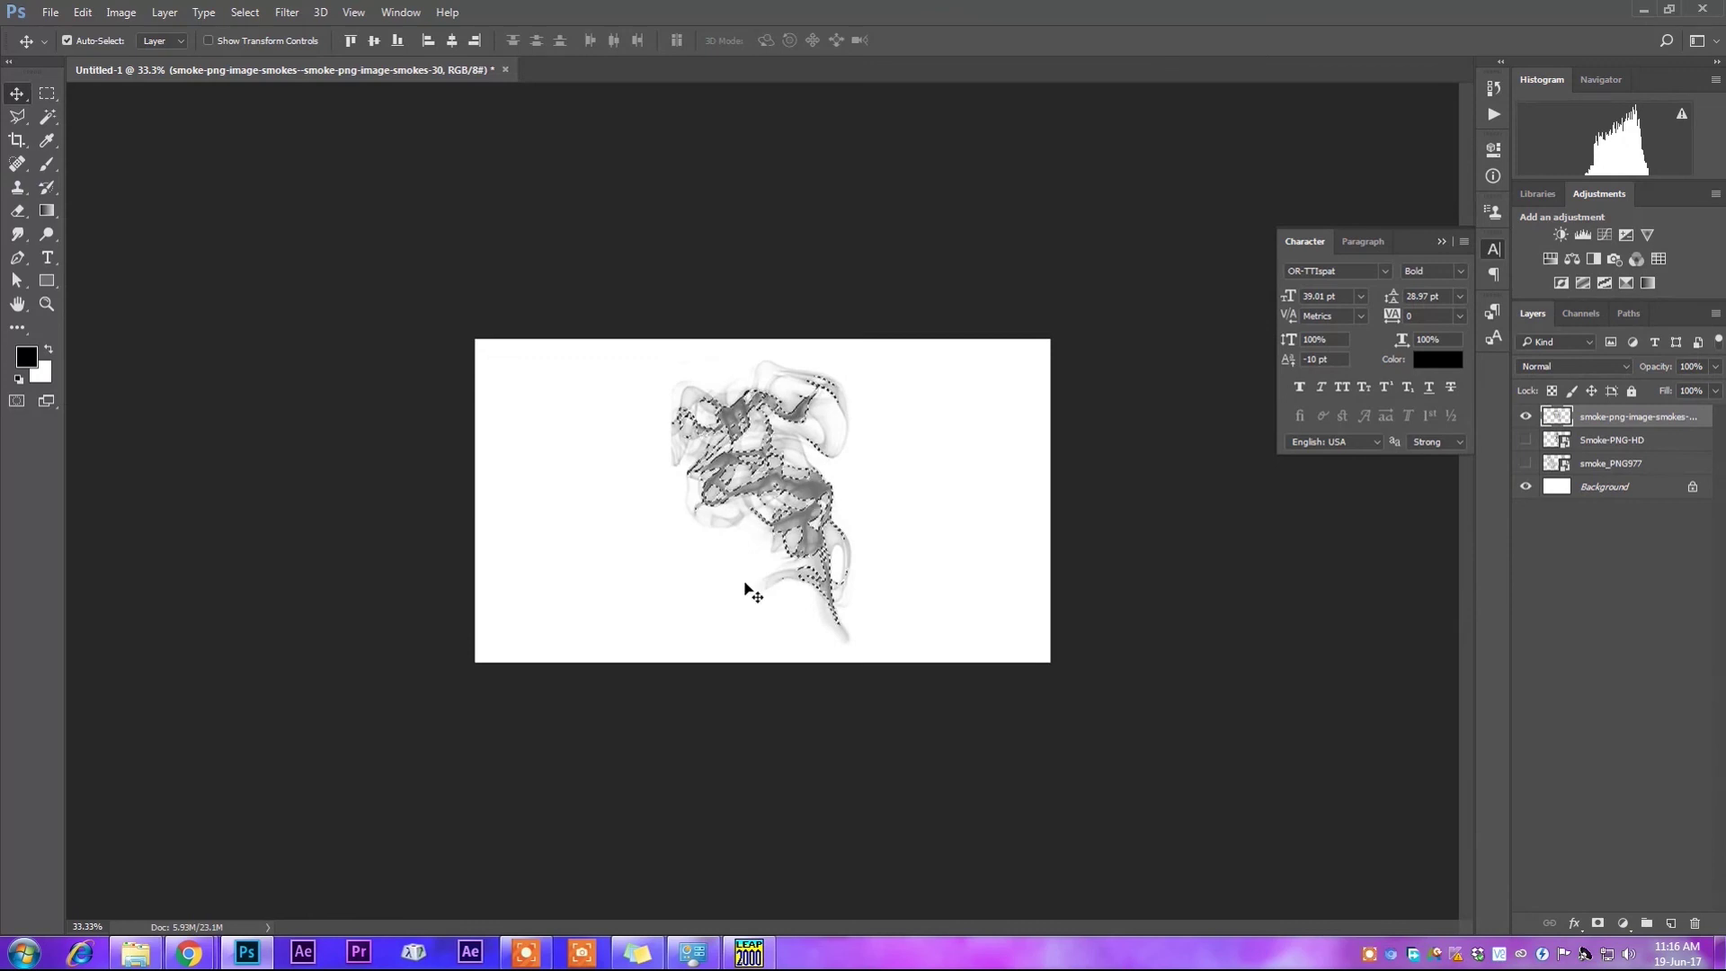
left_click(83, 14)
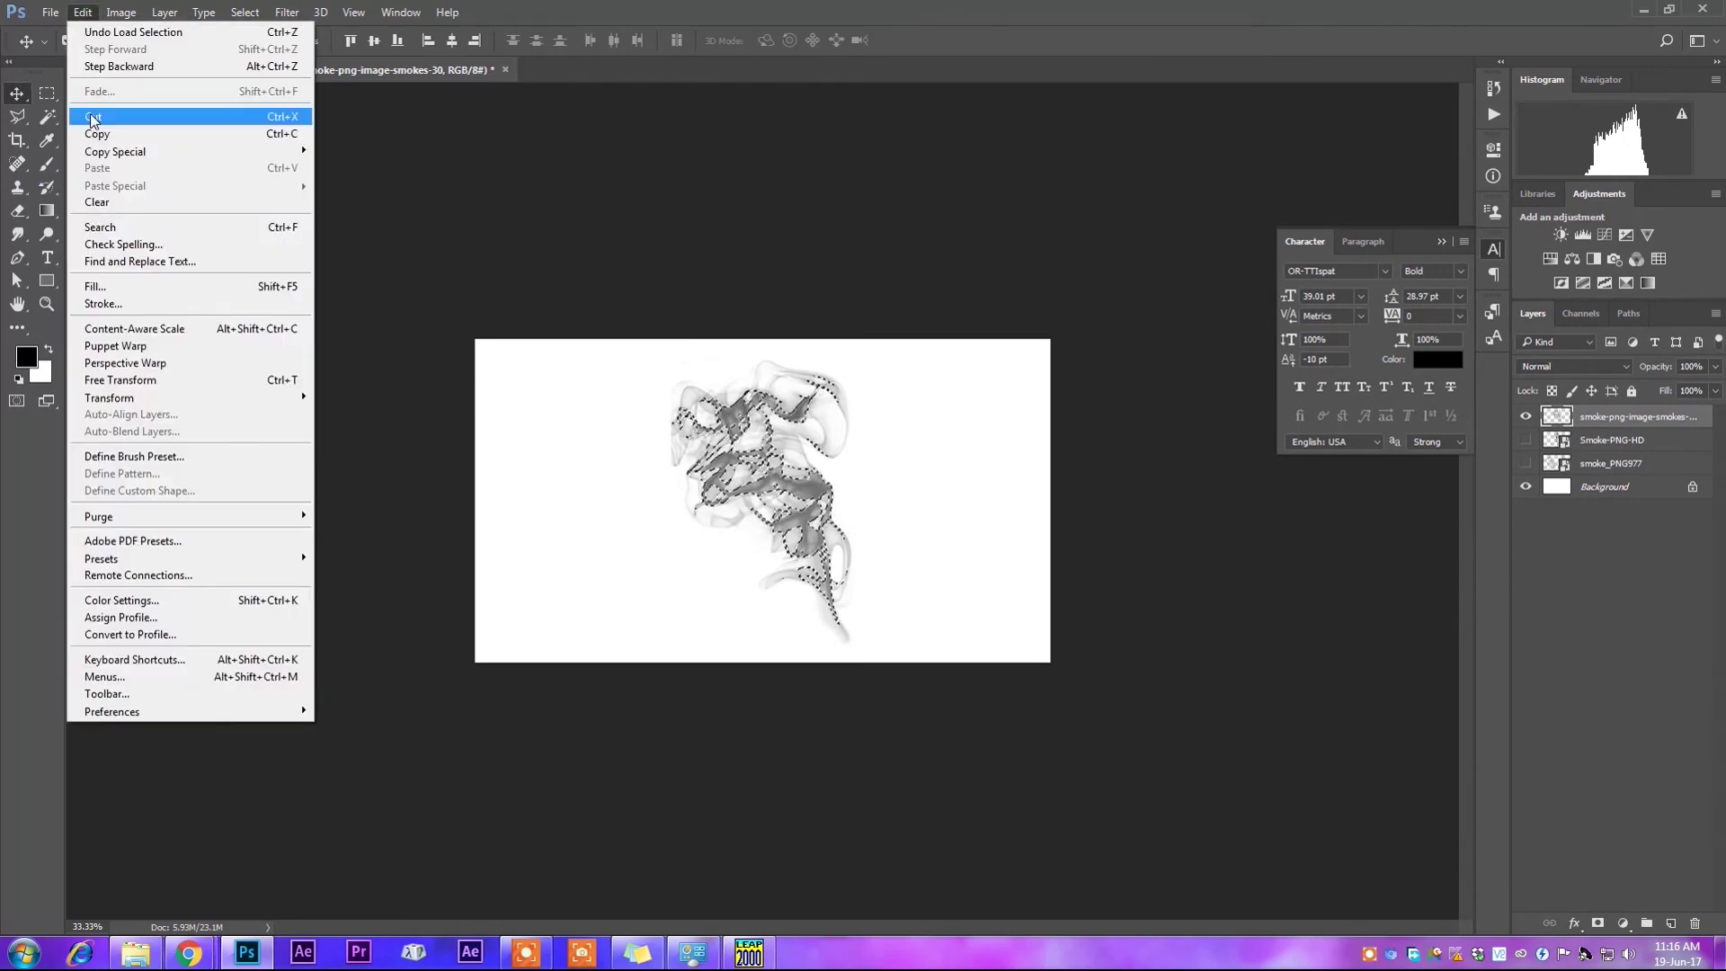
left_click(141, 454)
left_click_drag(867, 323, 743, 327)
type("brush")
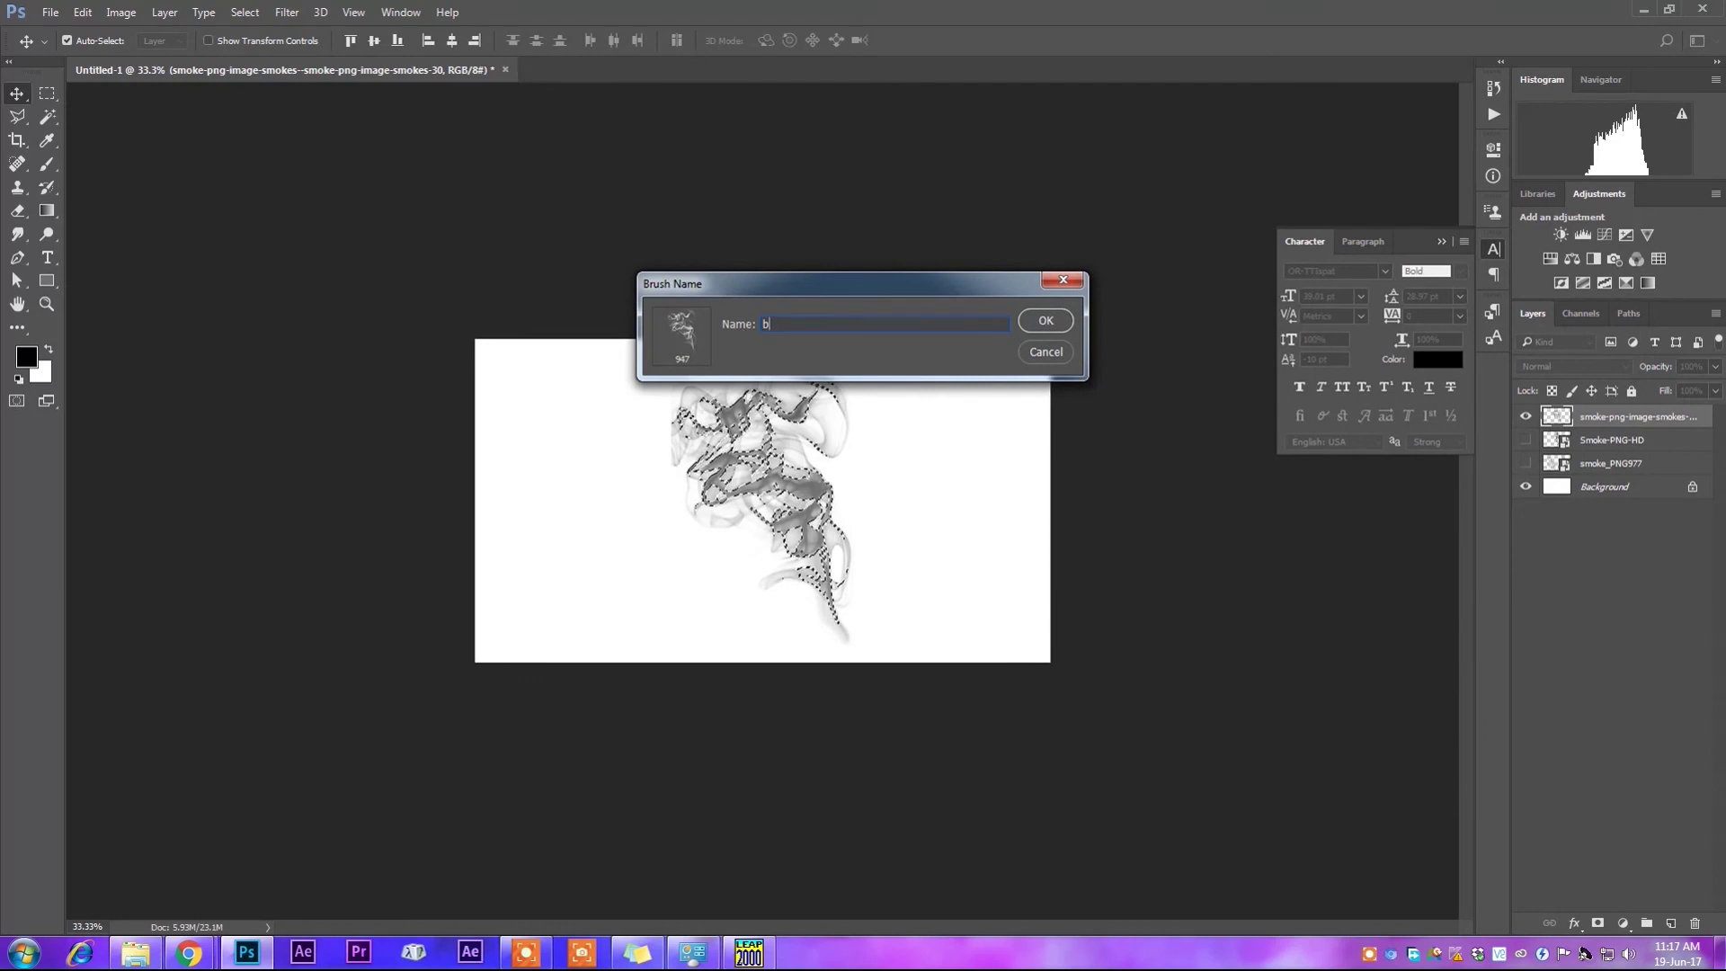
key("Return")
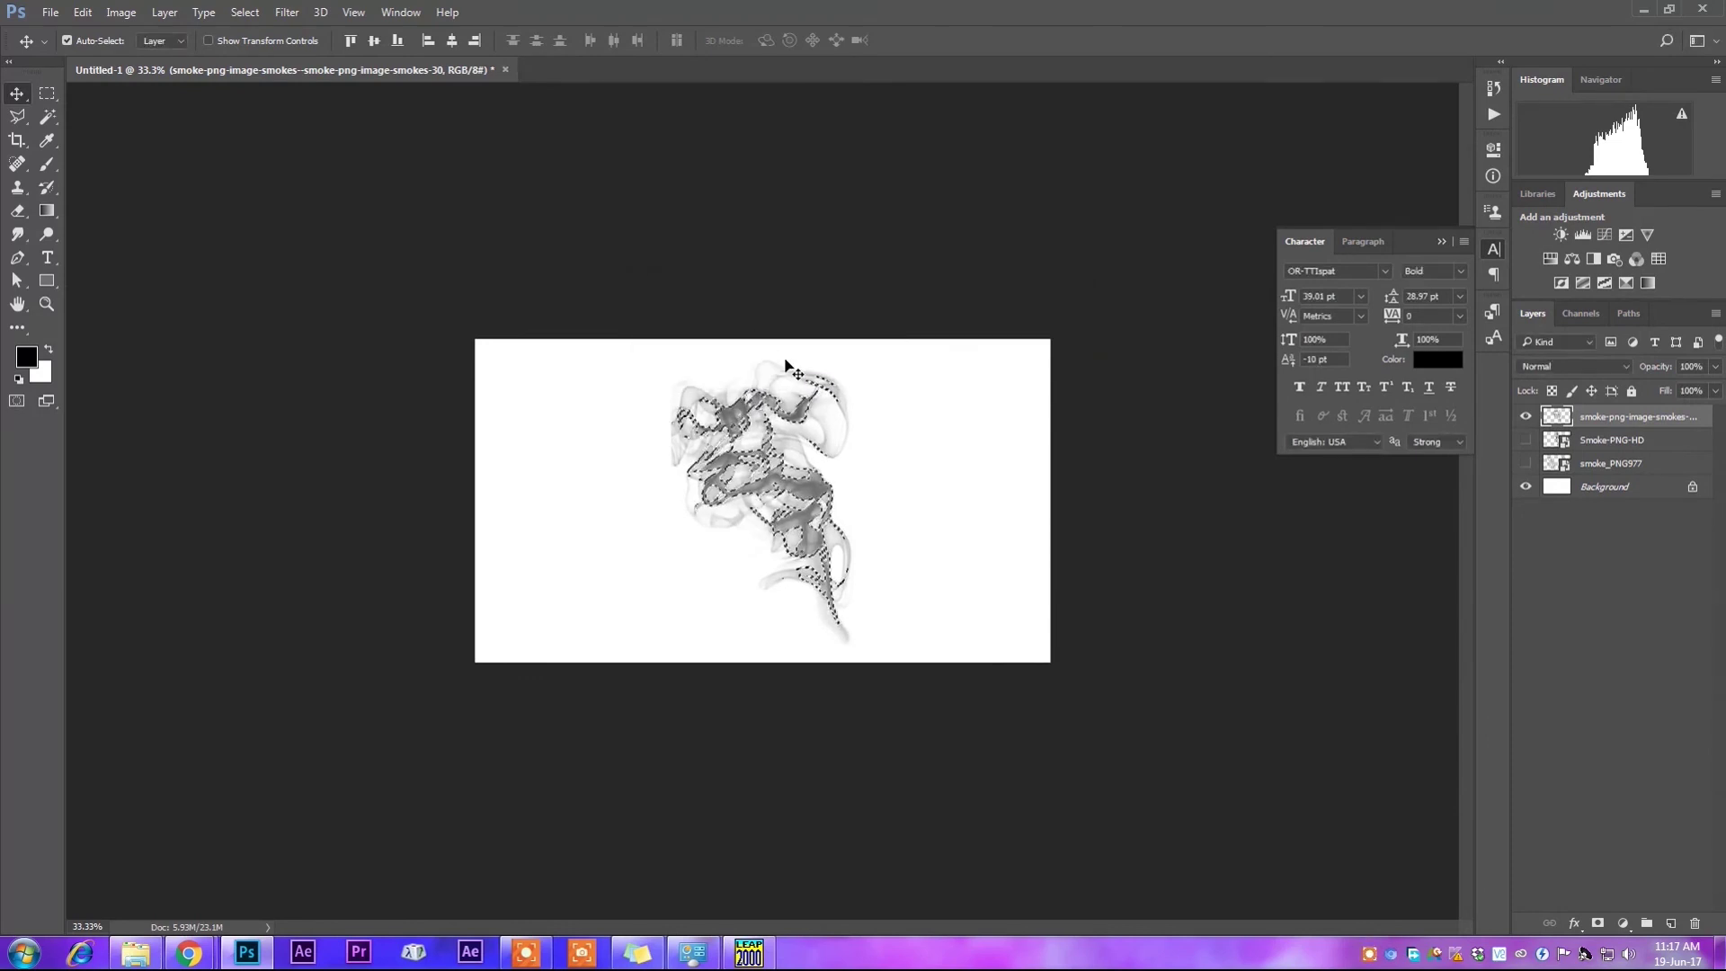
key("ctrl+d")
left_click(790, 366)
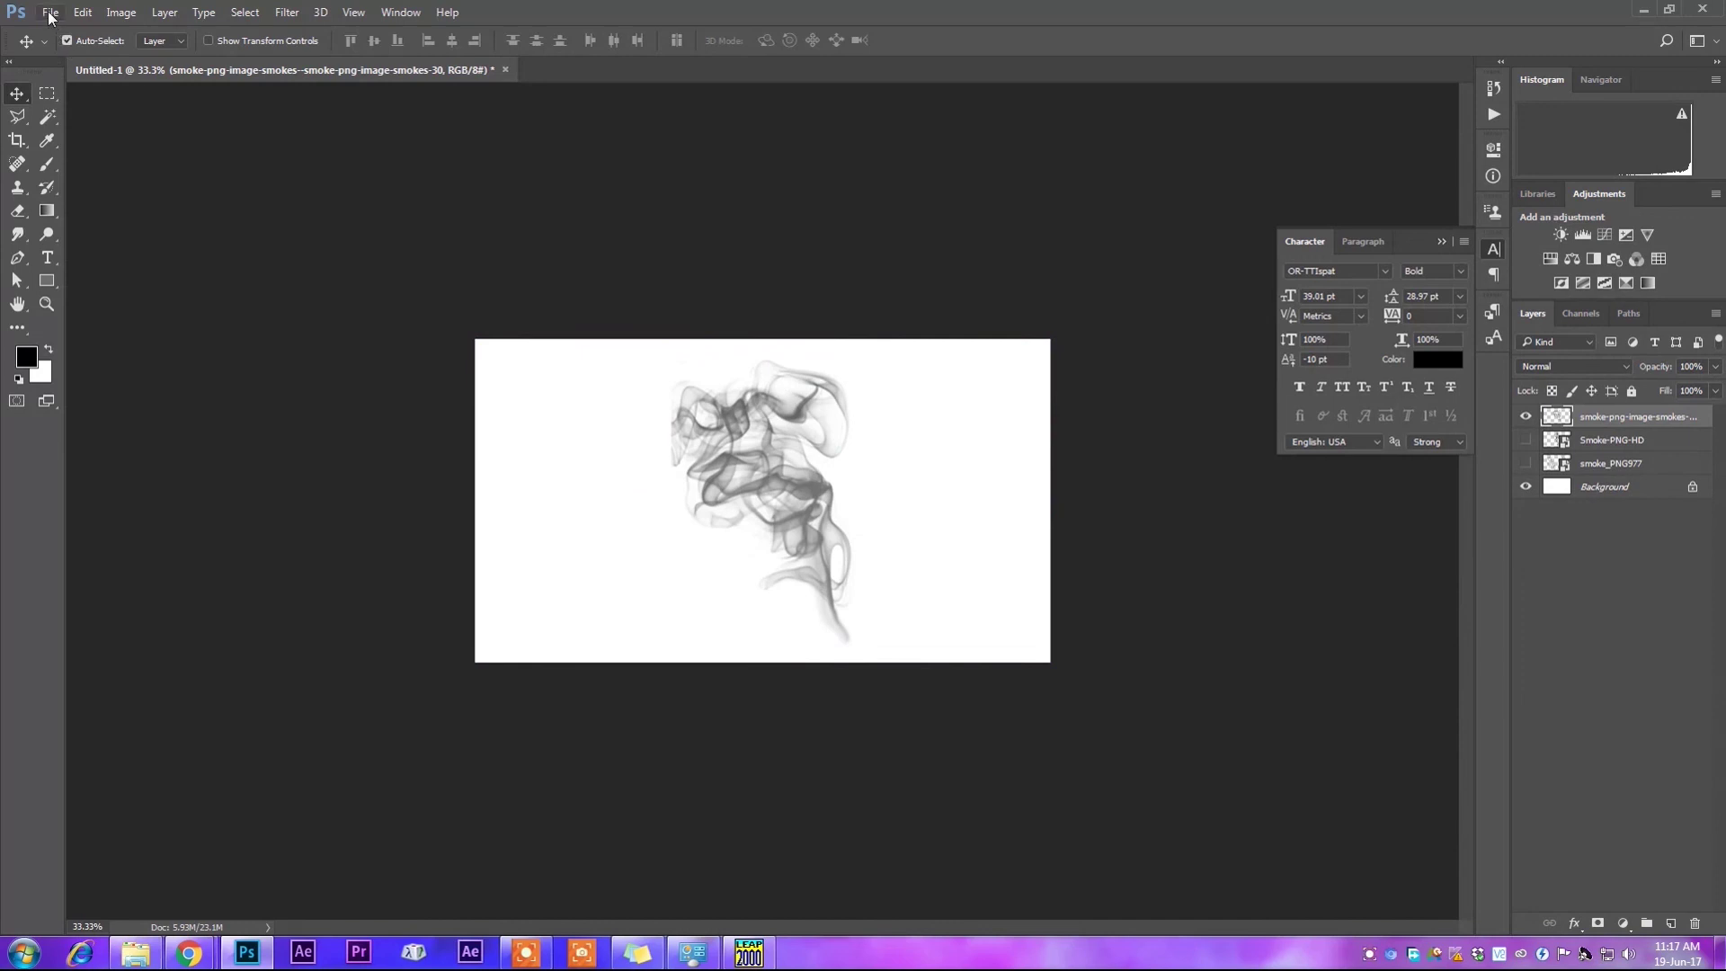
Paint with the new 947 px smoke brush, stamping it at several spots across the canvas, and undo the last stamp.
left_click(49, 164)
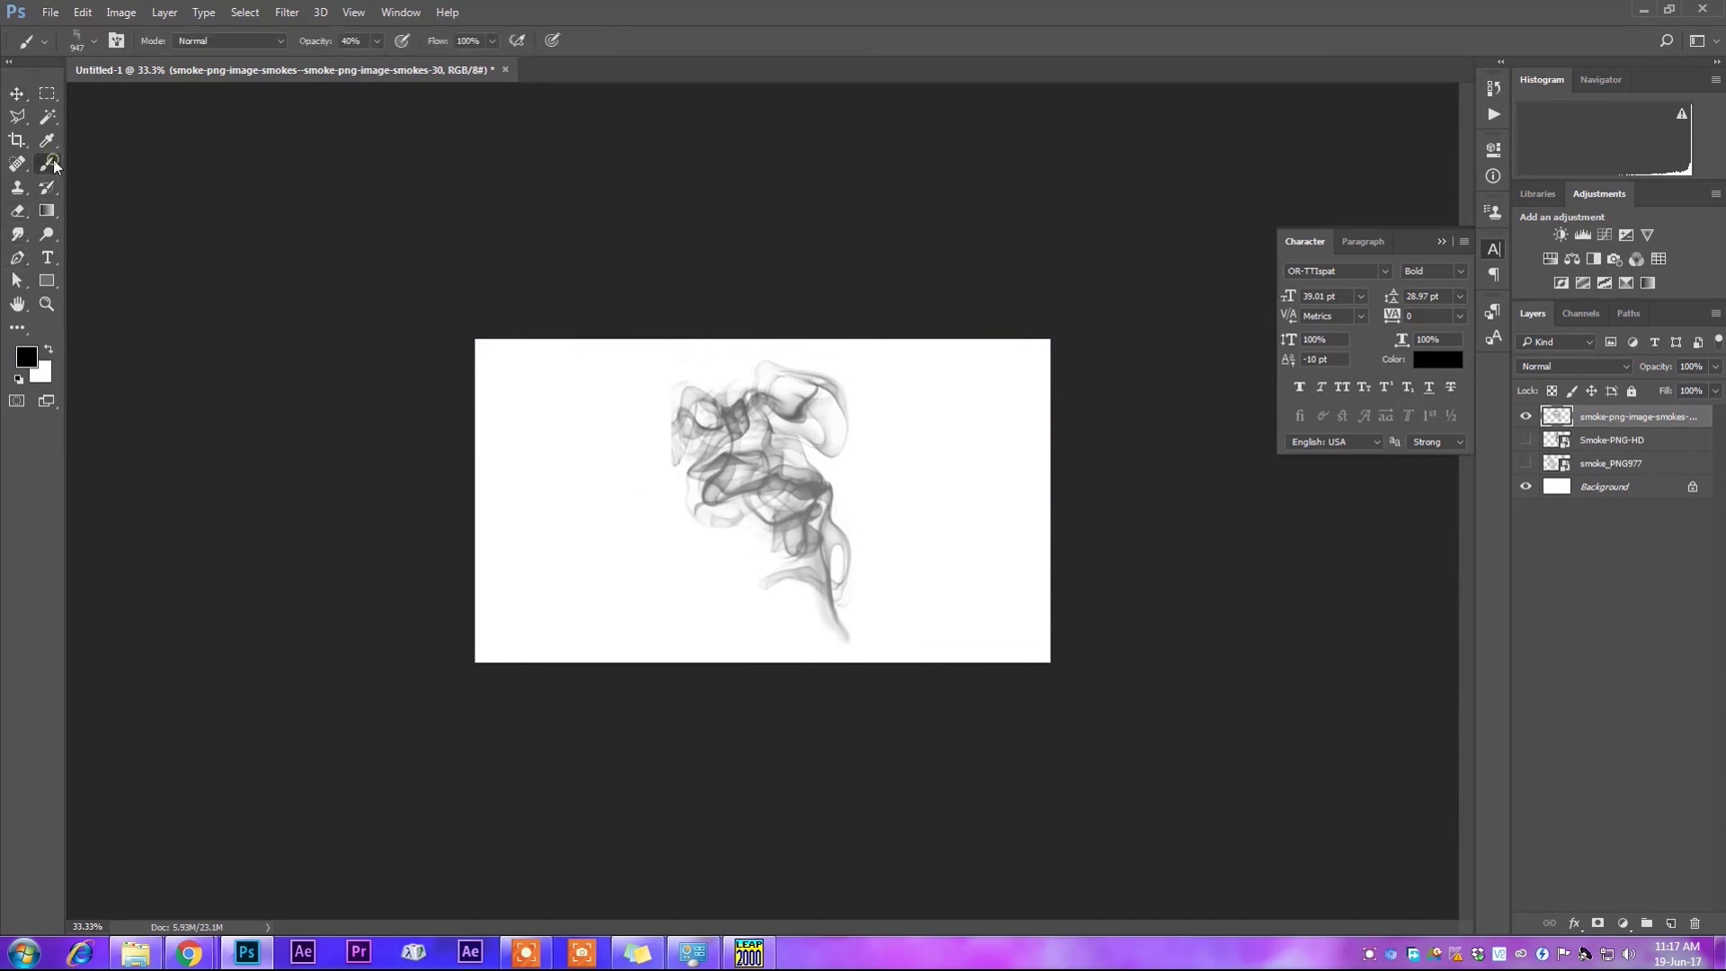
left_click(95, 40)
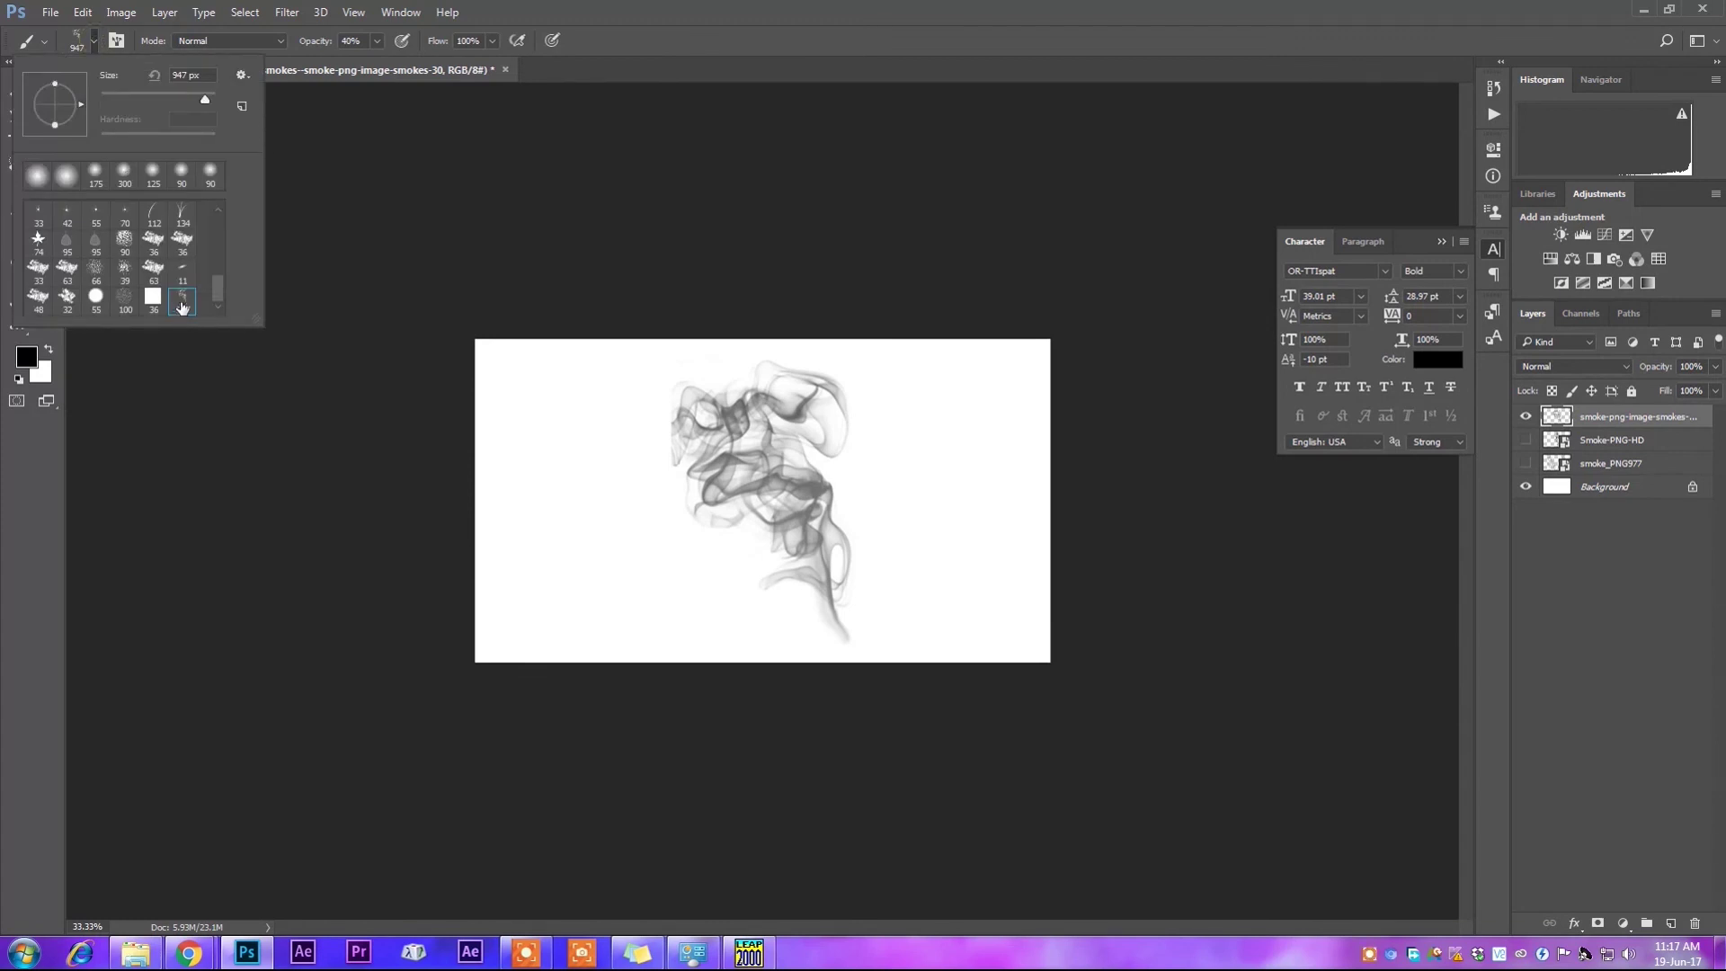
left_click(571, 494)
left_click(882, 483)
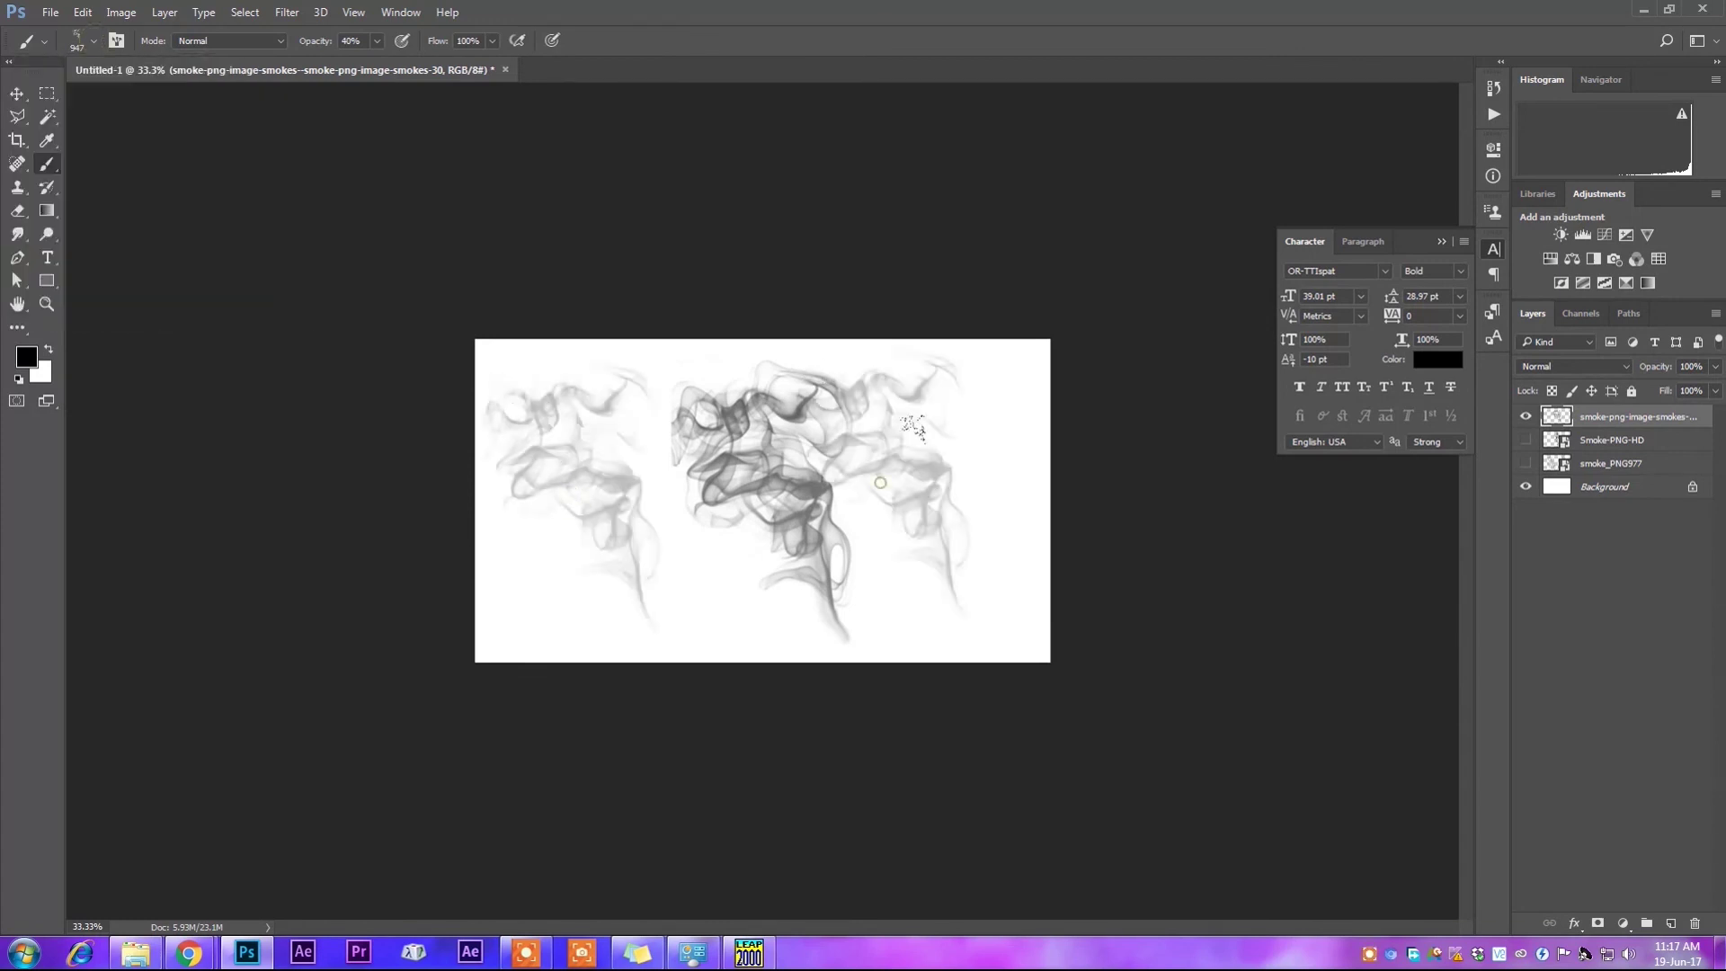
left_click(1009, 467)
left_click(837, 556)
left_click(664, 597)
left_click(513, 603)
key("ctrl+z")
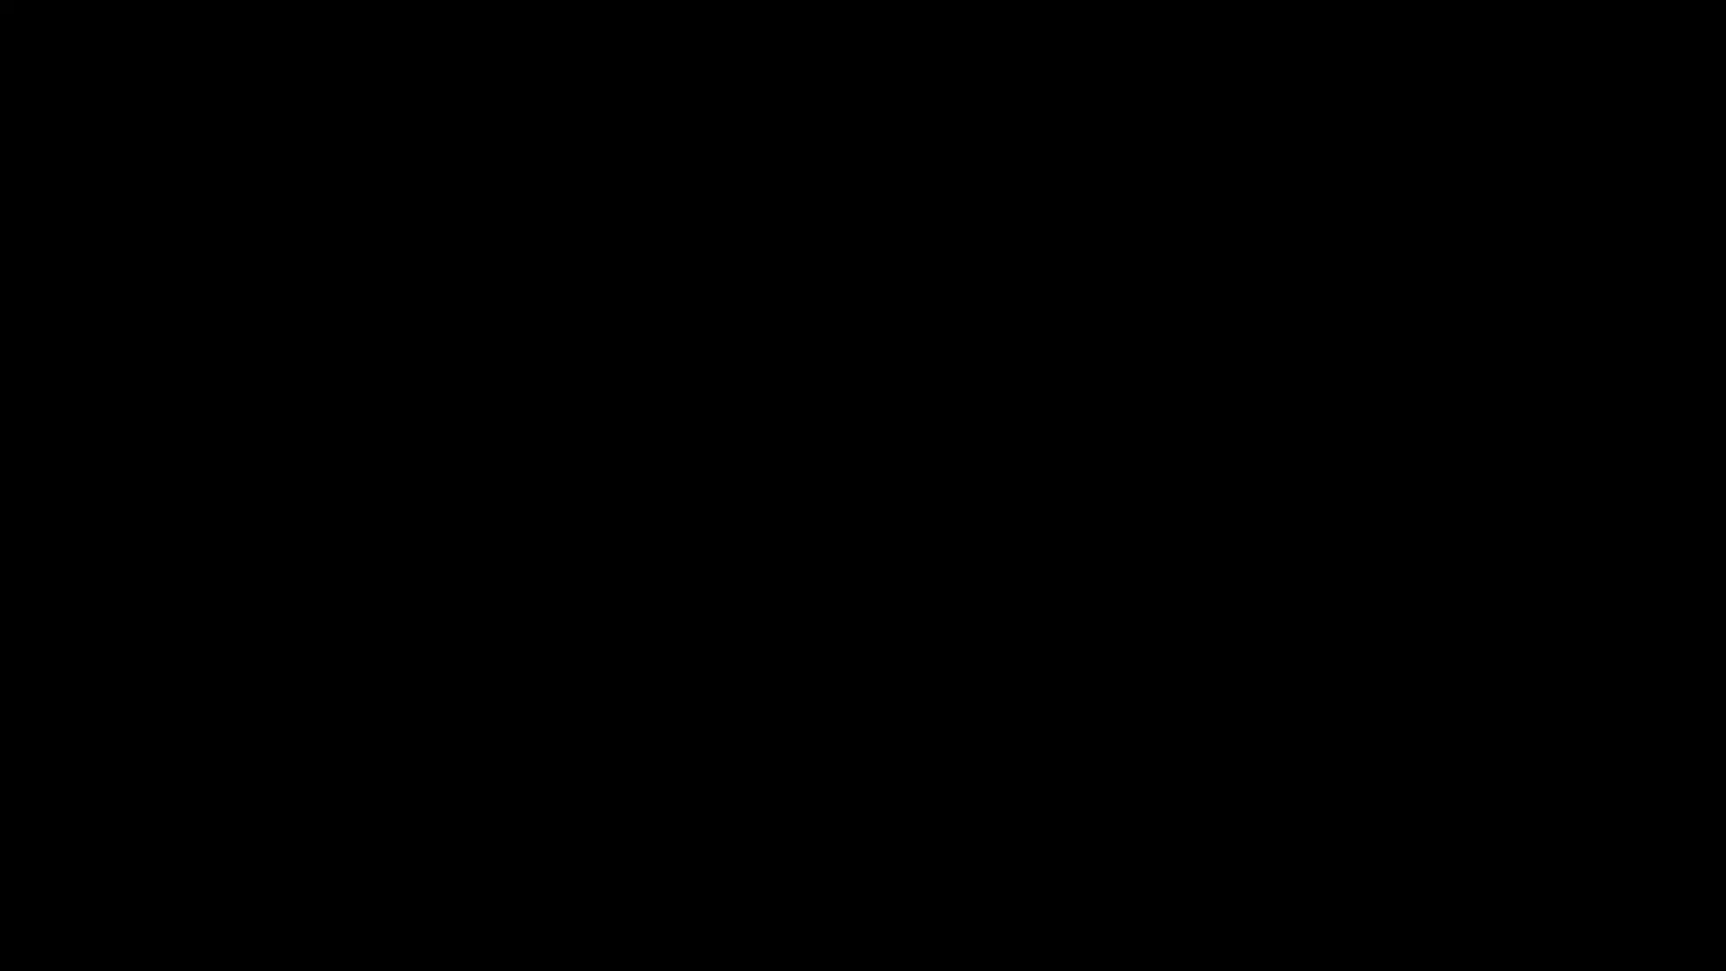